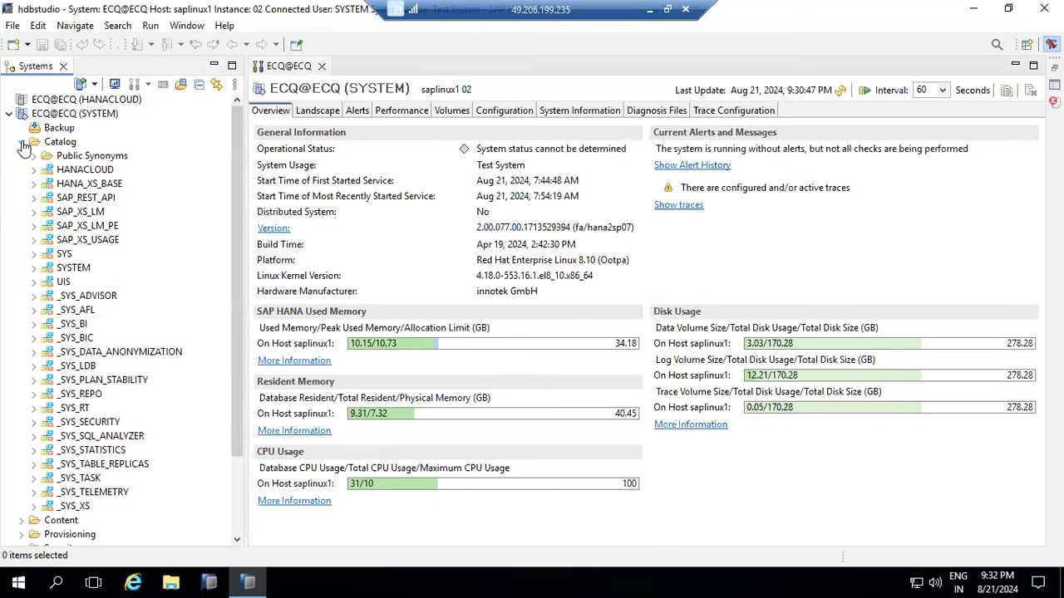
Expand the SYSTEM schema and its Tables folder, then collapse SYSTEM again.
click(23, 143)
click(23, 143)
click(34, 268)
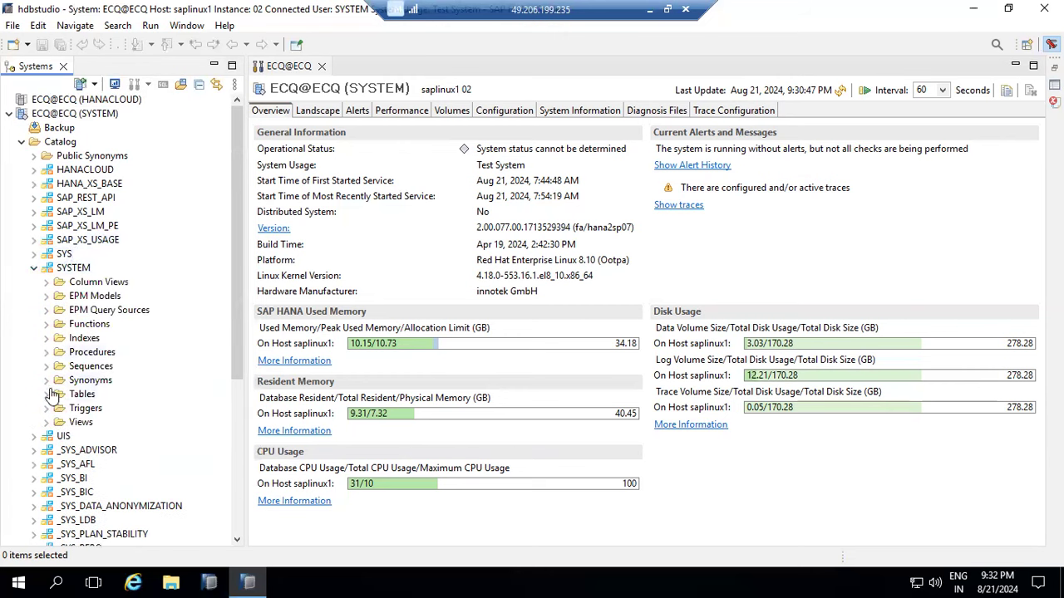
click(47, 396)
click(34, 268)
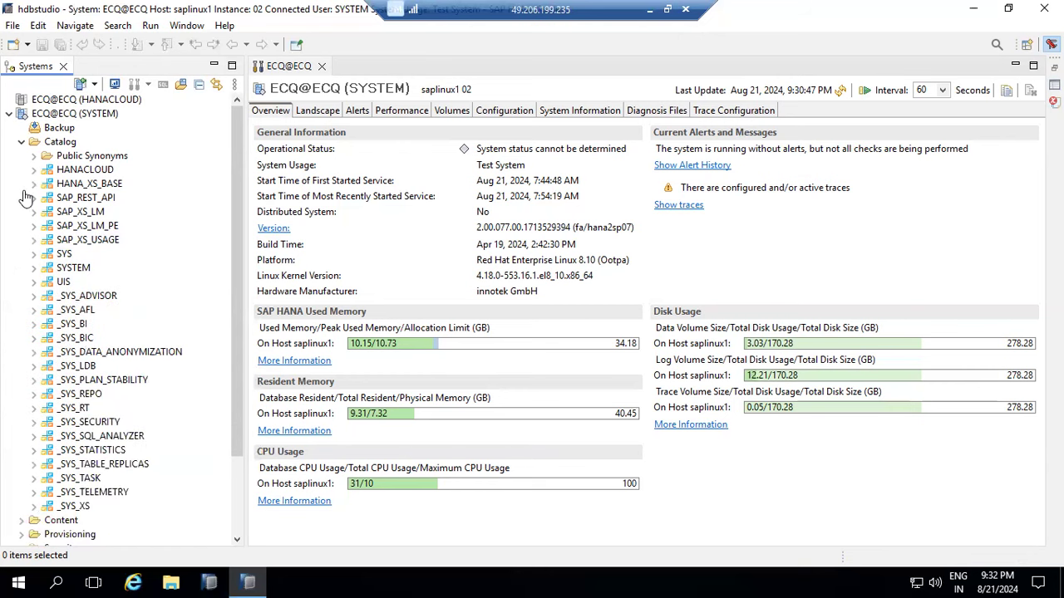
Expand SYS > Tables and scroll through system tables such as ADAPTERS_ and AFL_FUNCTIONS_.
click(33, 254)
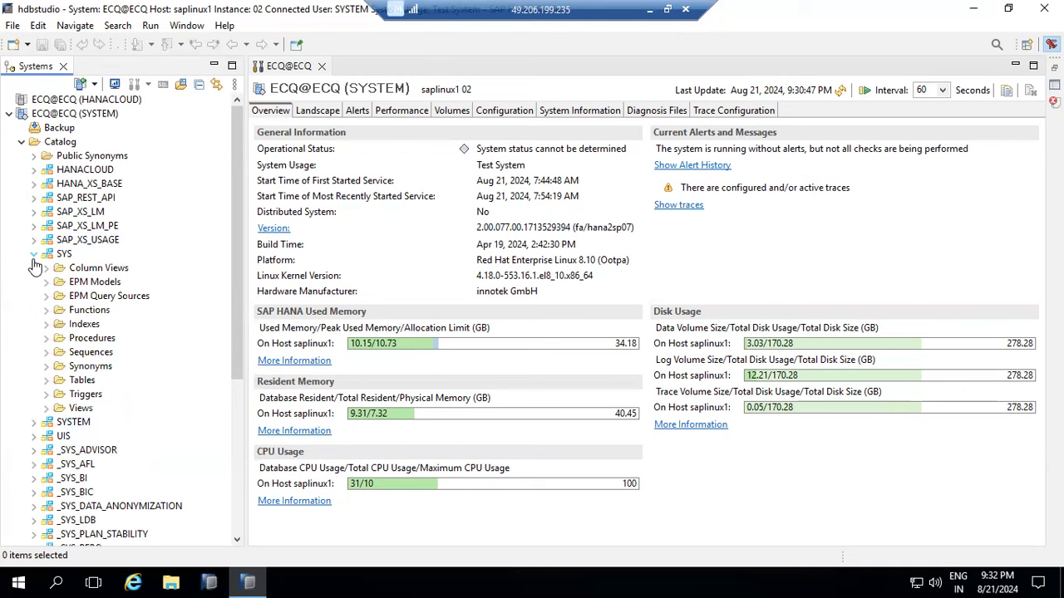
click(47, 384)
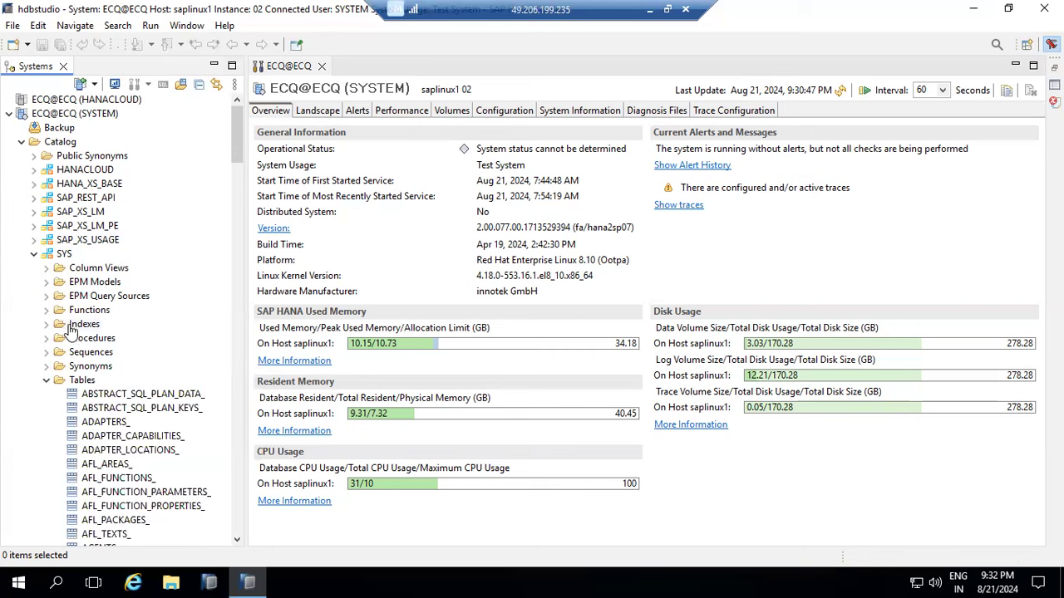
scroll(83, 430, down, 5)
scroll(83, 426, down, 20)
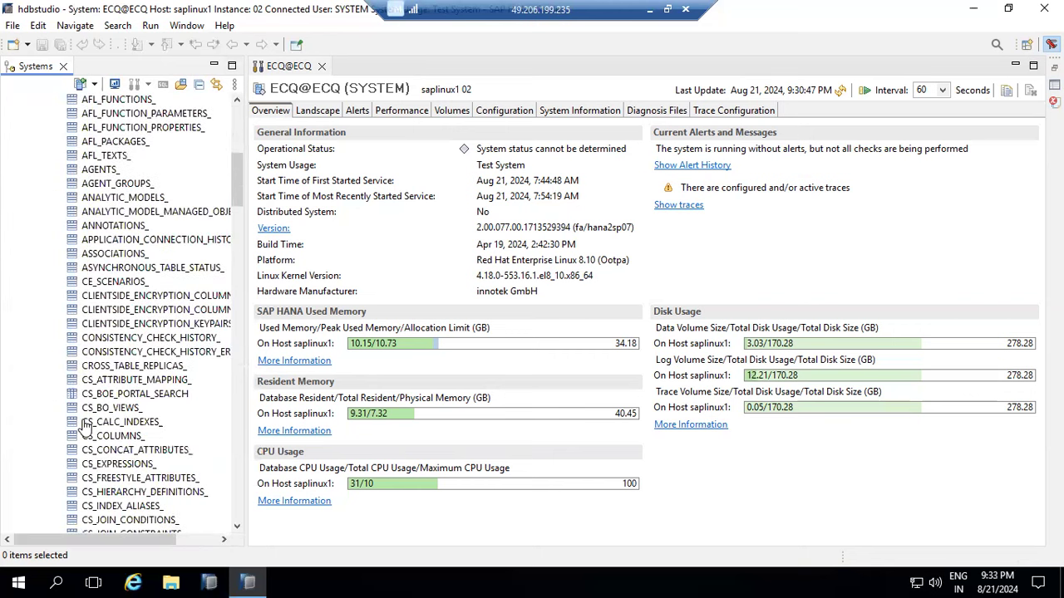
scroll(89, 428, up, 20)
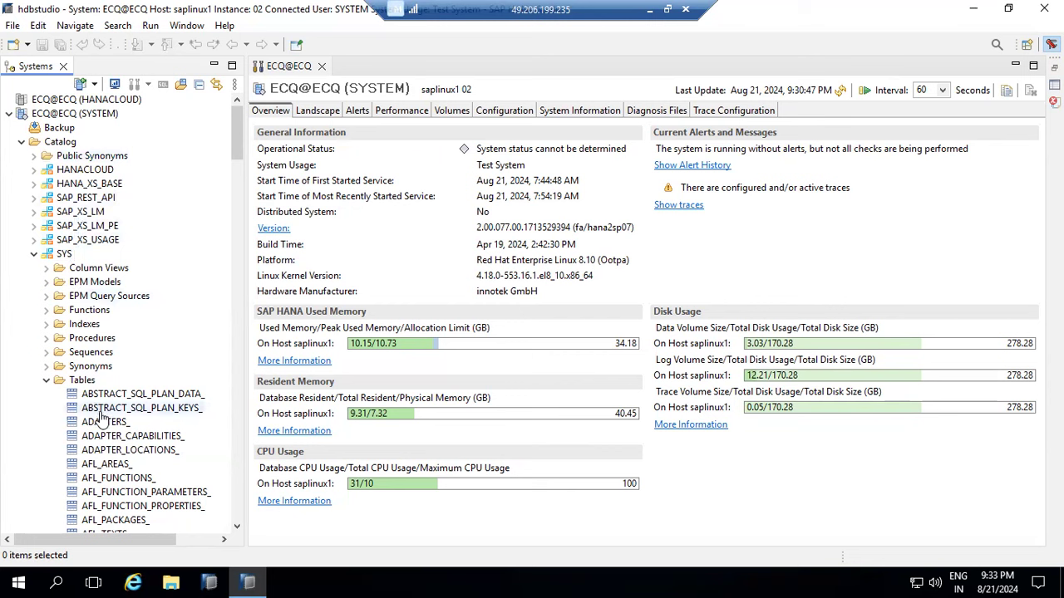
scroll(104, 498, down, 4)
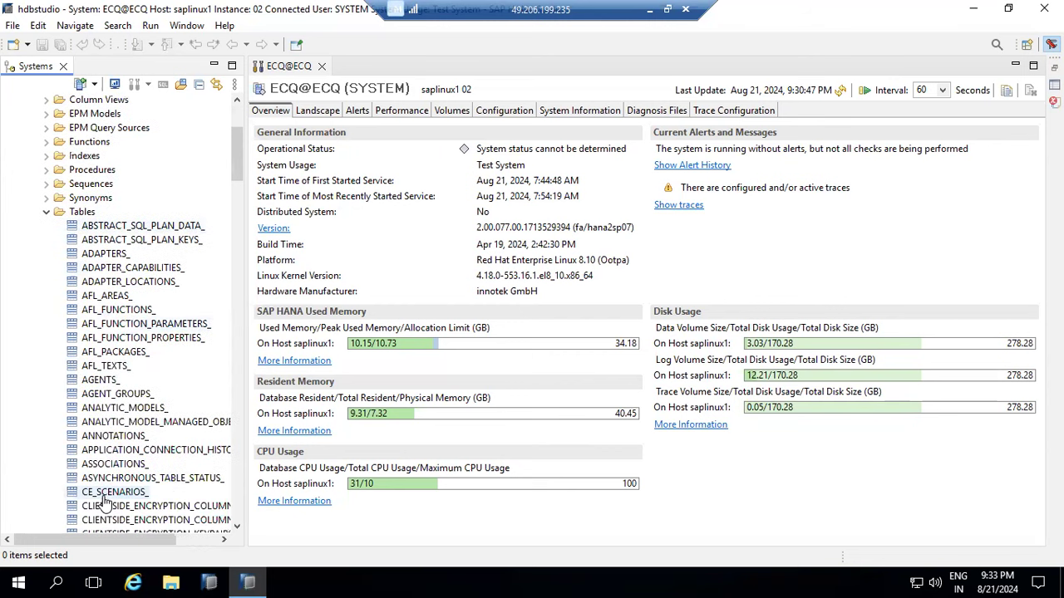
scroll(104, 500, down, 10)
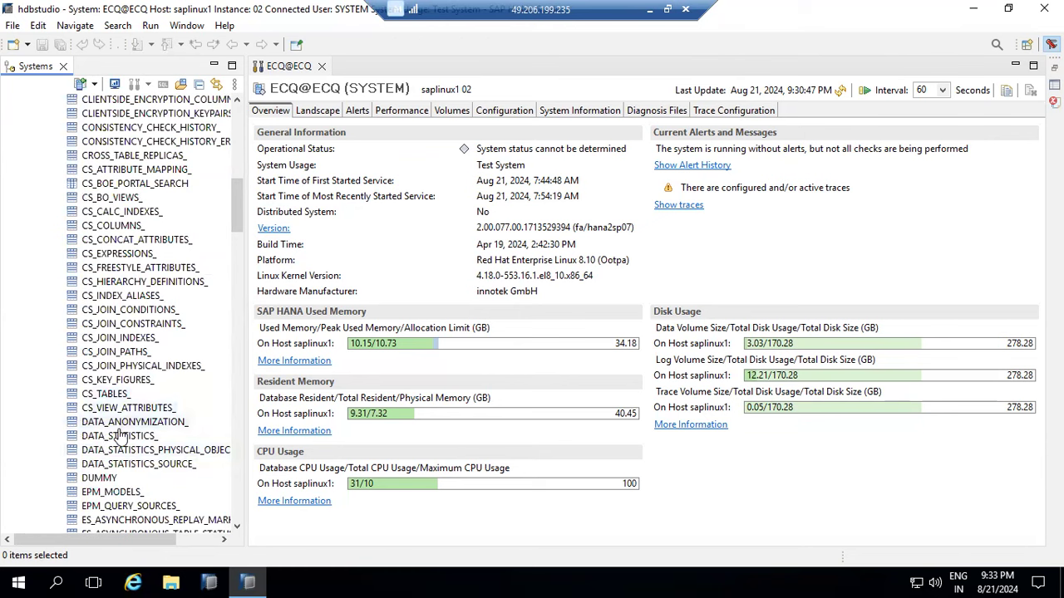
Preview data of DATA_STATISTICS_ (no rows), then CS_TABLES_ (336 rows).
click(119, 437)
right_click(120, 441)
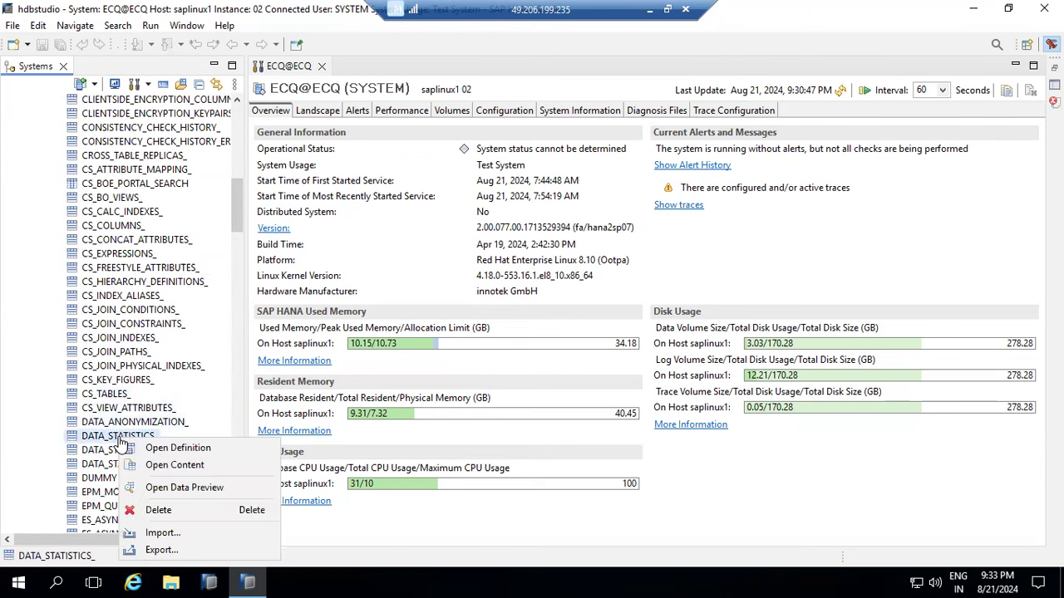
click(154, 491)
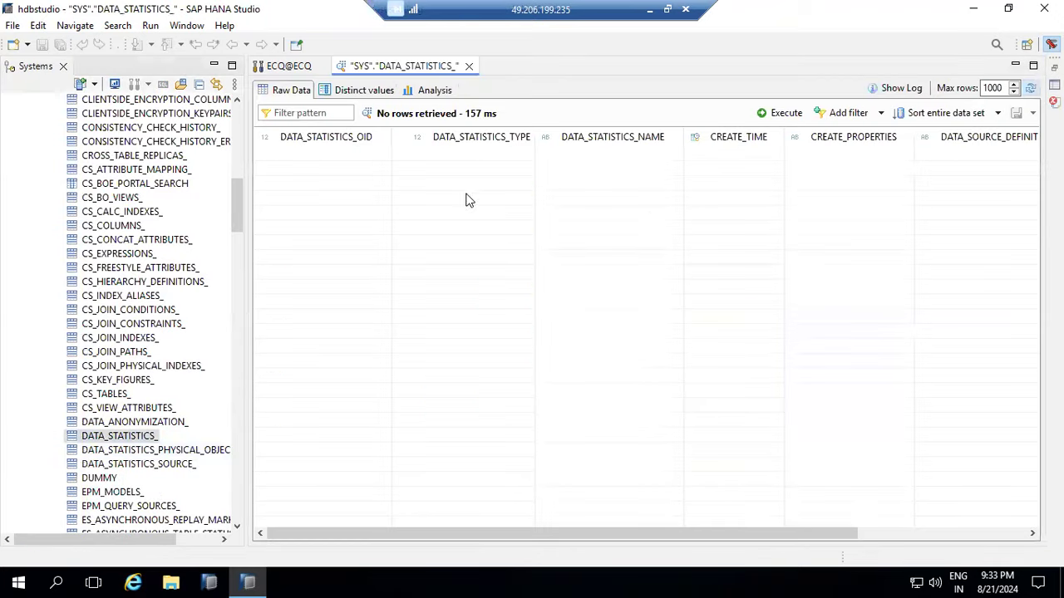
right_click(104, 395)
click(149, 441)
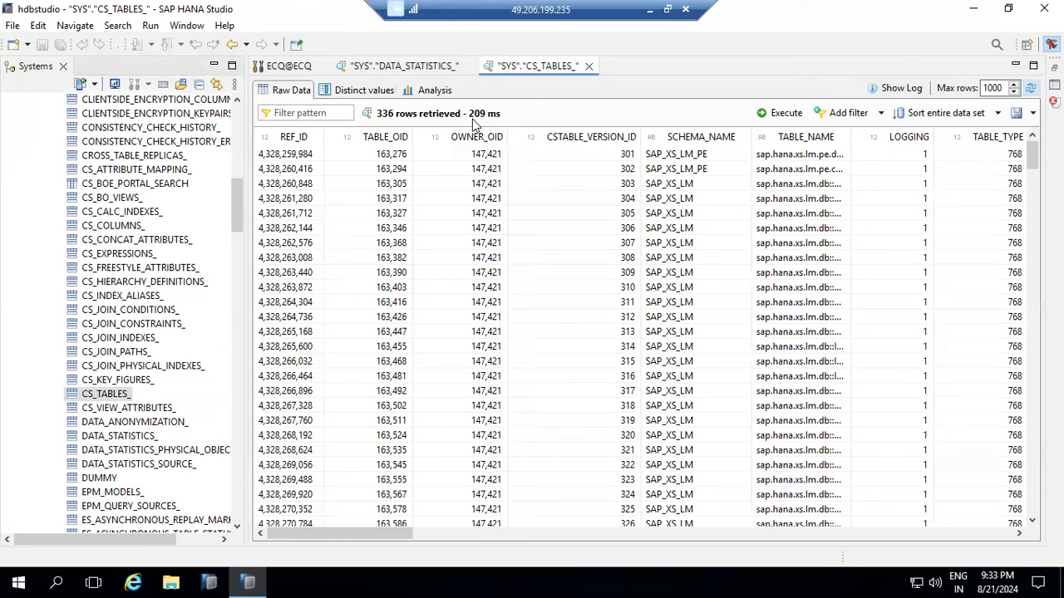
Re-execute the CS_TABLES_ preview query three times, again getting 336 rows in 515 ms.
click(783, 114)
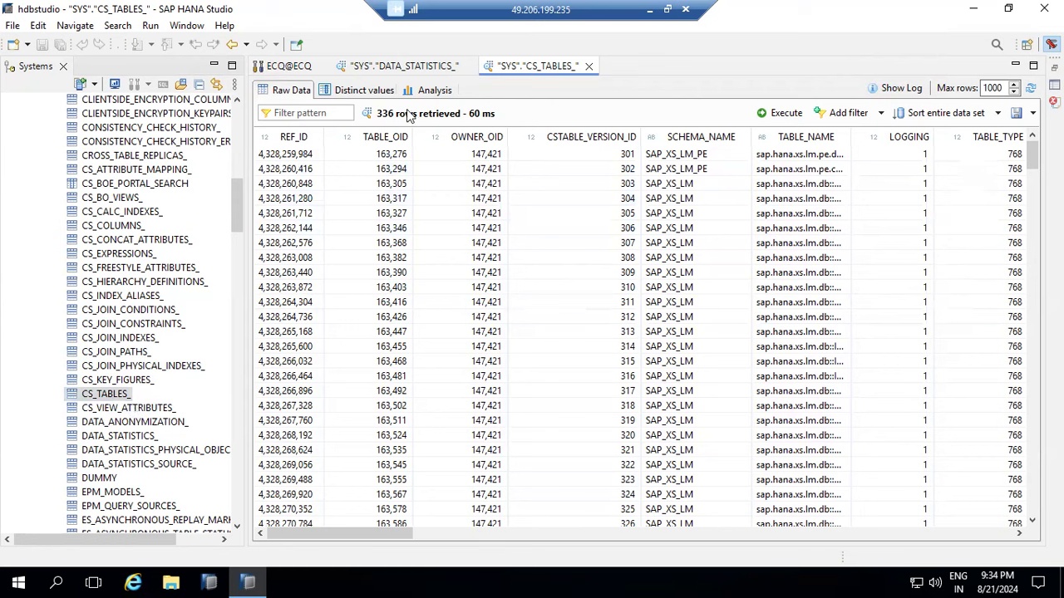
click(786, 114)
click(786, 113)
In the Analysis view, put TABLE_NAME on Labels and summed TABLE_OID and SHARED on Values.
click(433, 90)
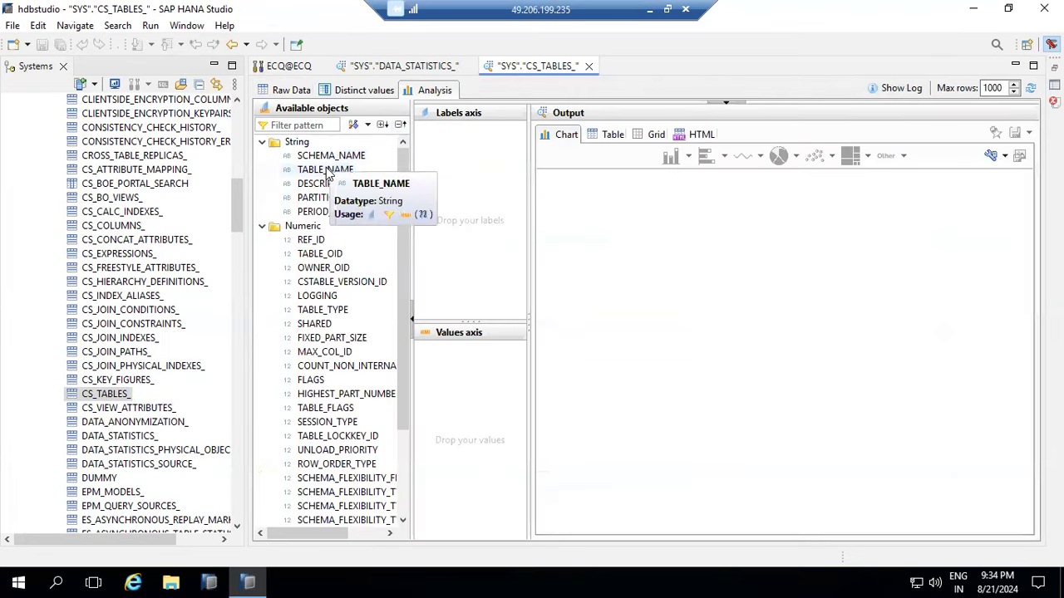
drag(327, 172, 437, 189)
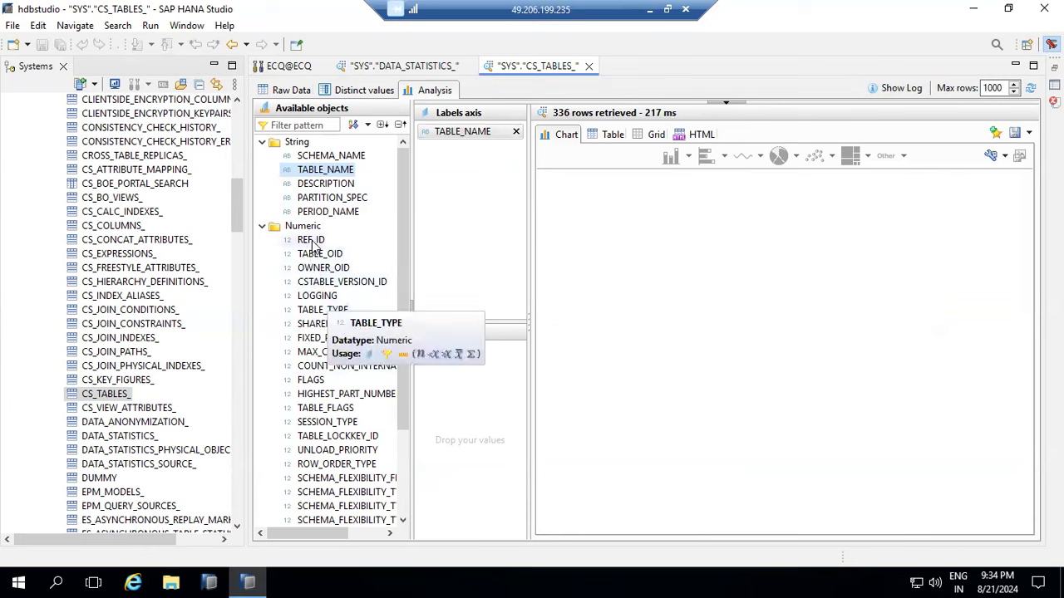
drag(323, 254, 447, 387)
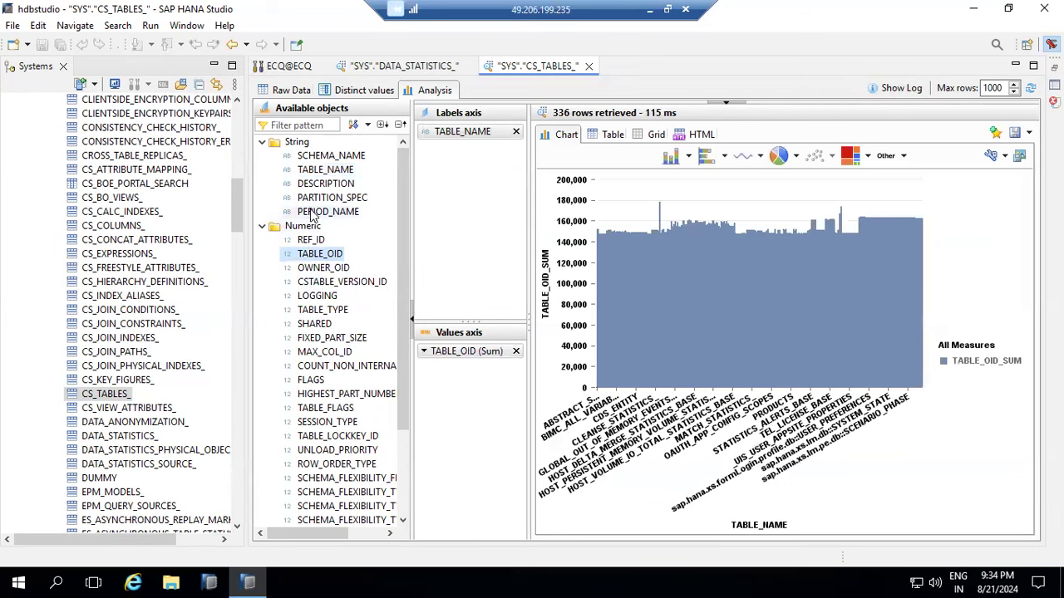
drag(316, 324, 440, 454)
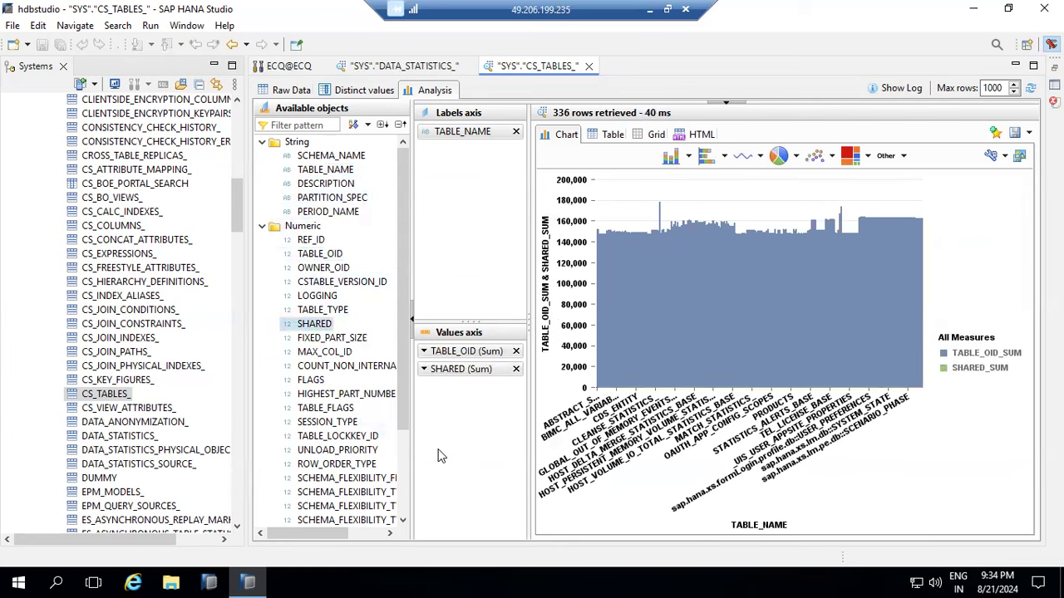
Try 3D bar, horizontal stacked bar and line charts, finishing with a pie chart.
click(689, 156)
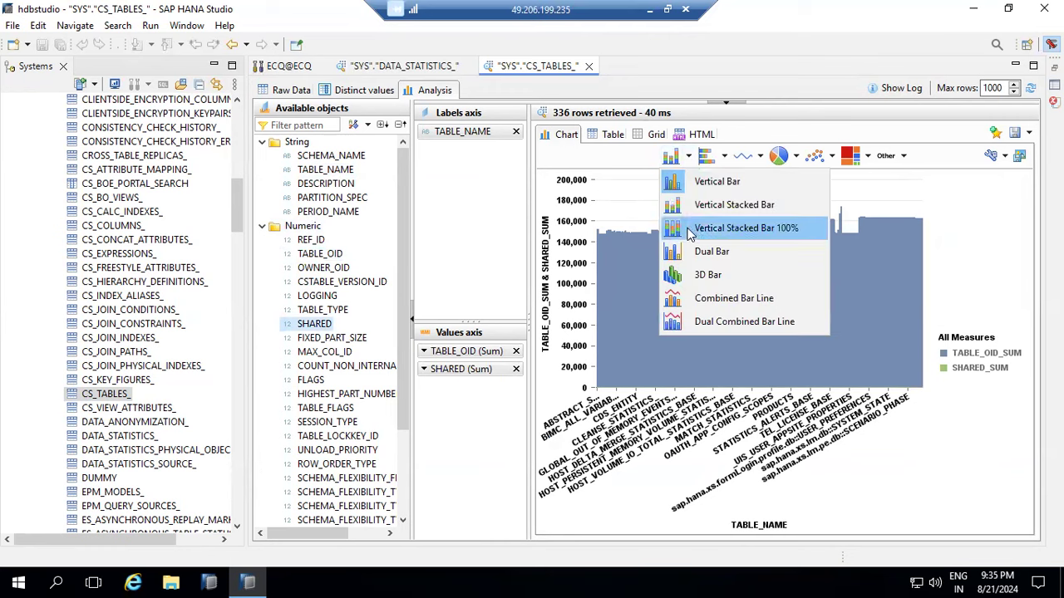
click(689, 276)
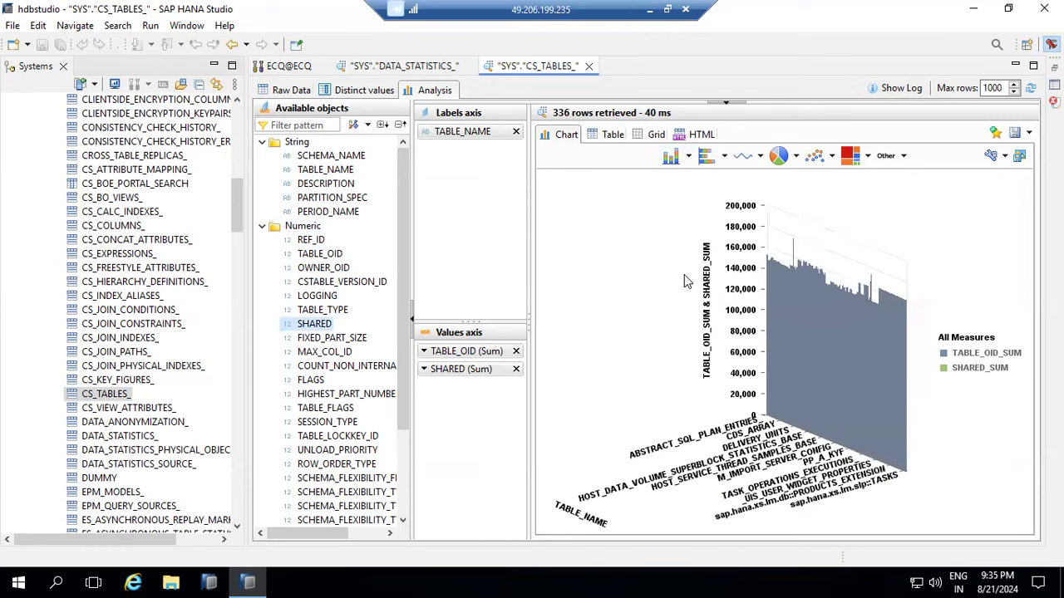
click(724, 156)
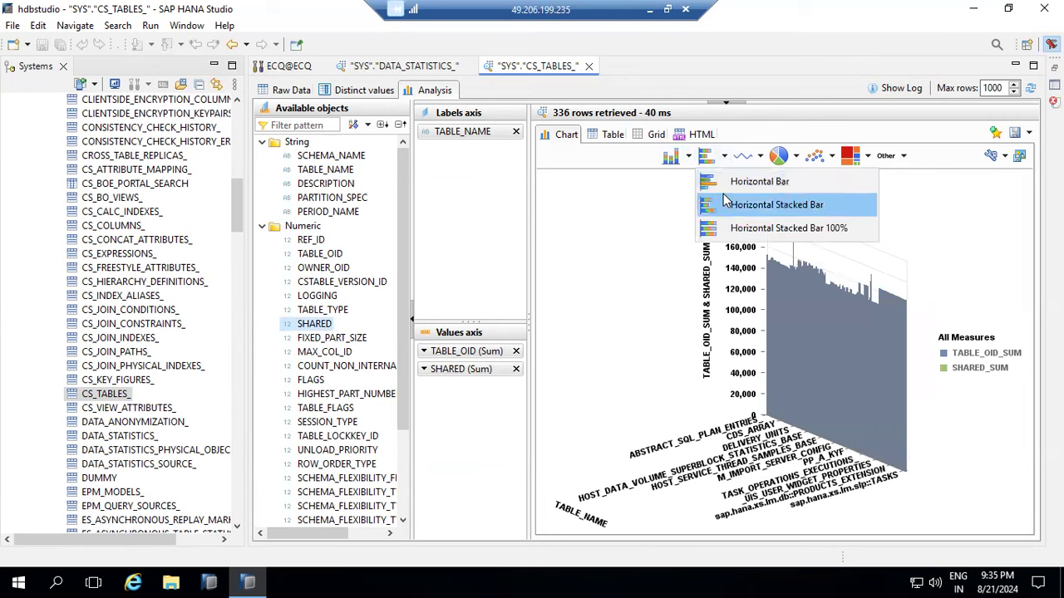
click(723, 199)
click(724, 156)
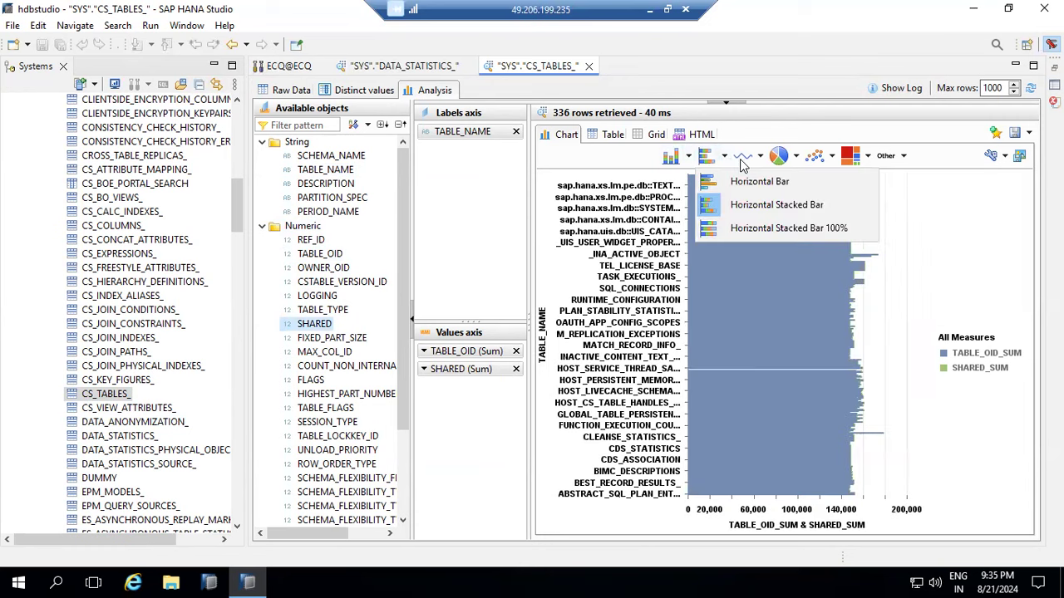
click(743, 163)
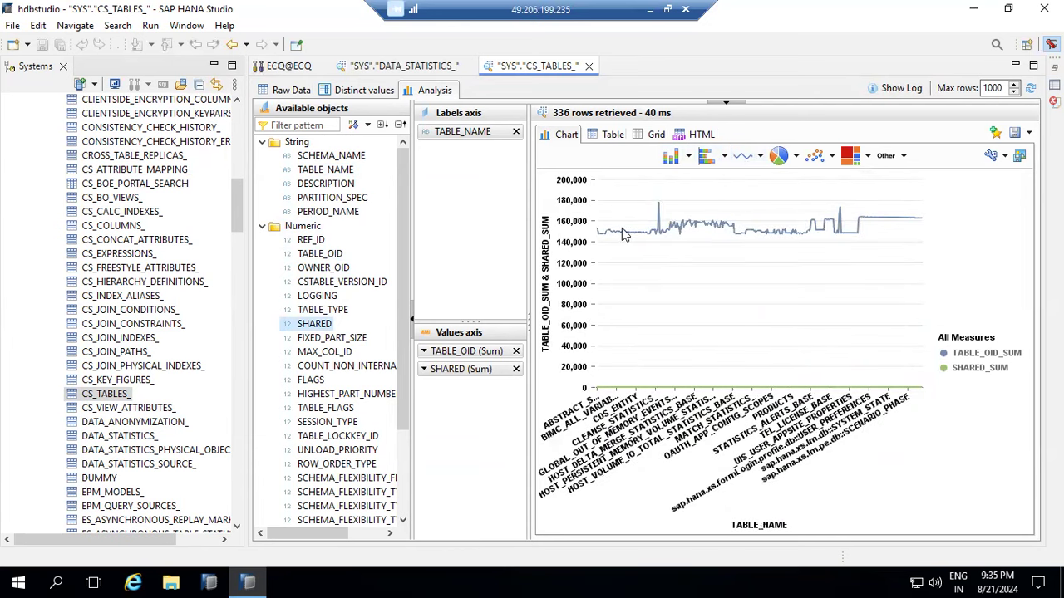
click(779, 156)
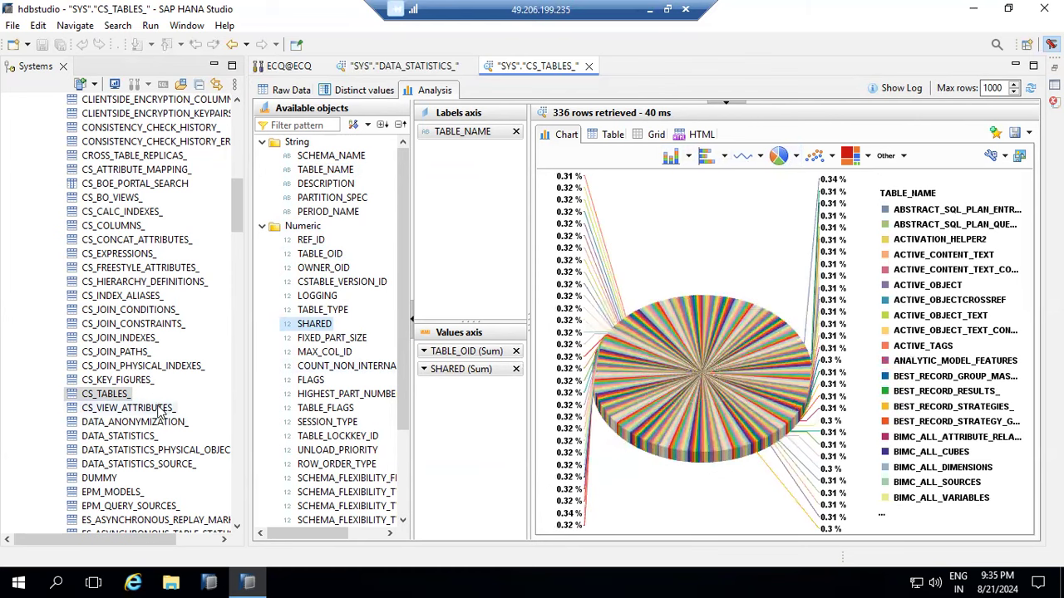
Show the export format list for the CS_TABLES_ analysis output.
right_click(107, 400)
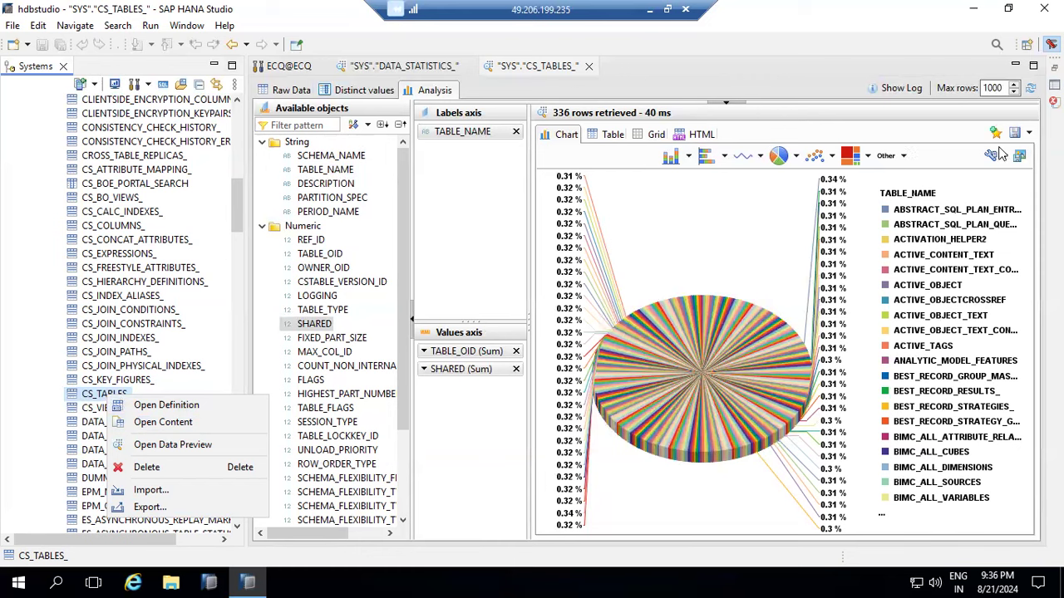
click(1020, 136)
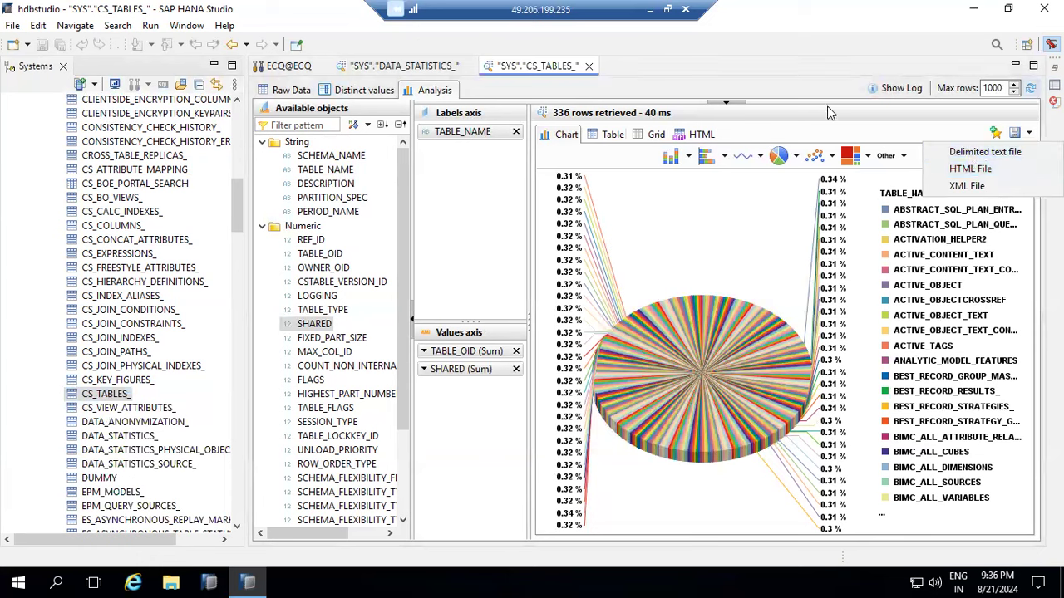
Save the chart as an image titled chart1 with an orange fill background.
click(826, 66)
click(1019, 155)
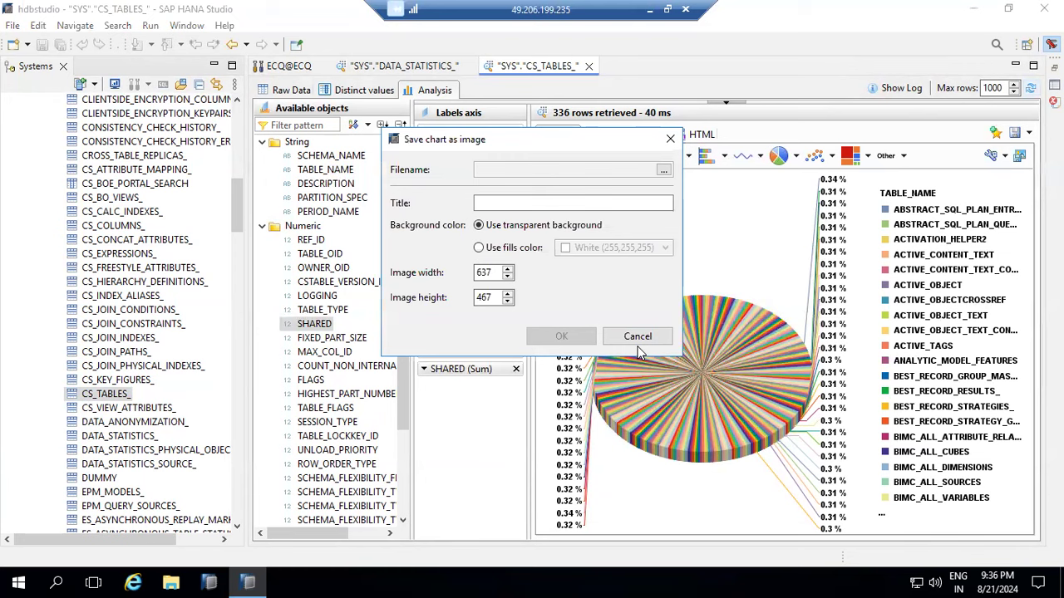
click(490, 207)
text(cha)
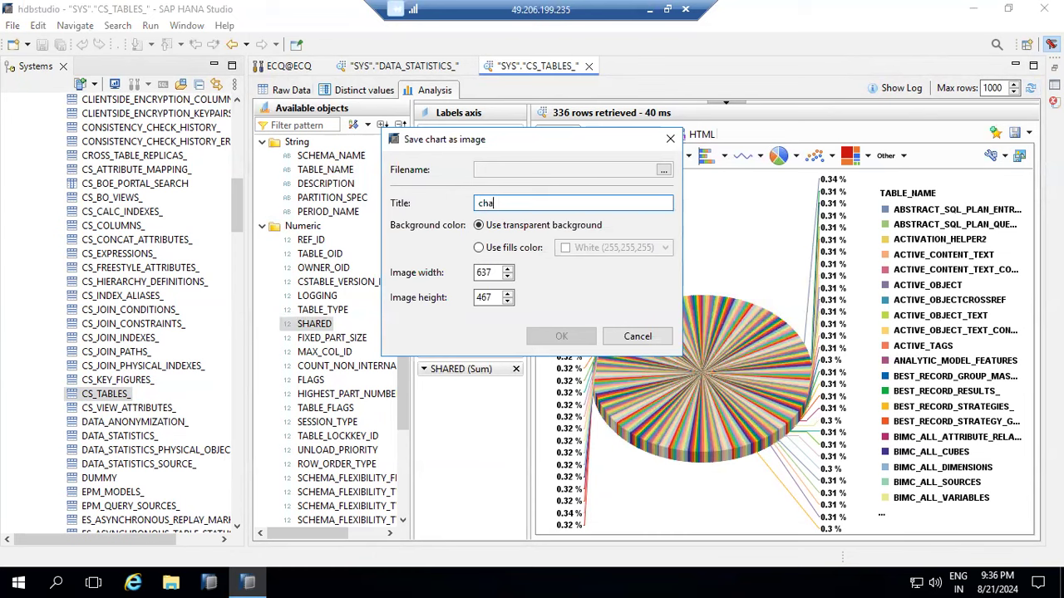
text(rt1)
click(532, 250)
click(575, 251)
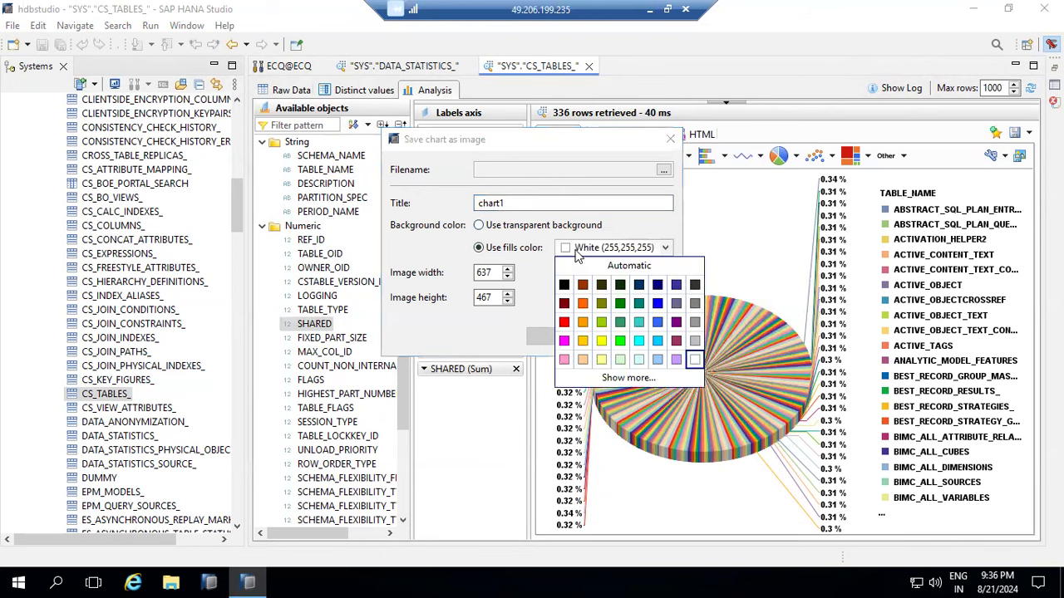
click(582, 321)
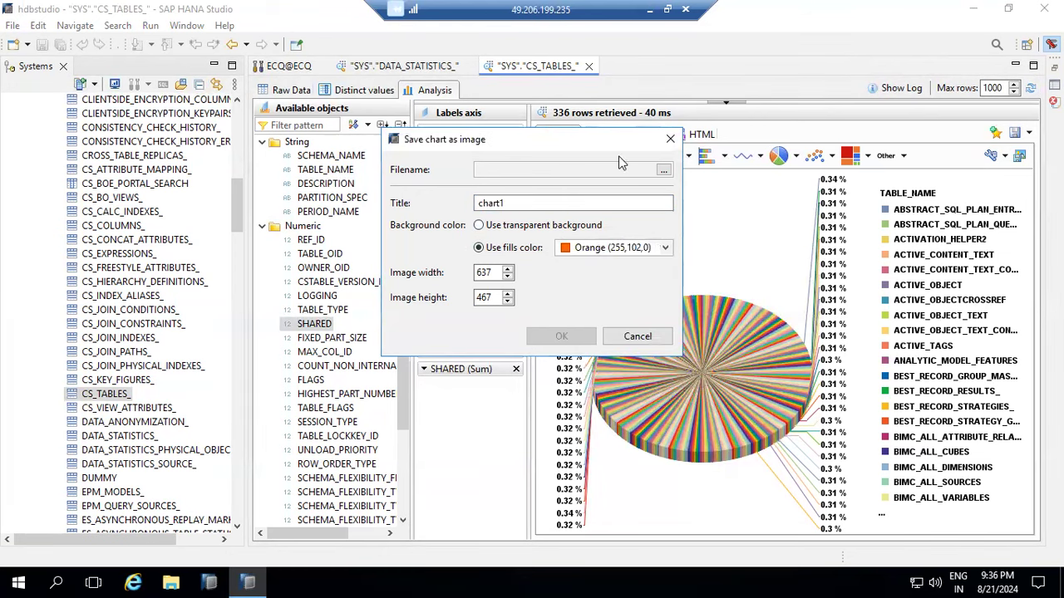
Set the image file location to Downloads with file name chart1 and confirm.
click(663, 170)
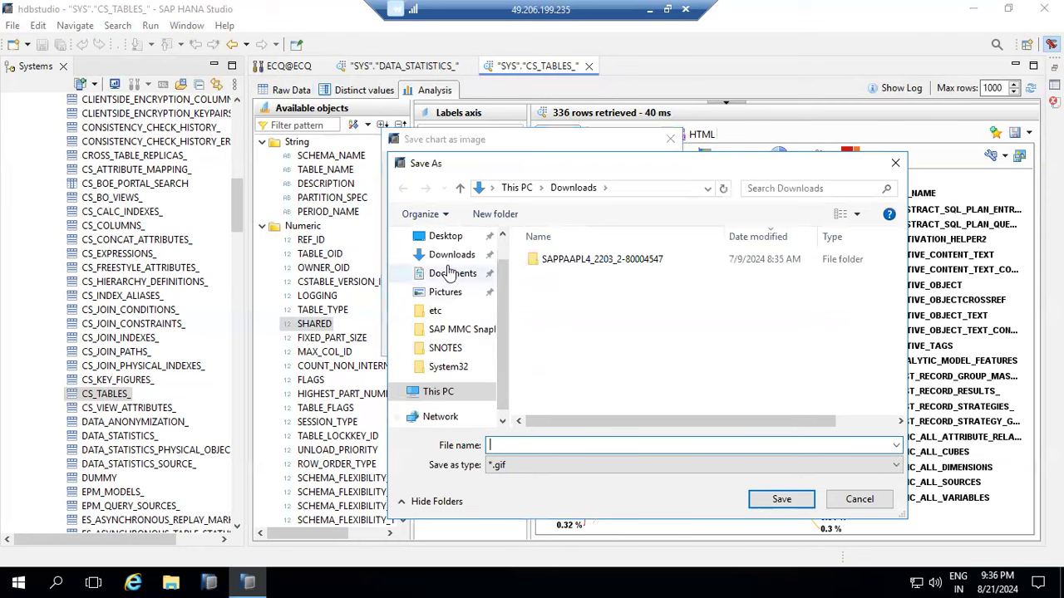
click(449, 254)
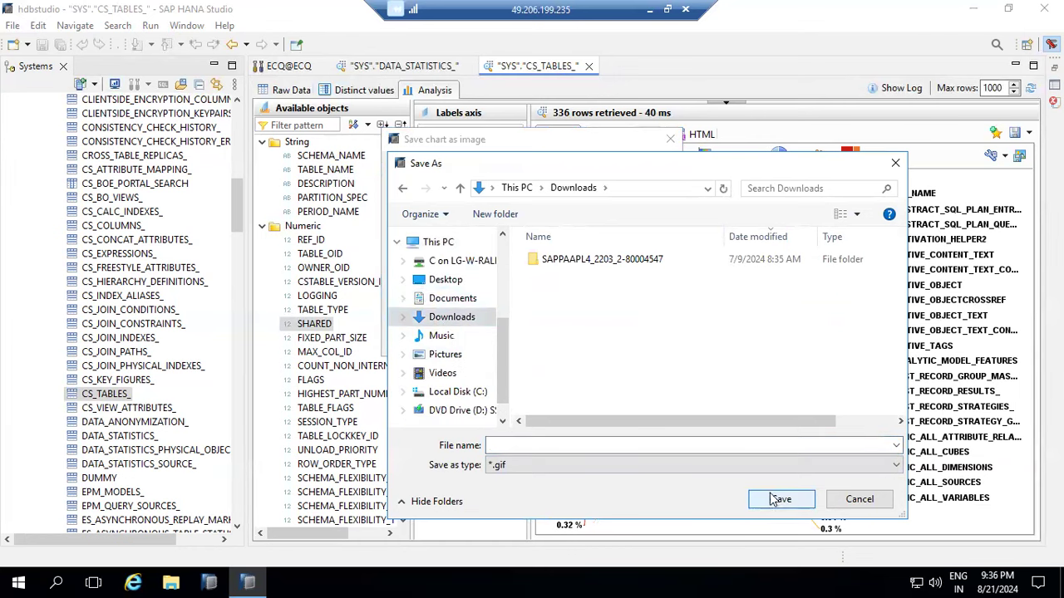
click(618, 447)
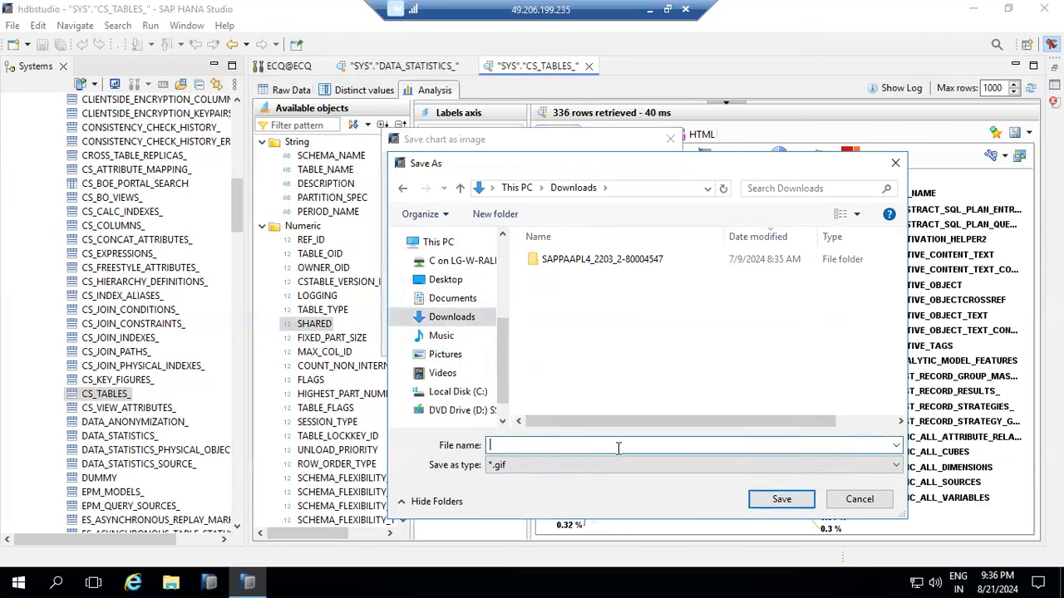
text(chart1)
click(758, 502)
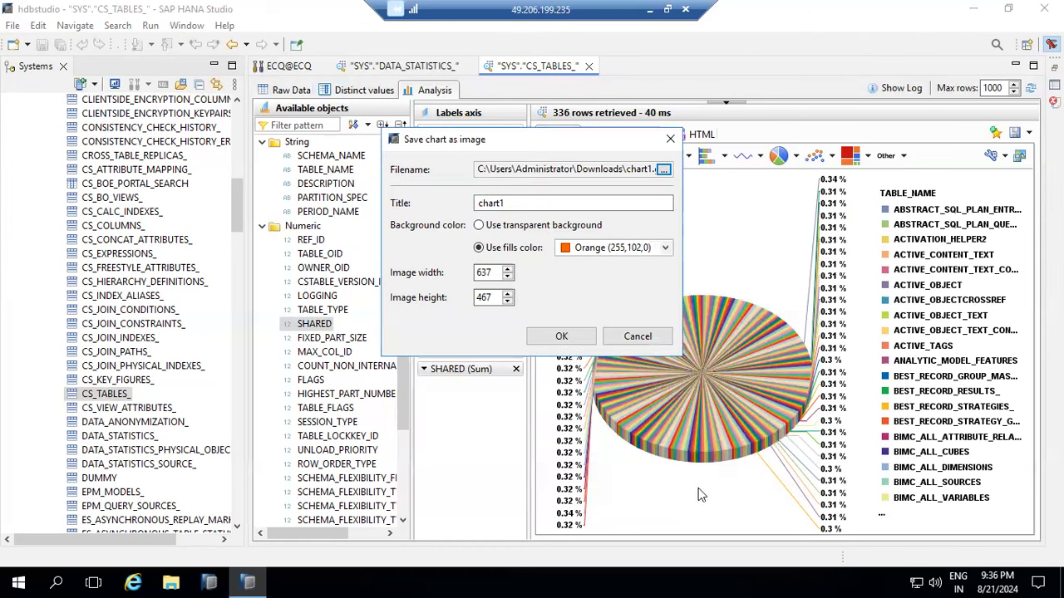
click(537, 338)
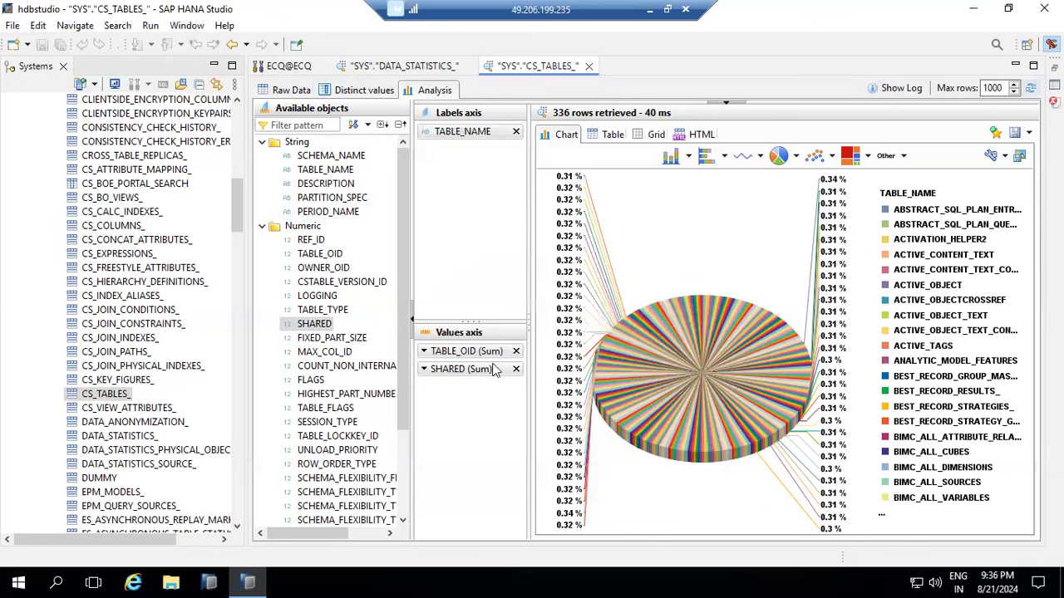
click(171, 582)
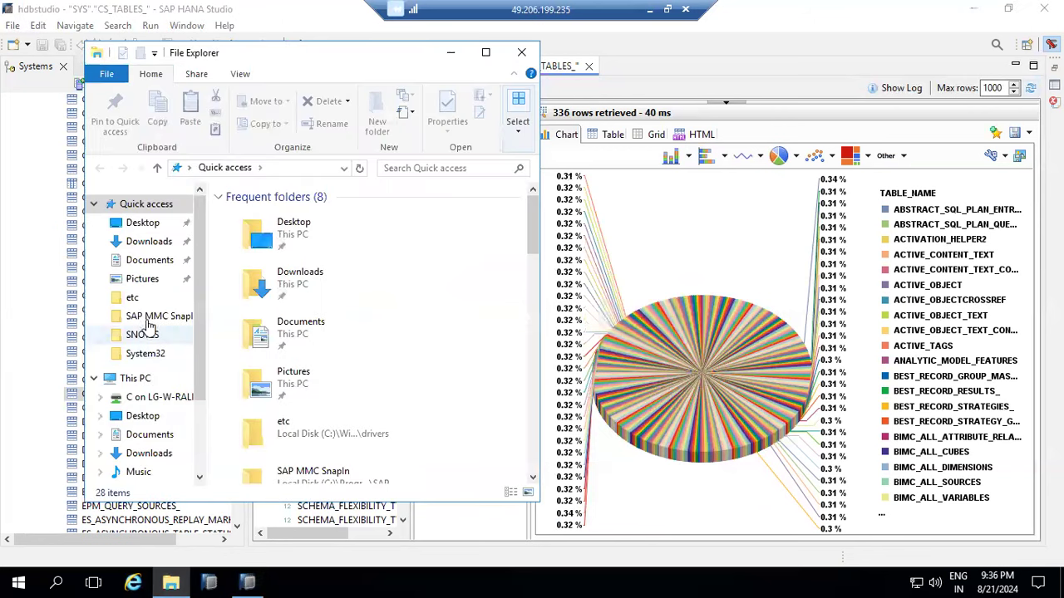
click(148, 241)
double_click(260, 216)
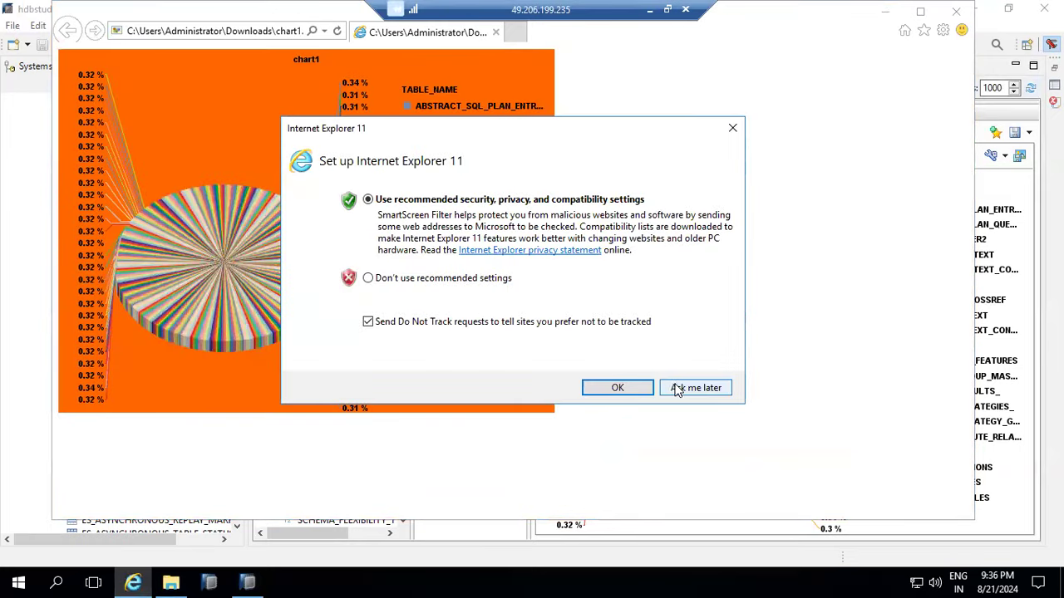
click(677, 389)
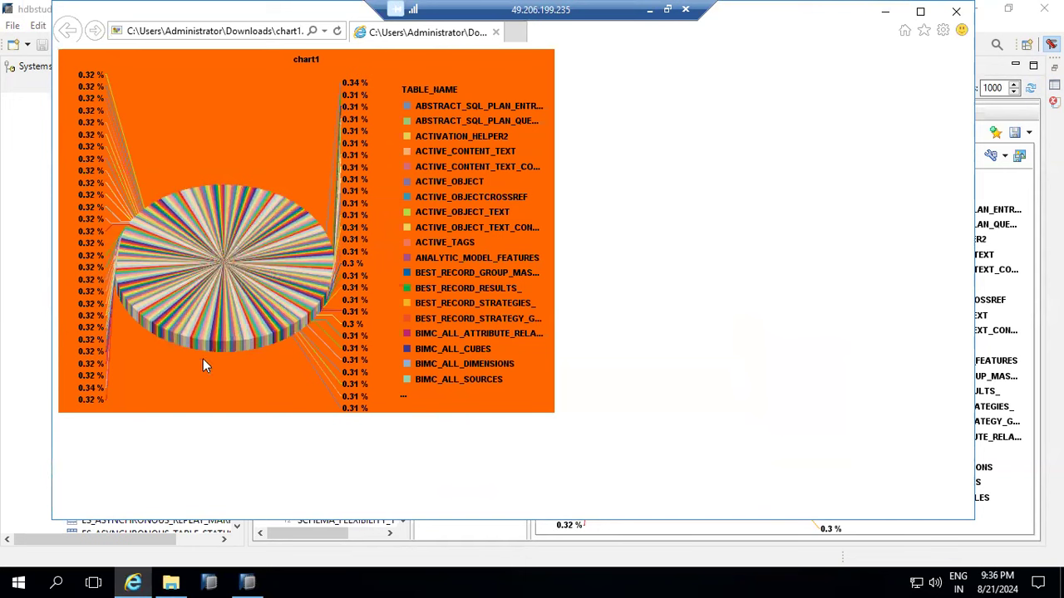
click(956, 12)
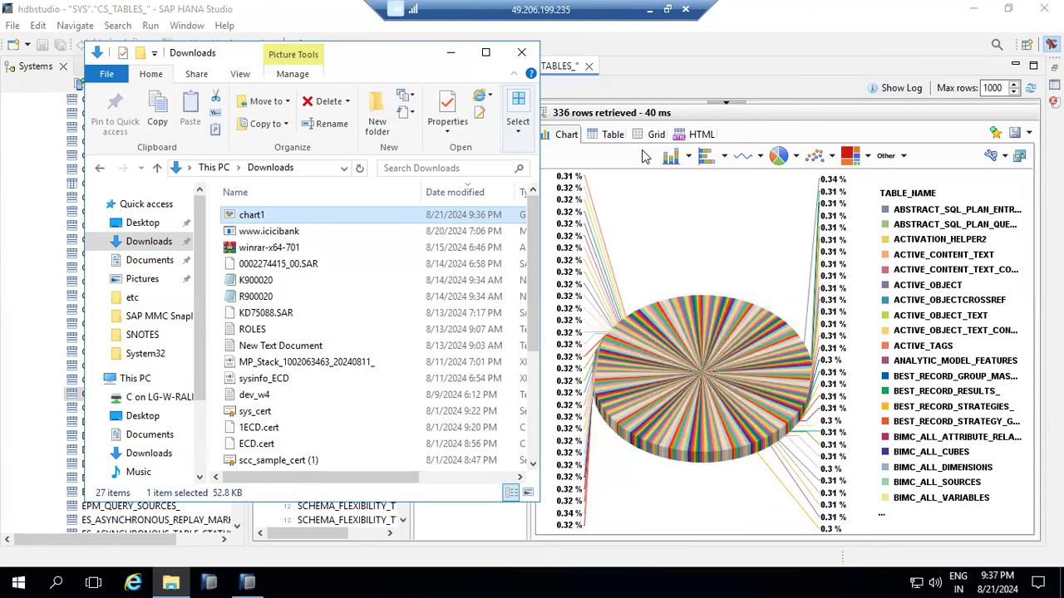
click(521, 52)
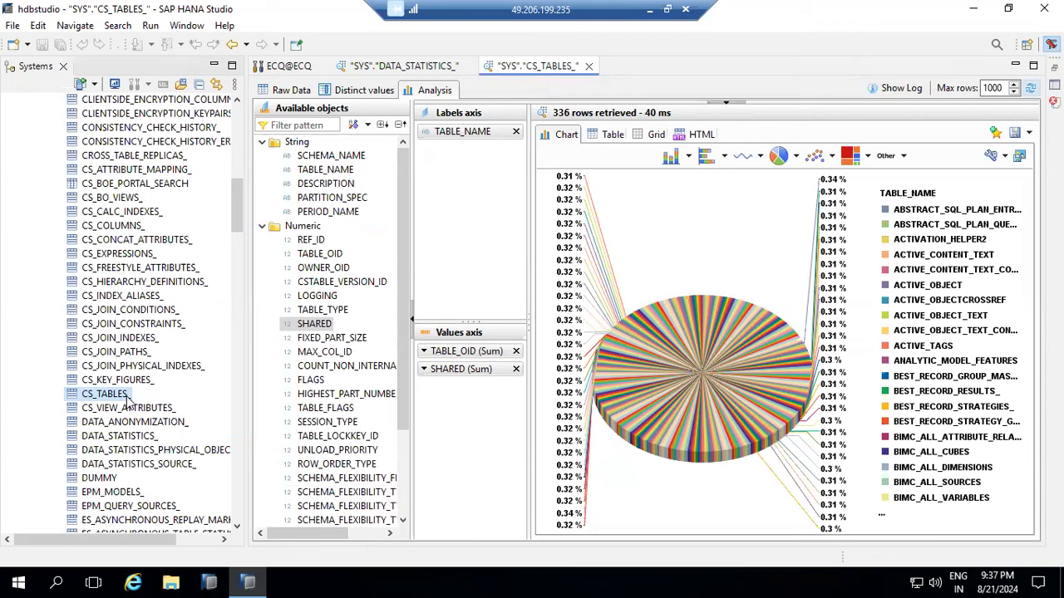
click(600, 137)
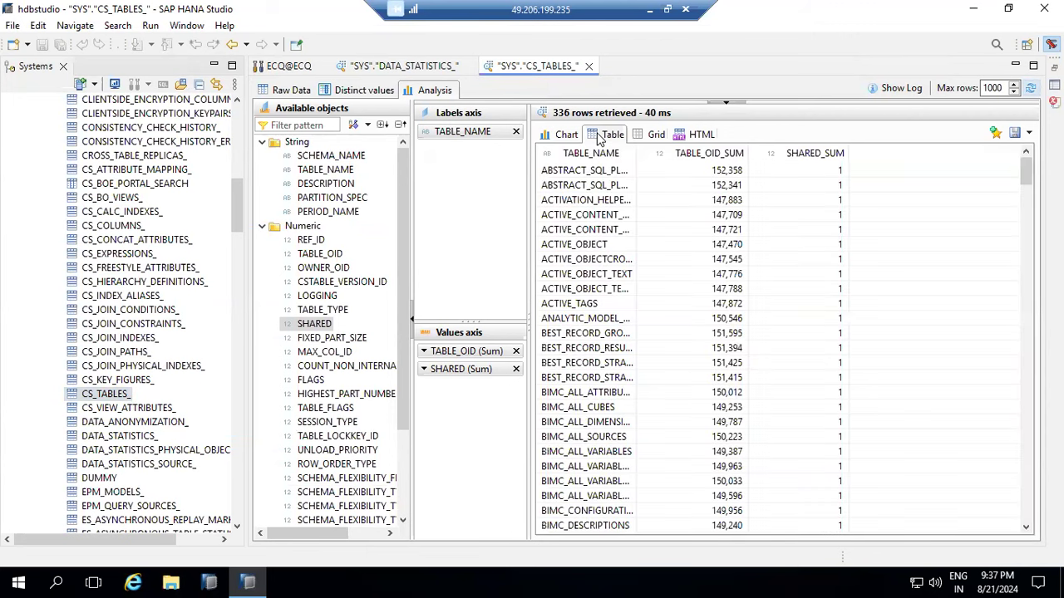
click(651, 142)
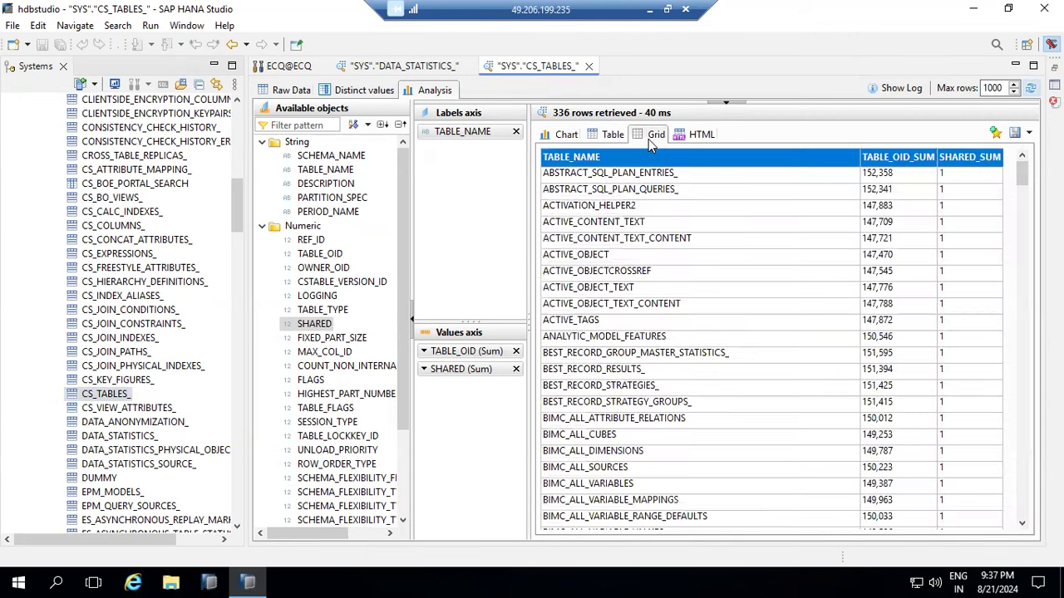
click(684, 137)
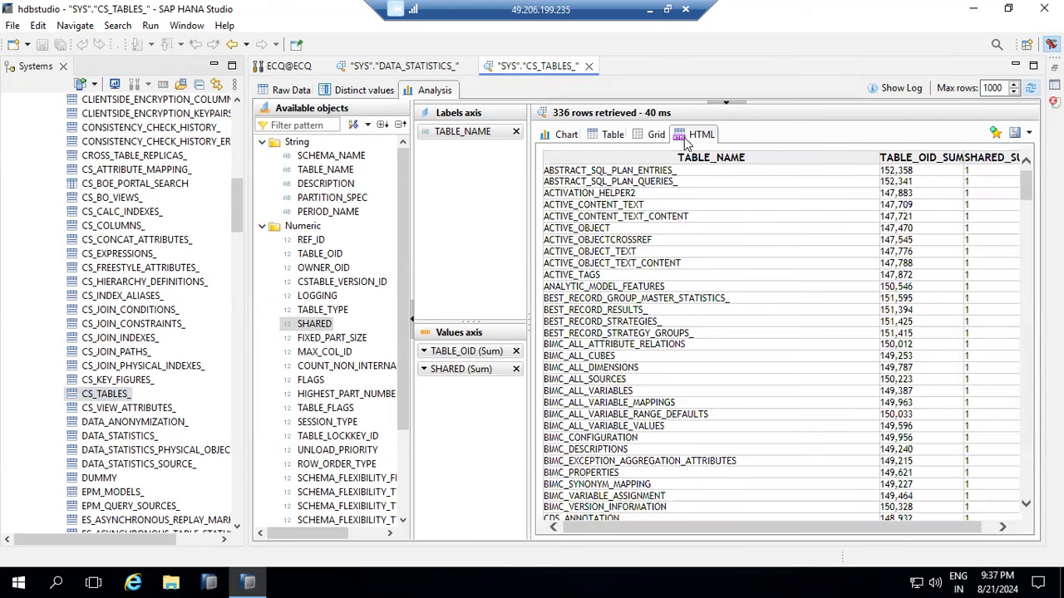
click(566, 134)
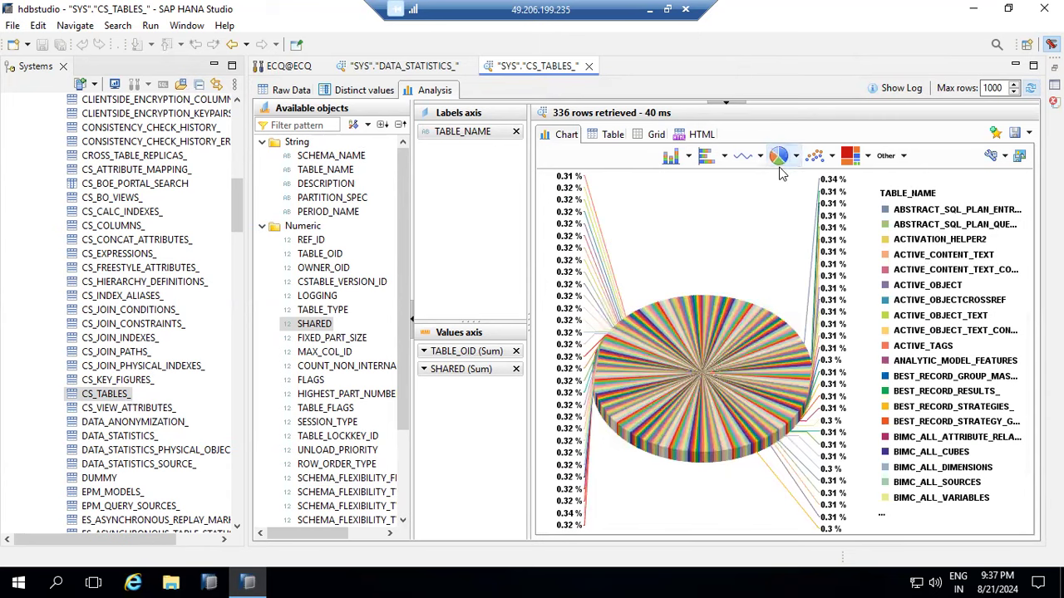
Try a scatter chart, then the polar bubble variant.
click(814, 158)
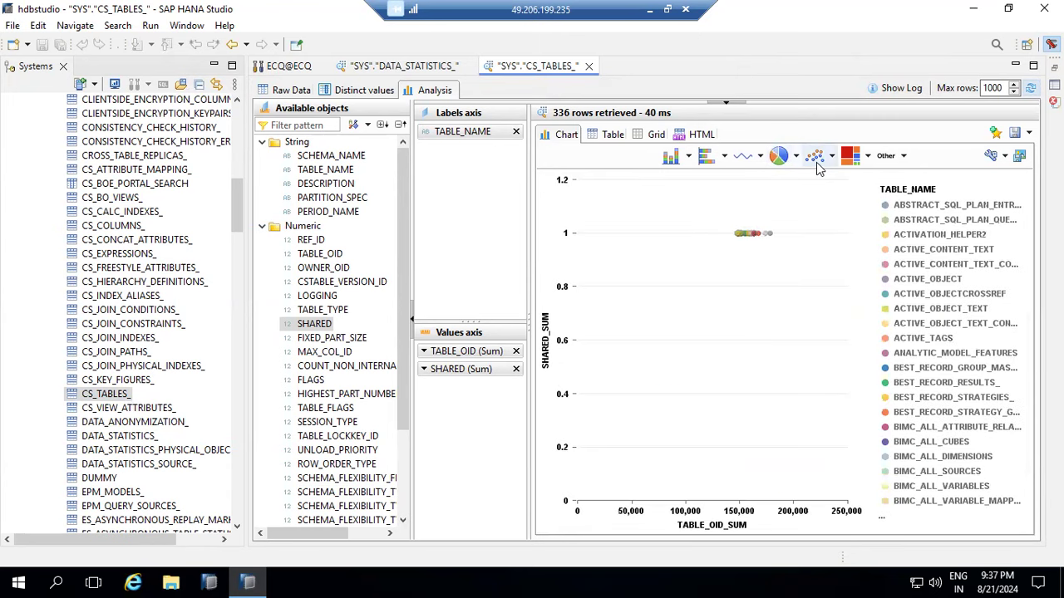
click(832, 158)
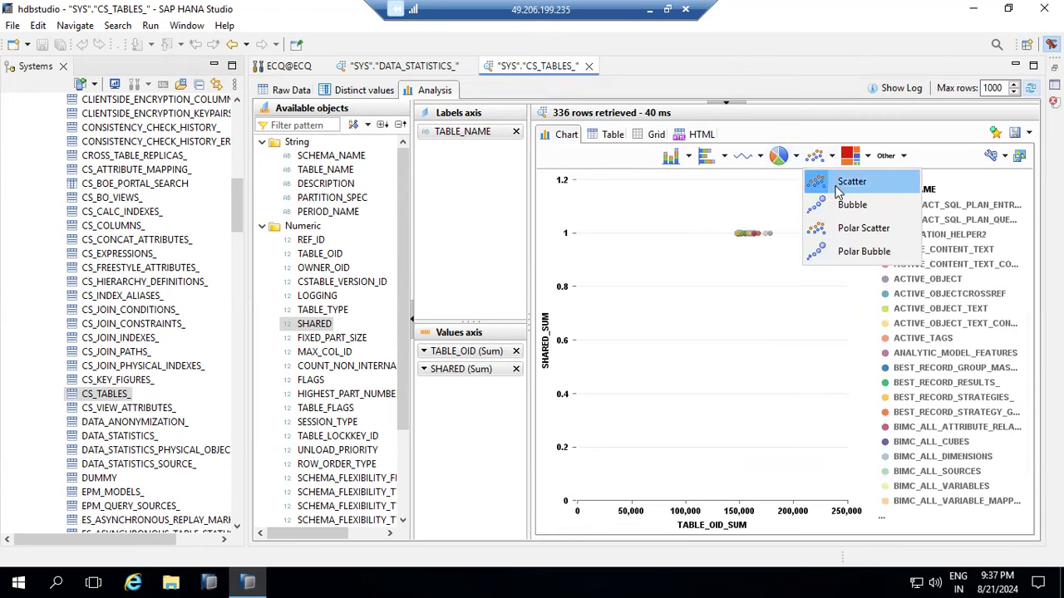
click(825, 254)
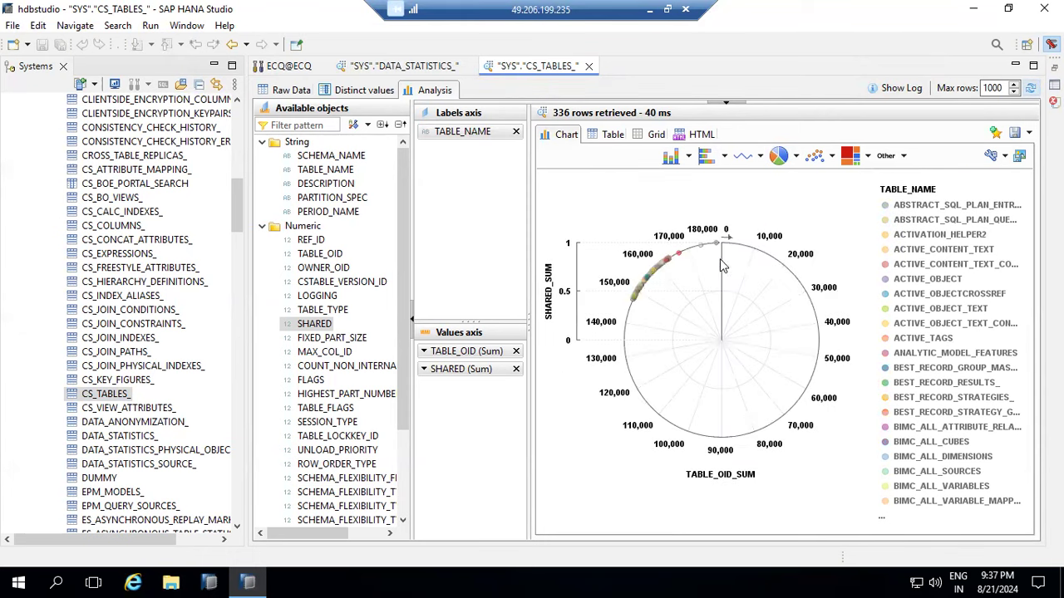
Switch to line charts, try Multi Surface, then settle on Combined Bar Line.
click(742, 155)
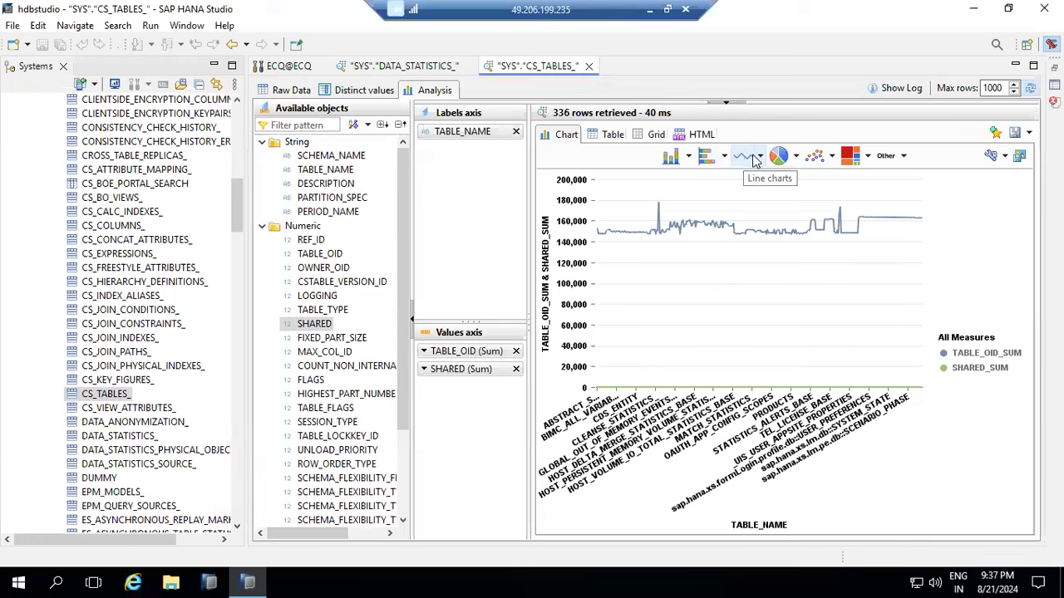
click(760, 156)
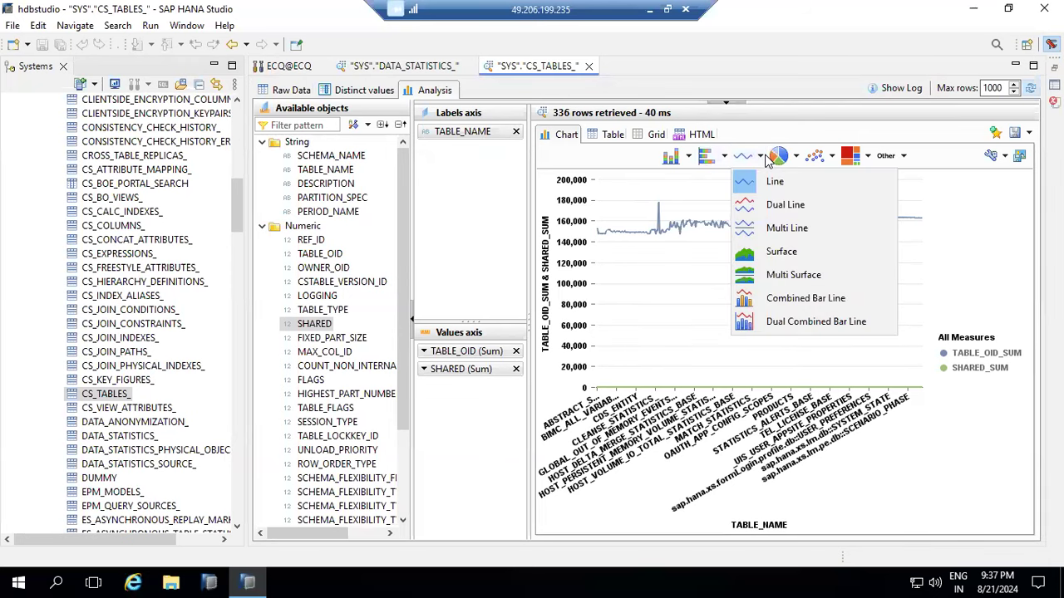
click(781, 283)
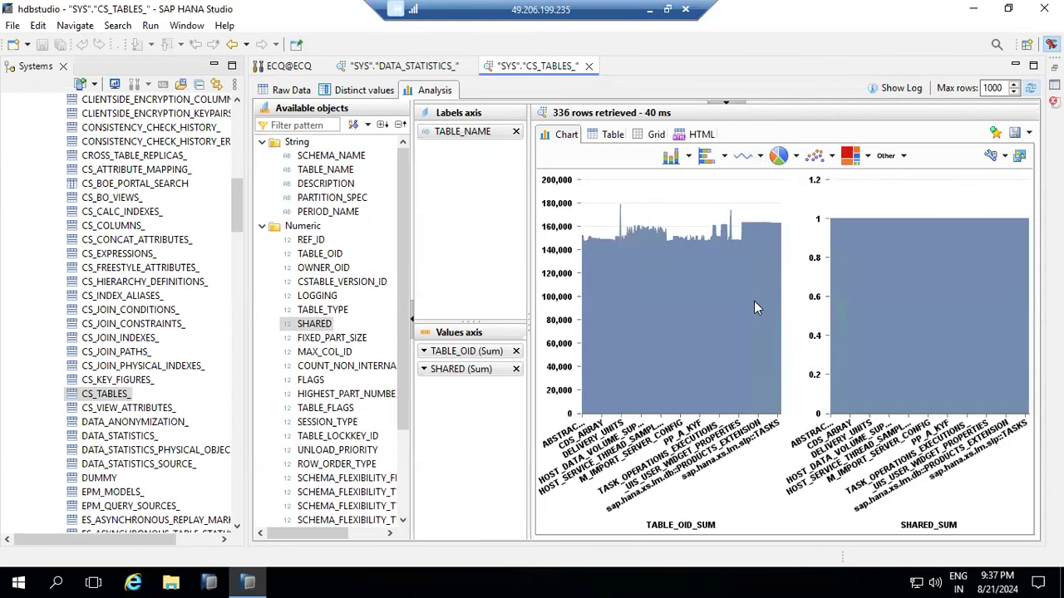
click(760, 156)
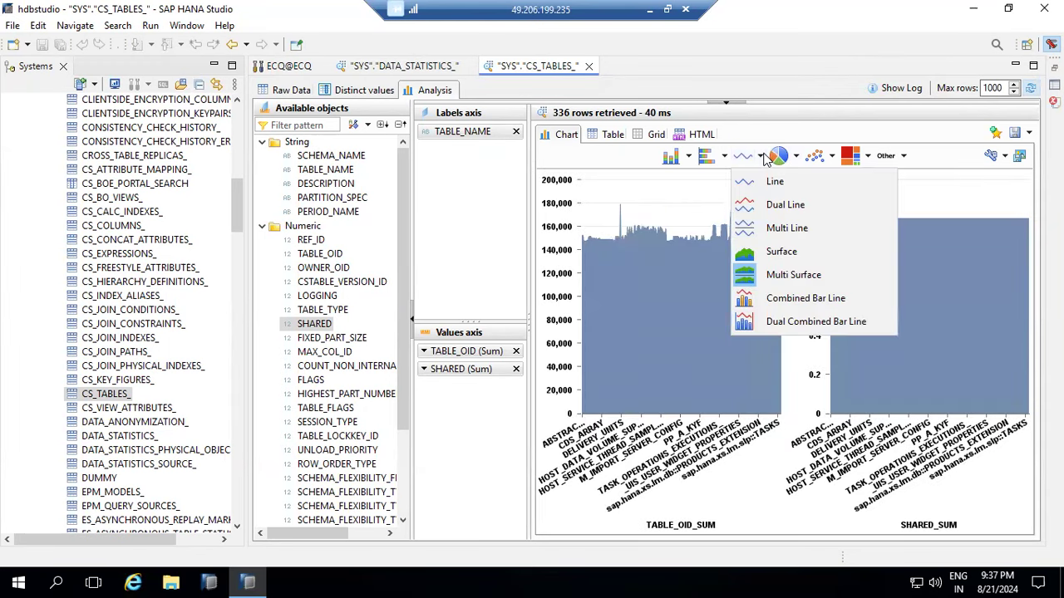
click(793, 297)
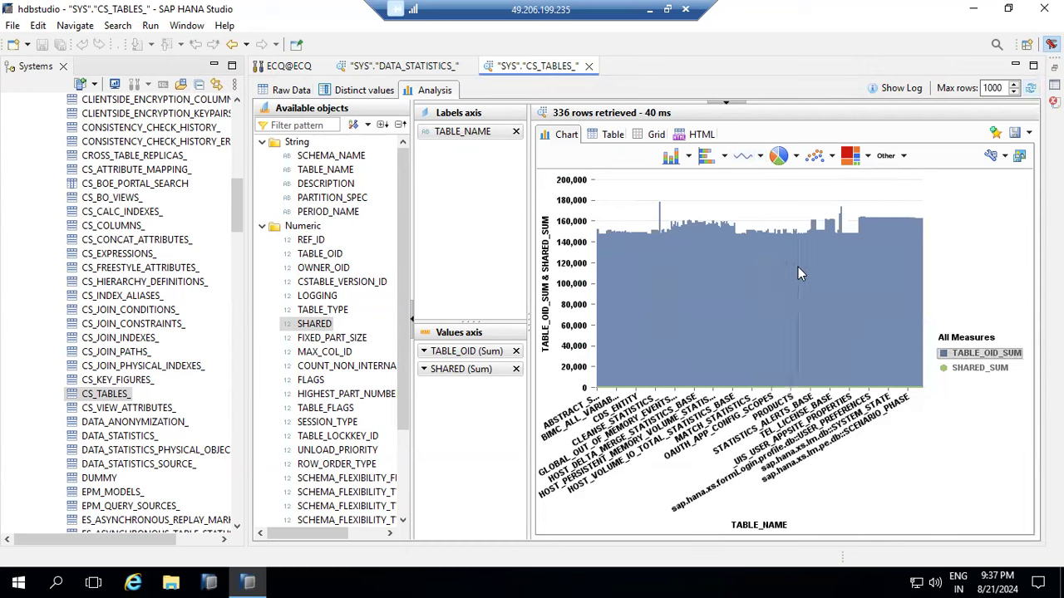
mouse_move(797, 268)
Close the CS_TABLES_ and DATA_STATISTICS_ tabs and reopen the CS_TABLES_ preview in Analysis view.
click(588, 66)
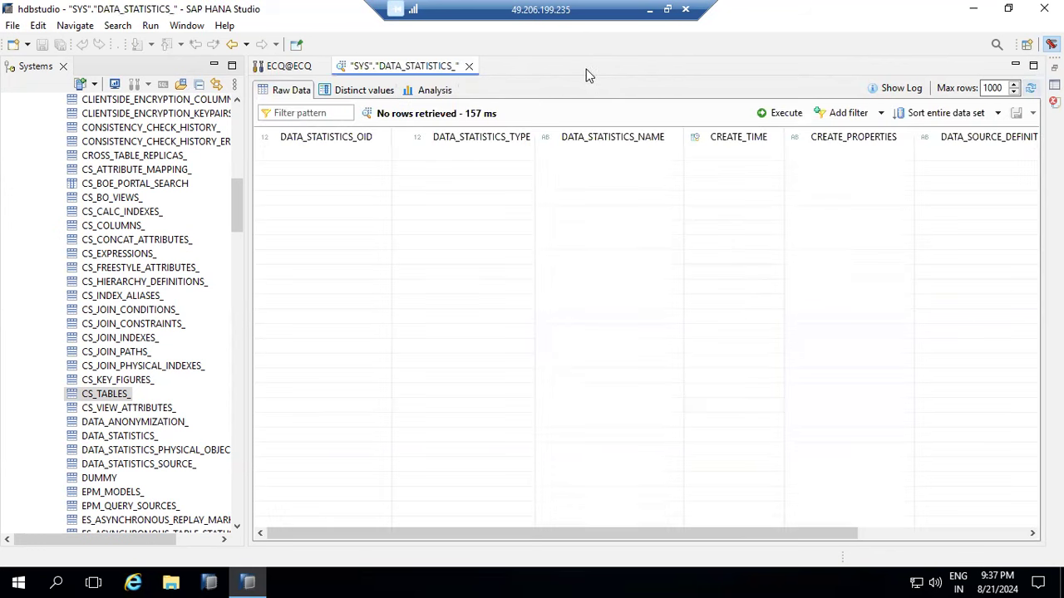
click(468, 67)
right_click(77, 394)
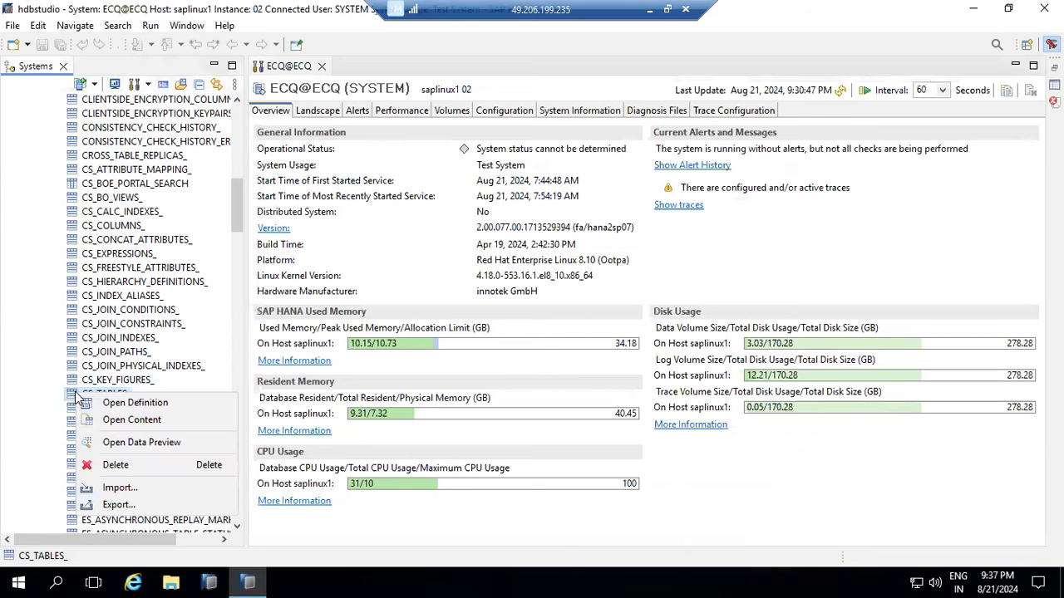
click(121, 443)
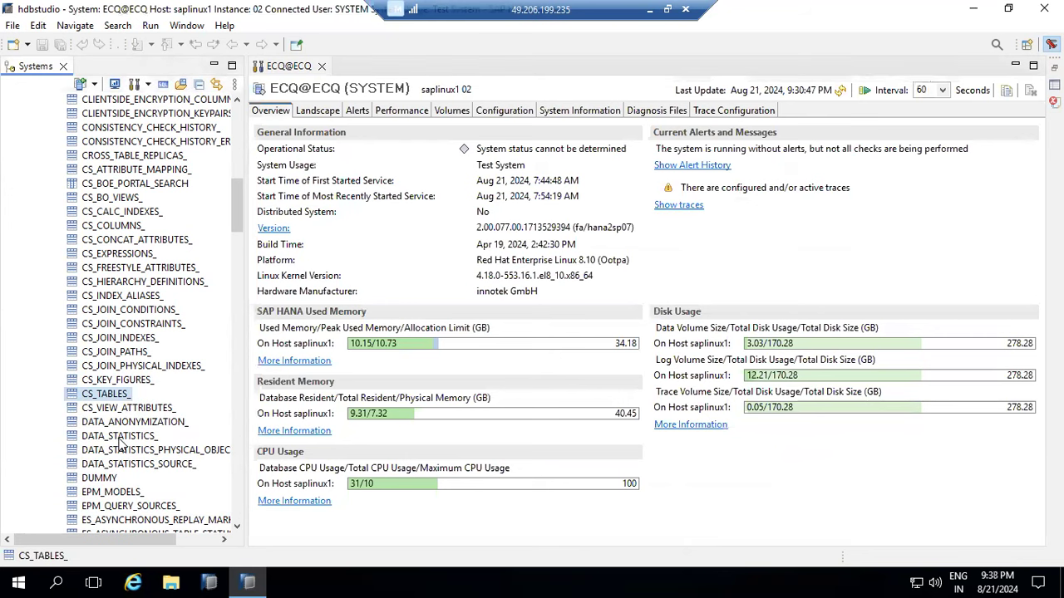
click(429, 90)
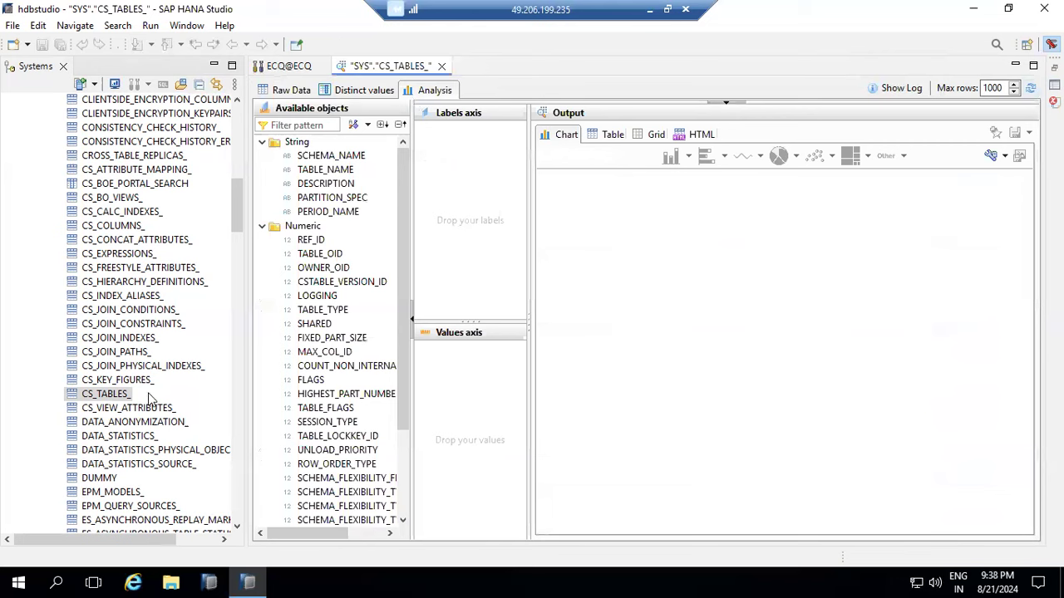
Start an export of the CS_TABLES_ table, then cancel it.
right_click(121, 397)
click(108, 396)
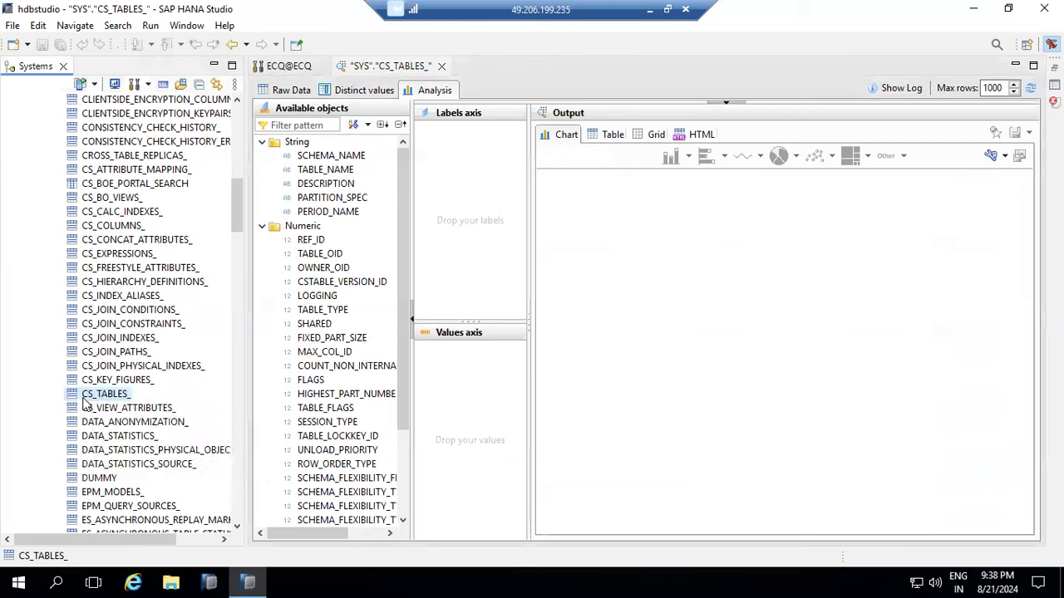
right_click(106, 397)
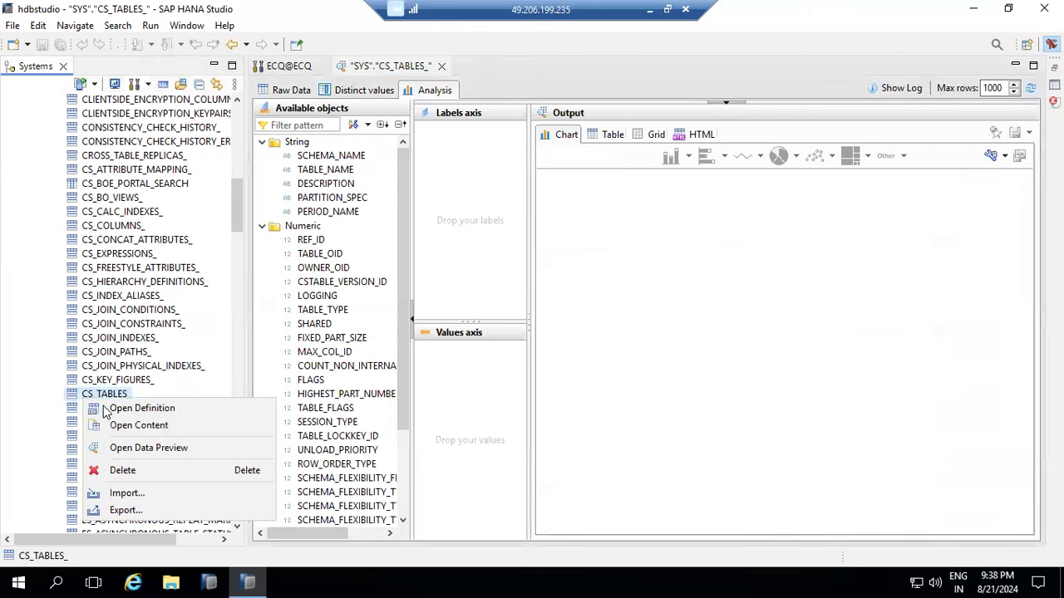
click(127, 511)
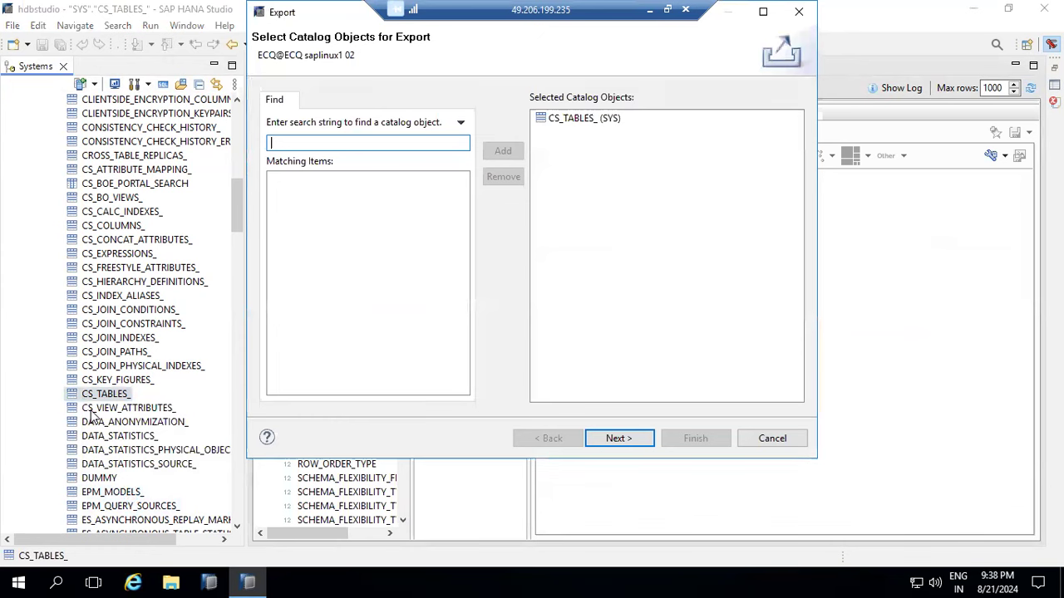
click(758, 444)
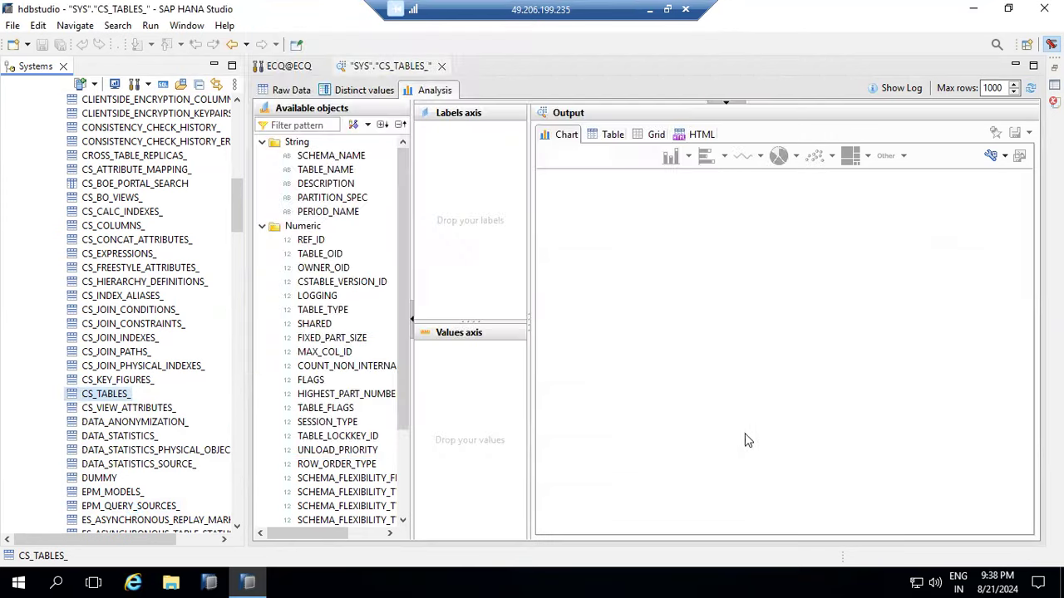
Collapse SYS and expand UIS > Tables, showing CONFIGURATIONS, THEMES and UIS_CATALOGS.
scroll(224, 324, up, 8)
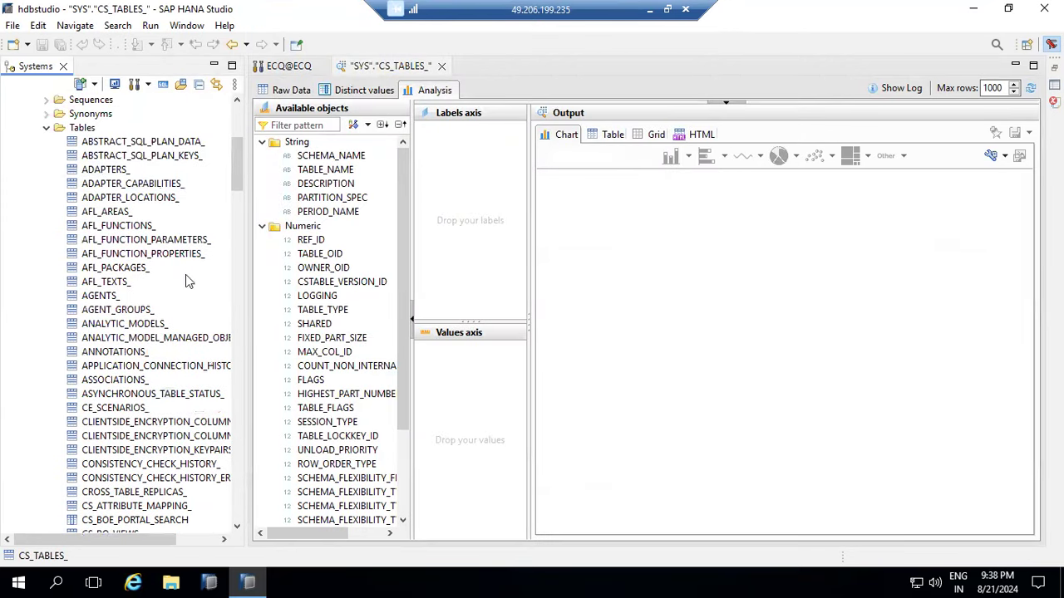
click(48, 127)
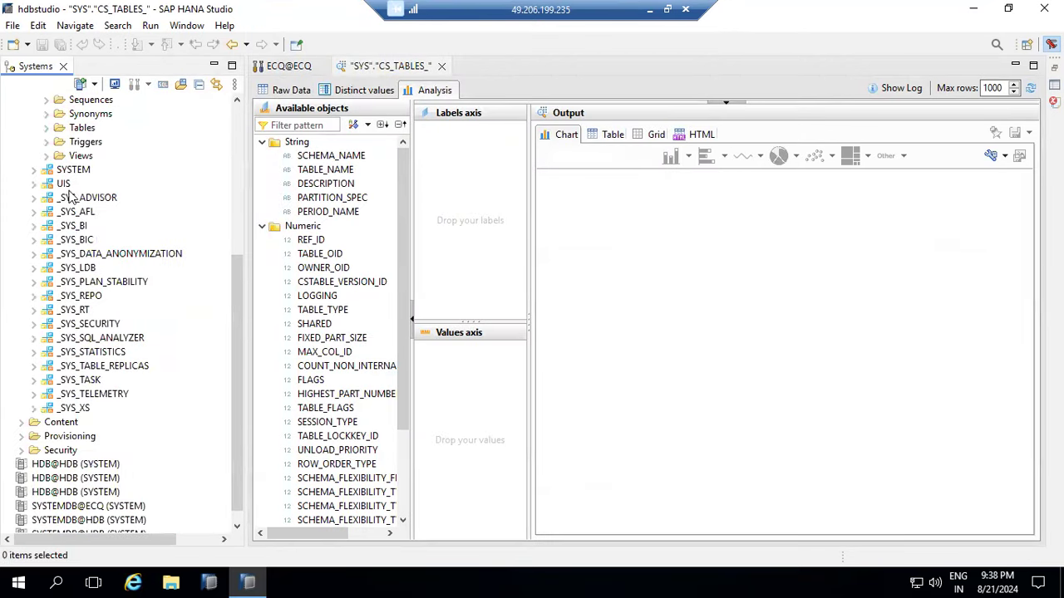
scroll(39, 240, up, 6)
click(32, 254)
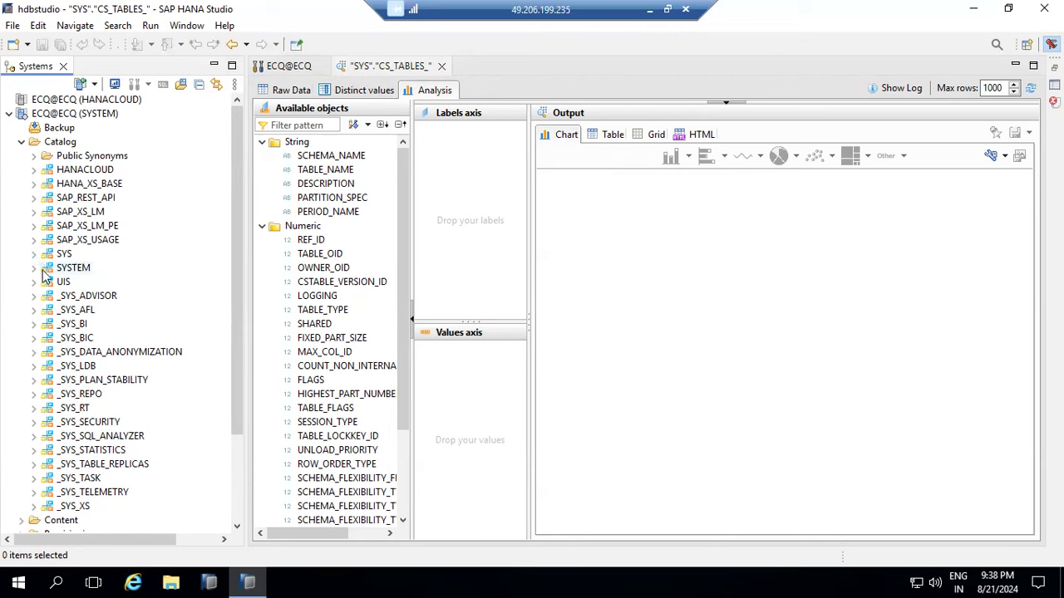
click(36, 282)
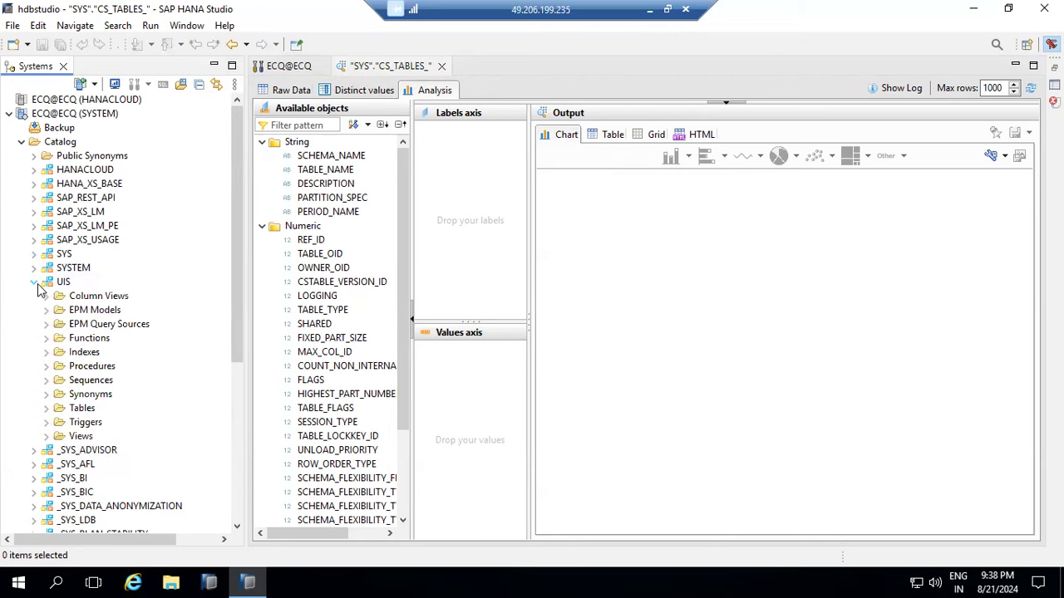
click(47, 410)
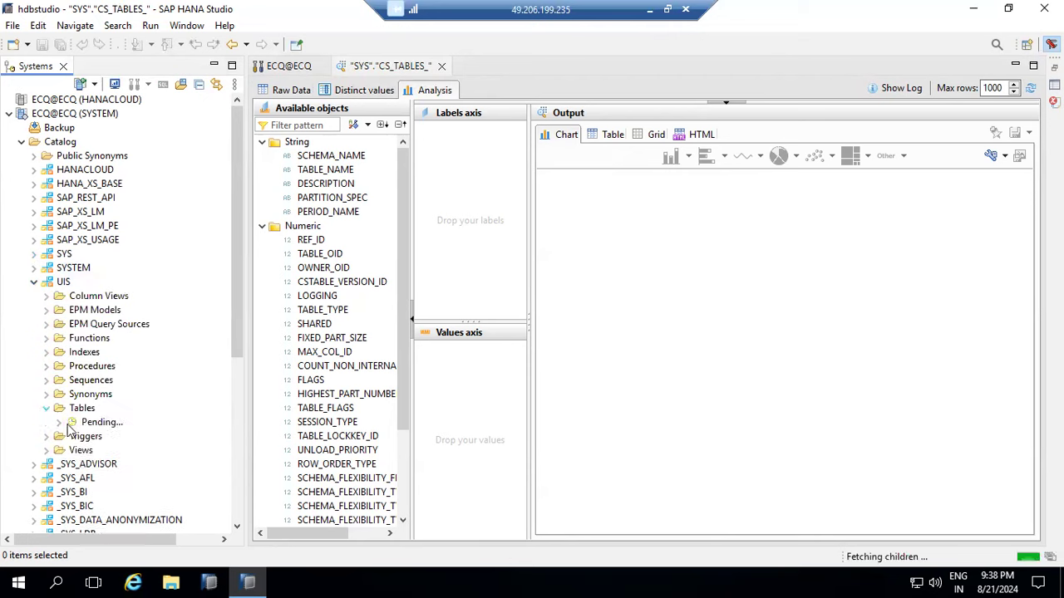
scroll(108, 473, down, 4)
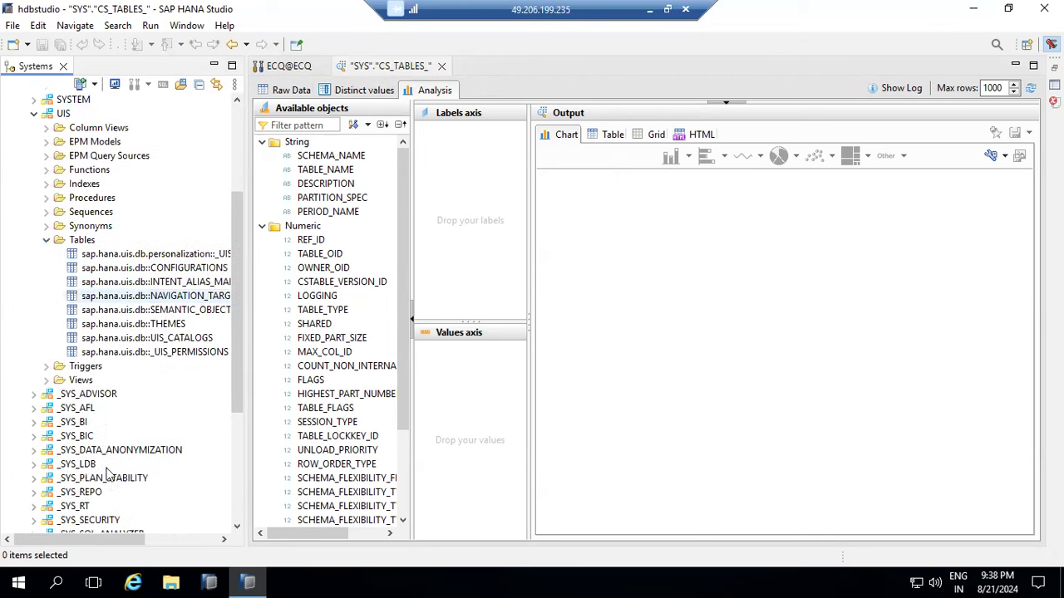
Try data previews of THEMES and SEMANTIC_OBJECTS, both denied for insufficient privilege, then close the CS_TABLES_ tab.
right_click(149, 325)
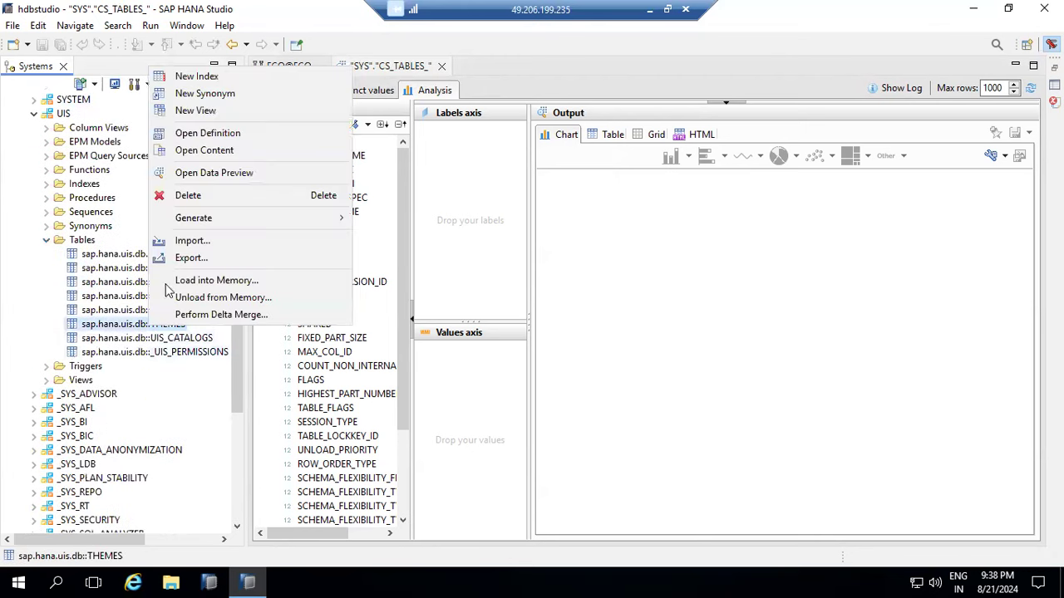
click(200, 173)
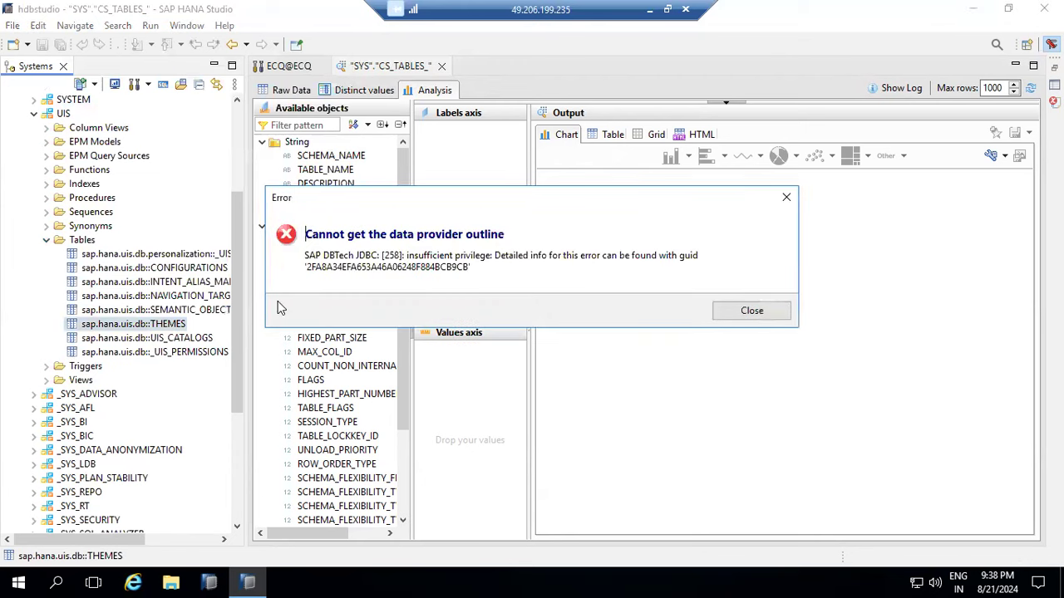
click(754, 312)
right_click(142, 314)
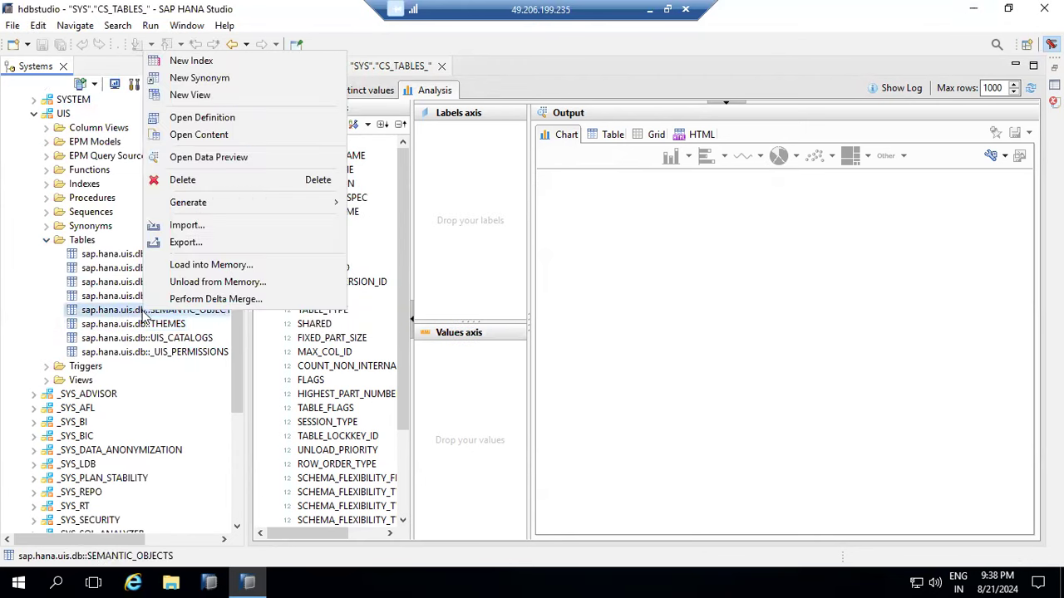
click(201, 157)
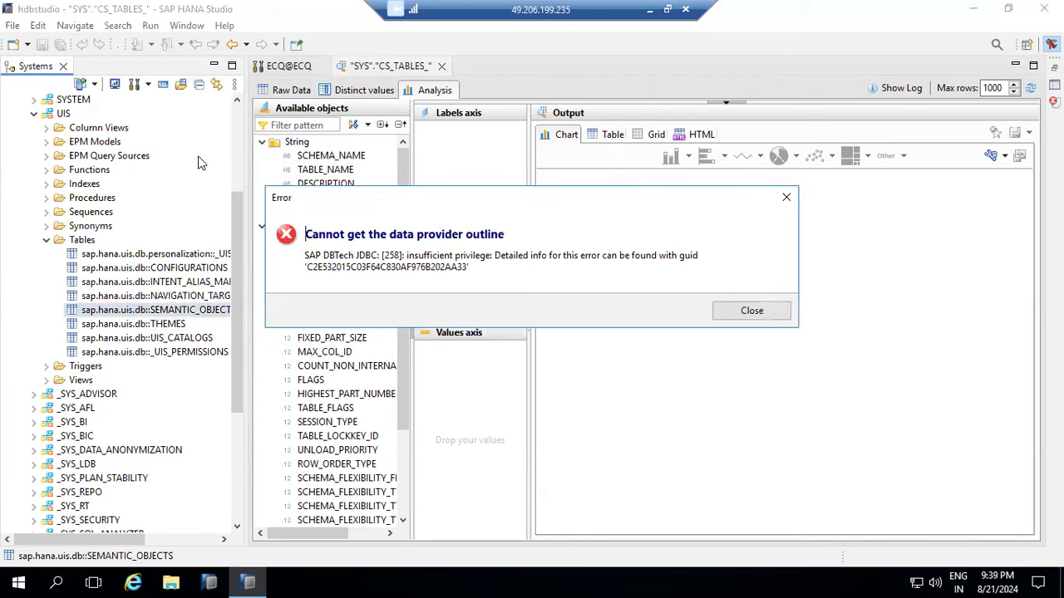
click(733, 310)
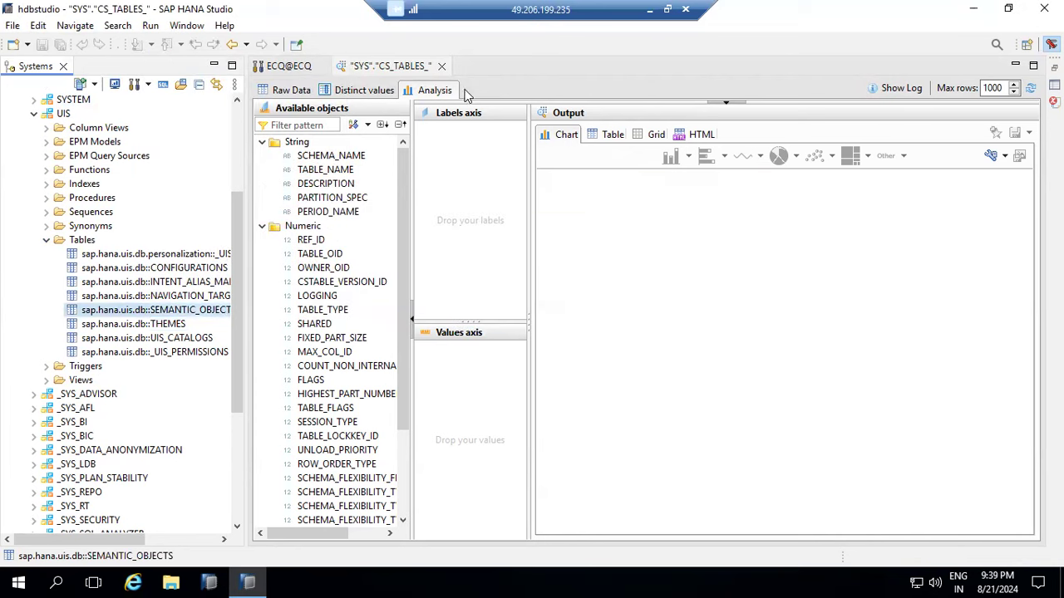
click(442, 65)
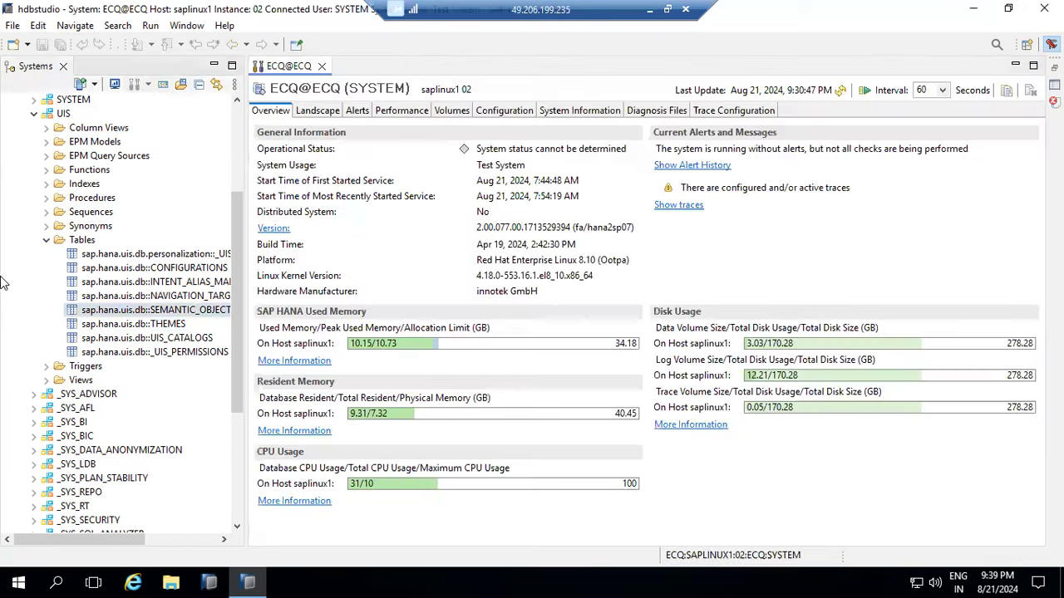
Collapse the Tables, UIS and Catalog nodes, then expand Content to reveal public, sap and system-local.
click(46, 240)
scroll(51, 248, up, 4)
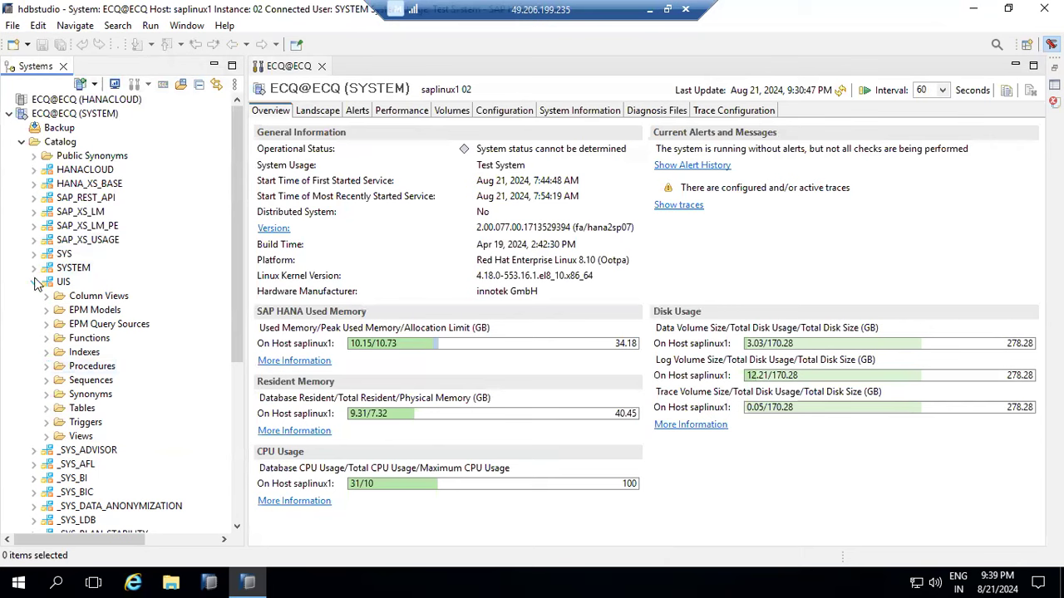
click(35, 283)
scroll(37, 286, down, 3)
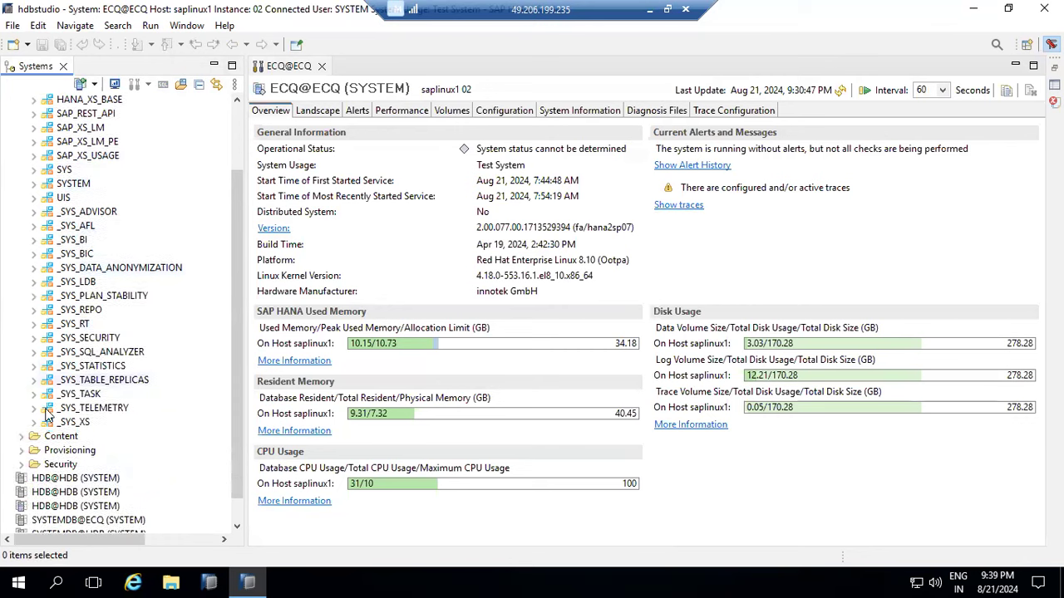
scroll(33, 274, up, 3)
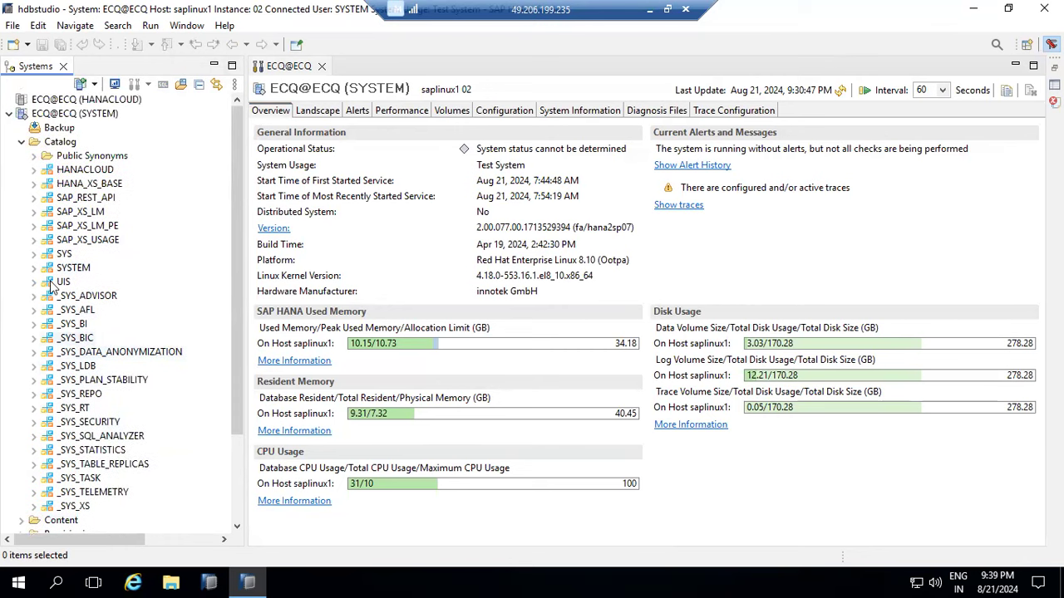
click(21, 142)
click(59, 145)
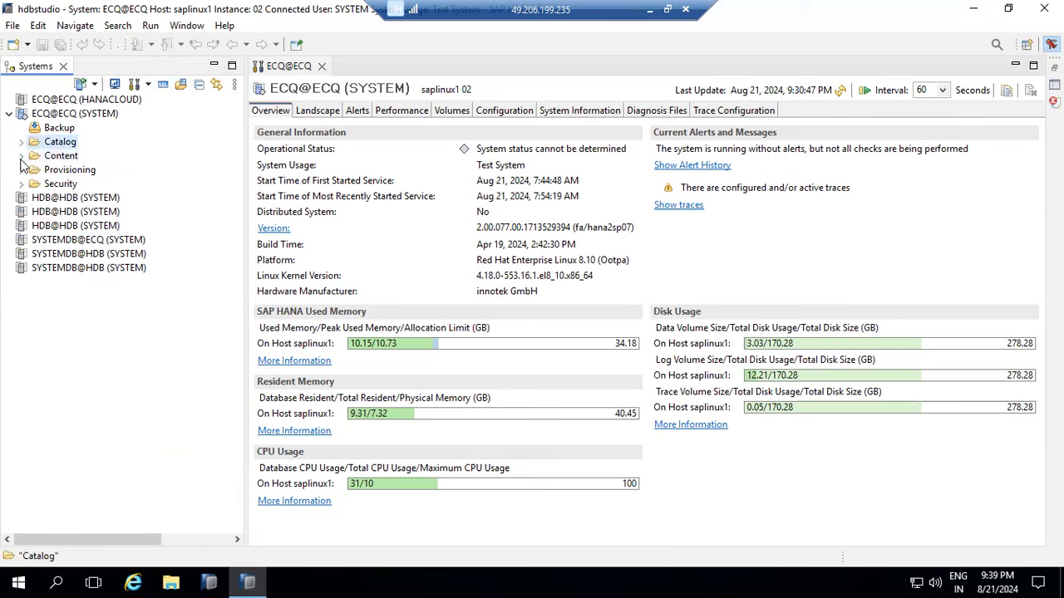
click(20, 156)
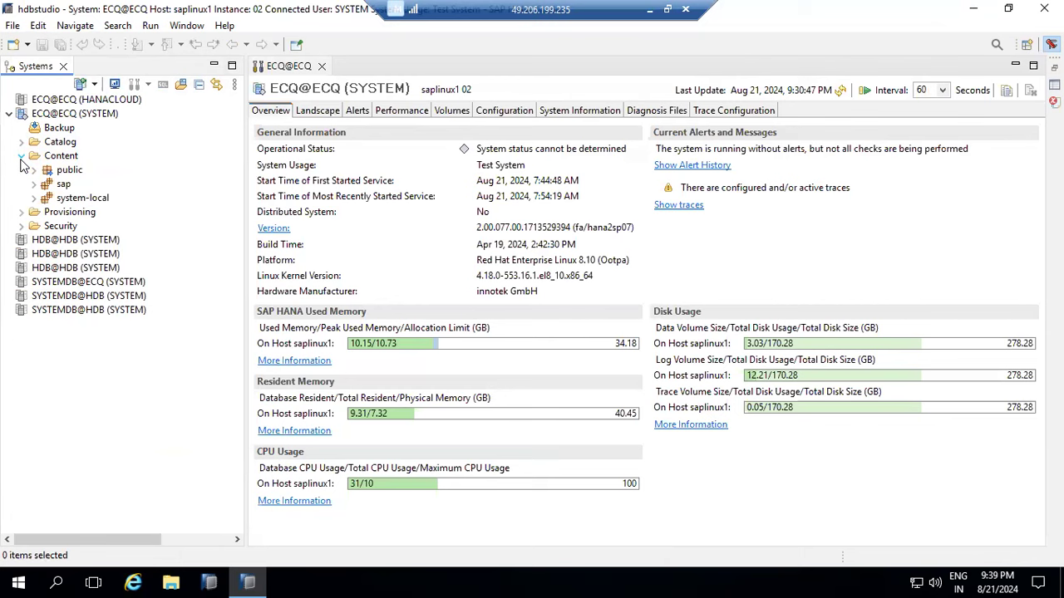
right_click(56, 183)
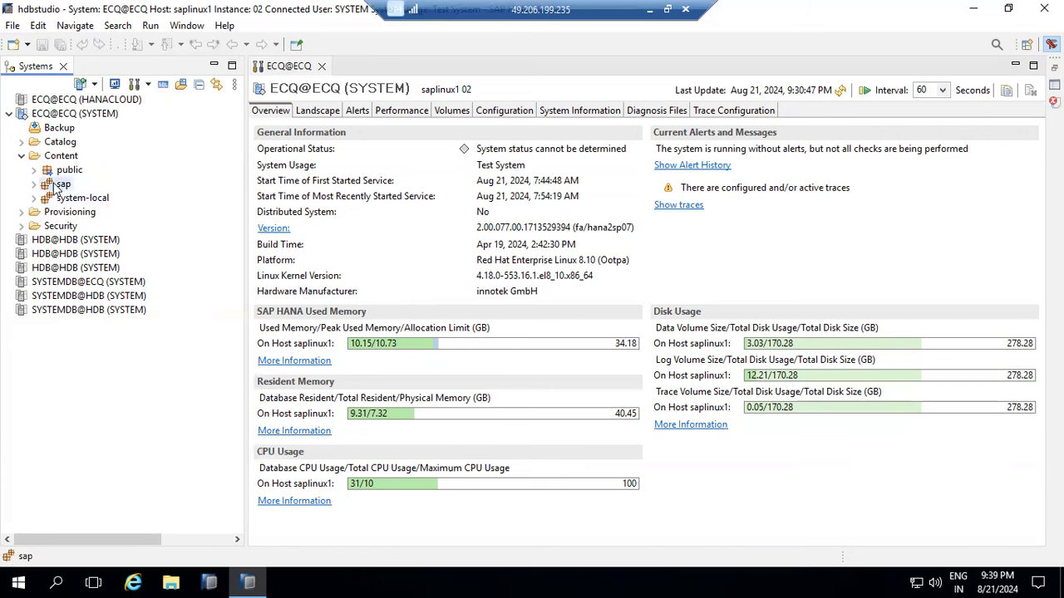
mouse_move(98, 193)
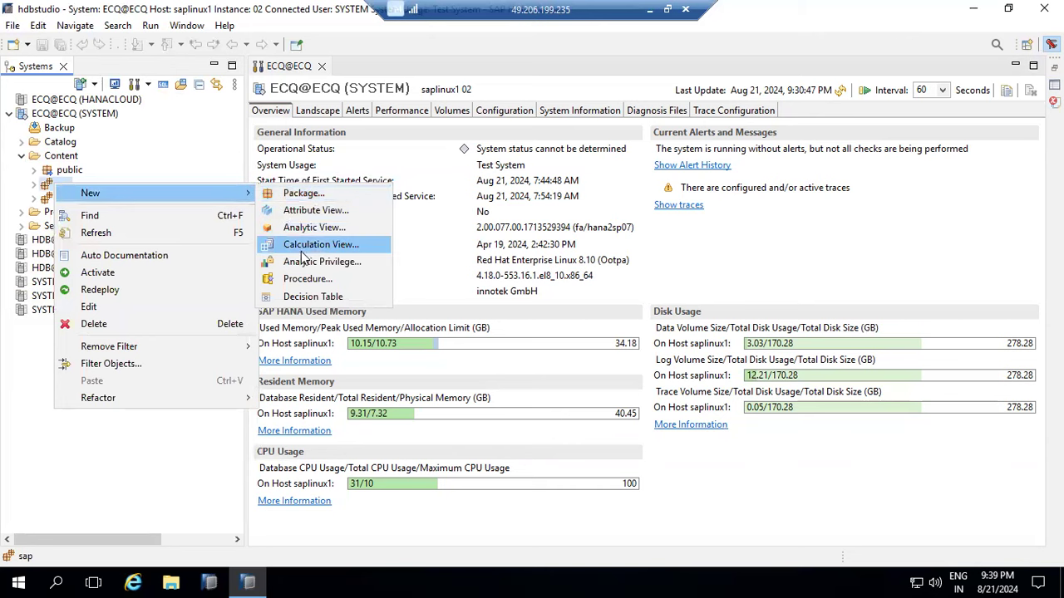
click(308, 200)
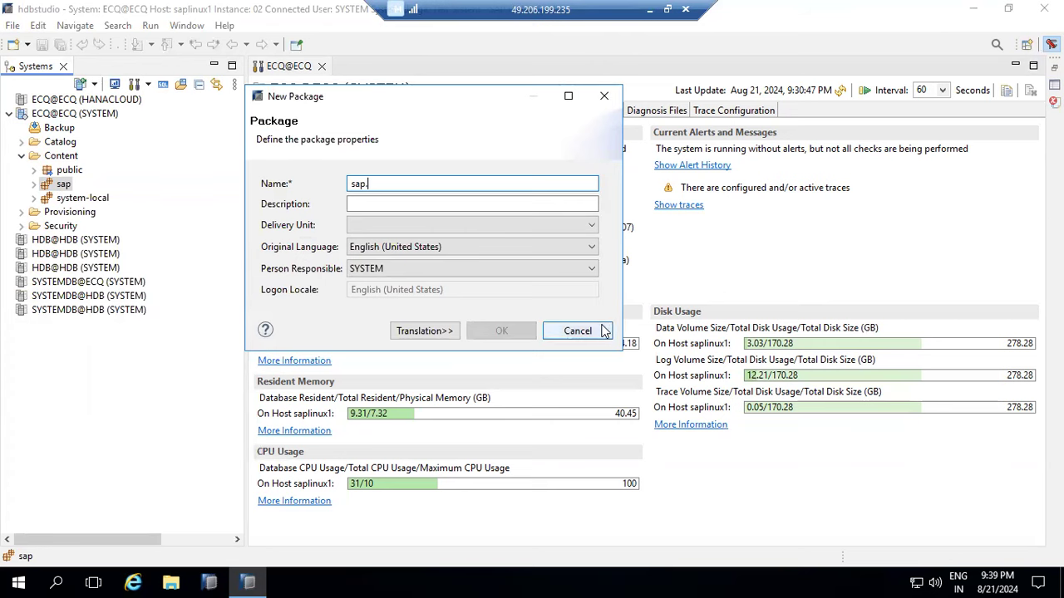
click(577, 331)
click(51, 159)
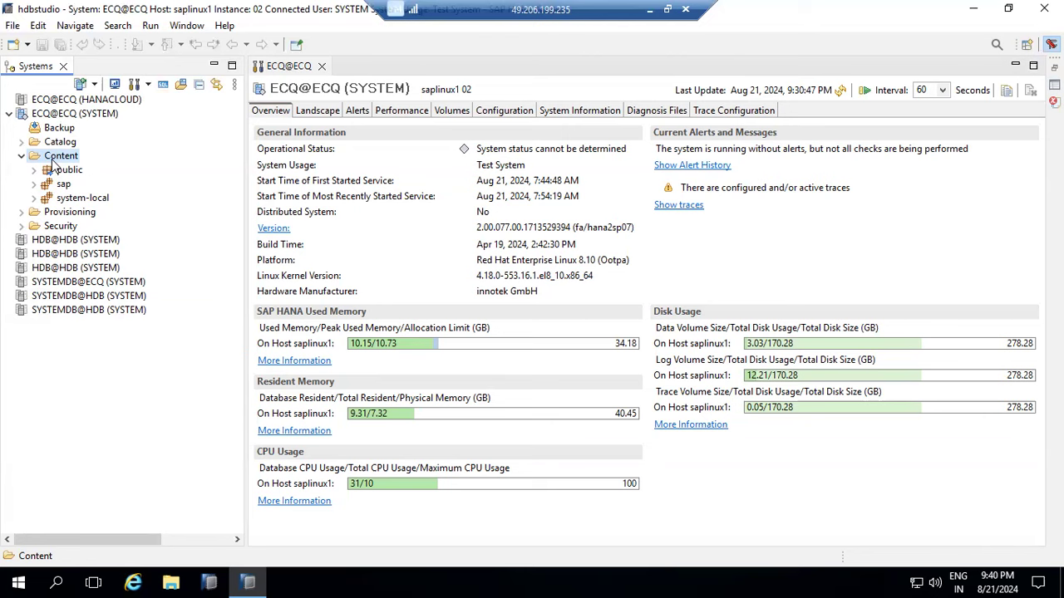
right_click(71, 198)
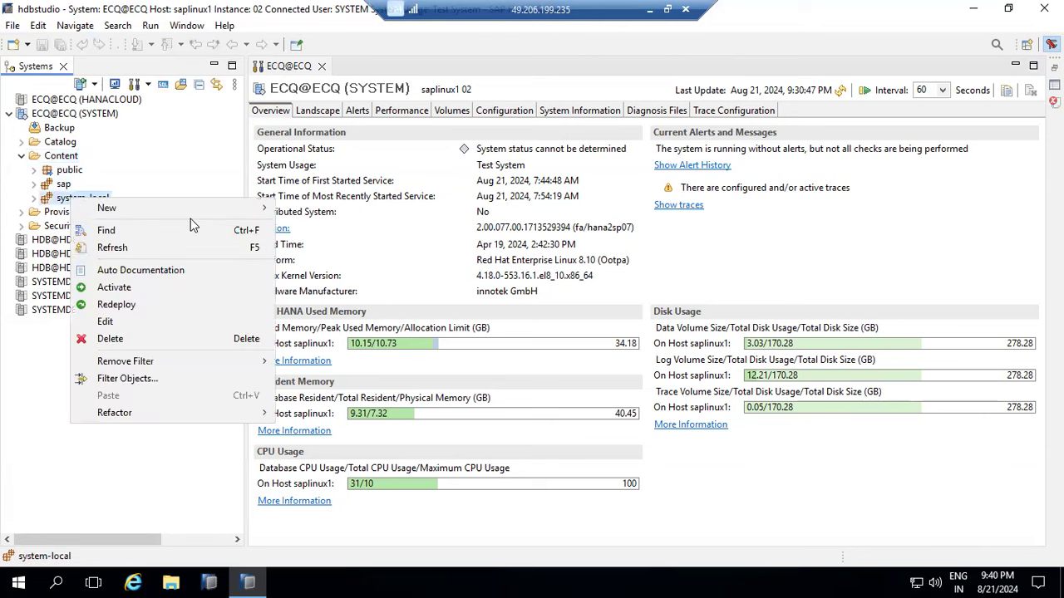
Create package system-local.demo with an auto-filled description, then expand system-local to show it.
mouse_move(223, 210)
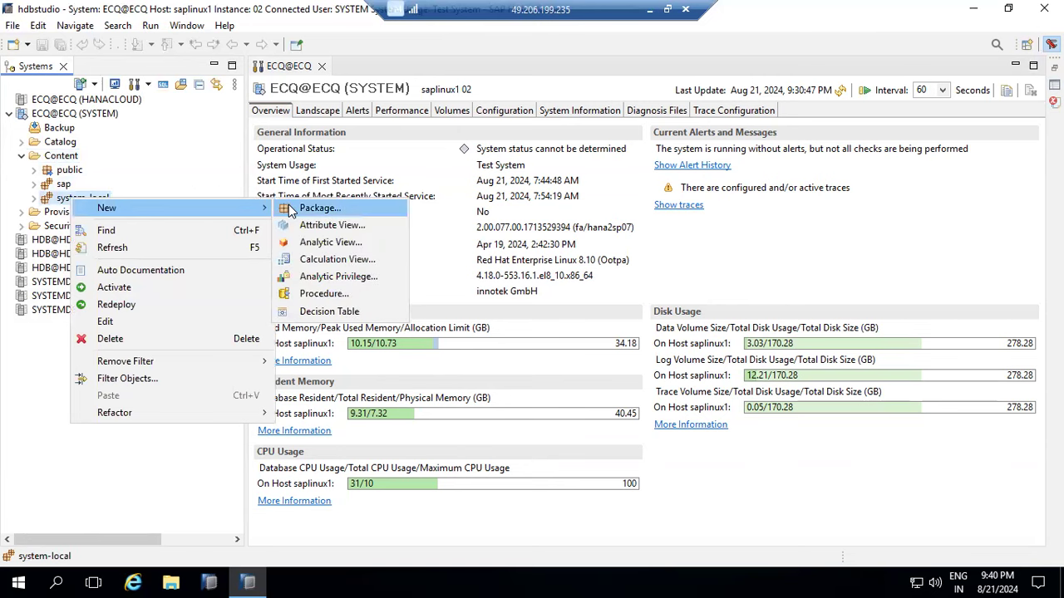
click(289, 210)
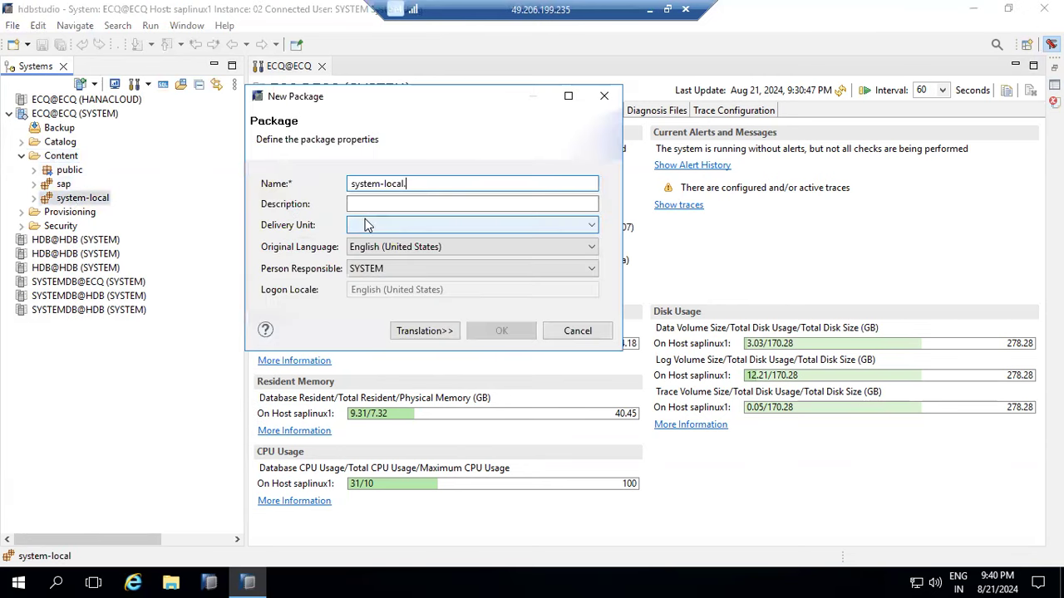
text(.demo)
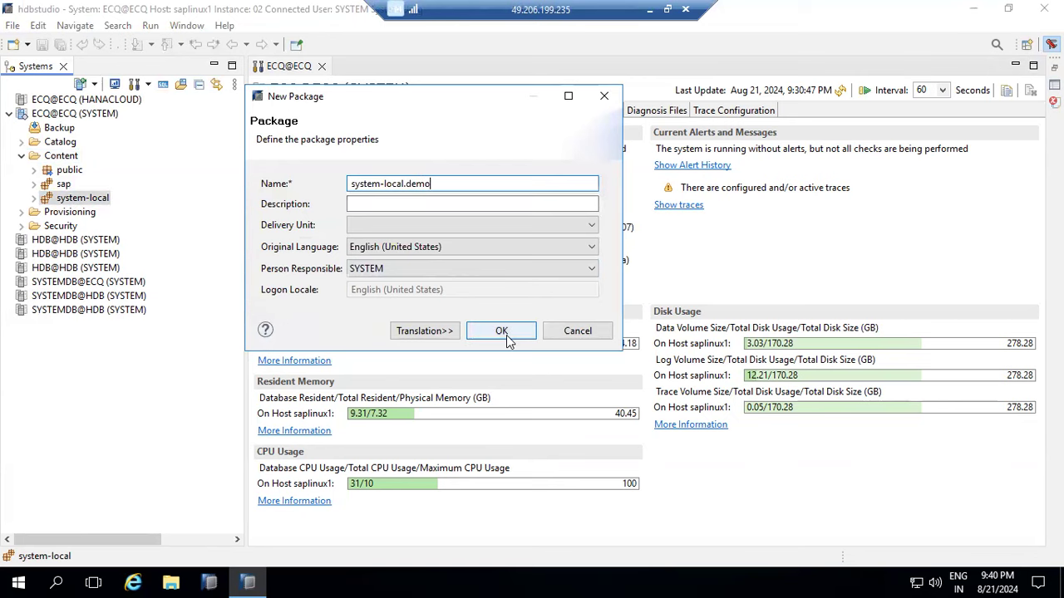
key(Tab)
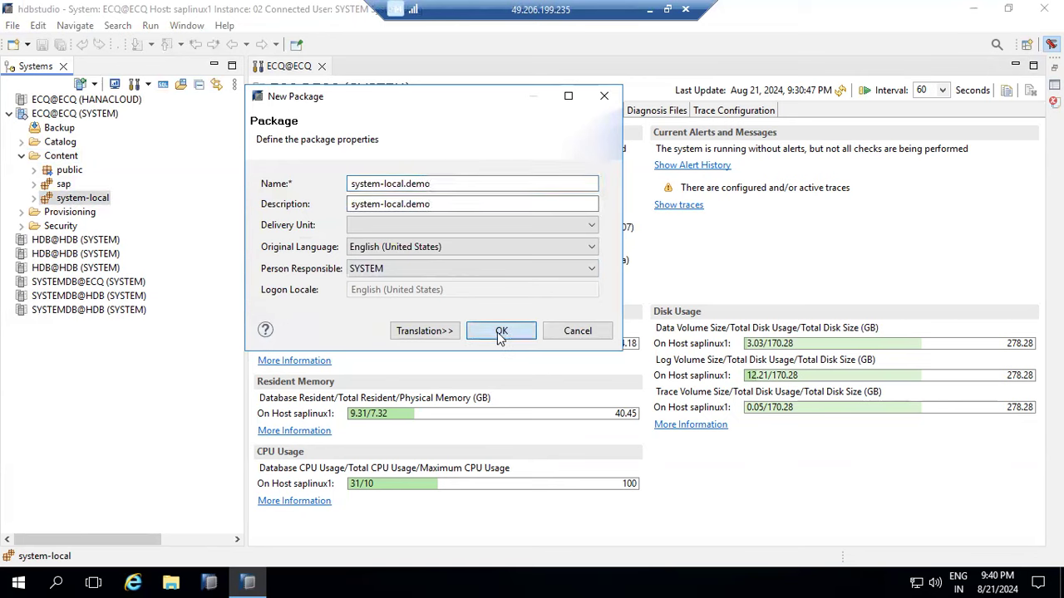
click(500, 333)
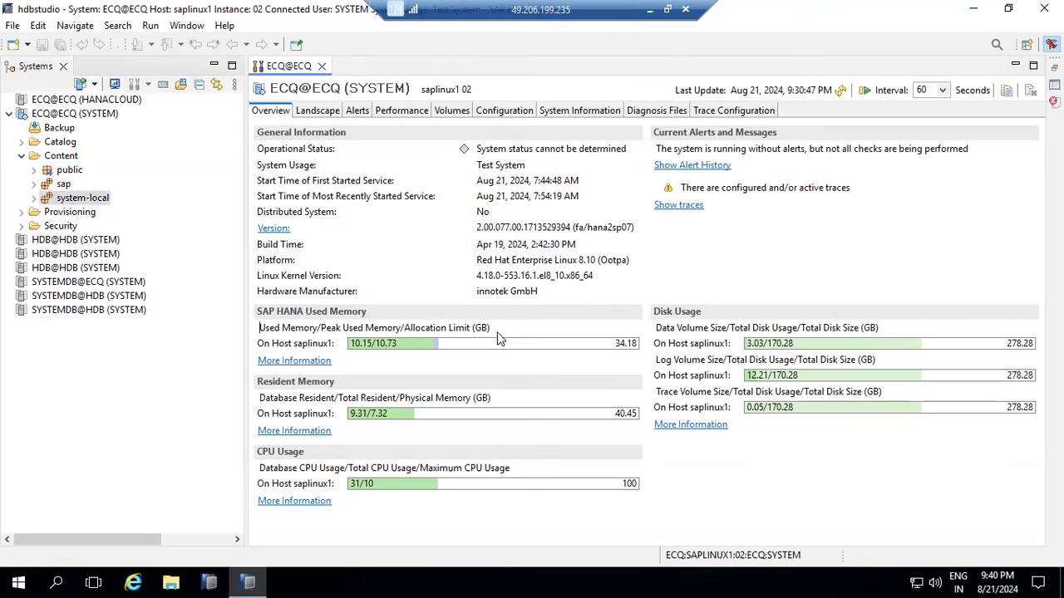
click(35, 198)
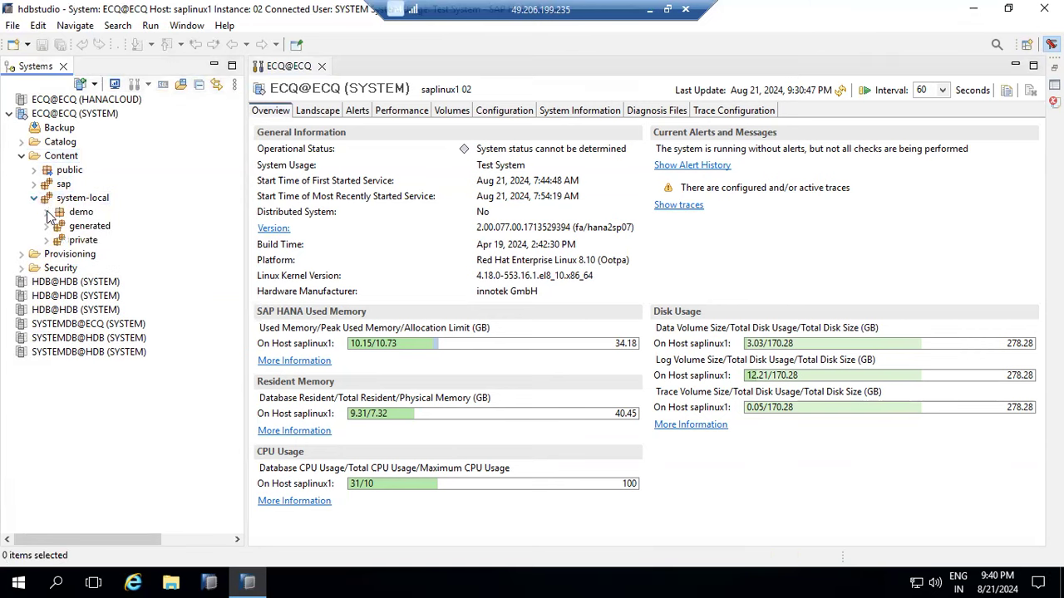
Create a decision table named ZDEMO in the demo package, keeping the Create New option.
right_click(73, 213)
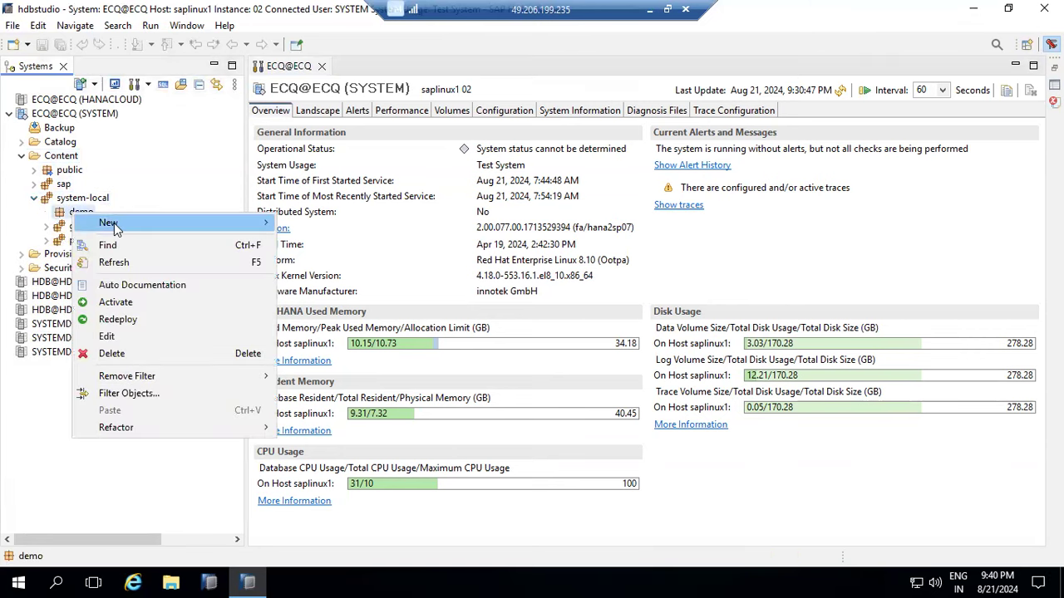
mouse_move(217, 228)
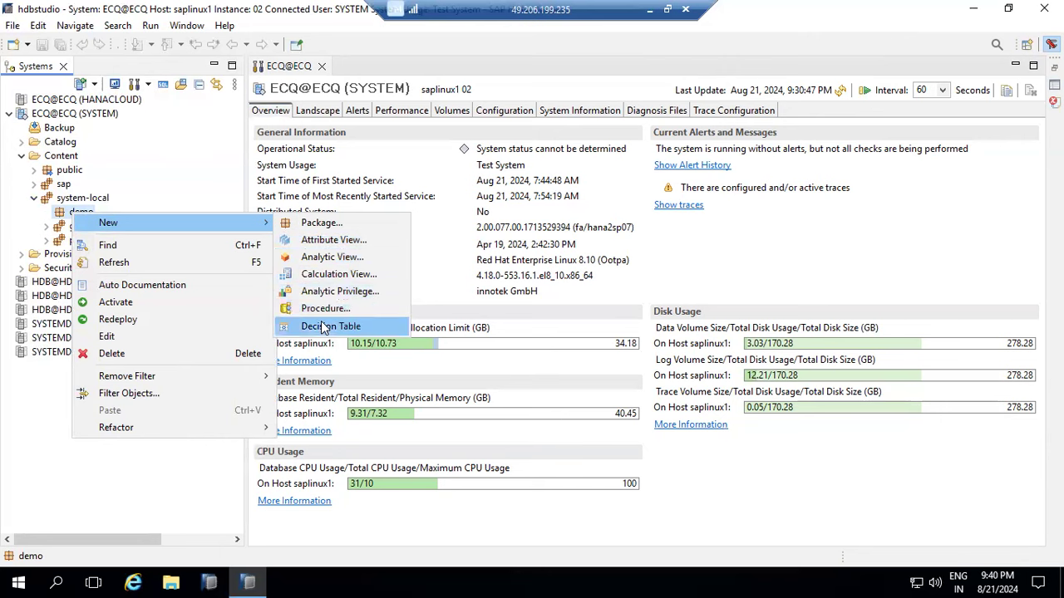
click(320, 326)
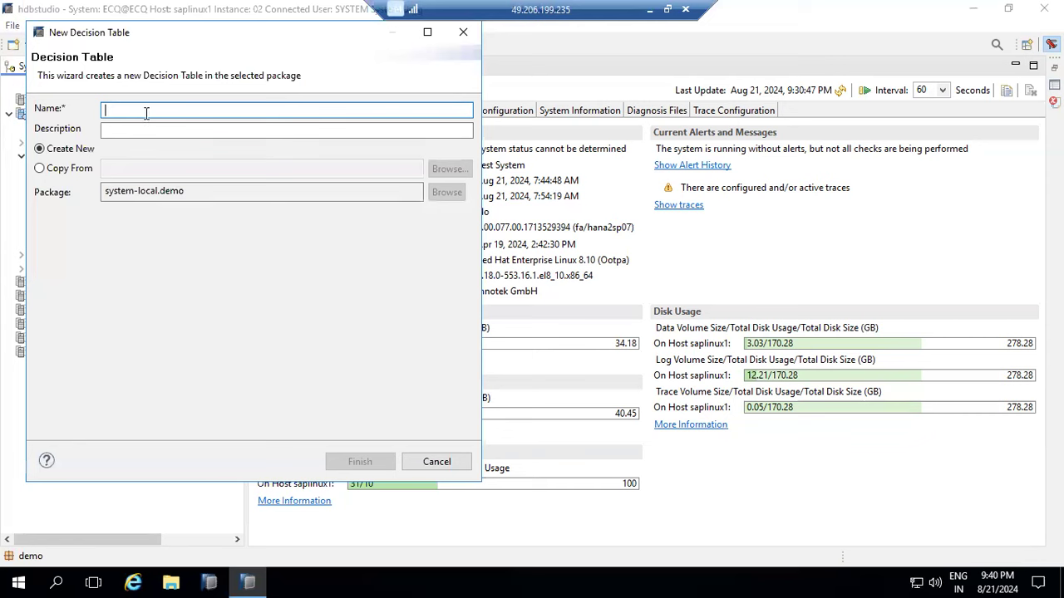
text(ZDEMO)
key(Tab)
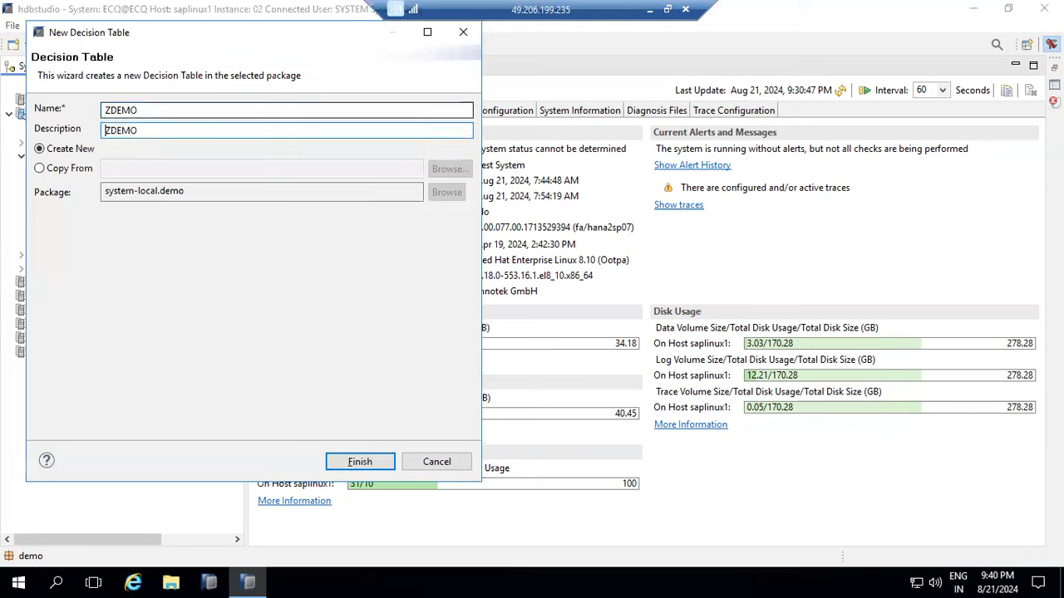
click(71, 167)
click(66, 149)
click(361, 459)
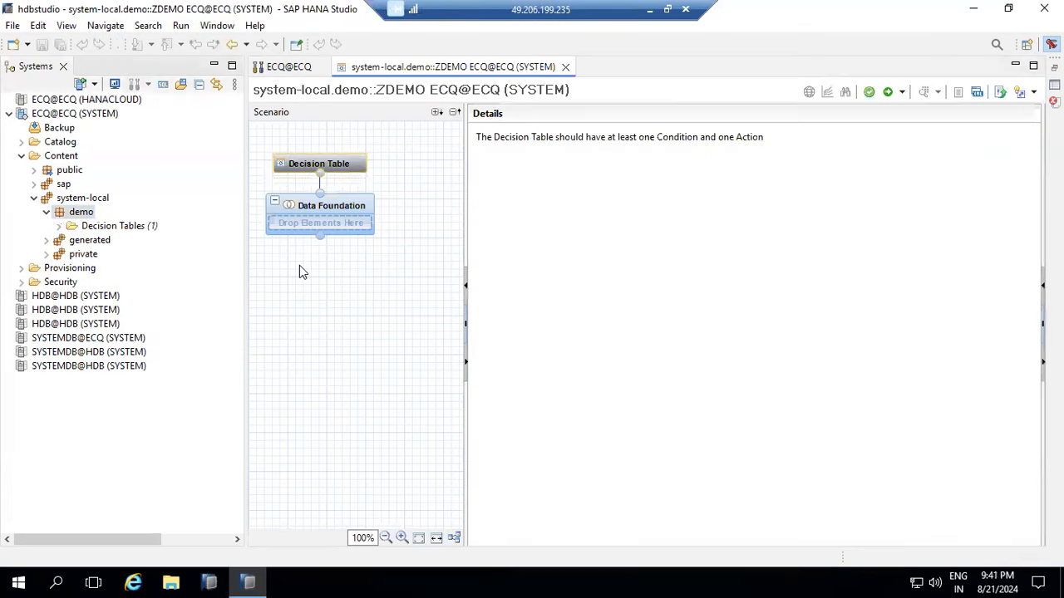
Try adding a table to ZDEMO's Data Foundation, then cancel the object search.
mouse_move(310, 233)
click(298, 208)
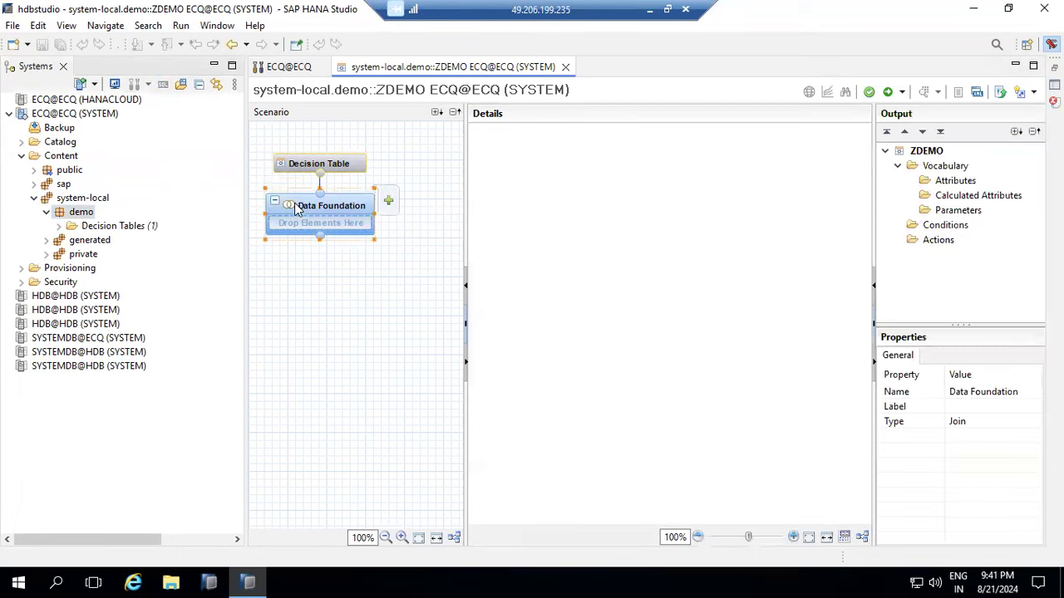
click(388, 203)
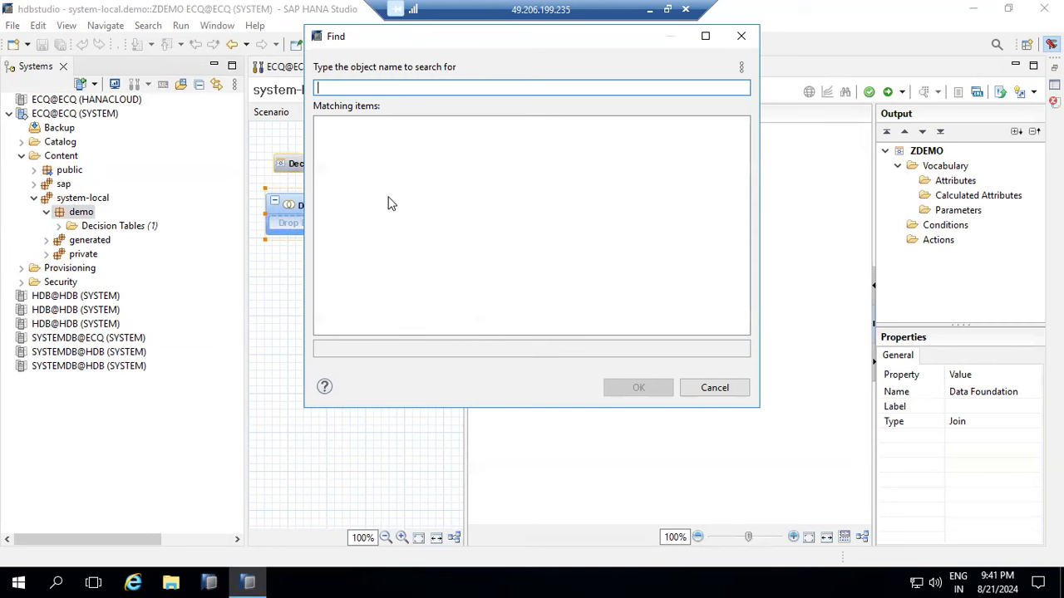
click(714, 389)
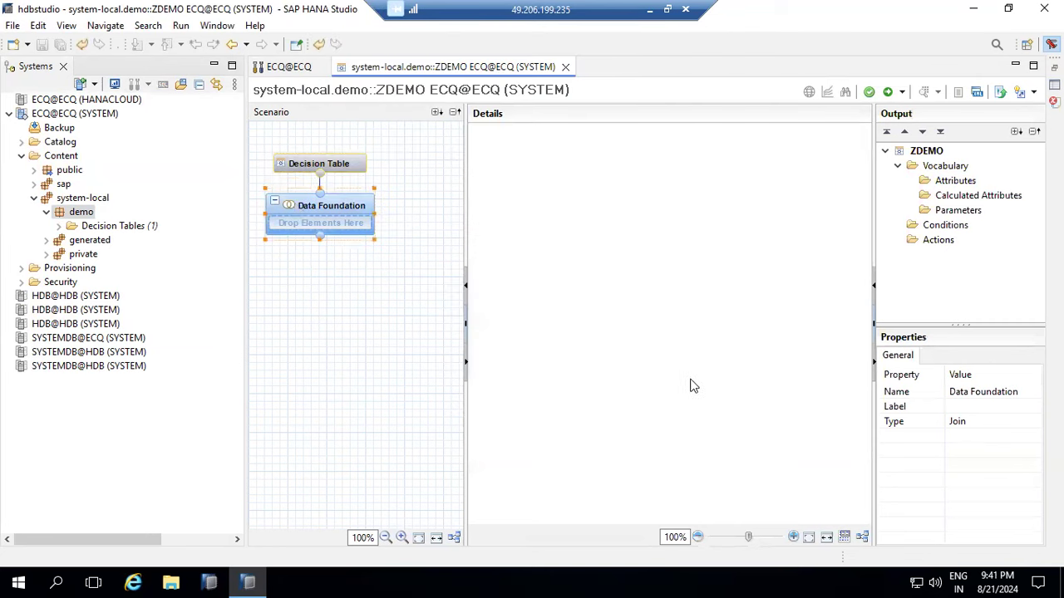
Activate ZDEMO from demo's Decision Tables folder, then close the job log and ZDEMO editor.
click(61, 227)
click(105, 243)
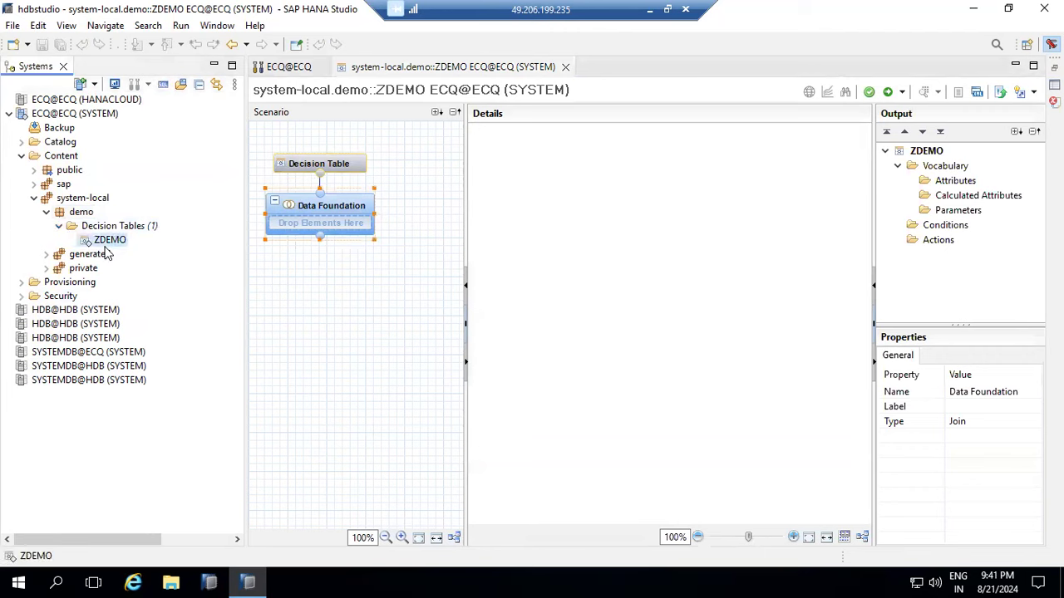
right_click(105, 246)
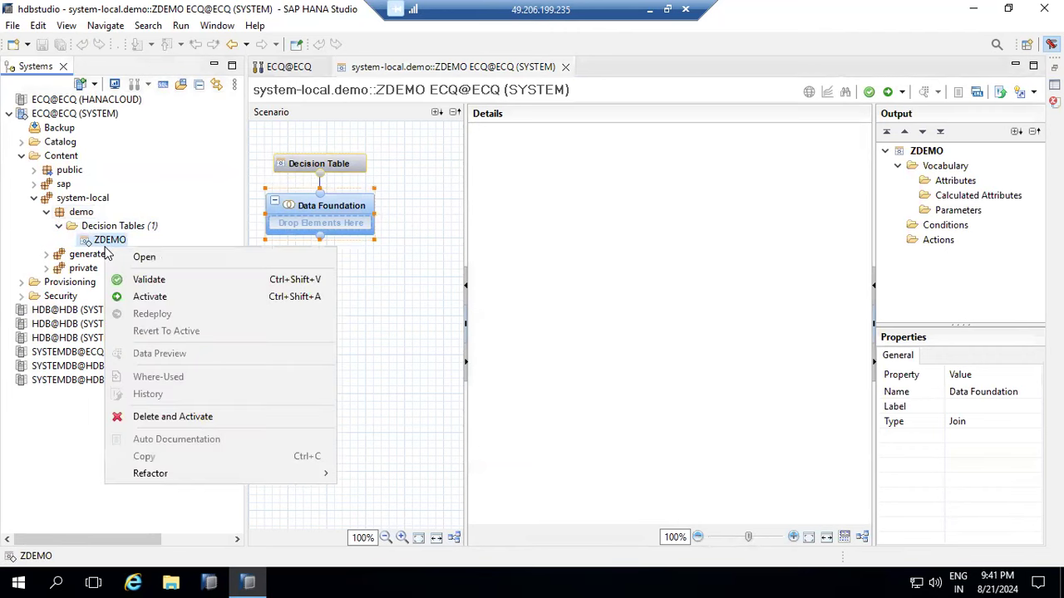
click(148, 299)
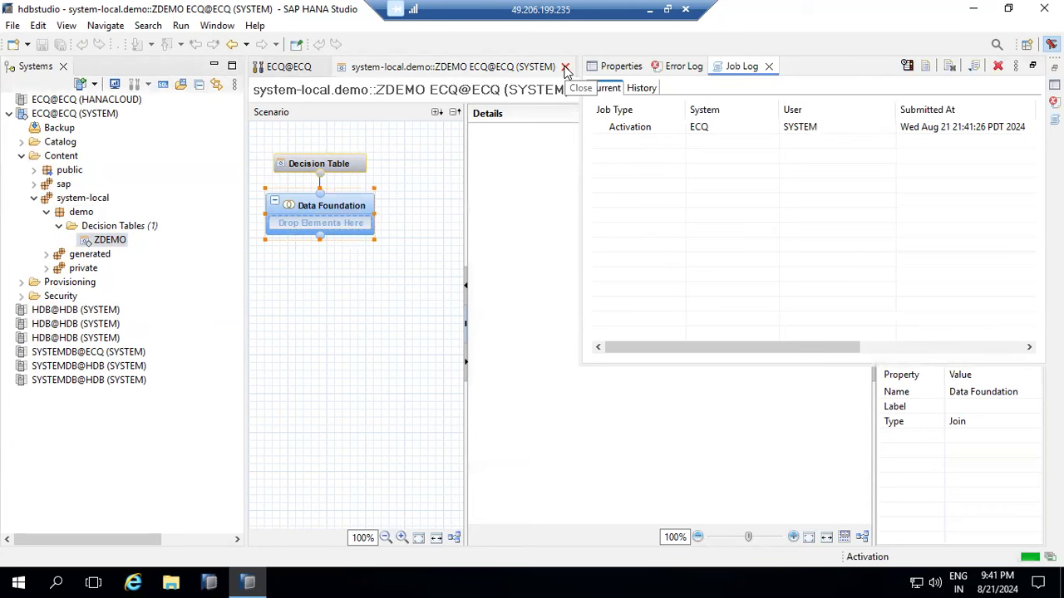
click(770, 66)
click(566, 67)
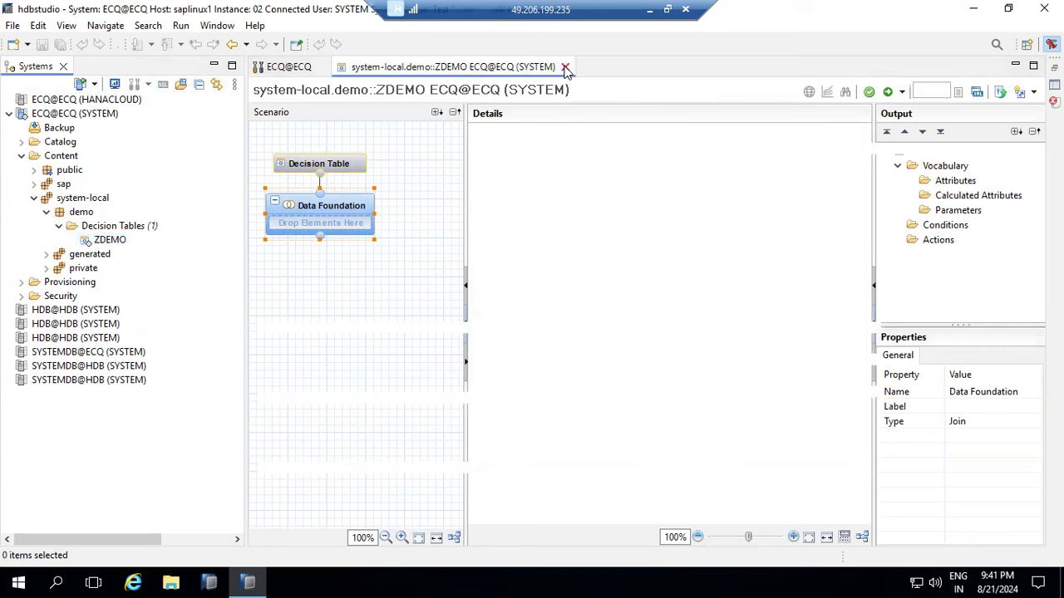
Collapse system-local and Content, then expand Catalog and the SYSTEM schema to list its folders.
click(33, 198)
click(21, 156)
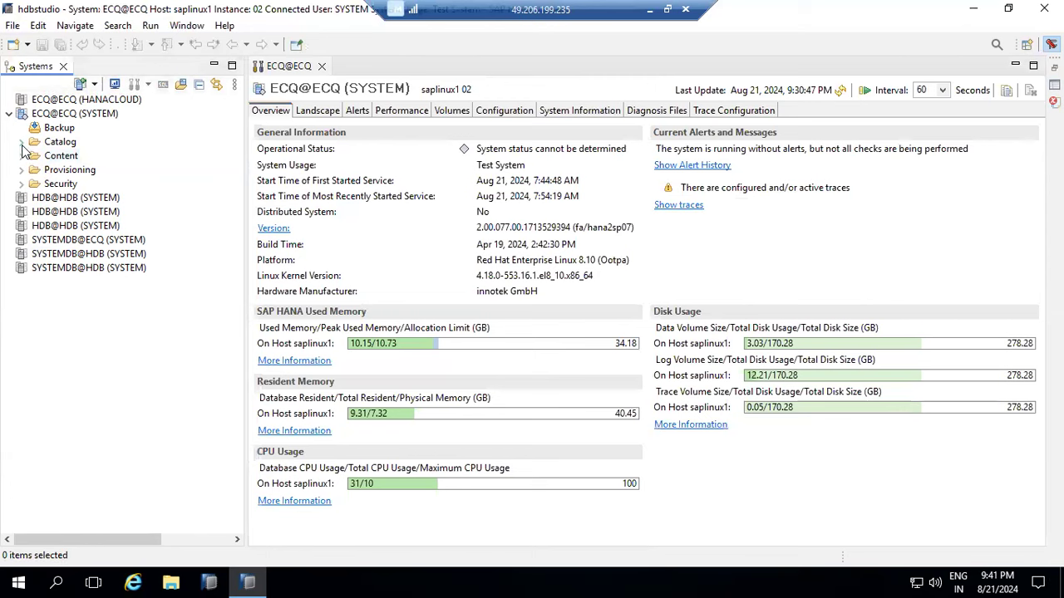
click(21, 142)
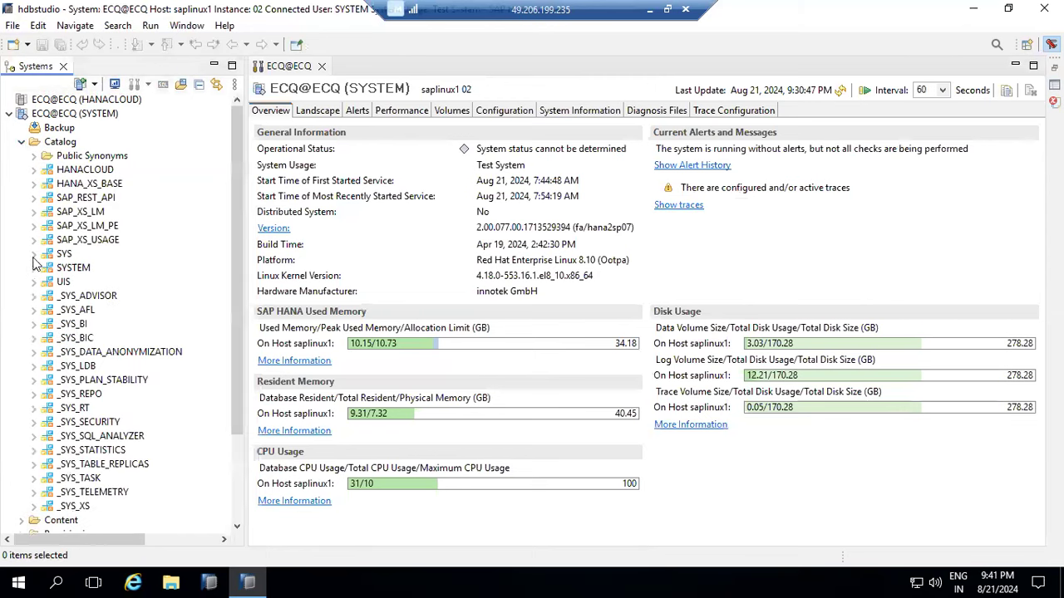
click(22, 142)
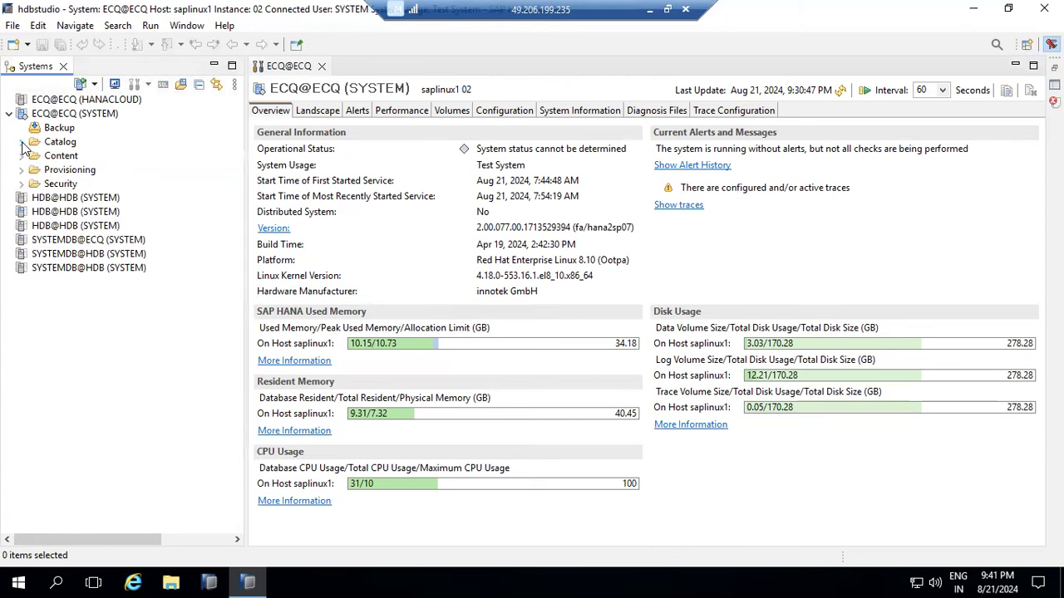
click(44, 156)
click(46, 147)
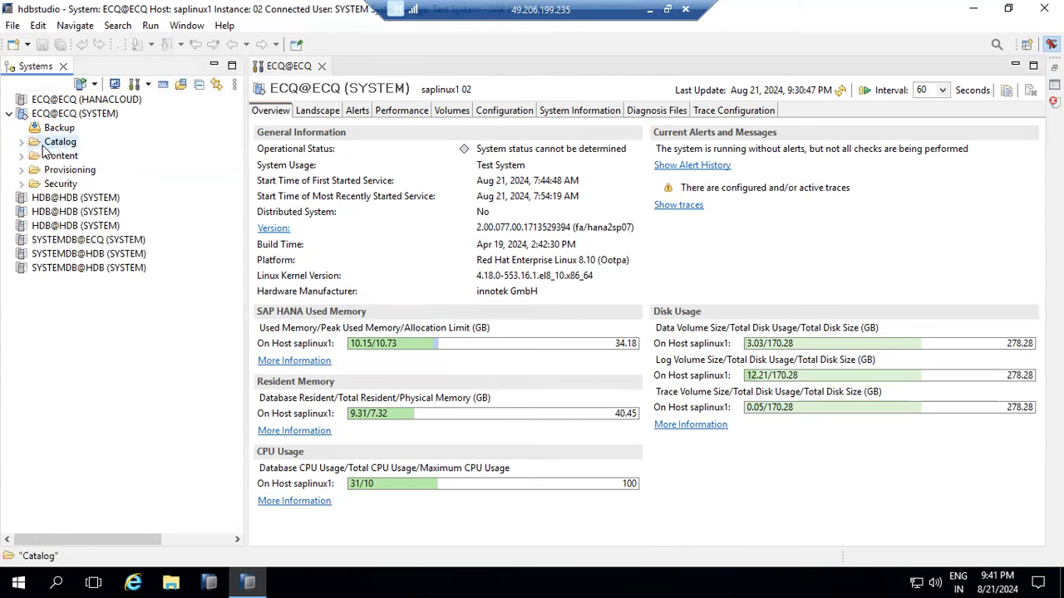
click(21, 142)
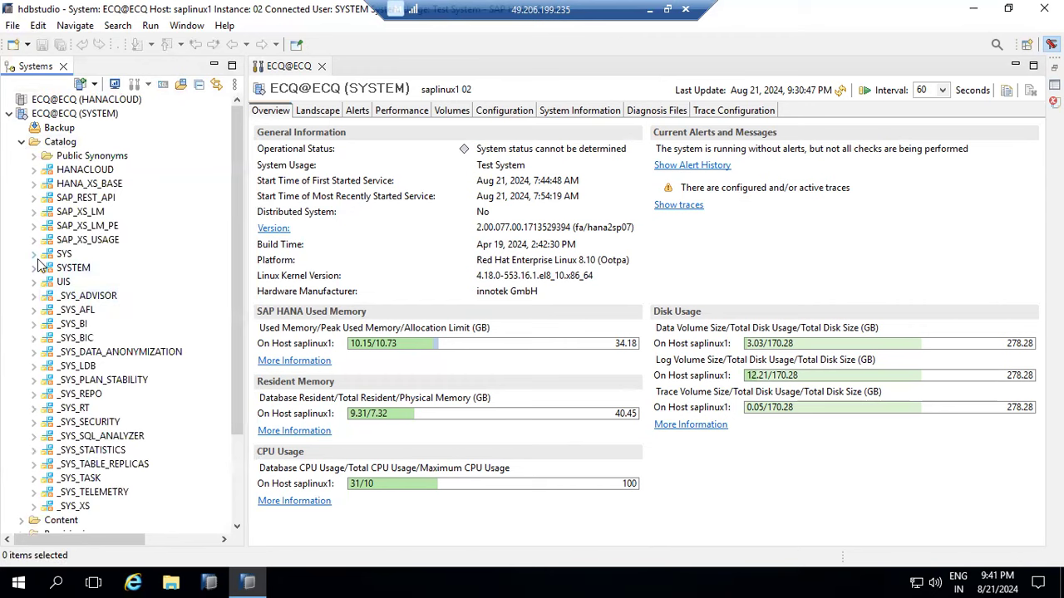
click(34, 254)
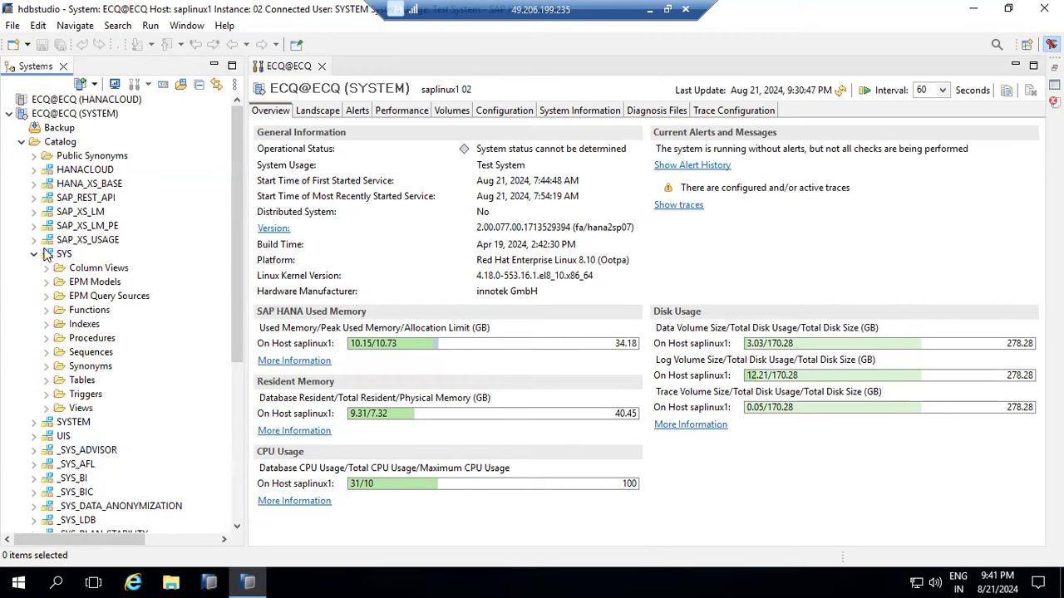
click(34, 253)
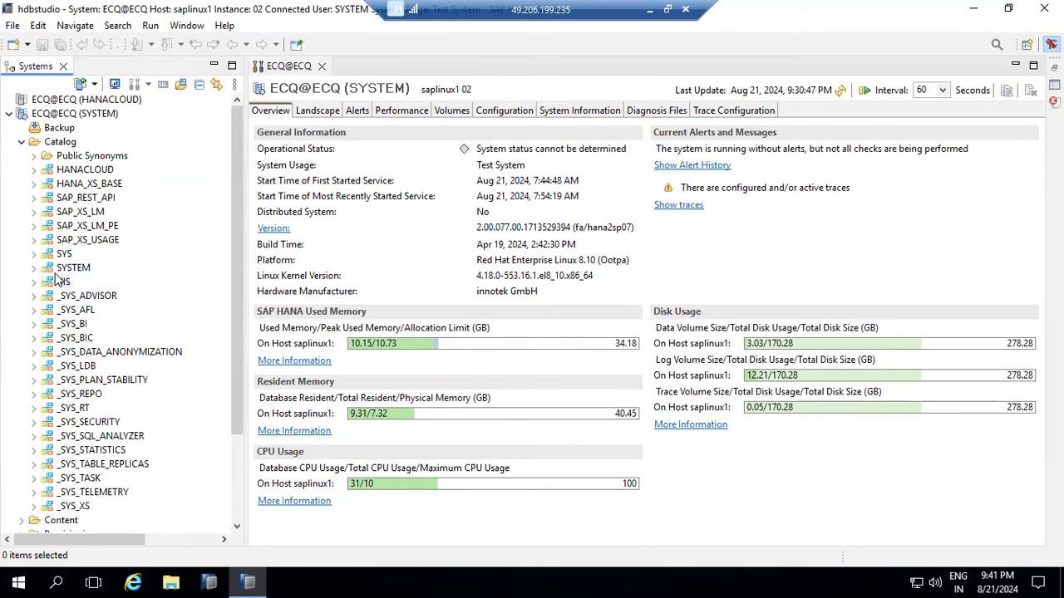
click(34, 268)
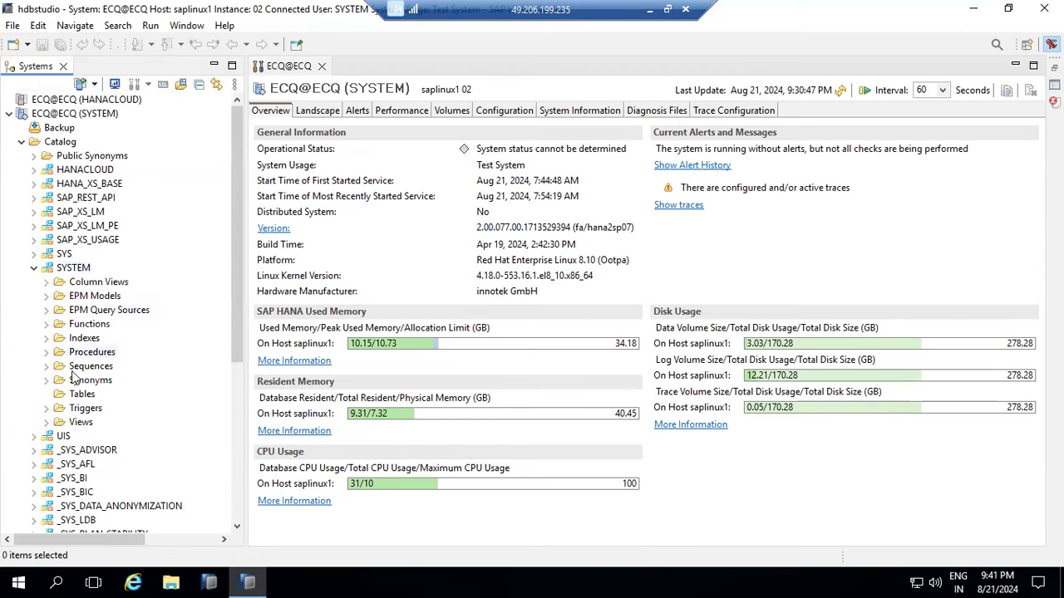
Create column table ZTRAINING under SYSTEM's Tables with a single column NAME of type VARCHAR(1).
right_click(58, 396)
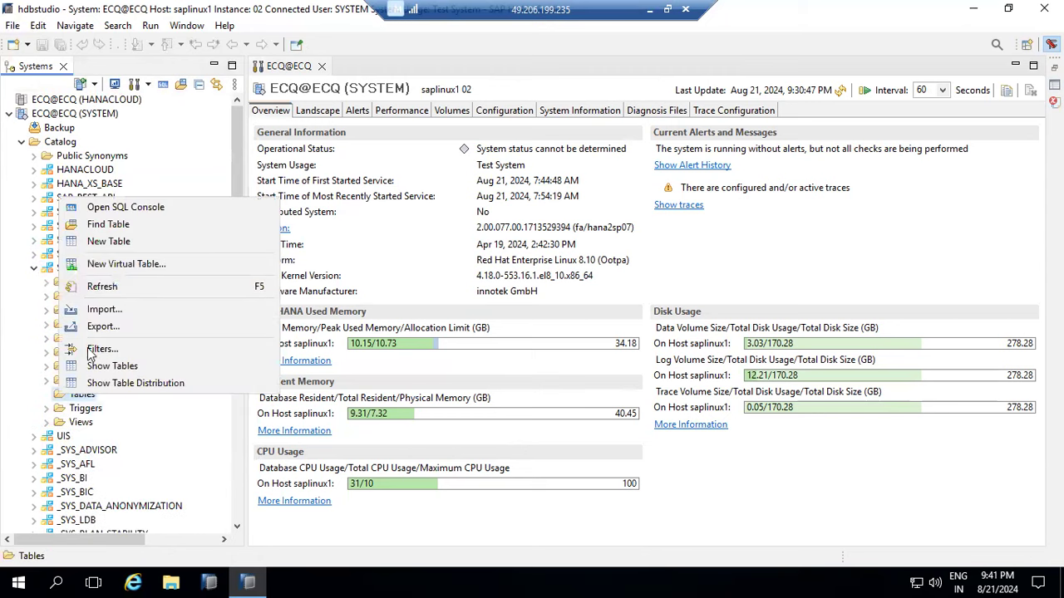
click(113, 241)
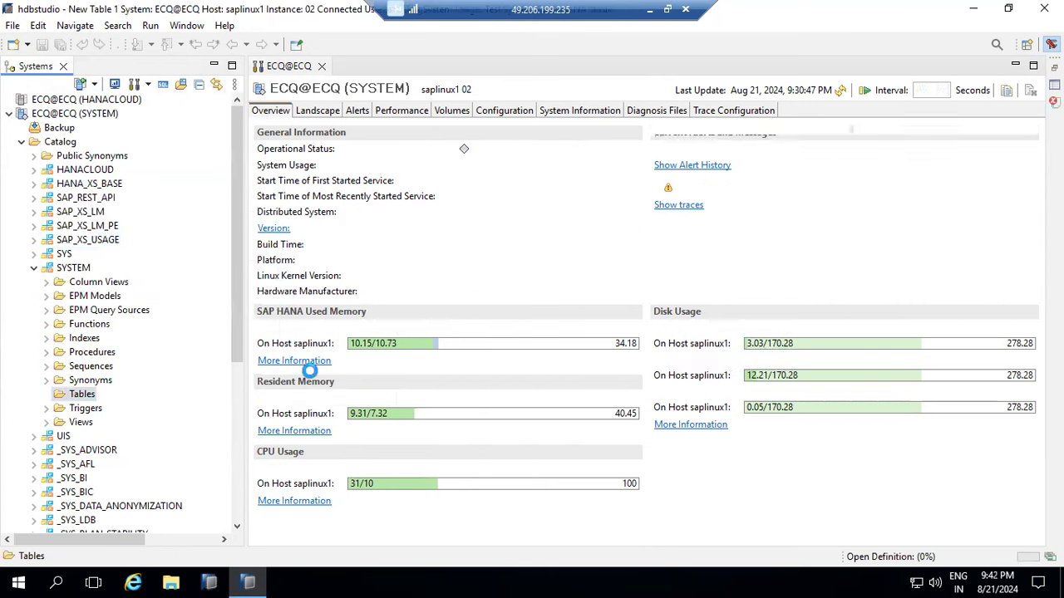
text(ZTRAINING)
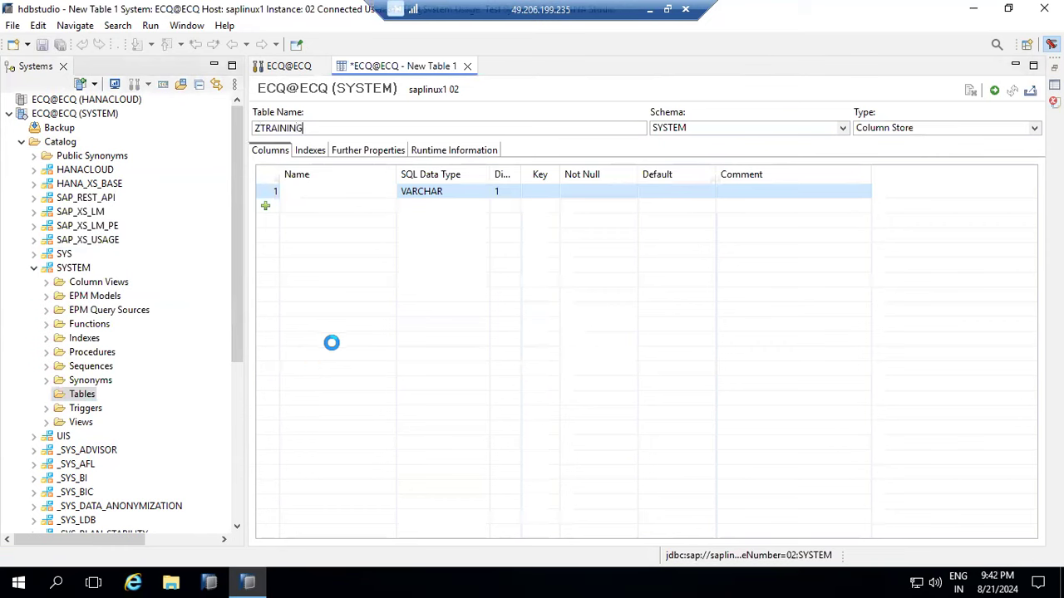
click(306, 191)
text(NAME)
click(994, 90)
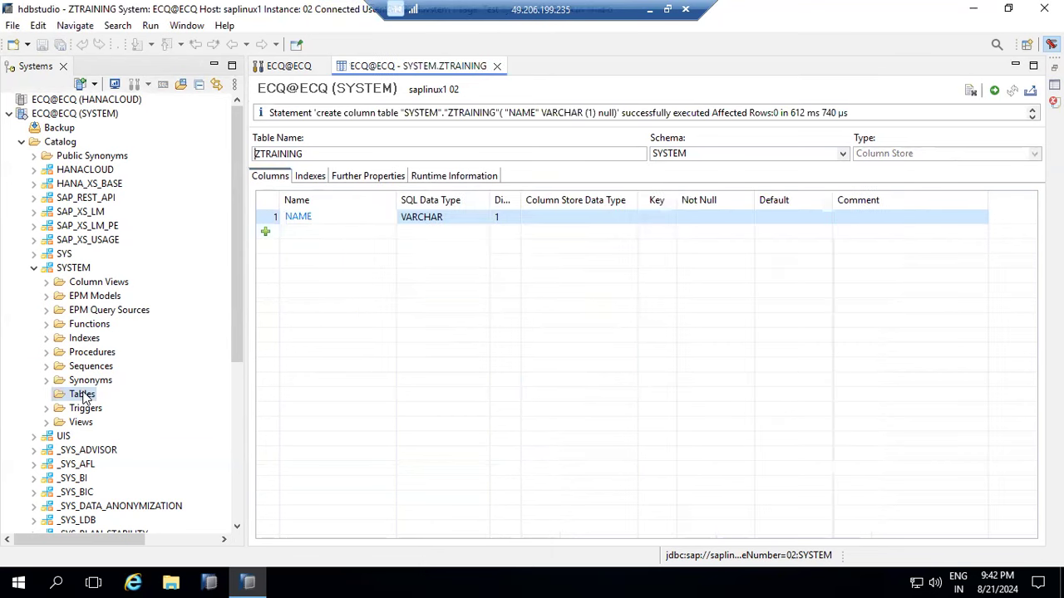
Refresh SYSTEM's Tables folder and expand it to reveal ZTRAINING.
right_click(83, 396)
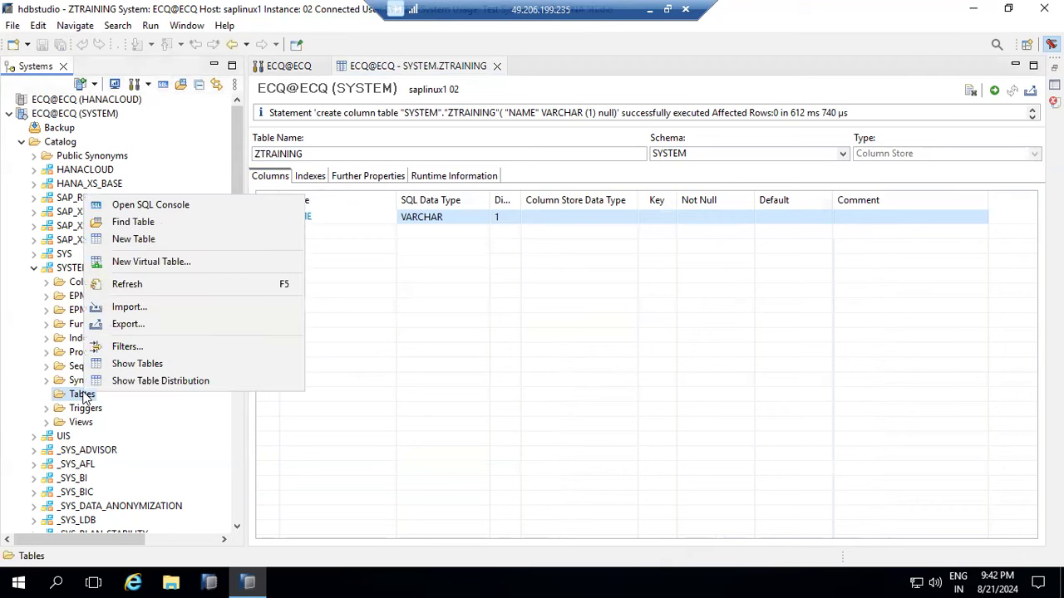
click(127, 284)
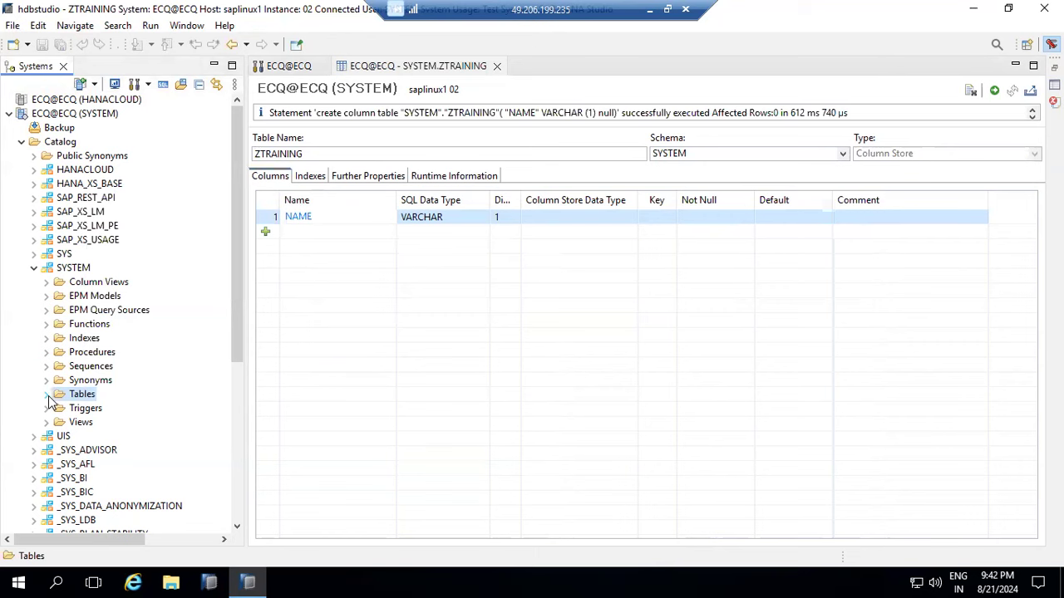
click(48, 398)
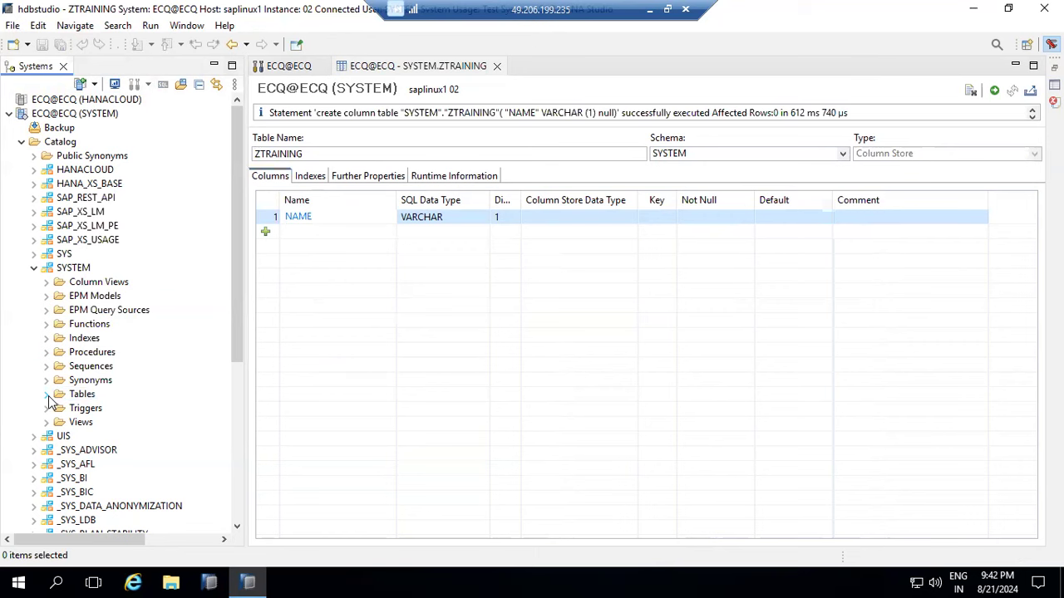
click(47, 396)
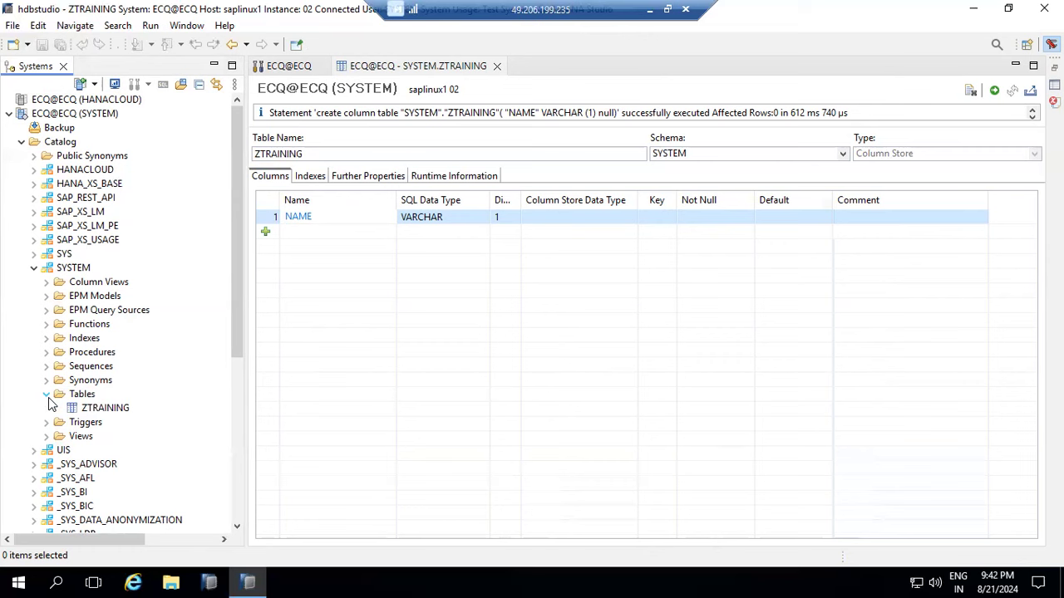
Re-expand the SYSTEM schema and inspect ZTRAINING's context menu without choosing an action.
click(34, 269)
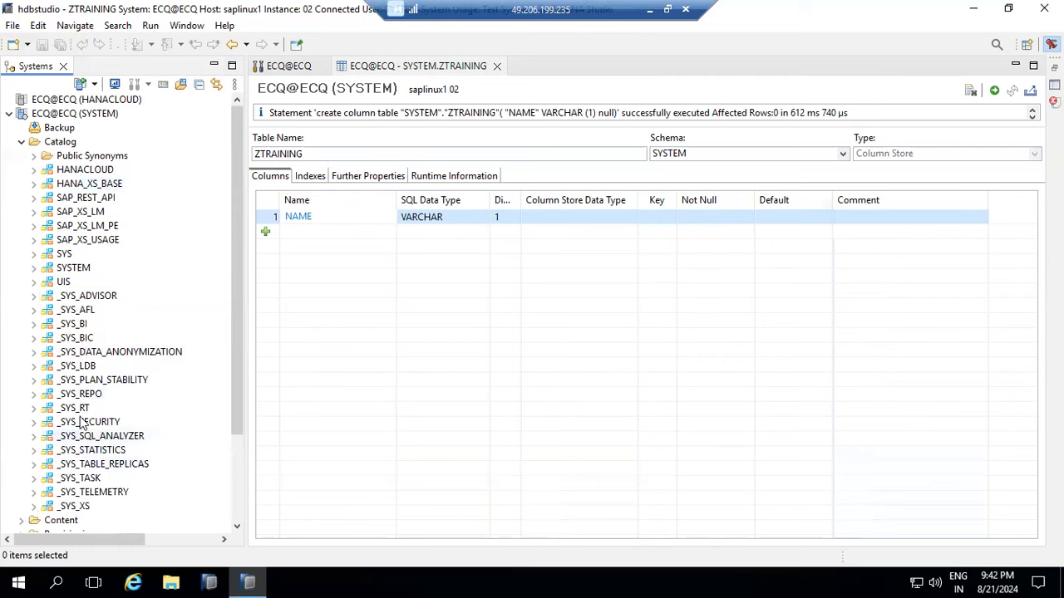
click(34, 269)
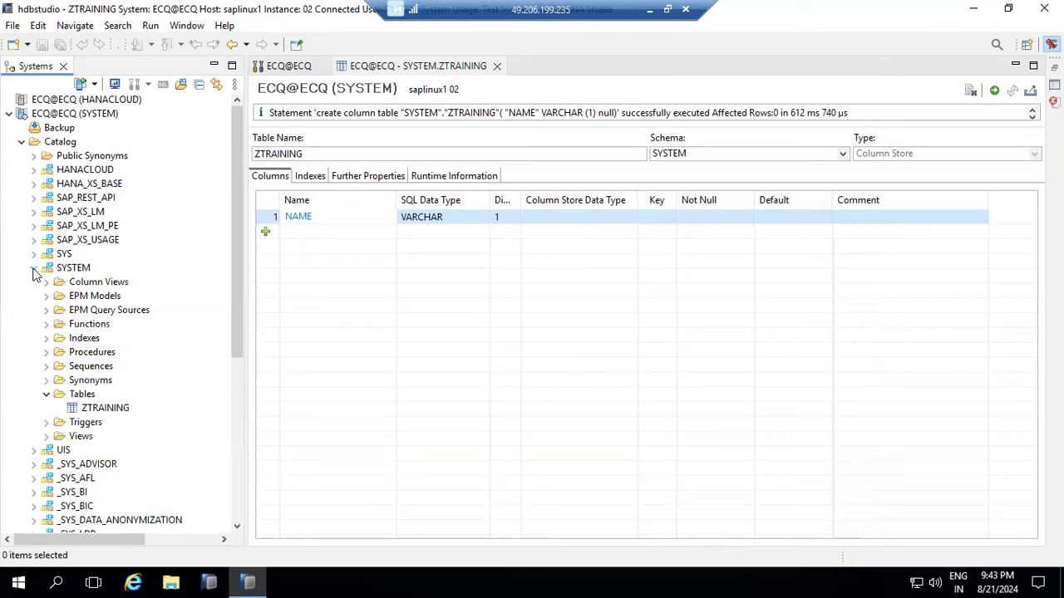
click(93, 411)
right_click(93, 415)
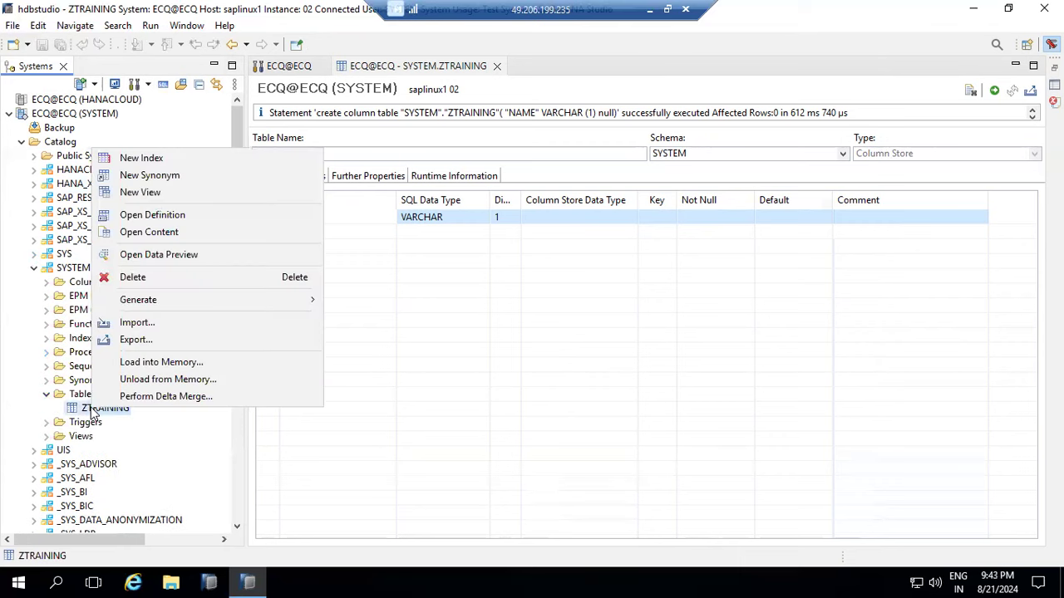
click(54, 273)
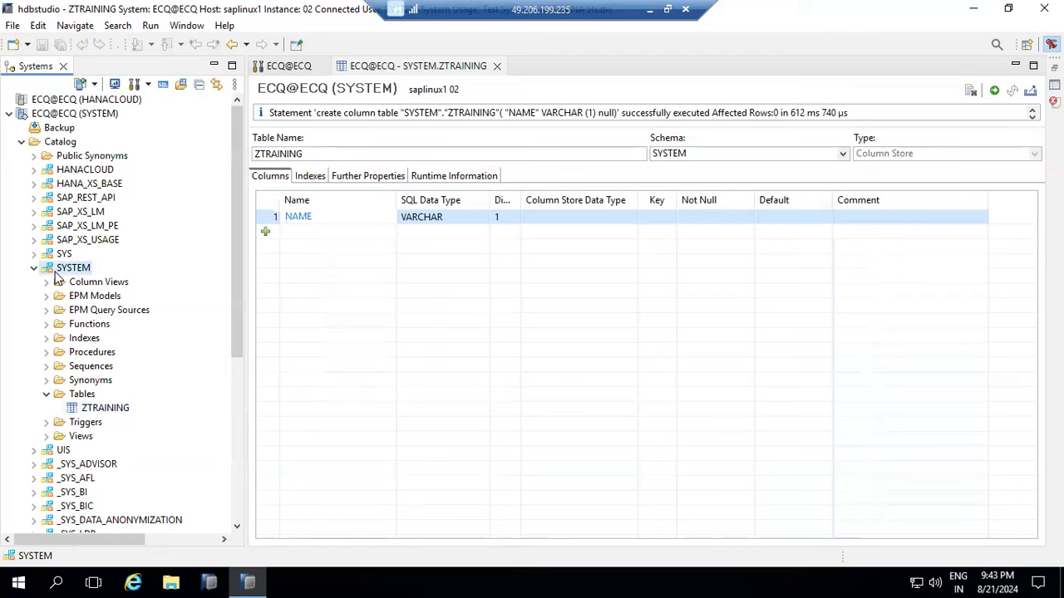
In the Paint text box, write SAPABAP1 and SAPHANADB on two lines, then minimise Paint.
click(649, 9)
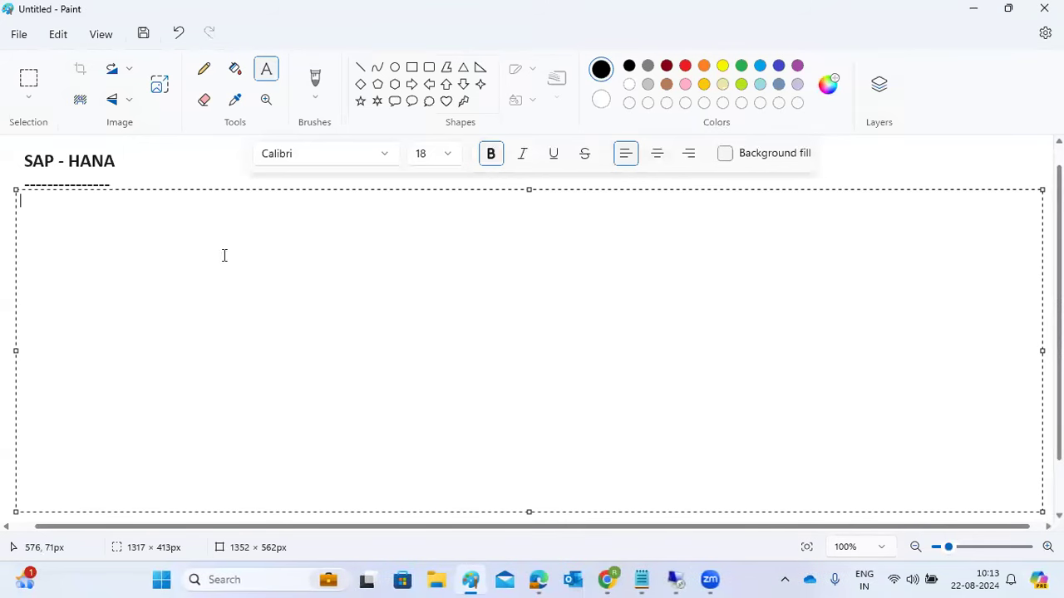
text(SA)
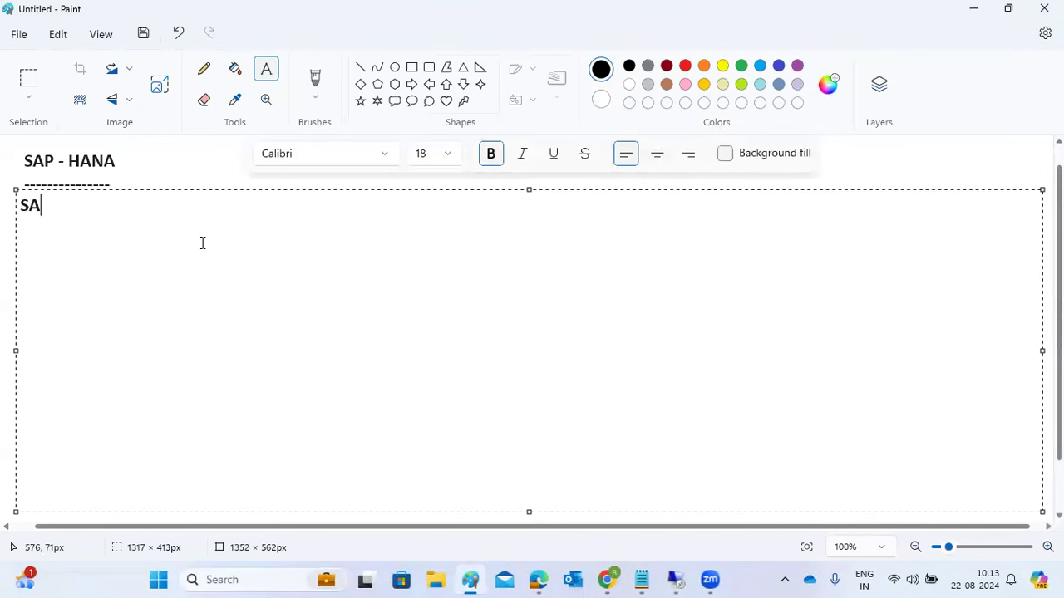
text(PABAP1 -)
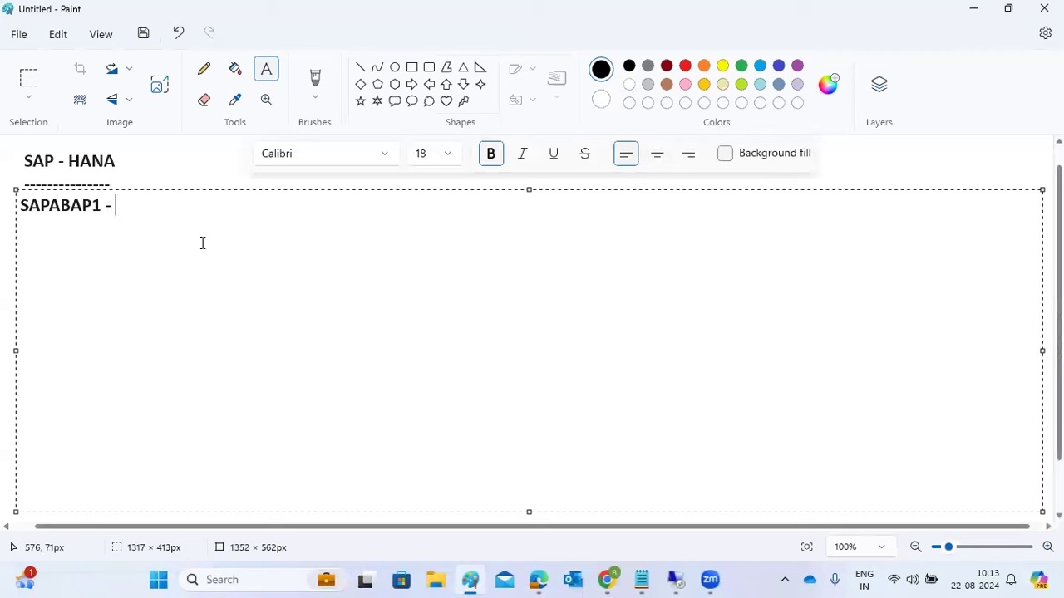
key(BackSpace)
key(BackSpace)
key(BackSpace)
key(Return)
text(SAPHANADB)
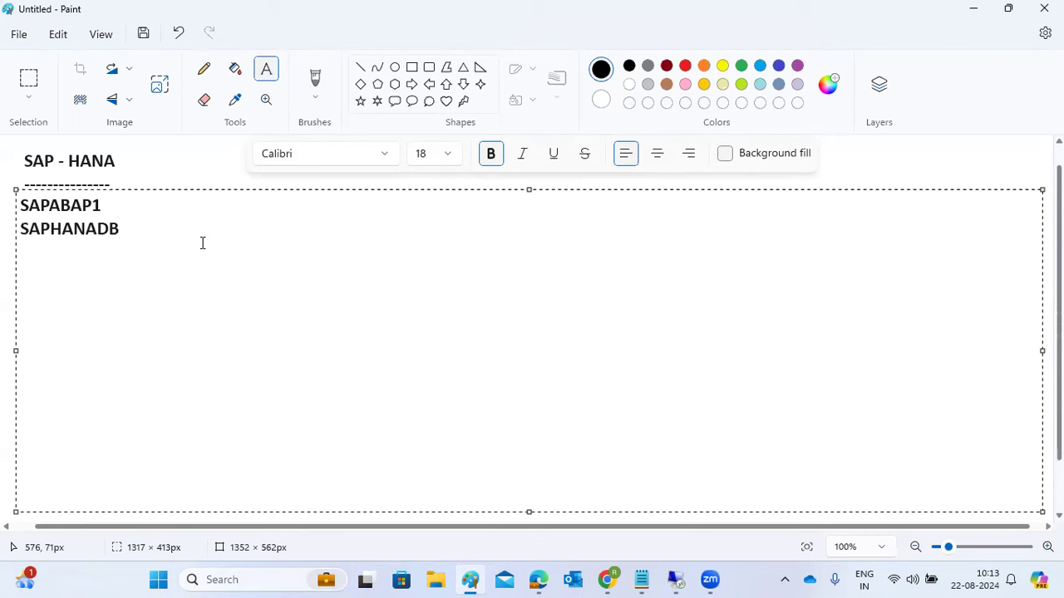
click(964, 9)
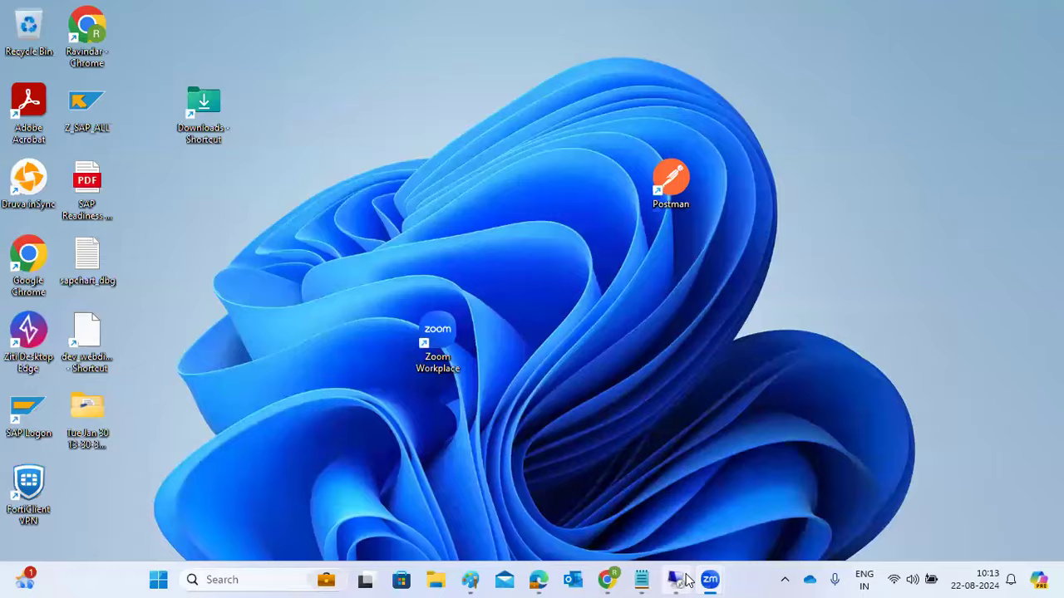
Return to HANA Studio, collapse the SYSTEM schema, and close the ZTRAINING editor tab.
key(alt+Tab)
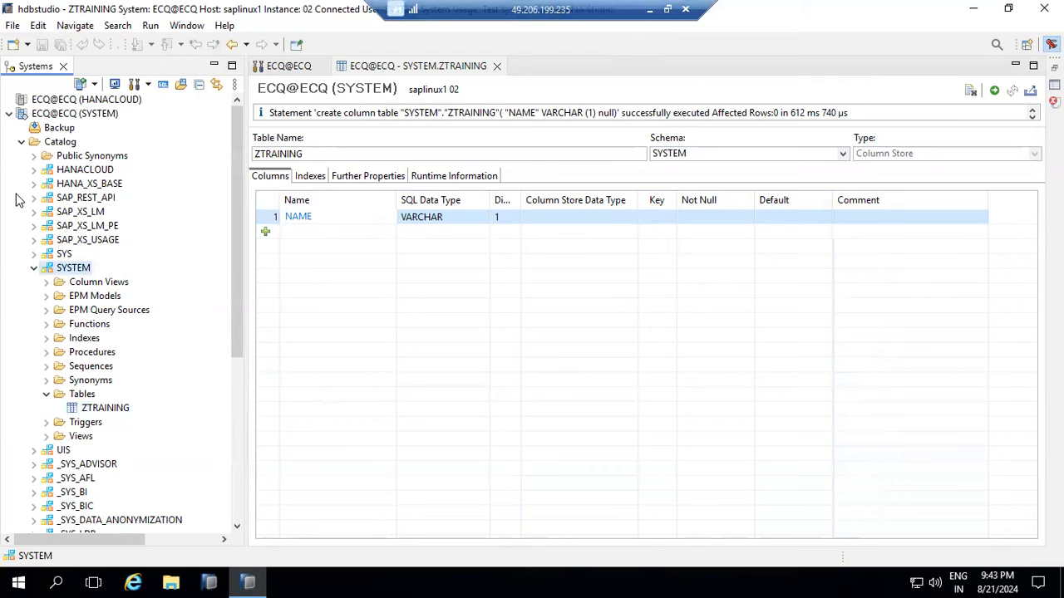
click(35, 269)
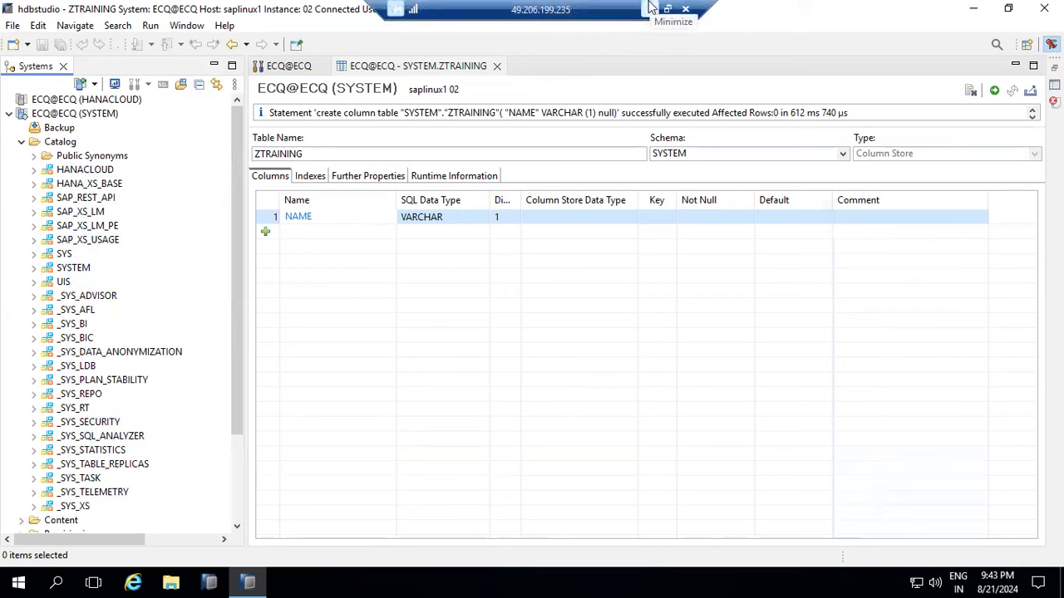
click(501, 79)
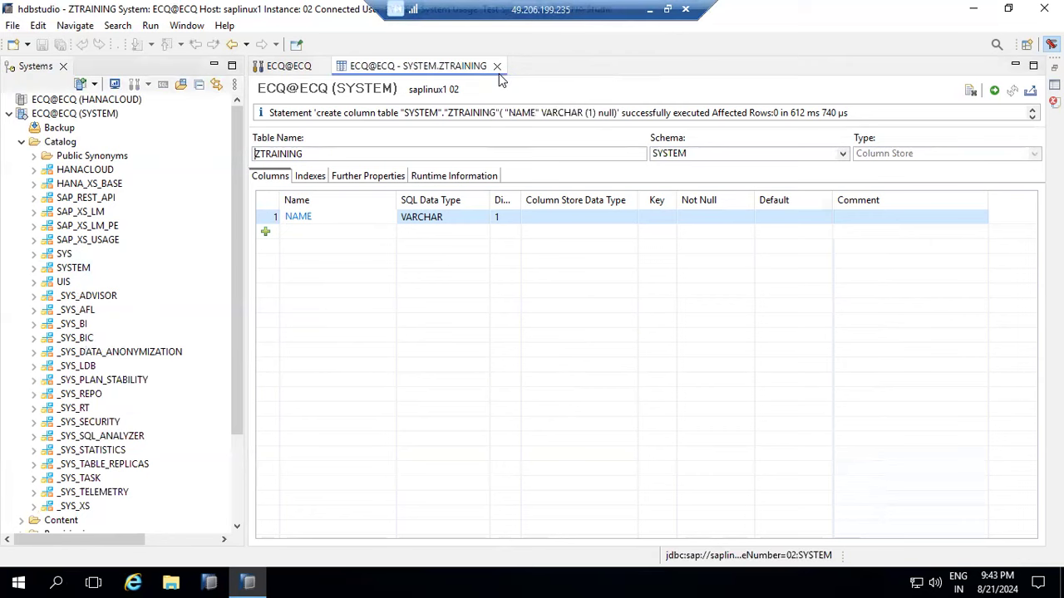
click(497, 66)
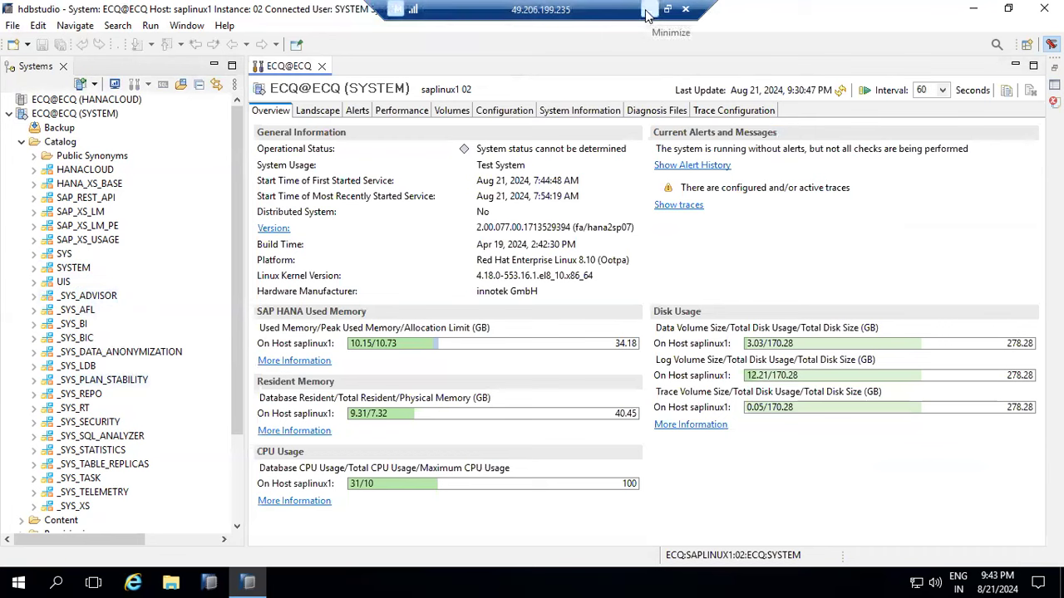
click(35, 268)
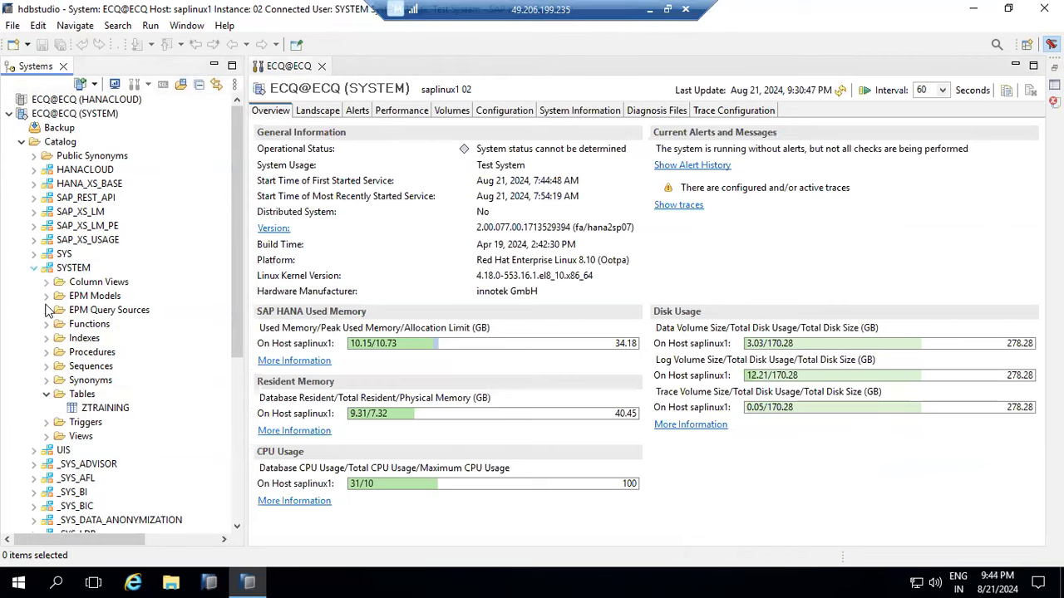
click(73, 412)
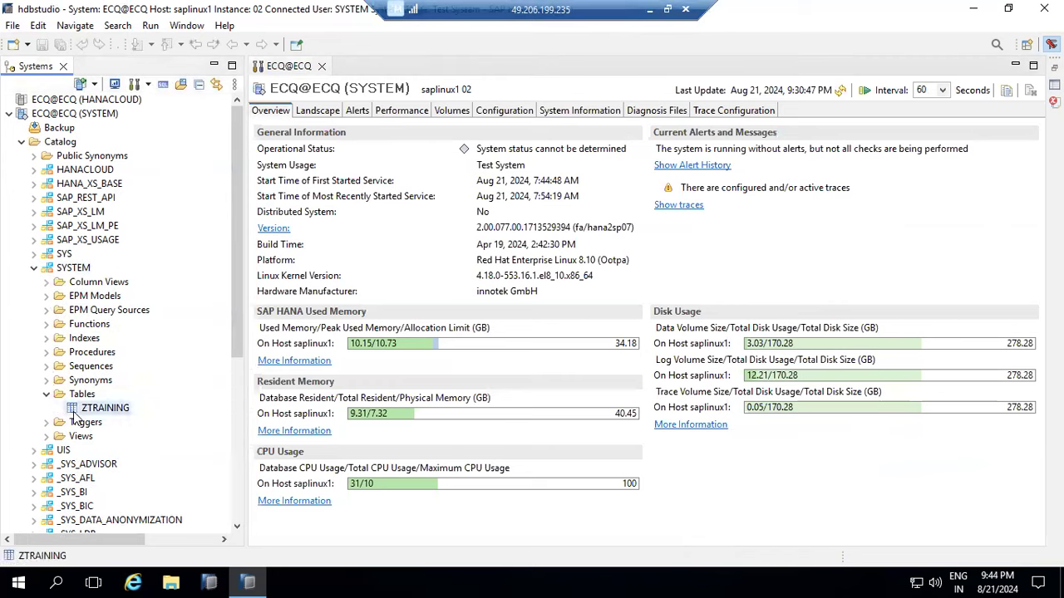
right_click(74, 415)
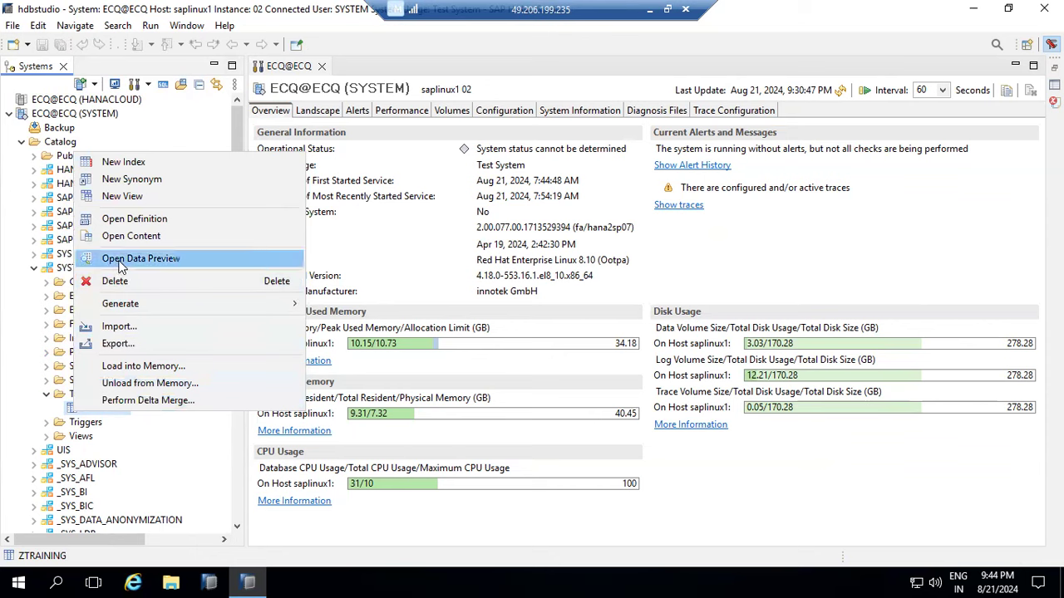
click(138, 220)
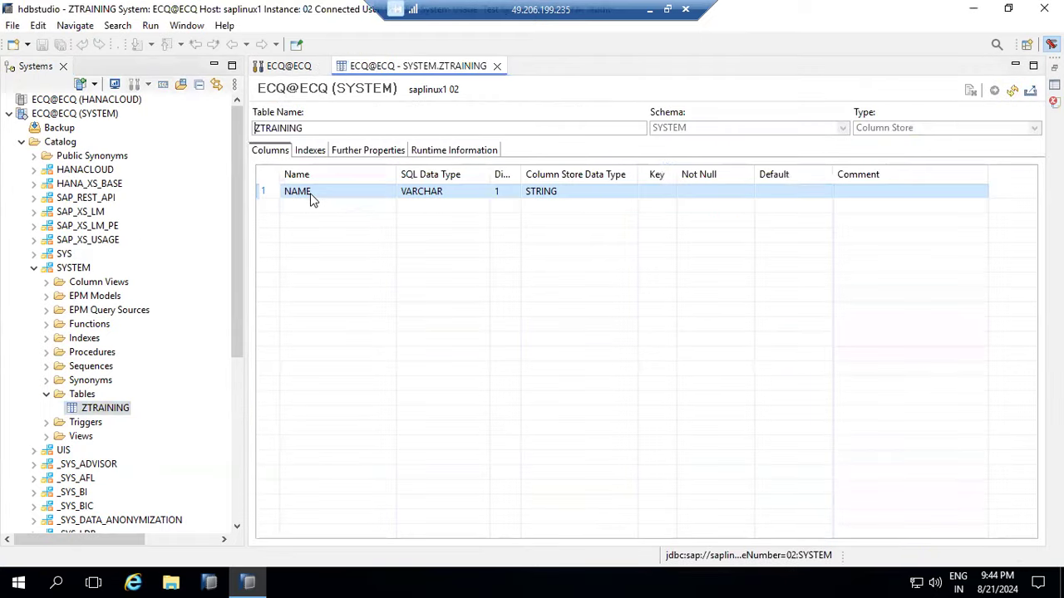
click(453, 147)
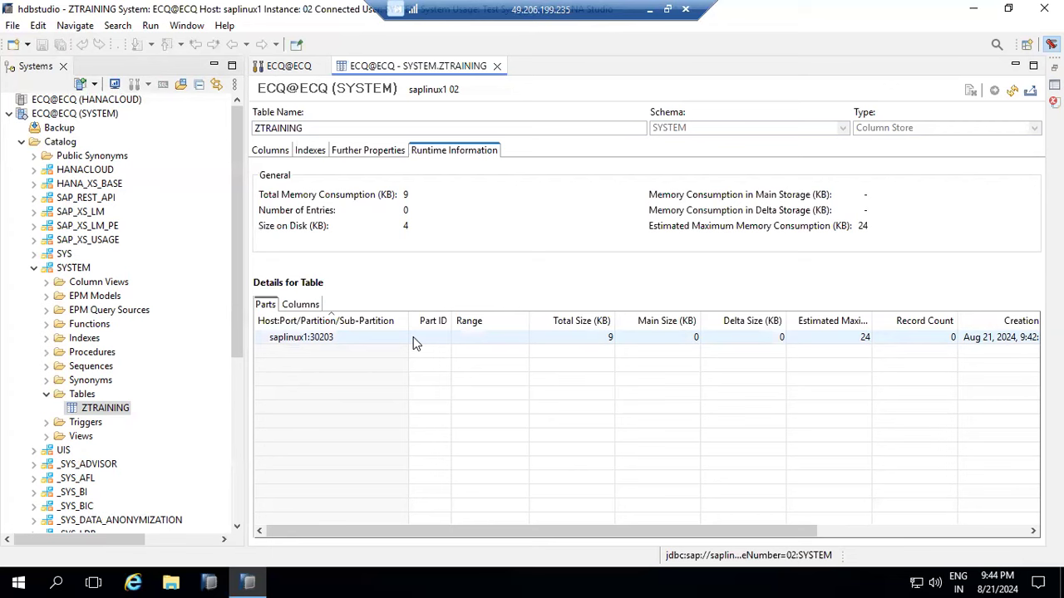
right_click(413, 337)
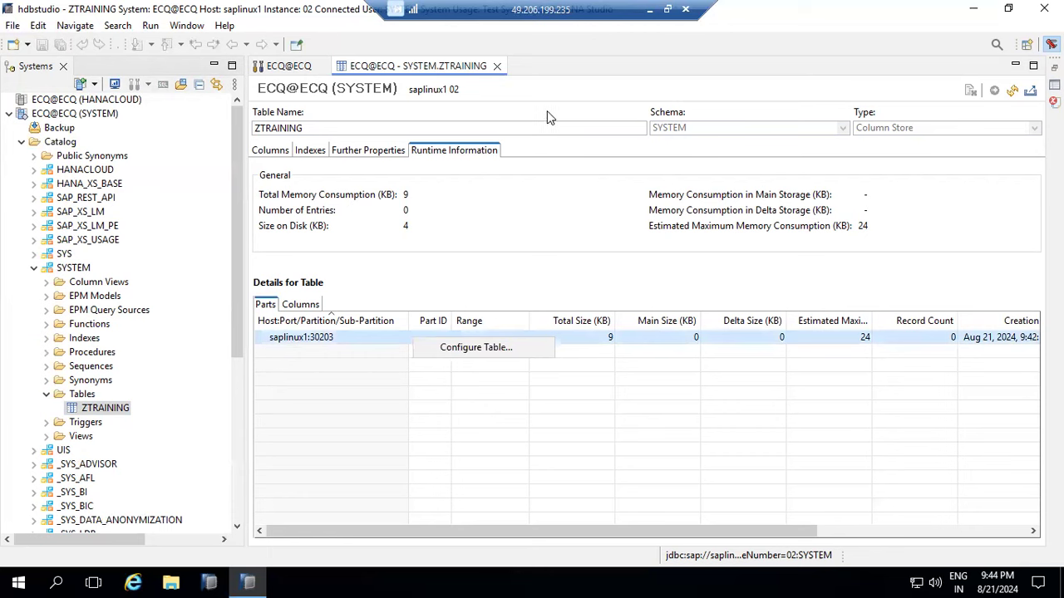
right_click(275, 343)
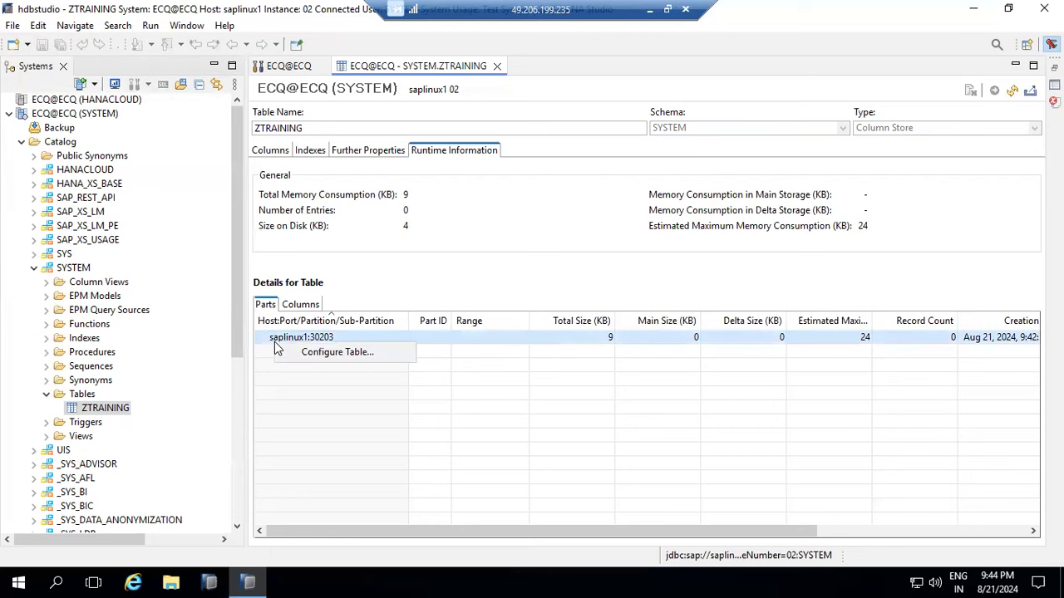
click(496, 67)
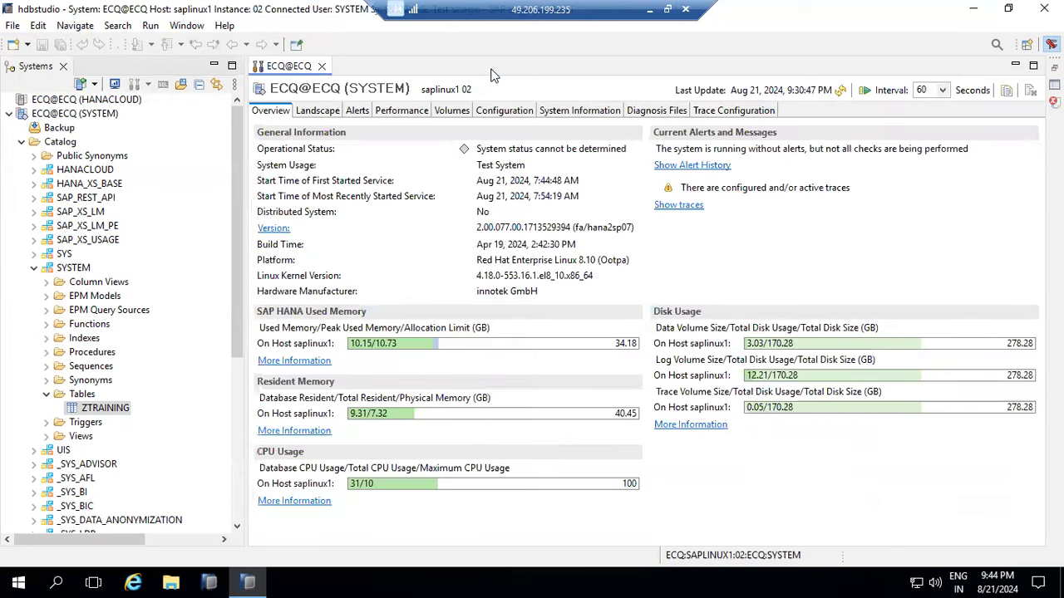
Collapse Tables, SYSTEM and Catalog so Catalog shows only its schema list.
click(47, 395)
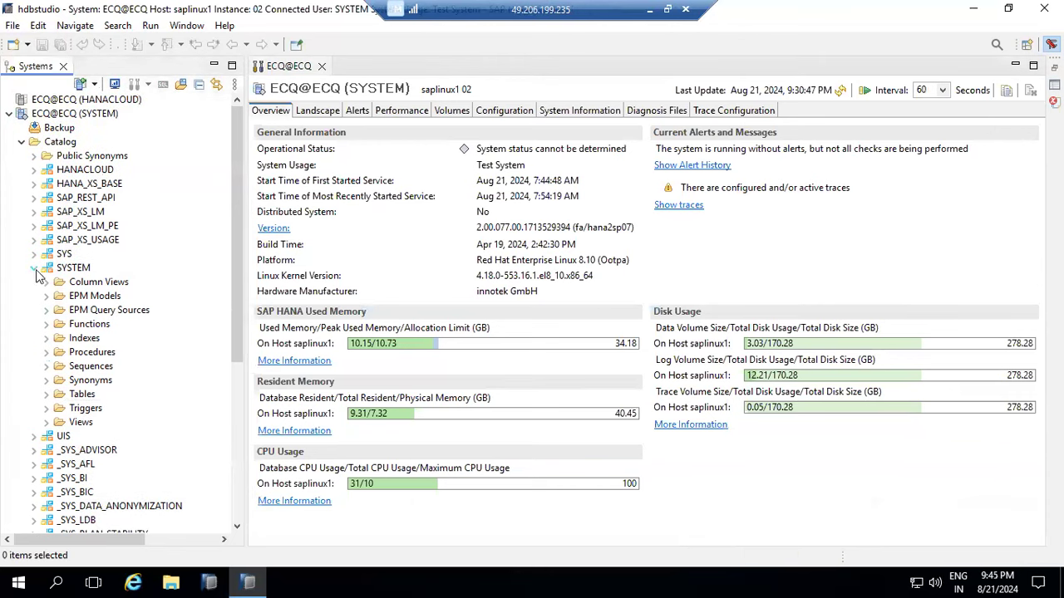
click(35, 268)
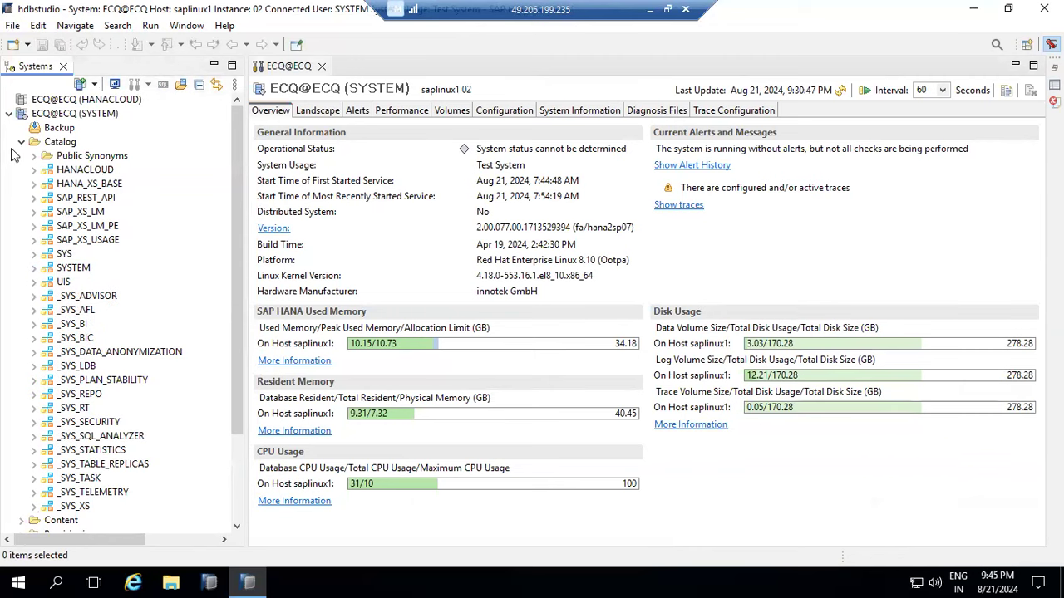
click(20, 143)
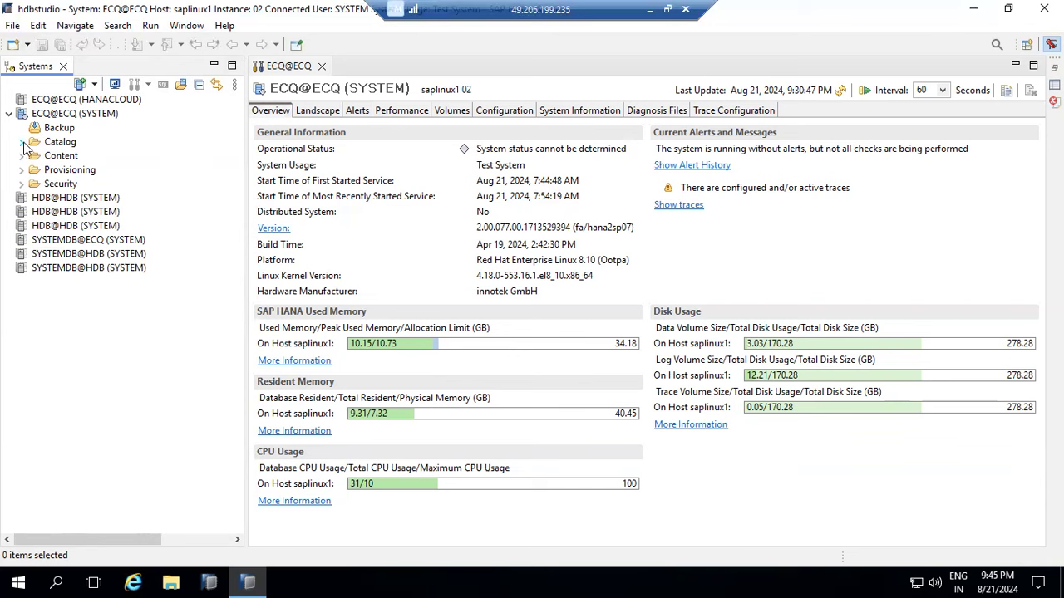
click(21, 143)
Use Find Table on the catalog to search ZTRAINING, showing matches in SYSTEM and HANACLOUD.
right_click(73, 143)
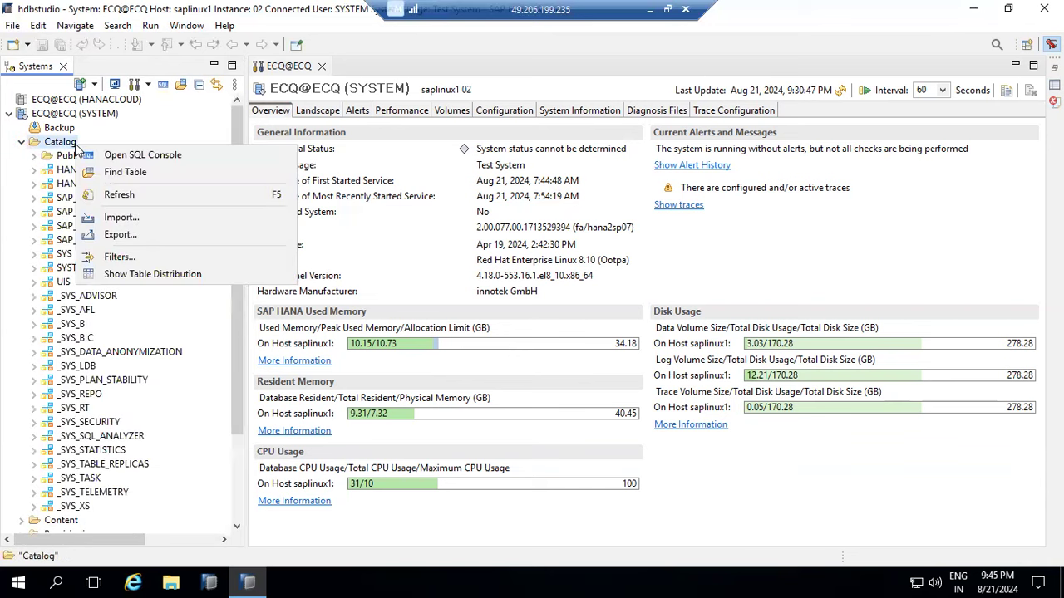
click(93, 173)
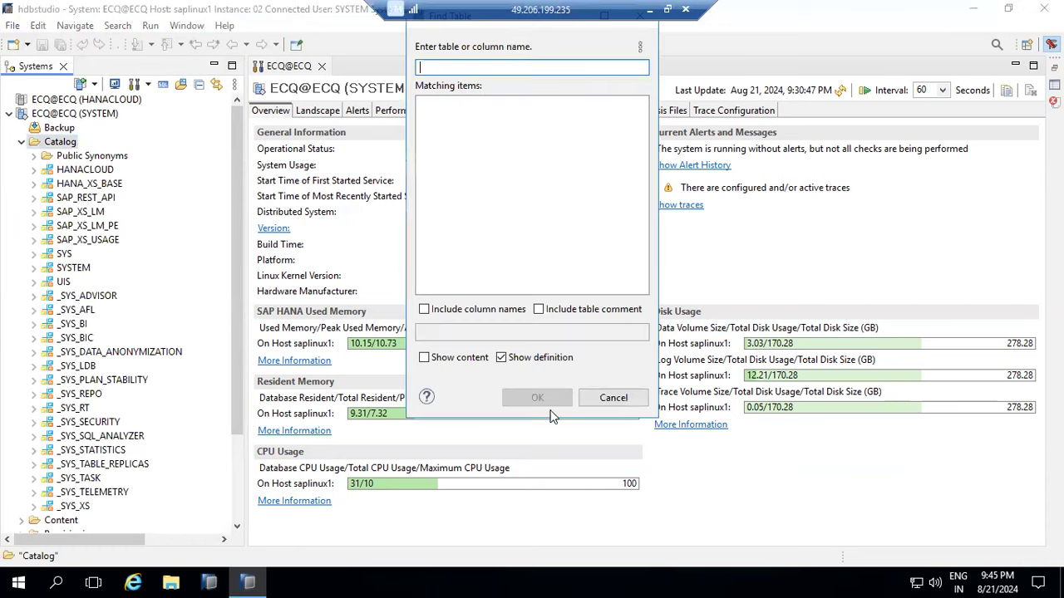
click(590, 402)
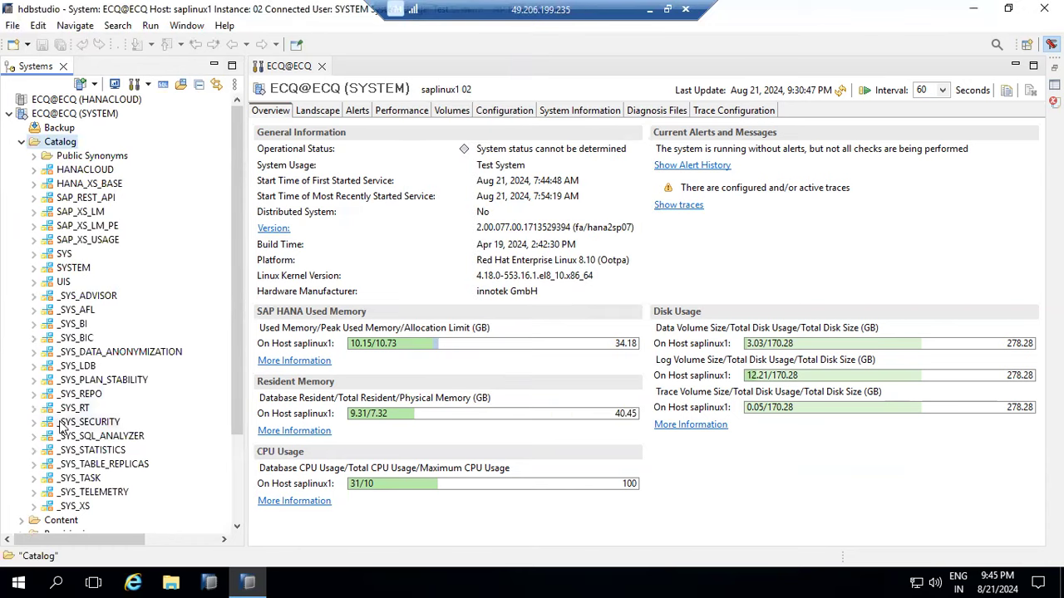
right_click(57, 148)
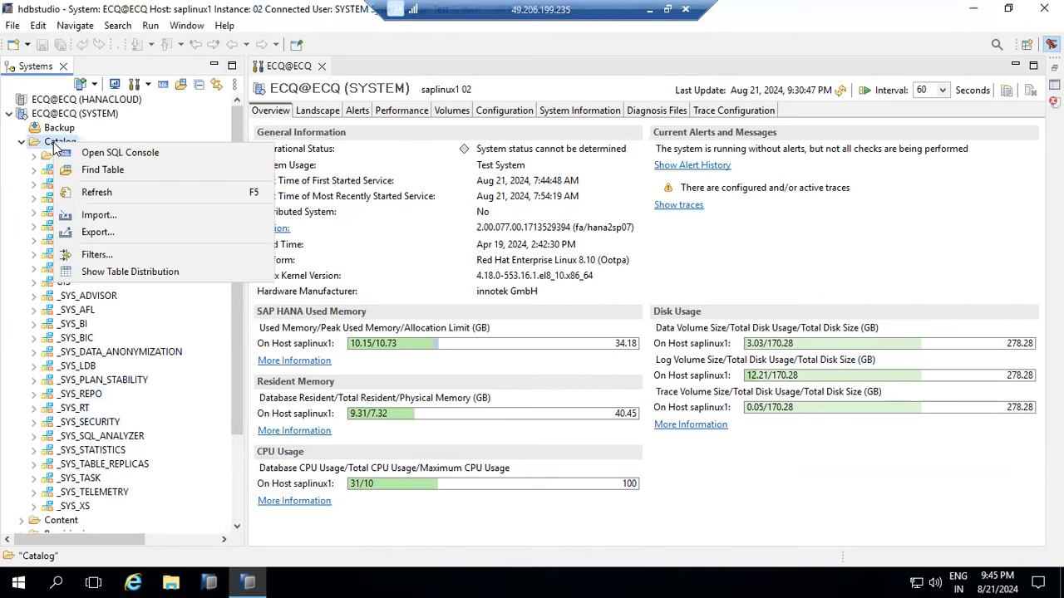
click(89, 172)
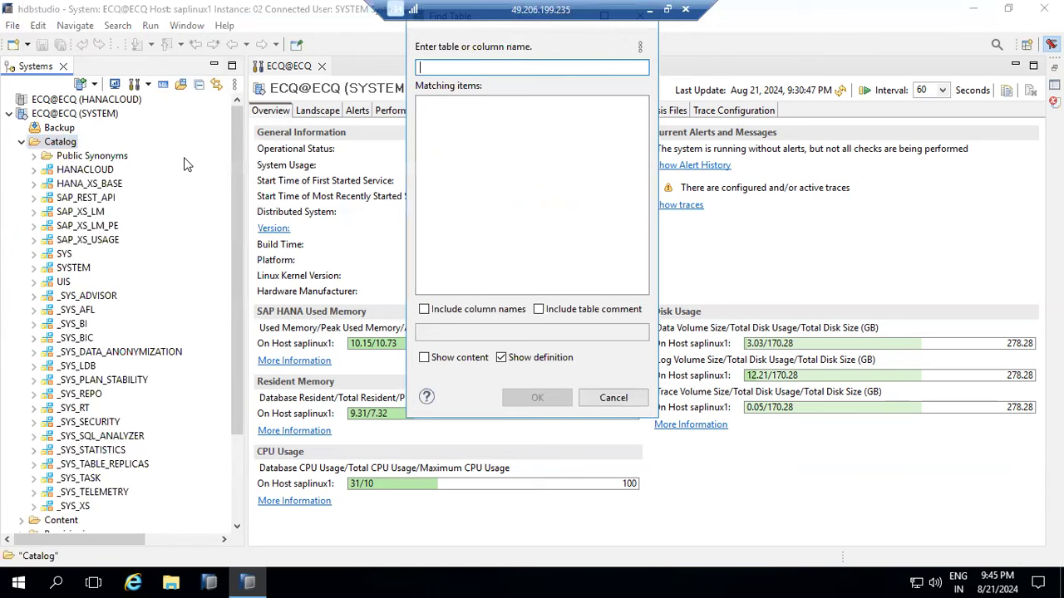
text(ZTRAINING)
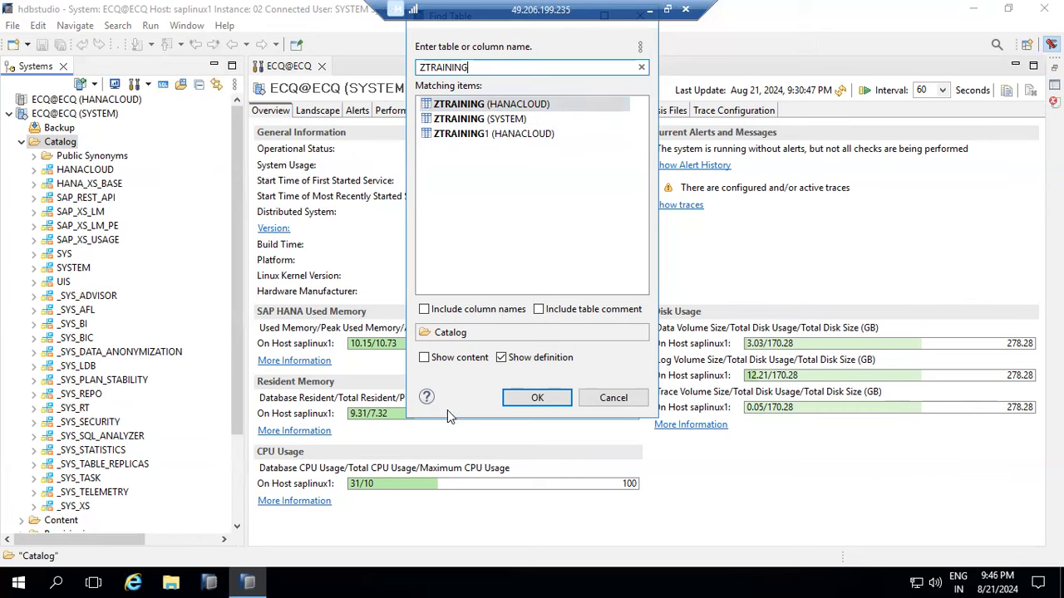
click(612, 399)
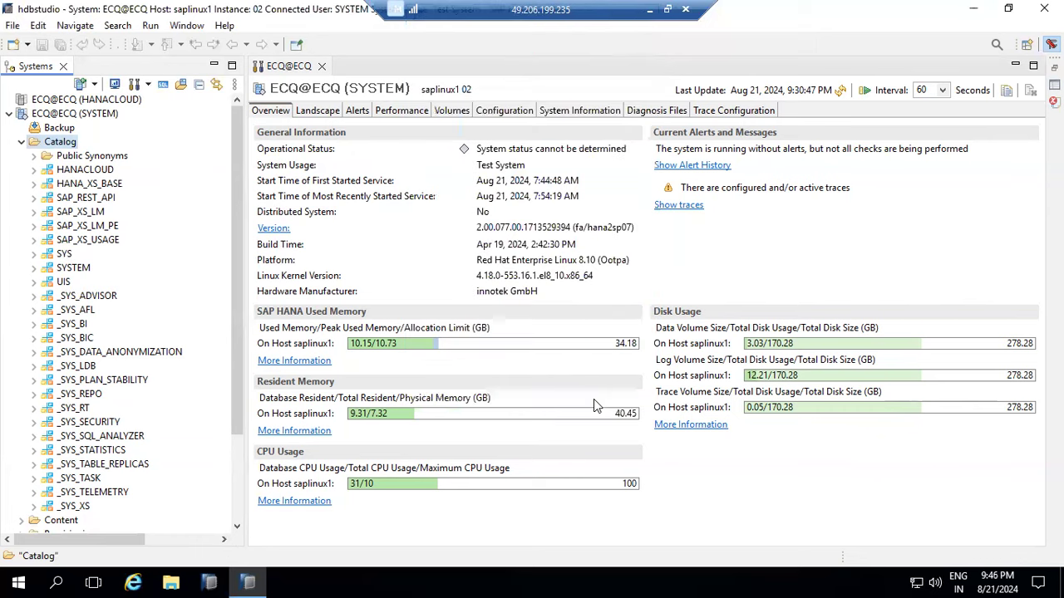
Expand Provisioning to show Smart Data Access and Remote Sources, then minimize the remote session.
click(22, 143)
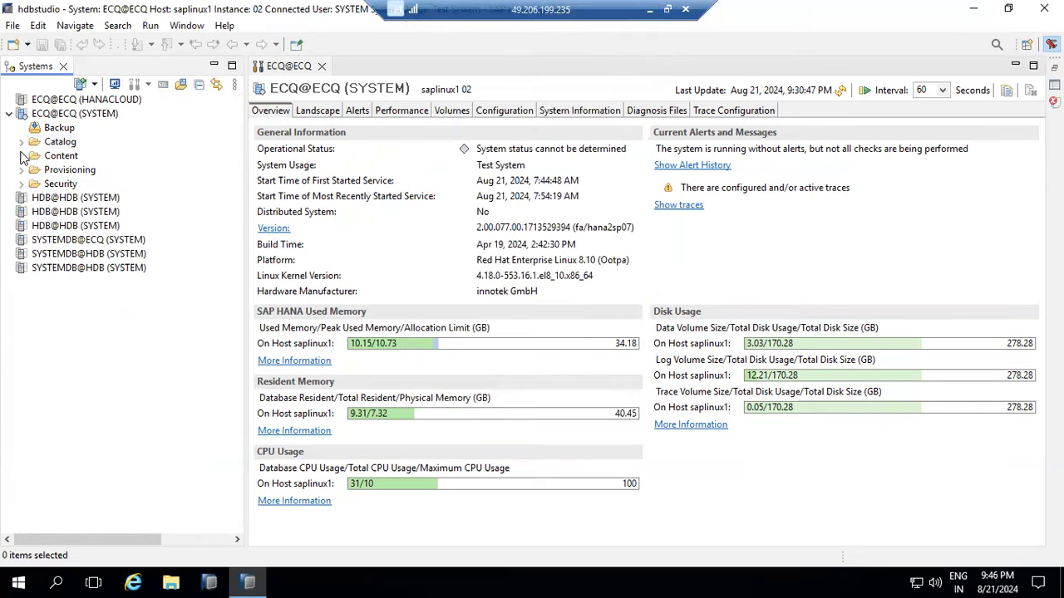
click(21, 157)
click(21, 157)
click(21, 171)
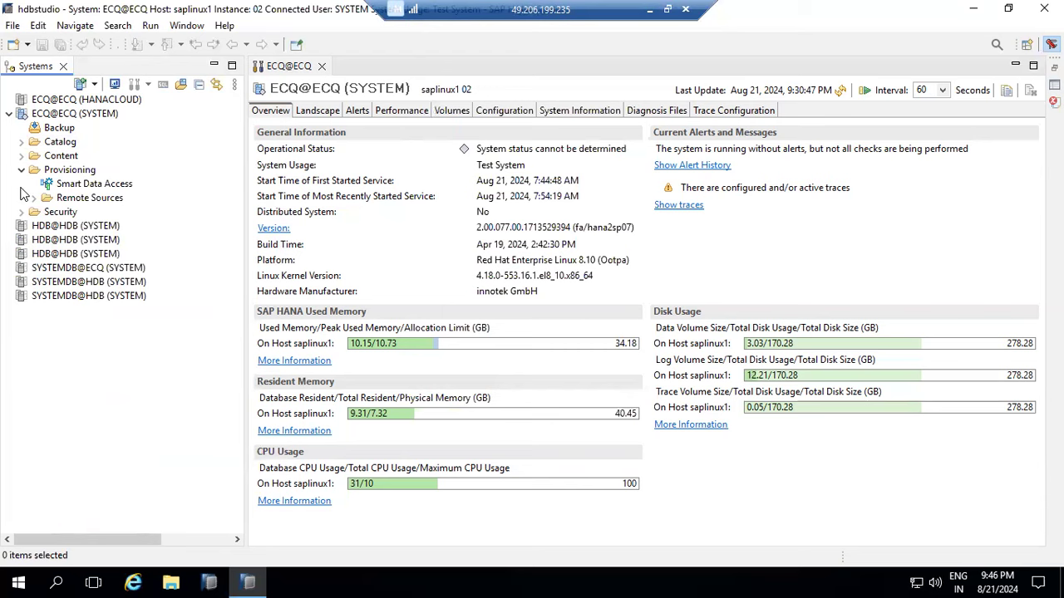
click(649, 10)
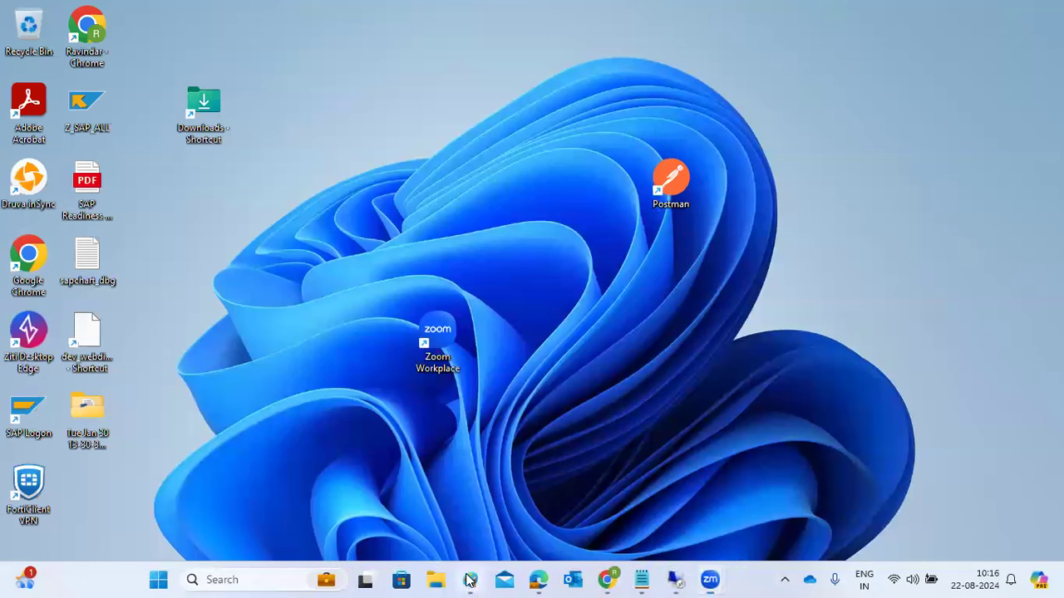
In Paint, draw five empty rectangles: two on the left, two on the right, one centred.
click(469, 580)
click(190, 173)
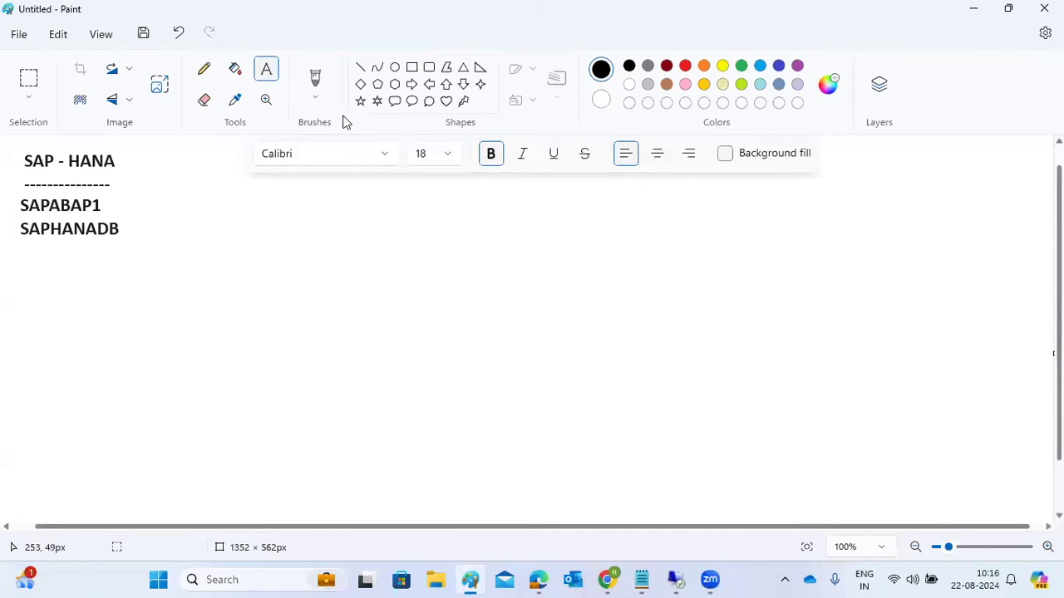
click(416, 65)
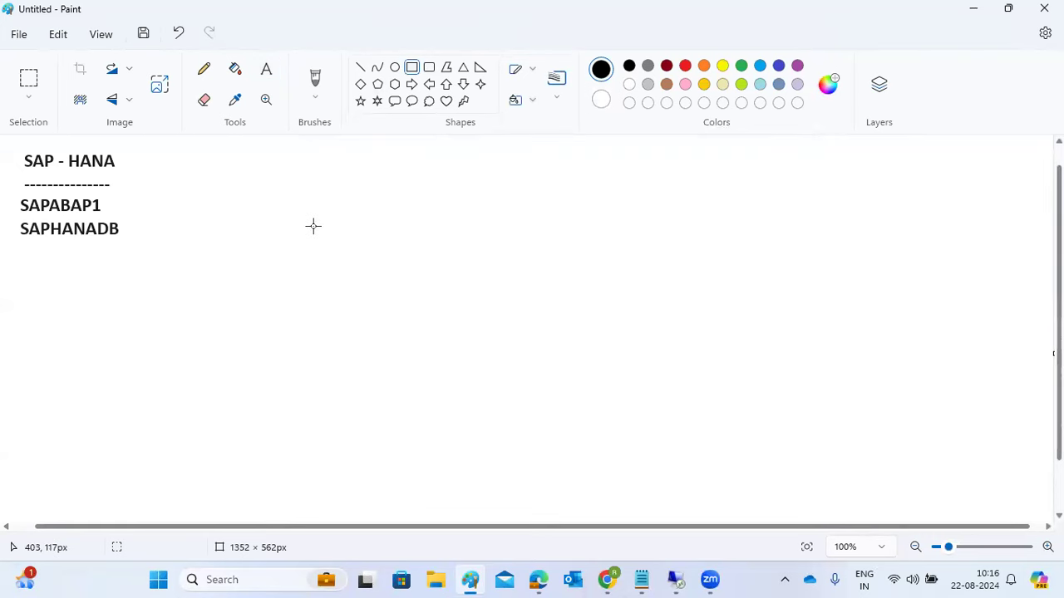
mouse_move(209, 170)
mouse_down()
mouse_move(284, 206)
mouse_move(293, 227)
mouse_up()
drag(216, 325, 308, 404)
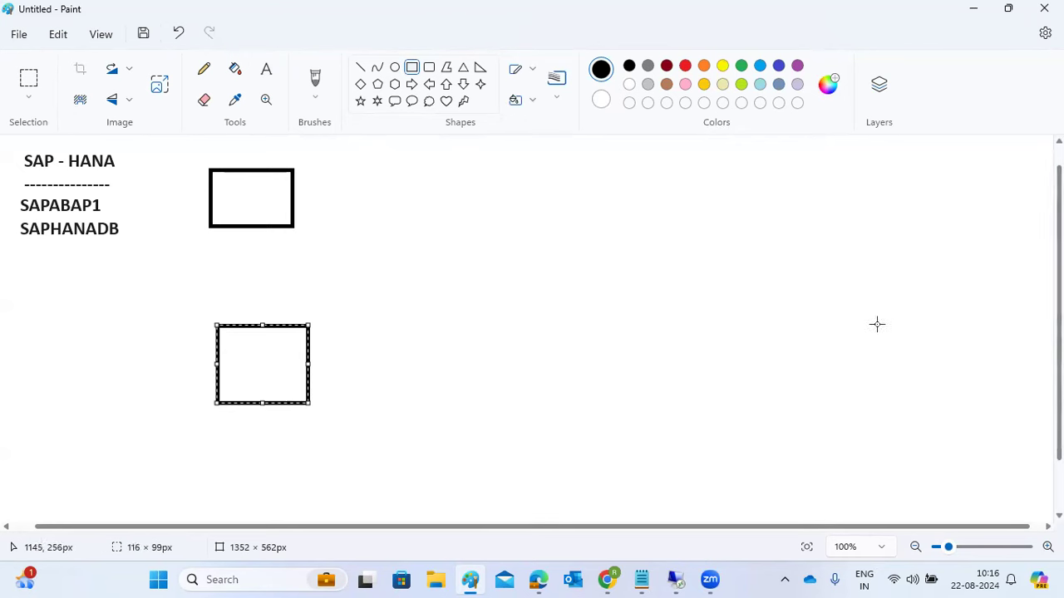
drag(740, 150, 848, 217)
drag(702, 351, 803, 439)
drag(443, 234, 540, 306)
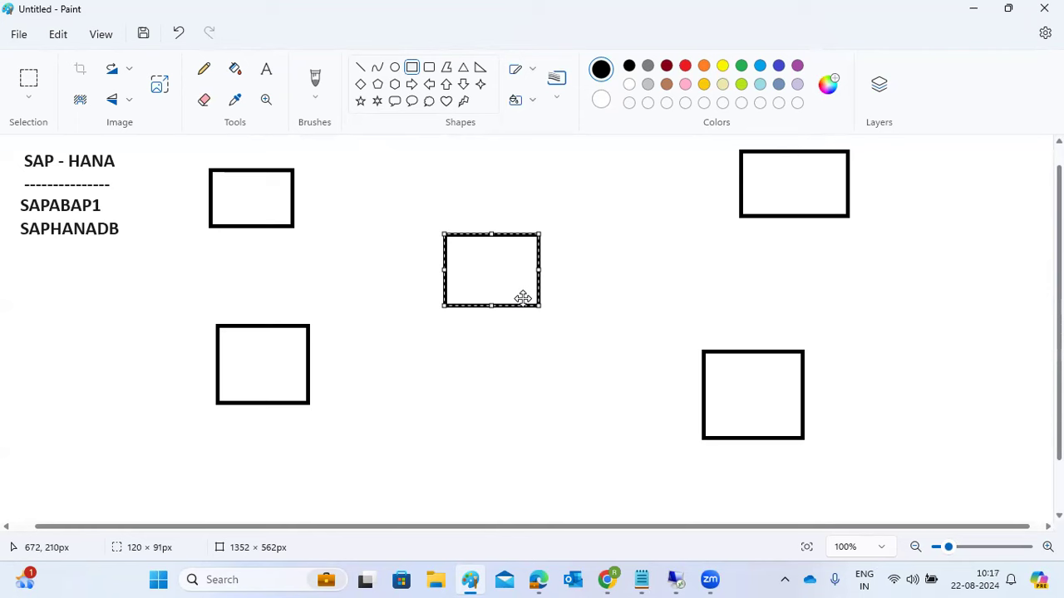
Type HANA in the middle rectangle and SQL in the top-left rectangle.
click(265, 73)
click(457, 266)
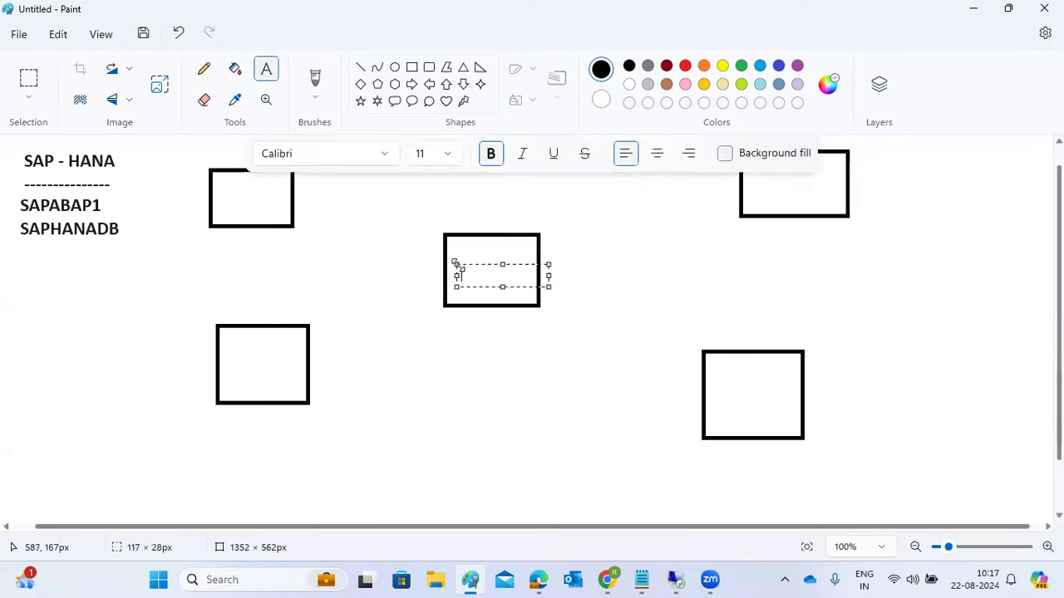
text(HANA)
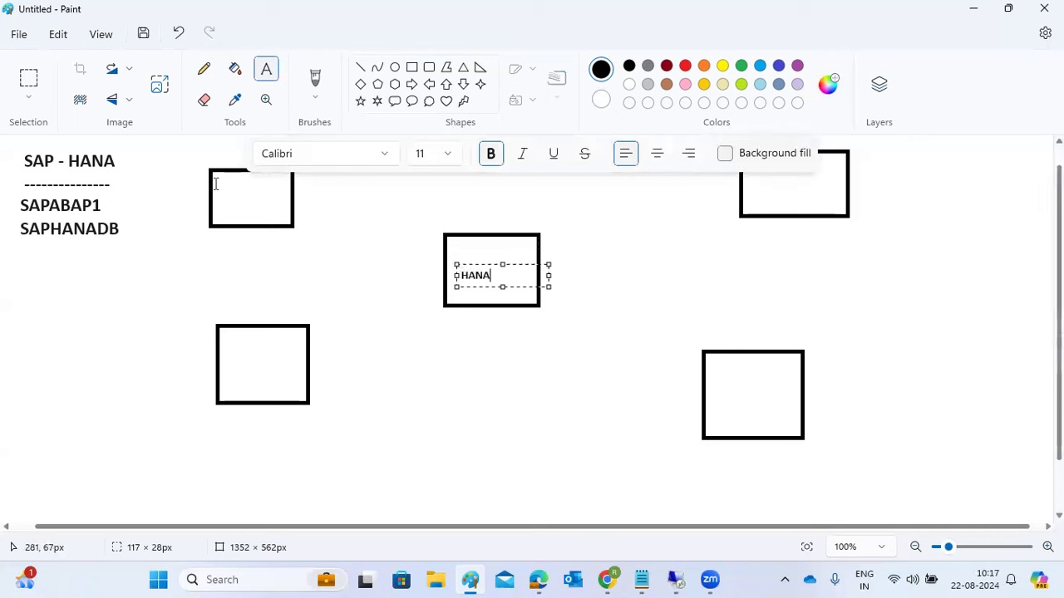
click(230, 191)
click(230, 192)
text(SQL)
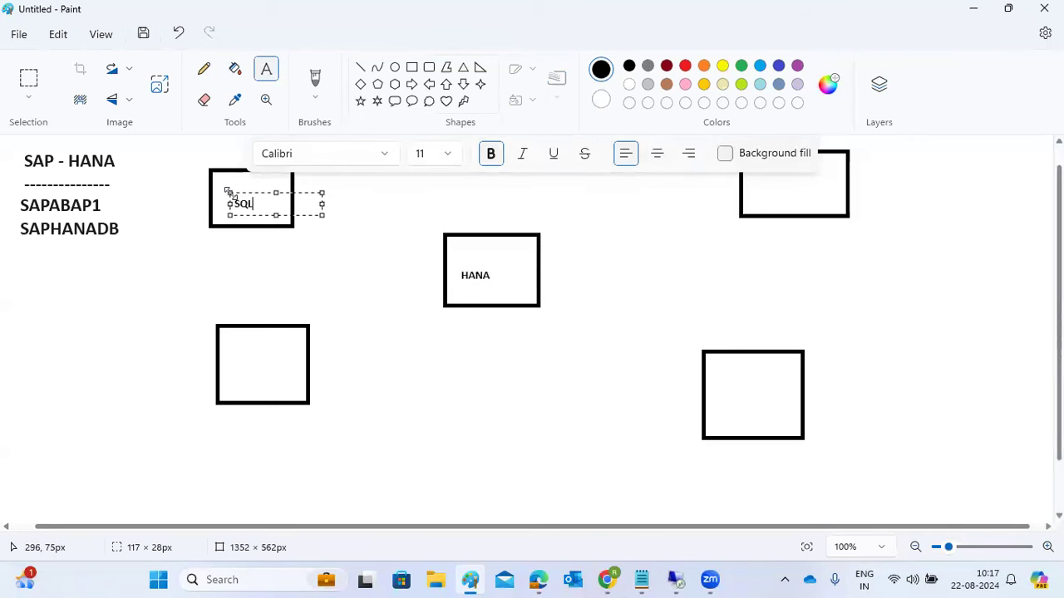
click(245, 359)
Label the lower-left, top-right and lower-right rectangles ORACLE, MAXDB and DB2.
click(245, 358)
text(ORACLE)
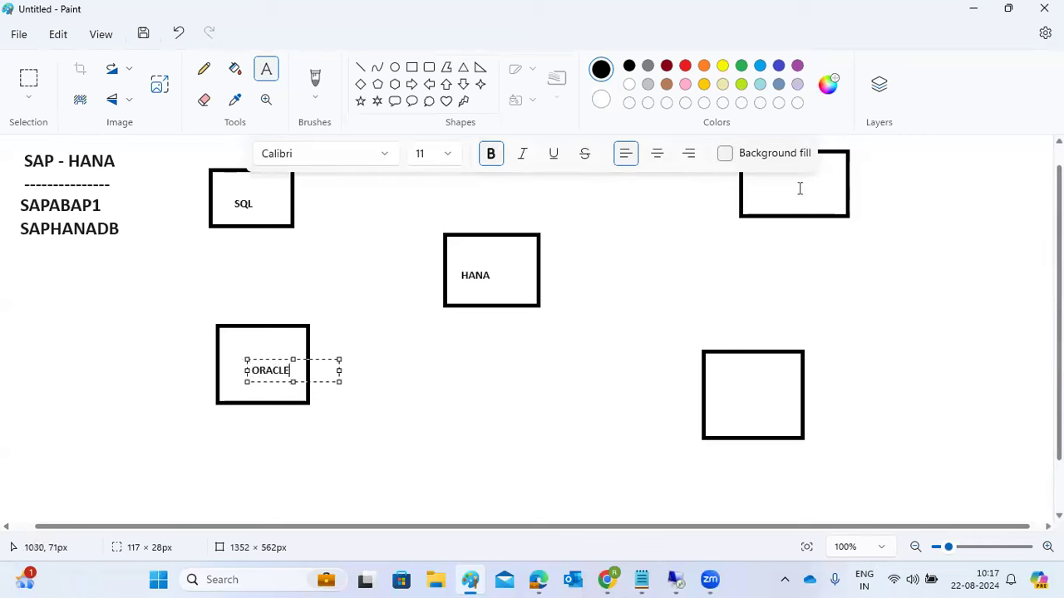
click(764, 186)
click(765, 185)
text(MAXDB)
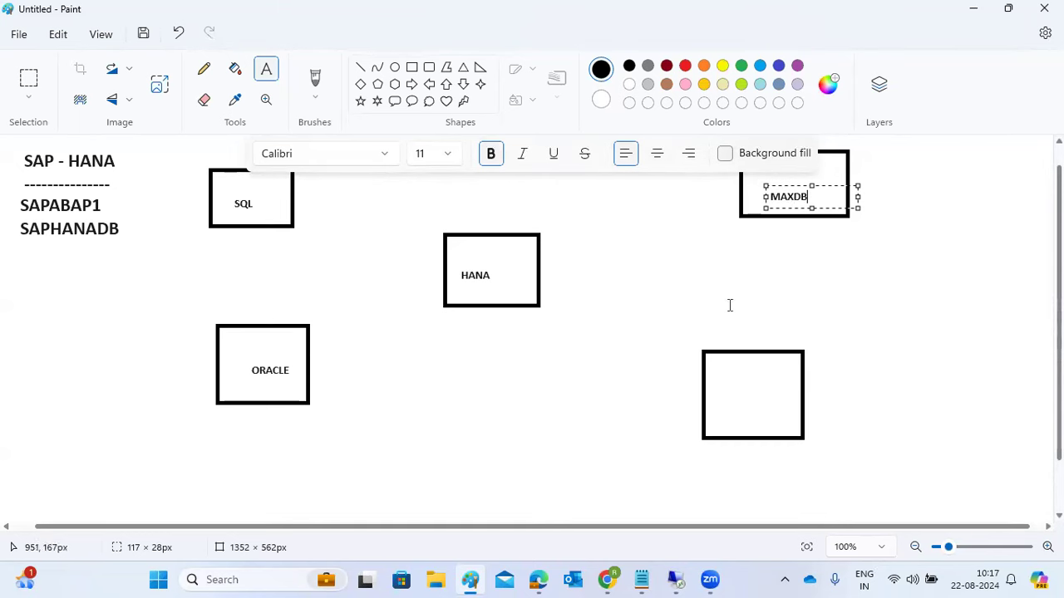
click(725, 380)
click(726, 380)
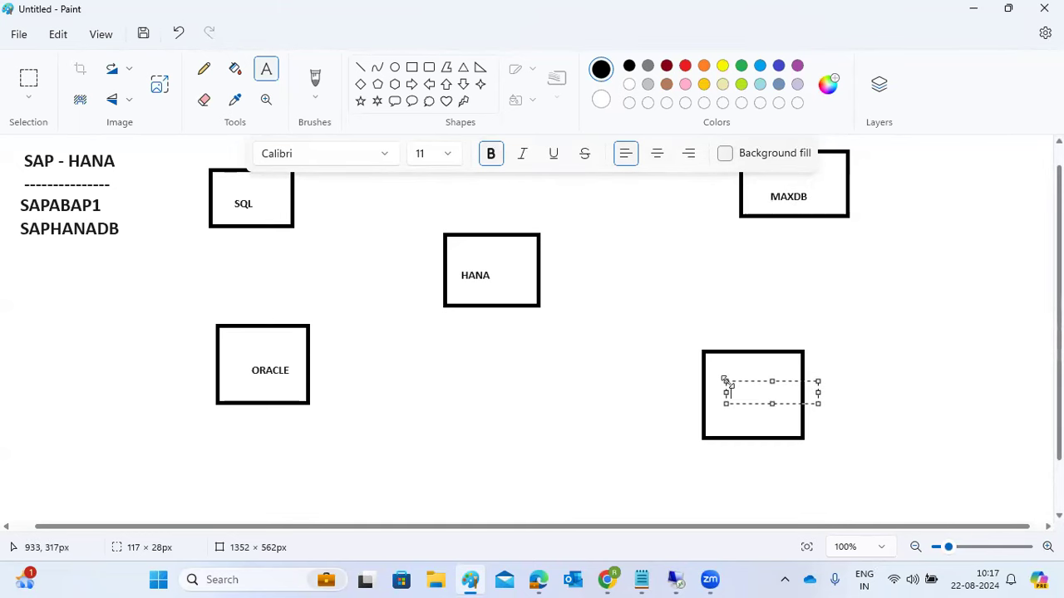
text(DB2)
click(582, 458)
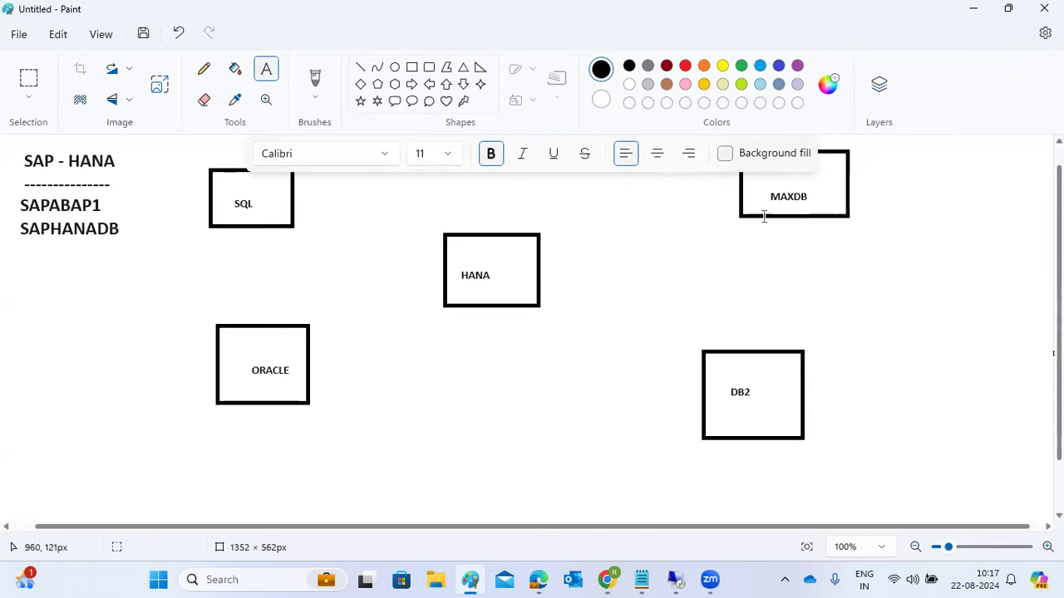
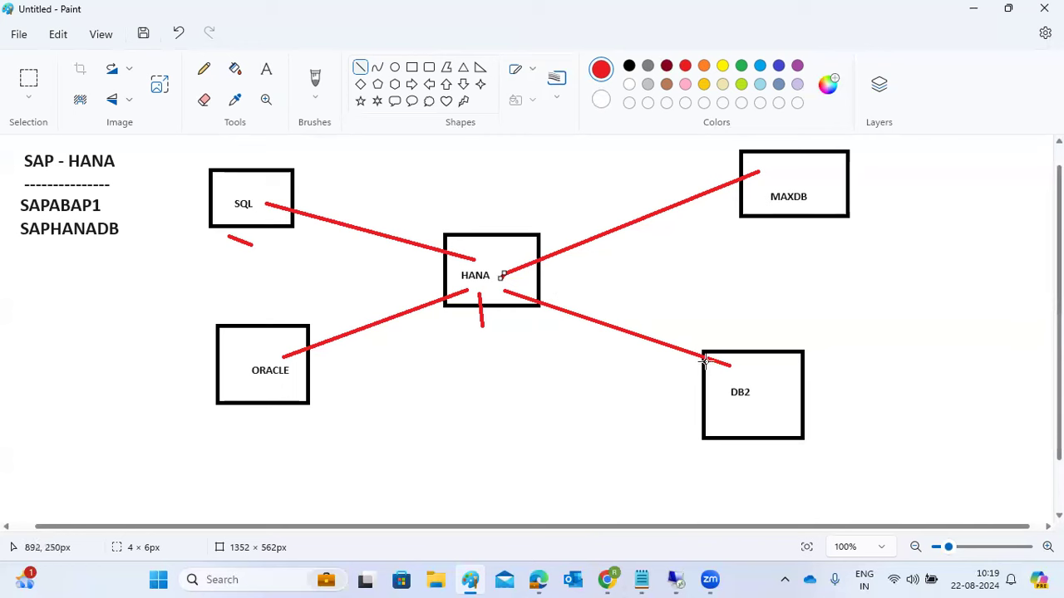
Draw short red connector lines at DB2, inside ORACLE and below HANA, then return to the remote session.
drag(708, 384, 696, 379)
drag(283, 375, 286, 374)
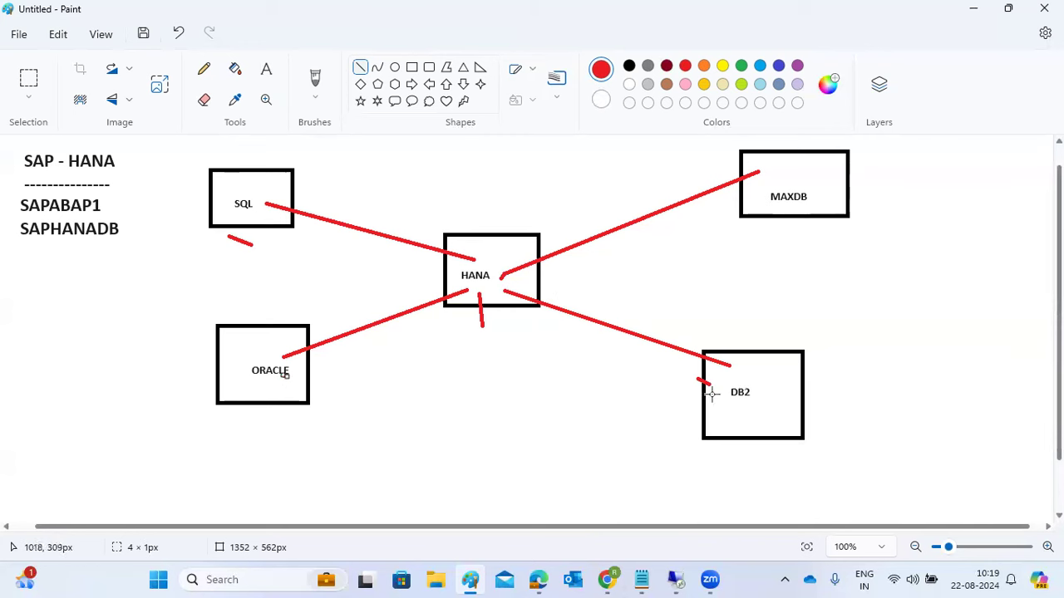
click(477, 351)
drag(478, 351, 480, 292)
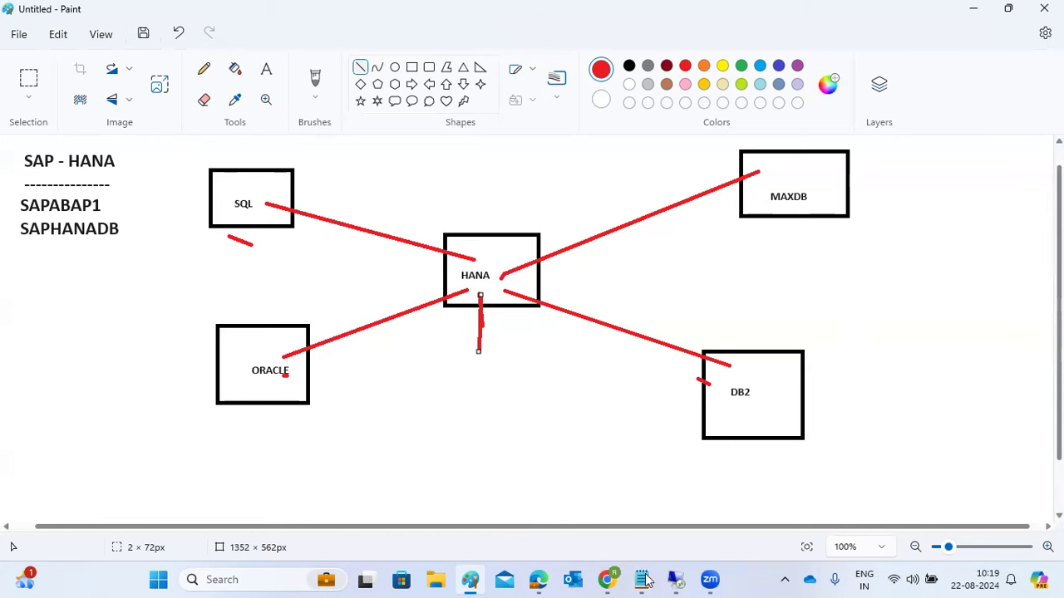
mouse_move(671, 579)
click(649, 509)
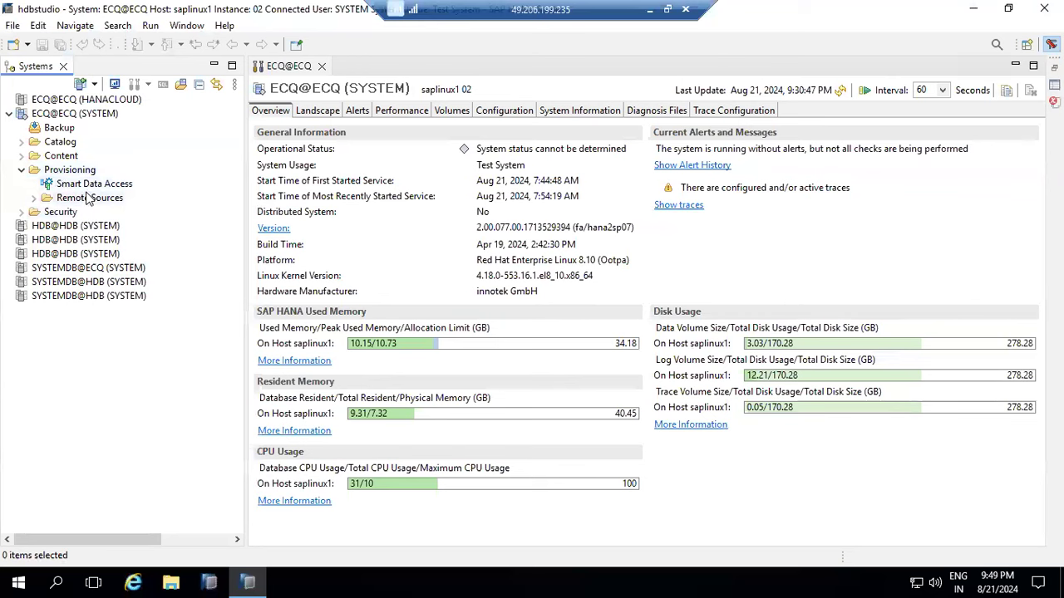
Create a new remote source under Provisioning > Remote Sources named SQLTOHANA.
click(34, 199)
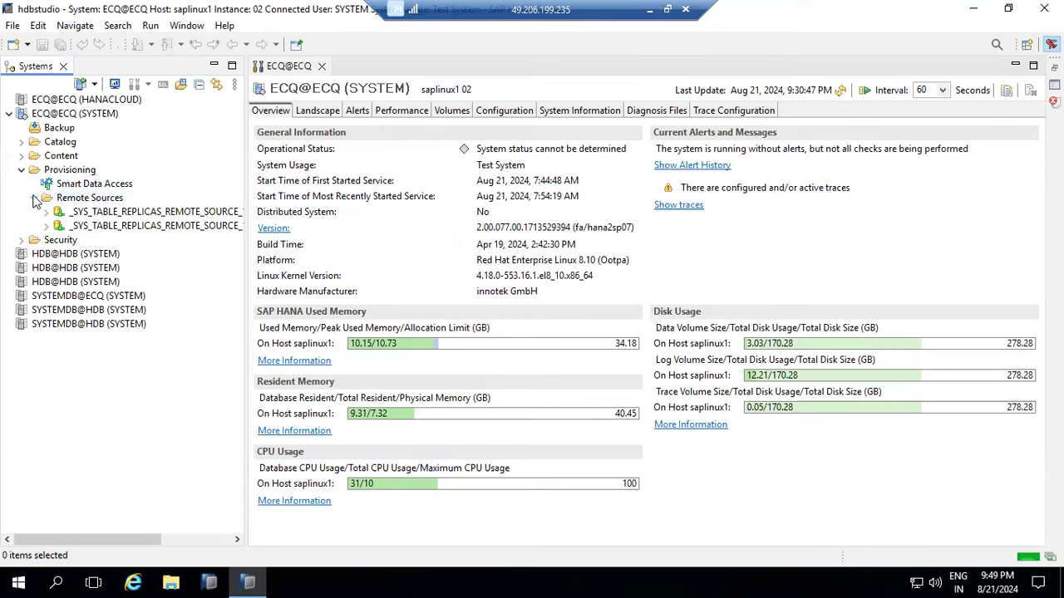
right_click(85, 199)
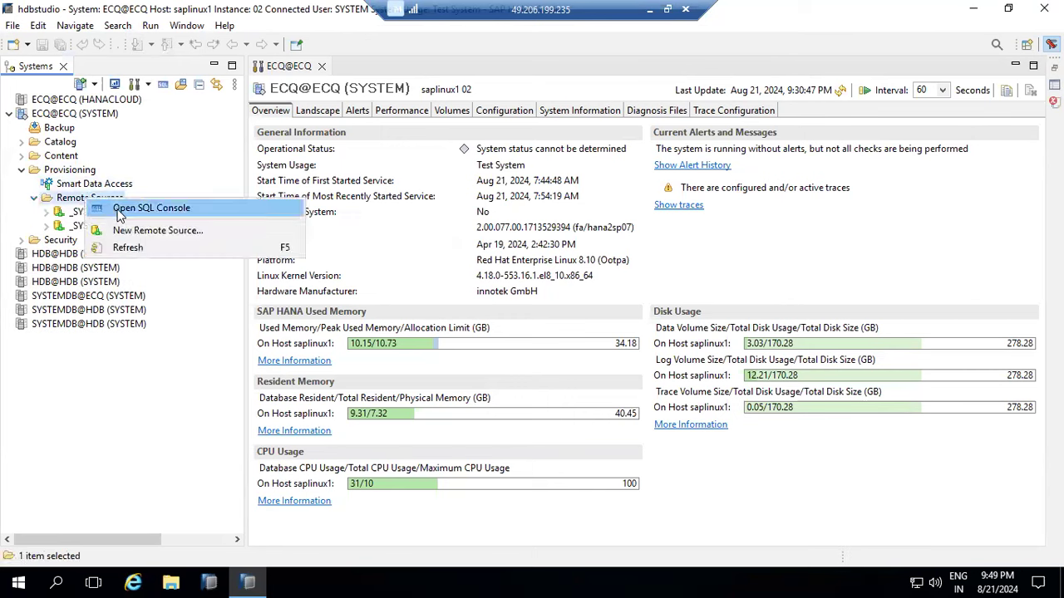
click(143, 235)
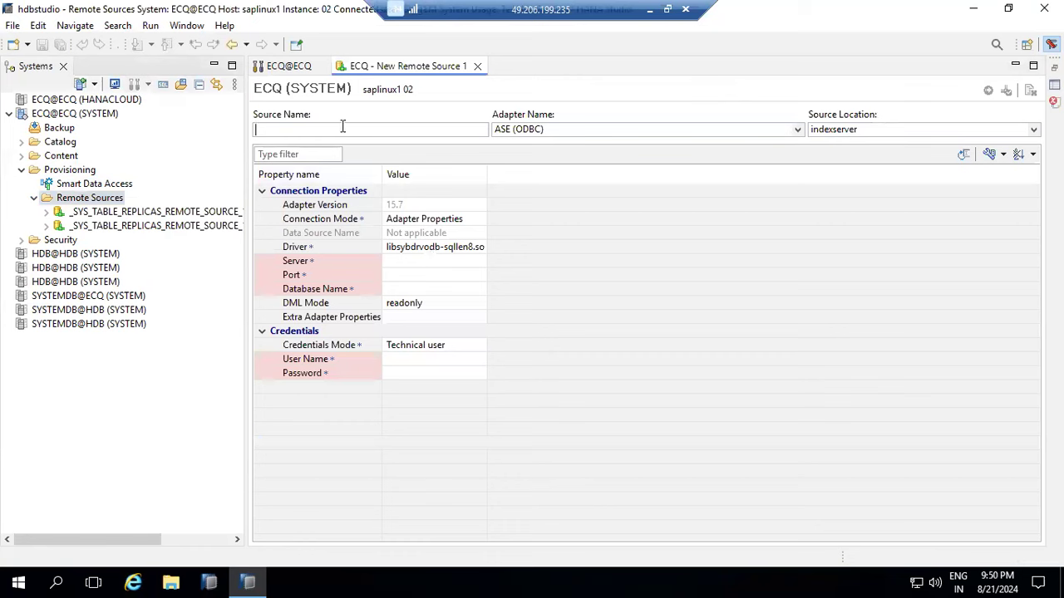
text(SQLTOHANA)
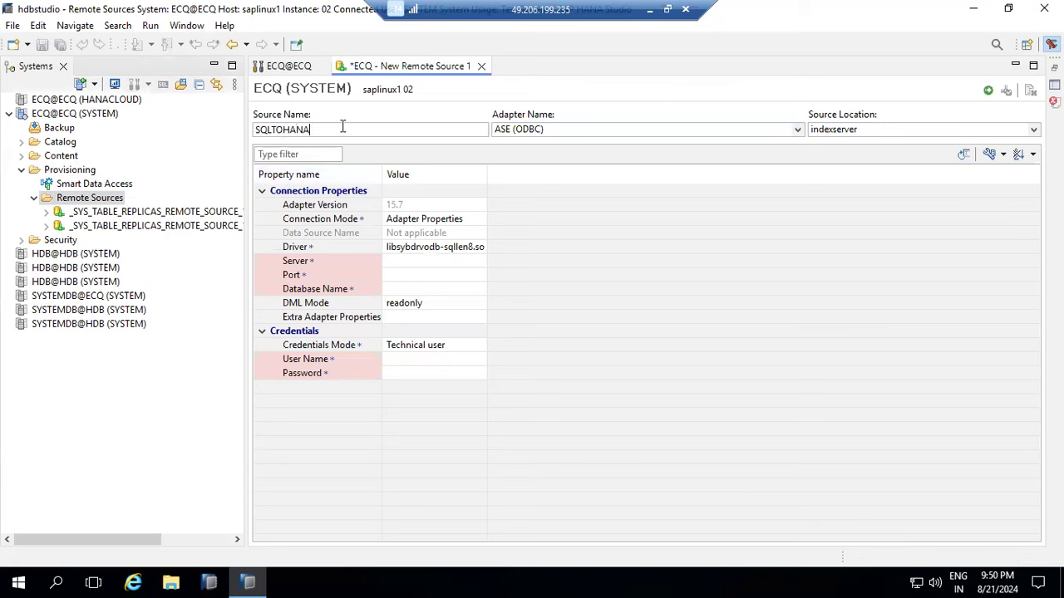
Set the adapter to HANA (ODBC) after trying the MSSQL and ORACLE generic ODBC adapters.
click(610, 130)
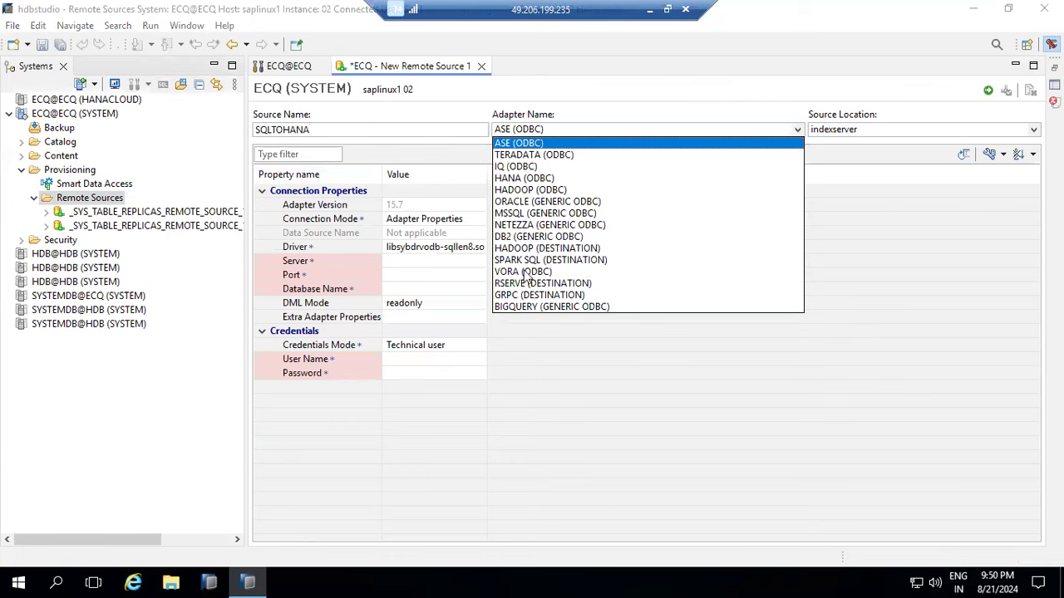
click(522, 214)
click(522, 213)
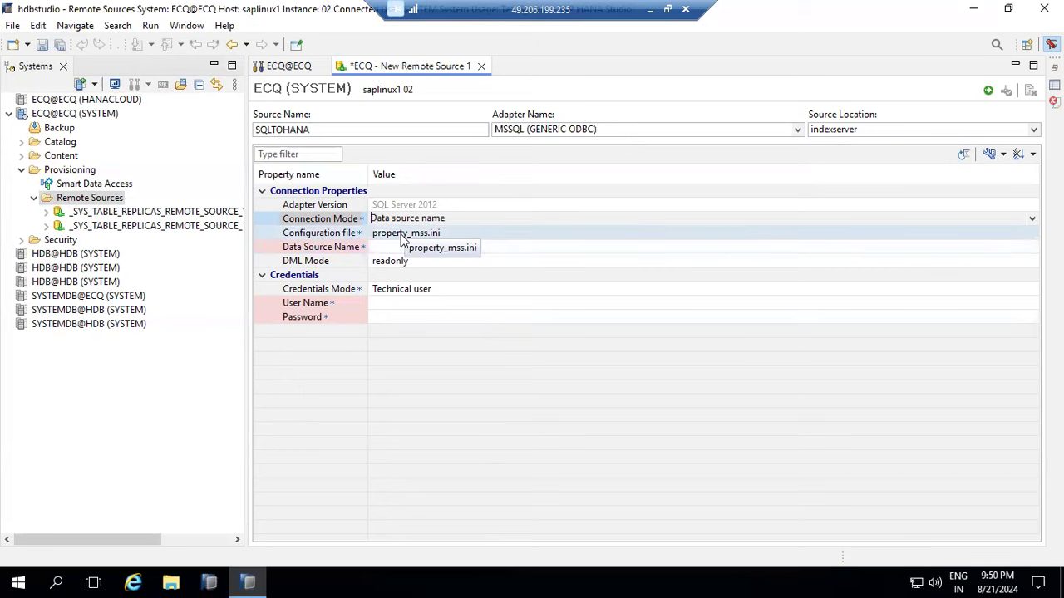
click(616, 129)
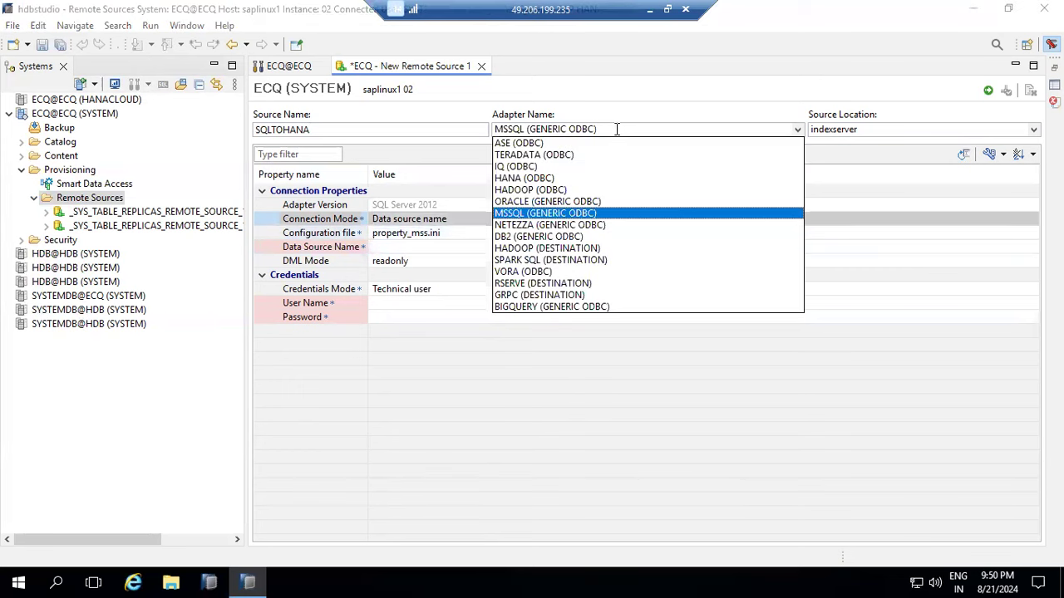
click(522, 201)
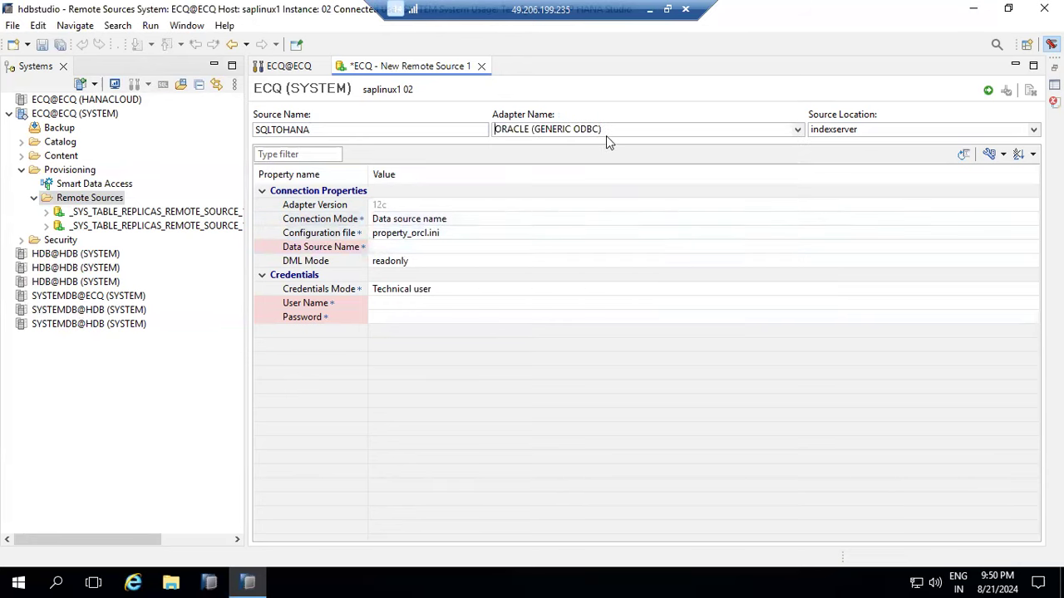
click(626, 129)
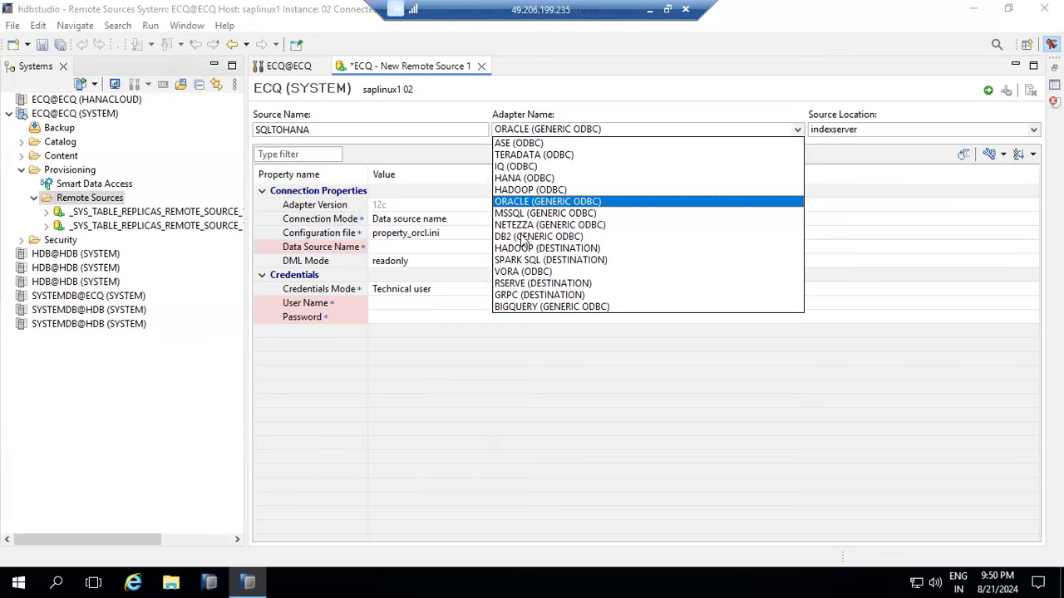
click(522, 178)
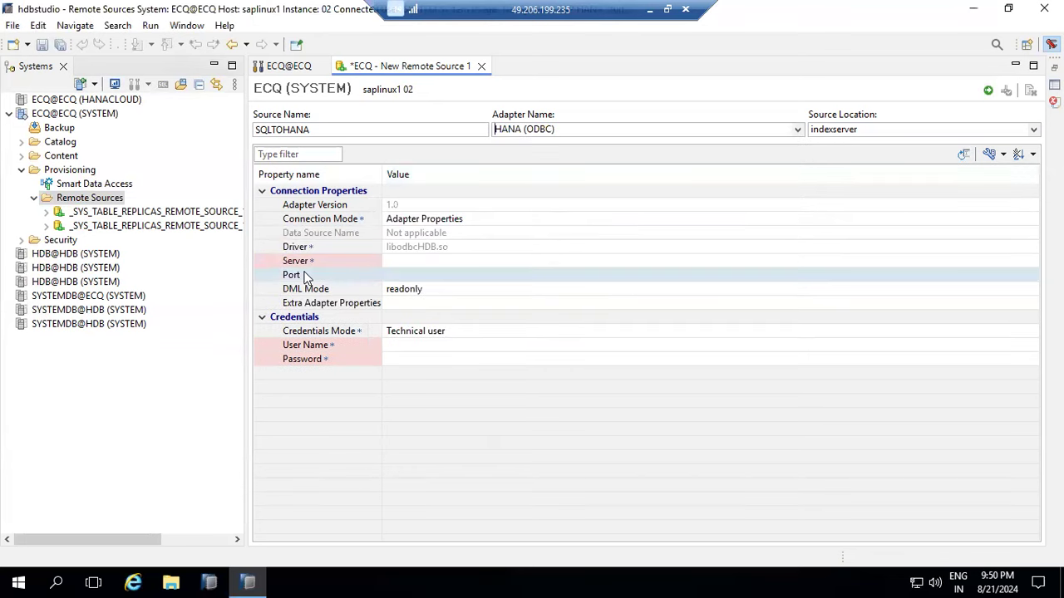
Set the server to kps4hana and the port to 30013.
click(396, 262)
text(saplinux1)
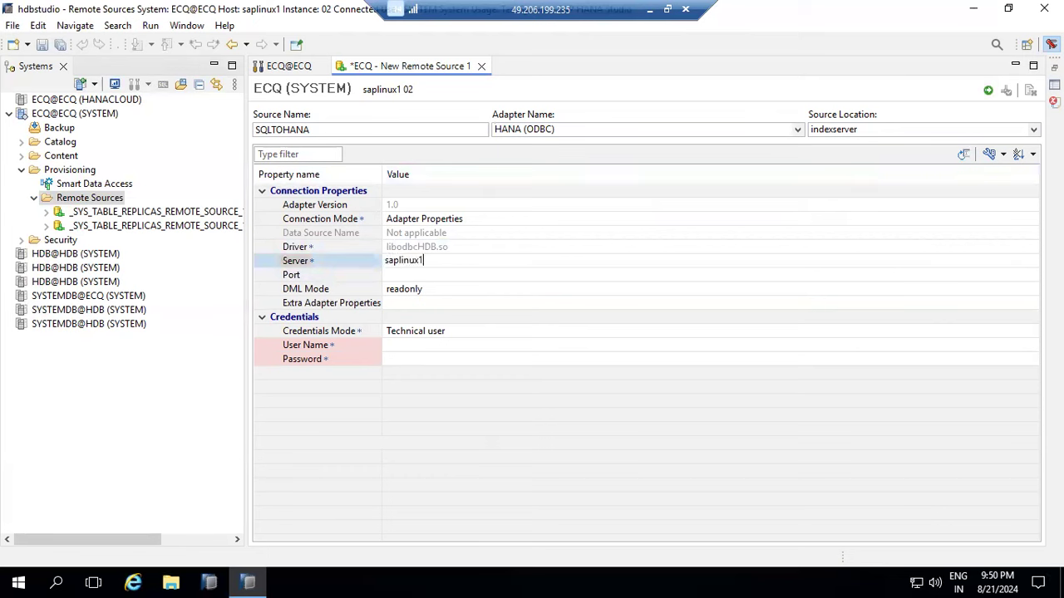
key(ctrl+a)
text(kps4hana)
click(409, 275)
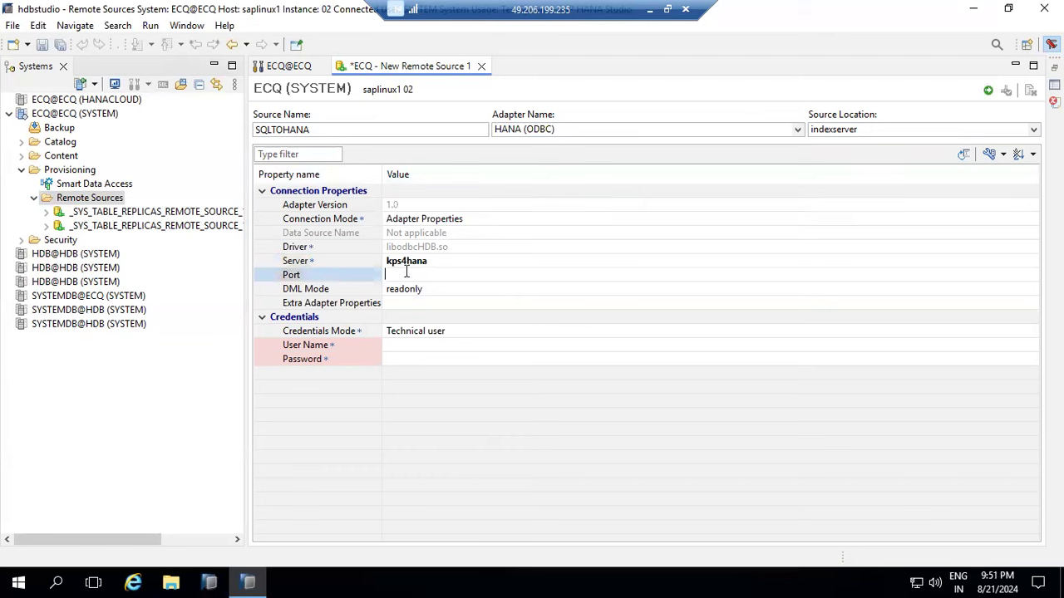
text(30013)
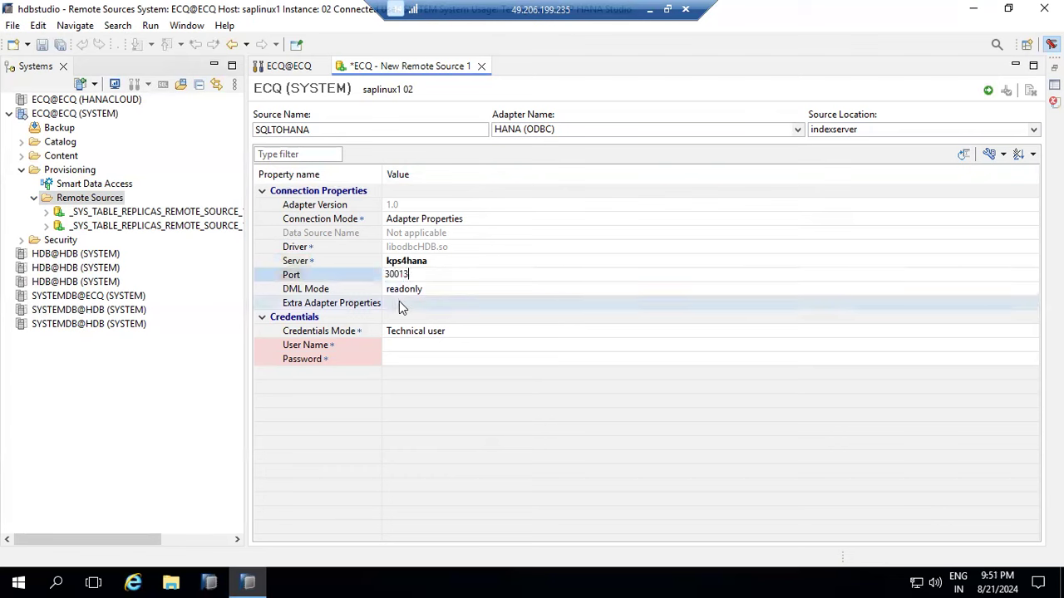
Enter the technical user name and its password.
click(418, 348)
text(system)
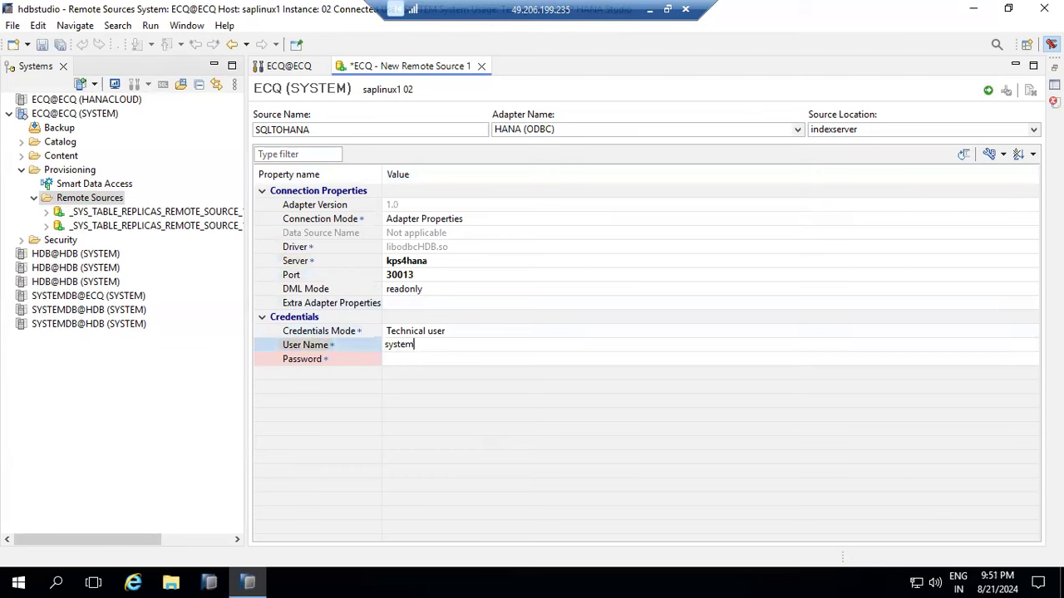
click(417, 355)
text(M********)
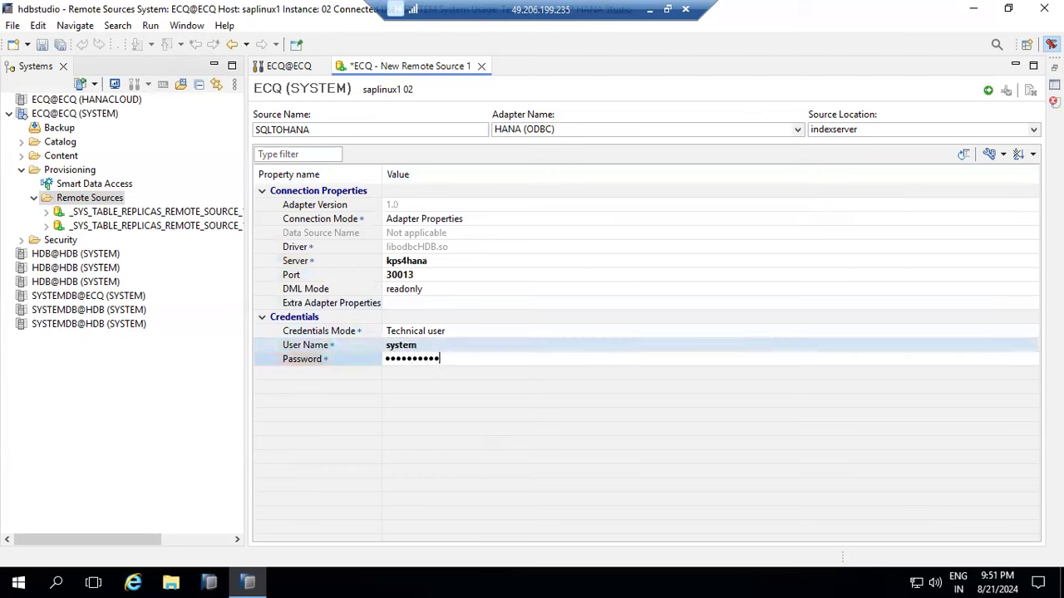
click(440, 377)
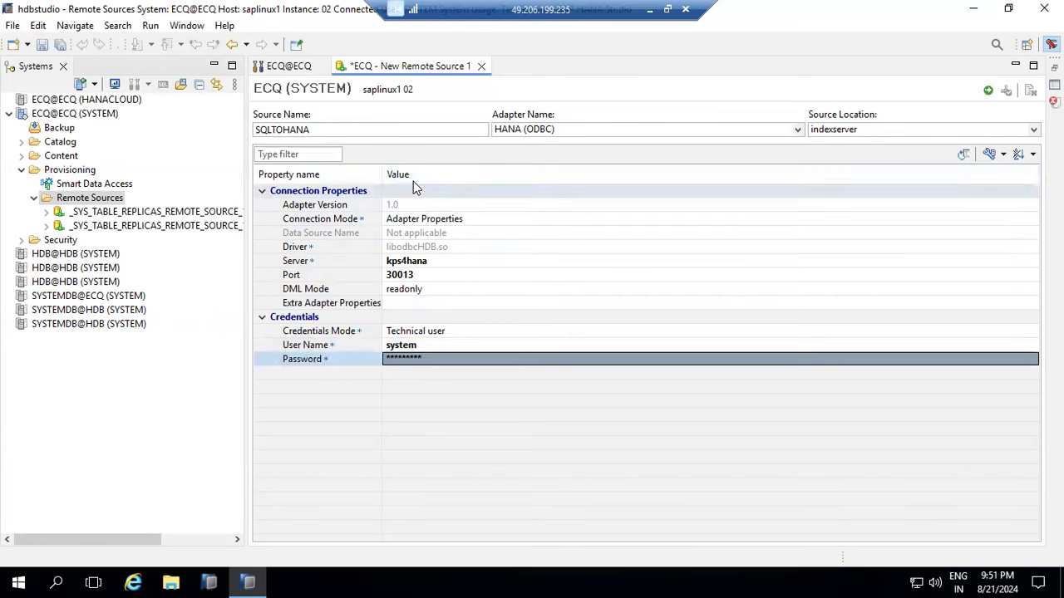
Rename the source to HANATOHANA and create the remote source.
click(269, 126)
drag(268, 126, 248, 124)
text(HANA)
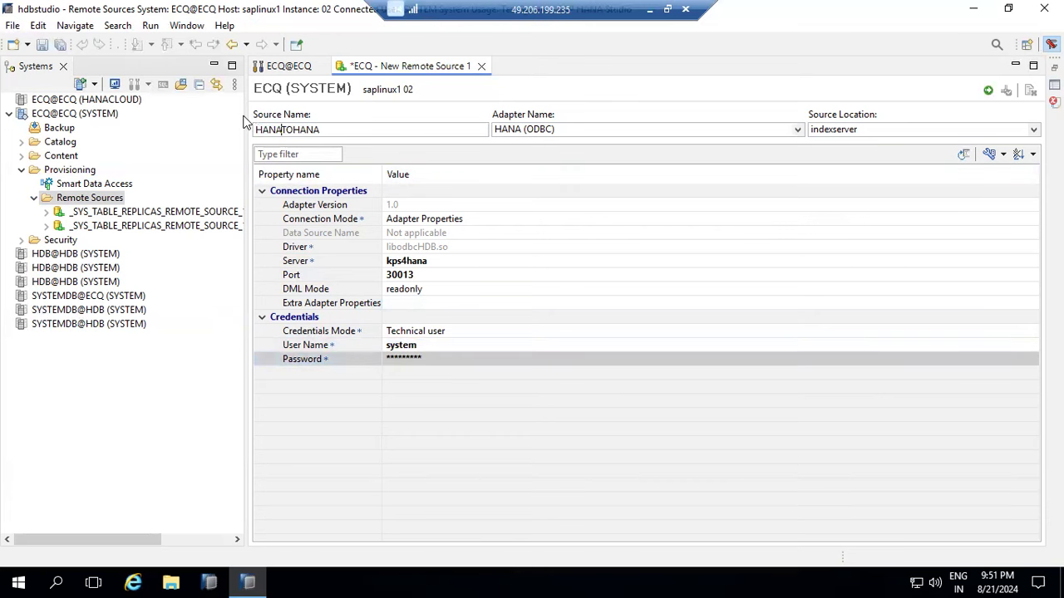
click(986, 91)
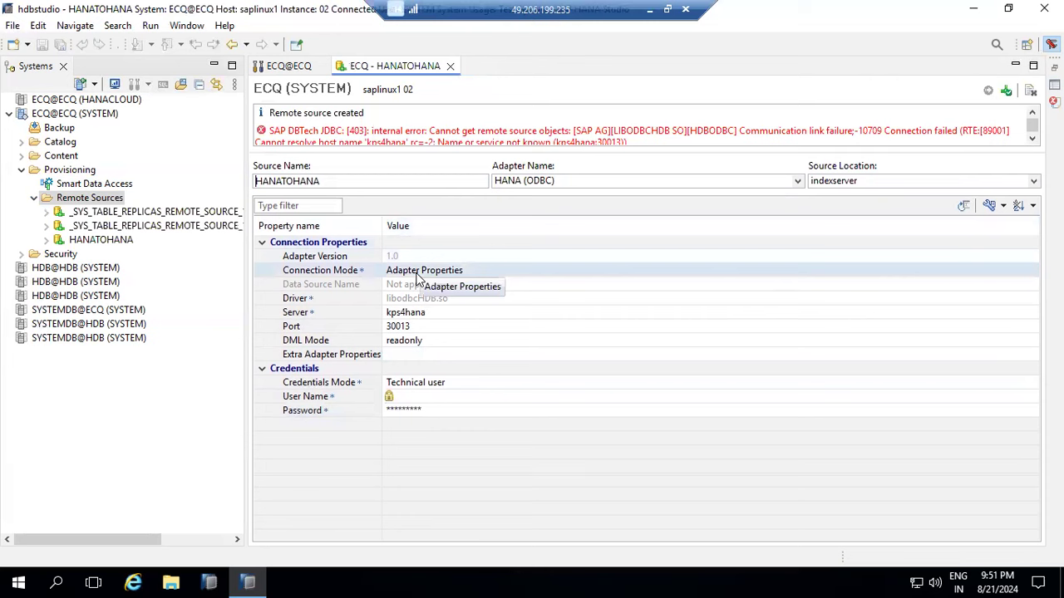
After the host error, change the server to saplinux1 and port to 30213, and save.
drag(341, 139, 307, 152)
drag(625, 137, 299, 138)
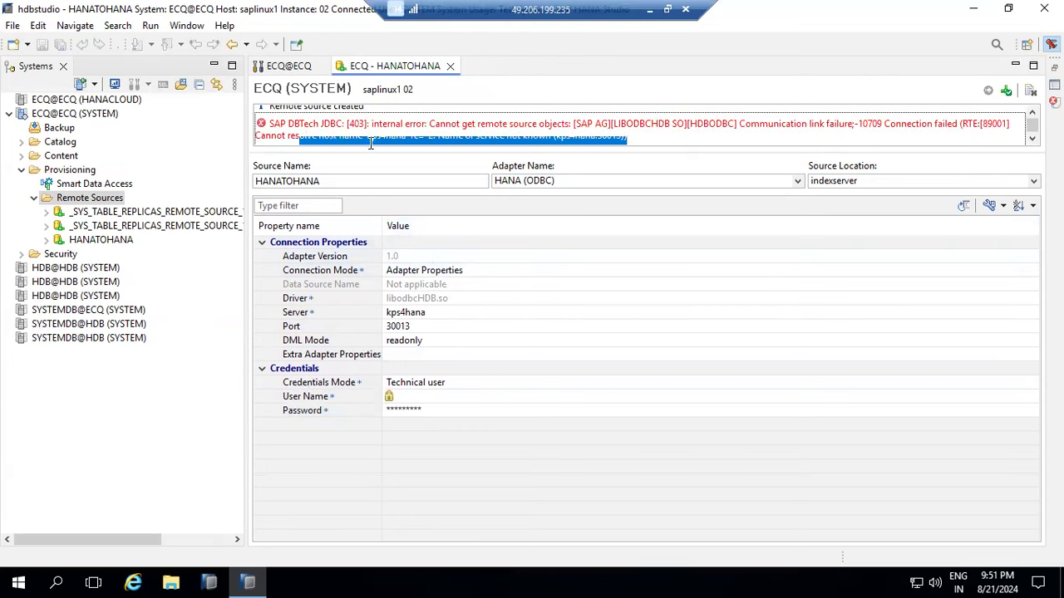
click(438, 316)
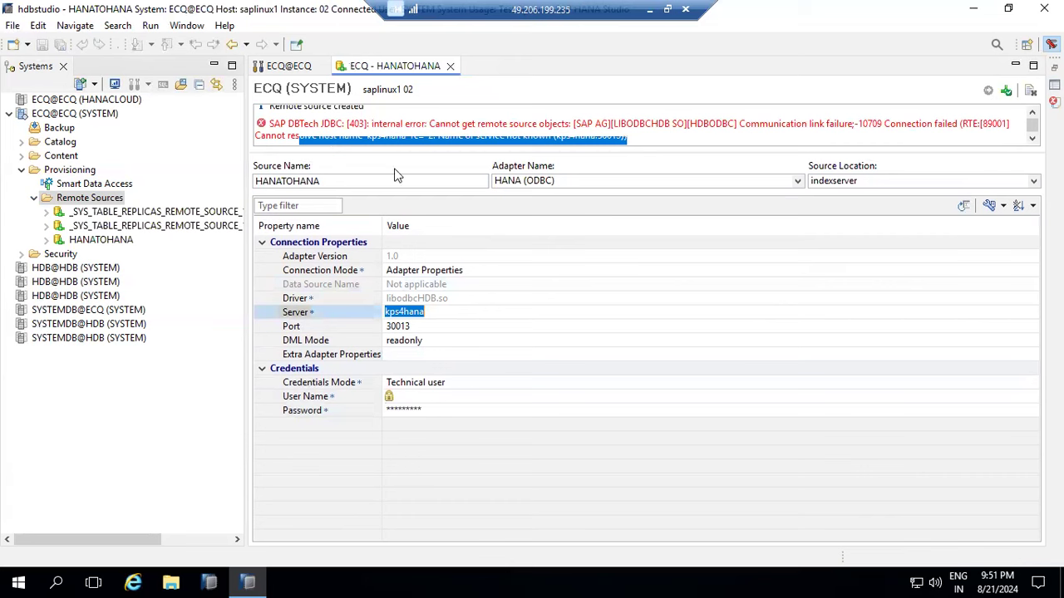
text(saplinux1)
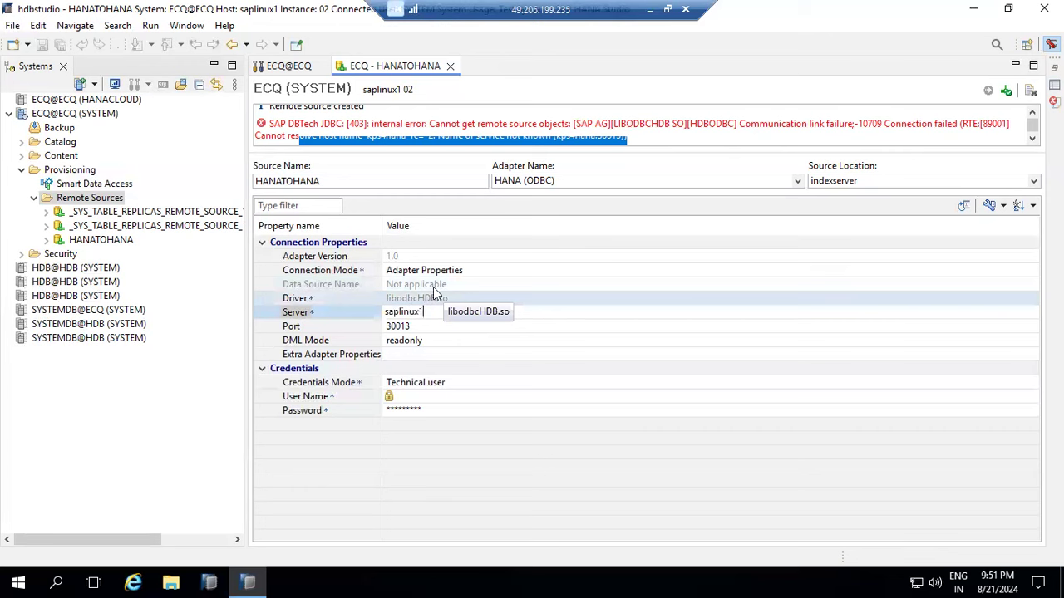
click(410, 327)
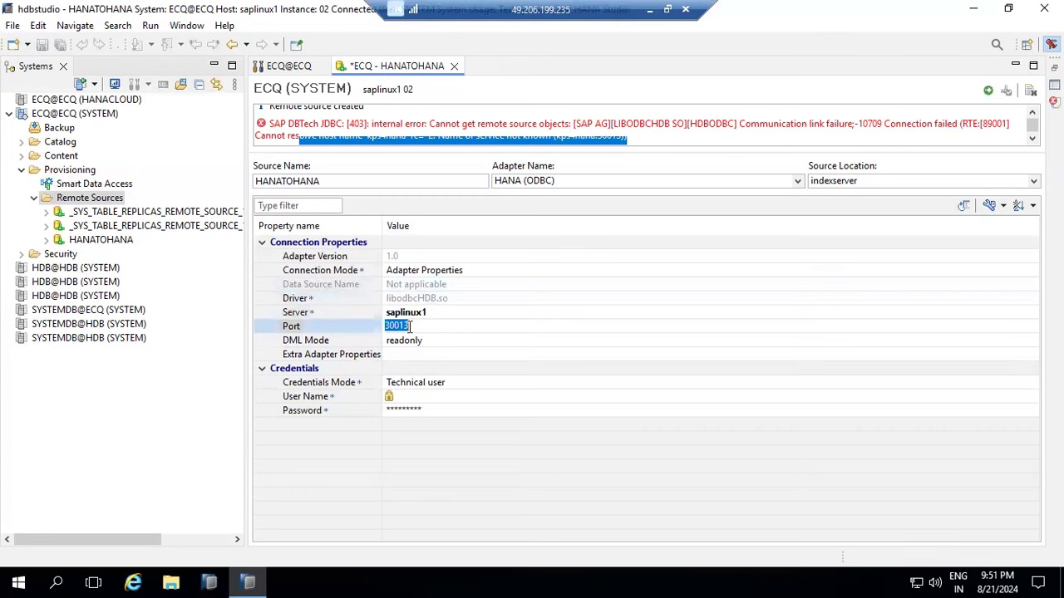
text(30213)
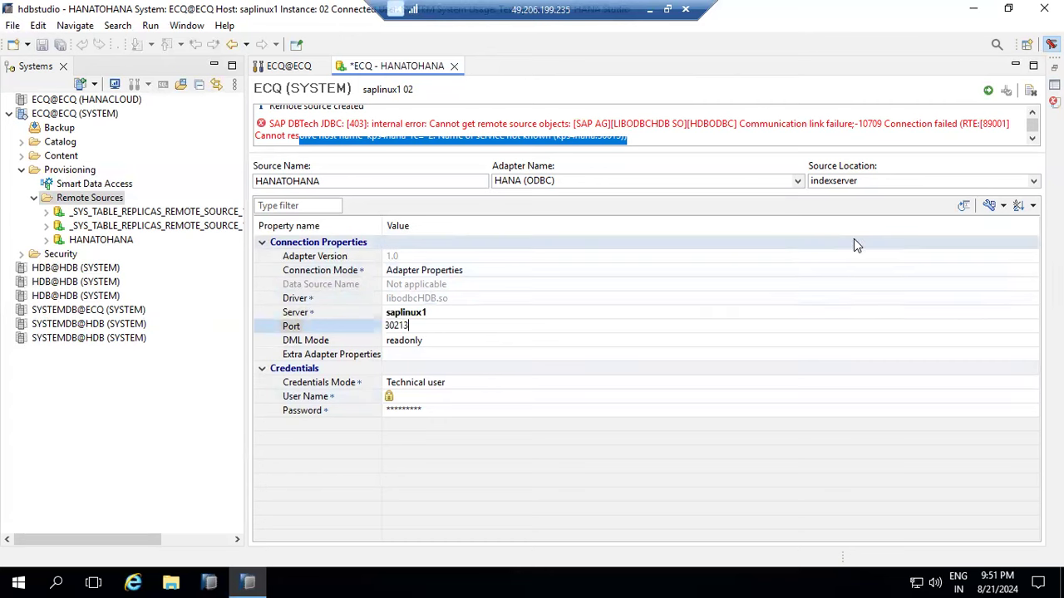
click(988, 93)
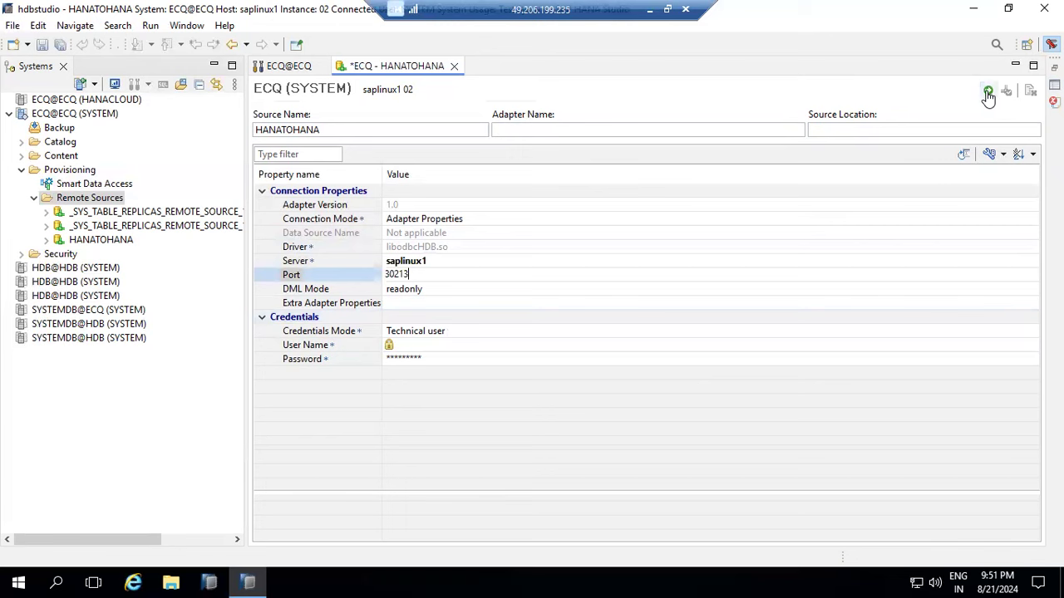
click(988, 93)
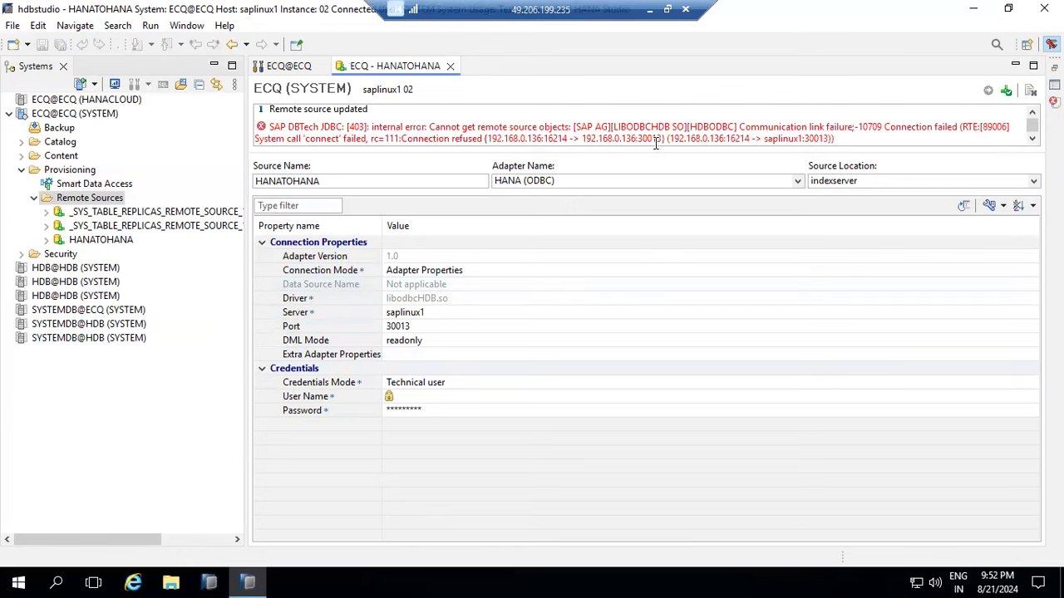
Change the port to 30215 and save so the remote source reconnects.
click(416, 328)
click(420, 326)
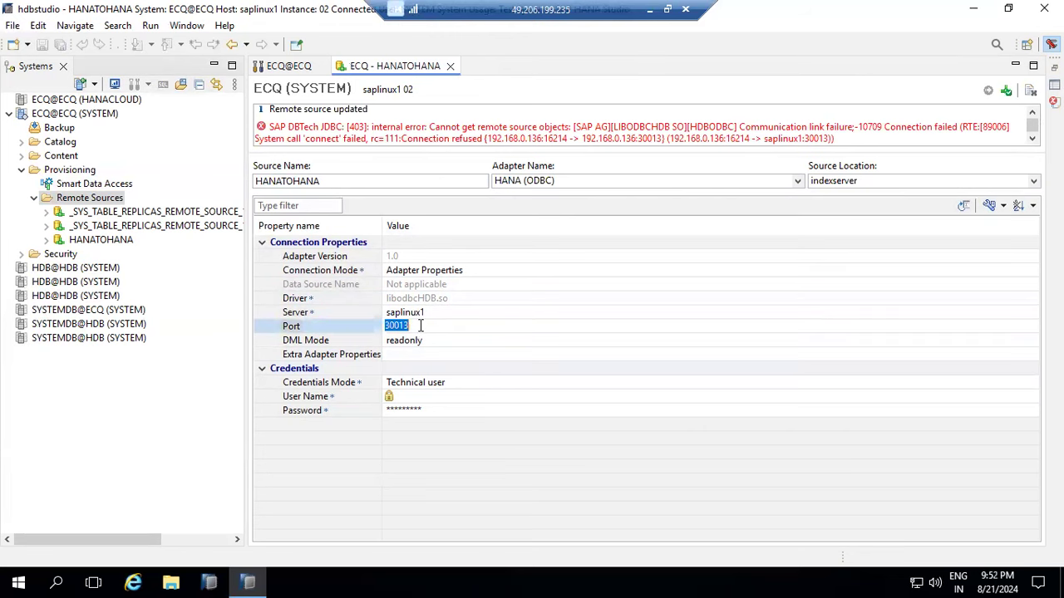
text(30215)
key(Return)
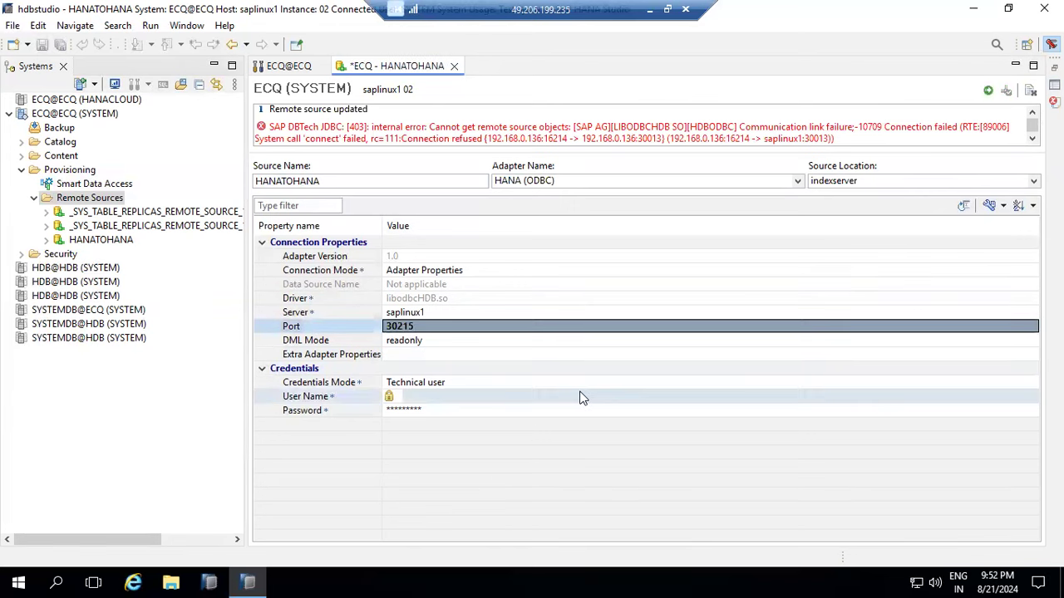
key(Return)
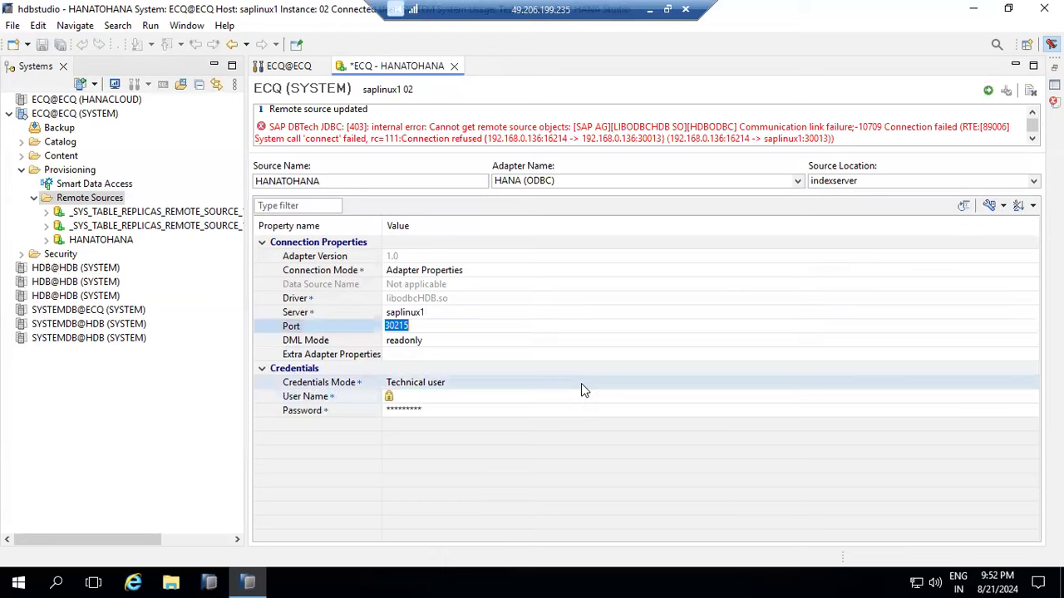
click(427, 354)
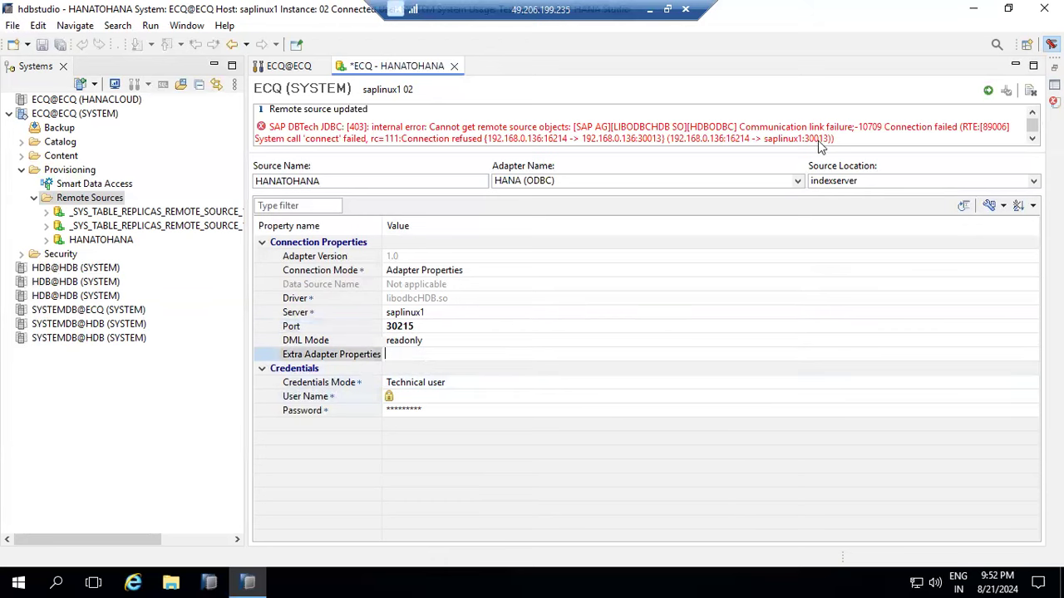
click(988, 92)
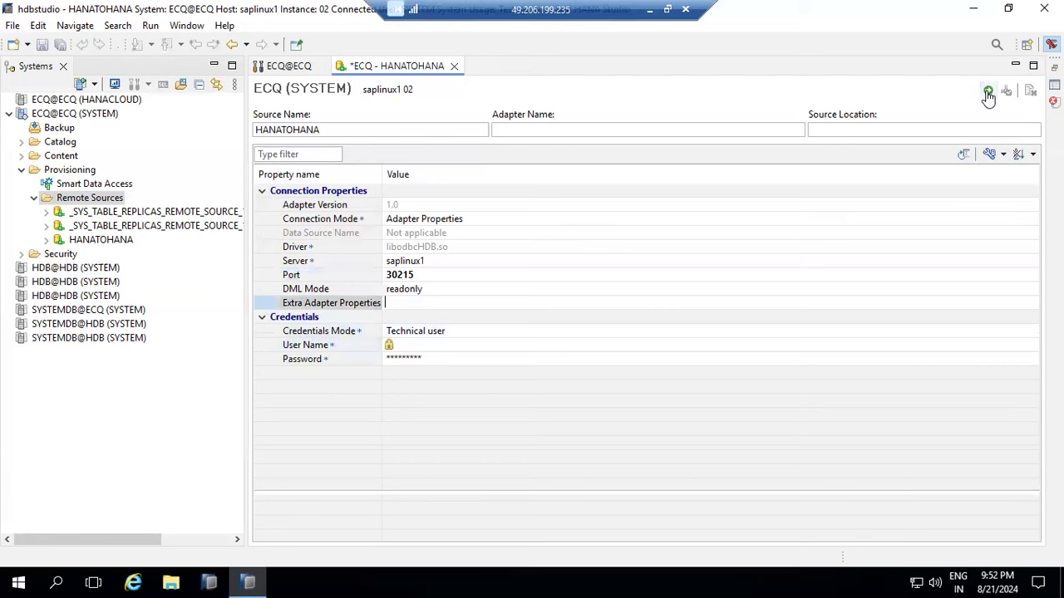
click(987, 93)
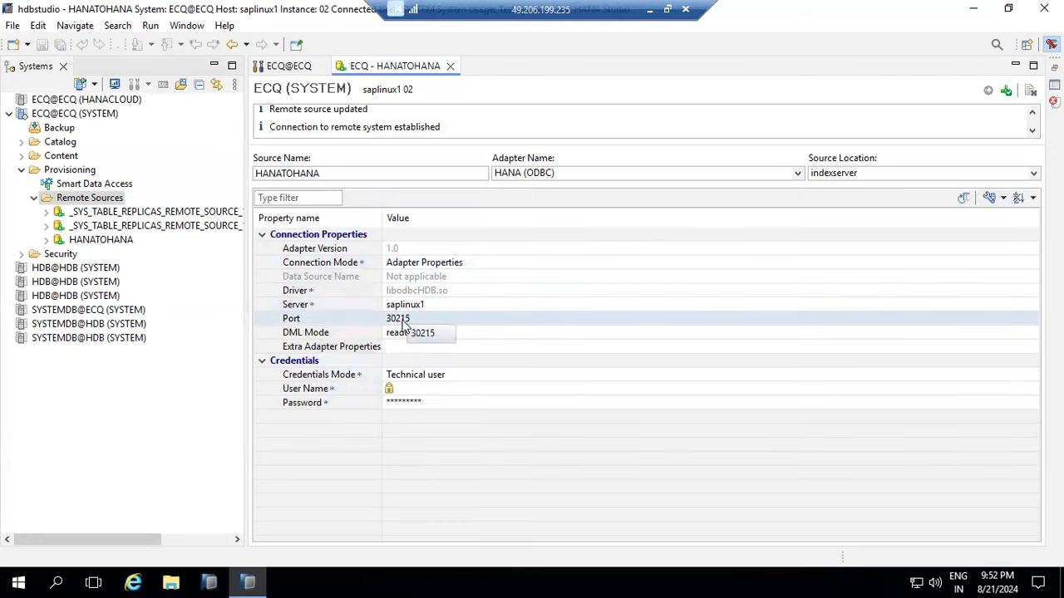
Keep the HANA (ODBC) adapter, open a second empty New Remote Source editor, then minimize HANA Studio.
click(527, 173)
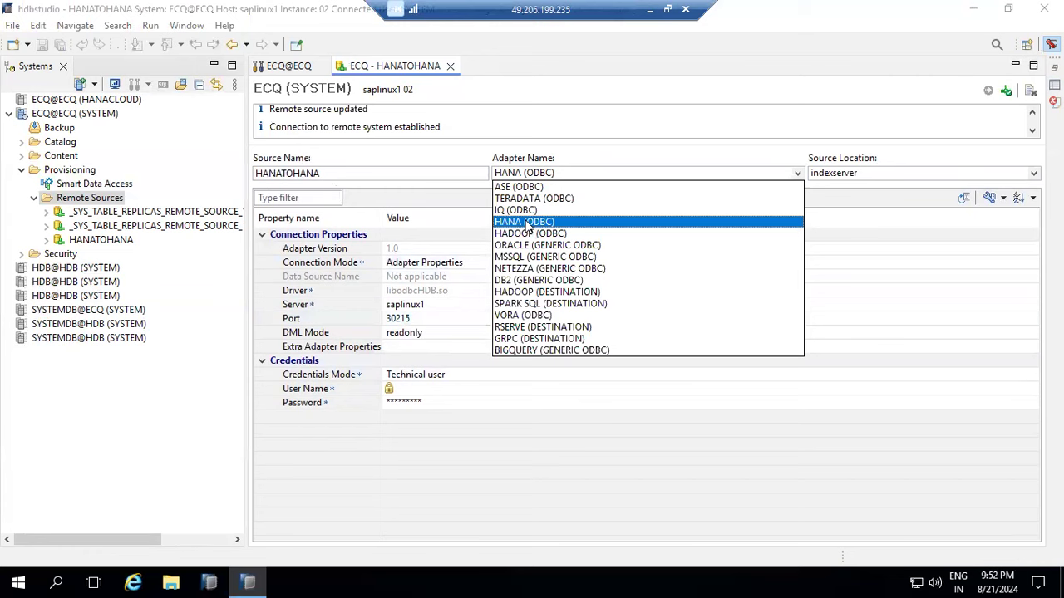
click(441, 493)
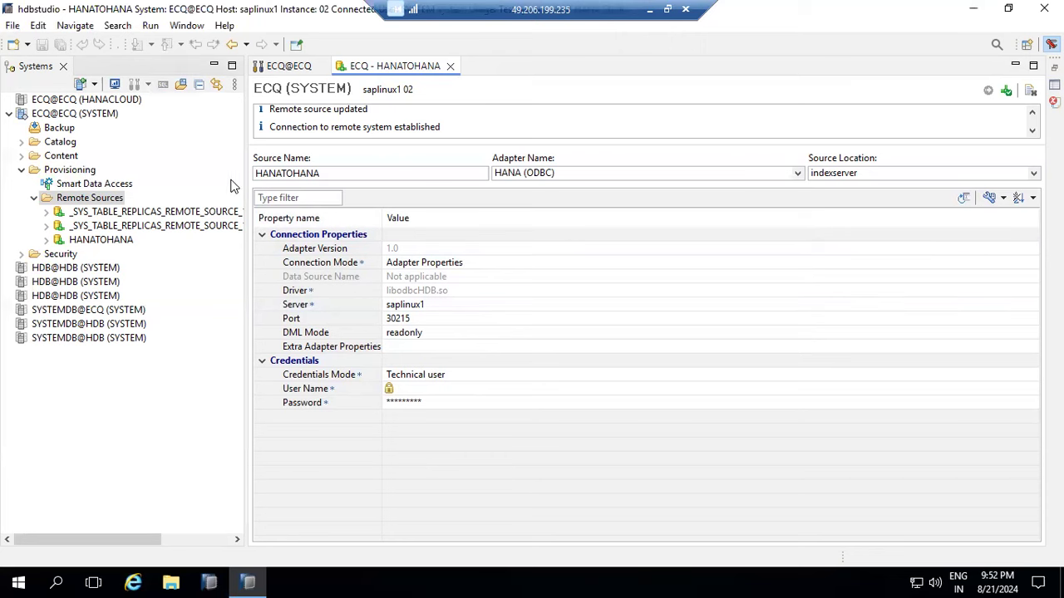
click(105, 202)
right_click(106, 204)
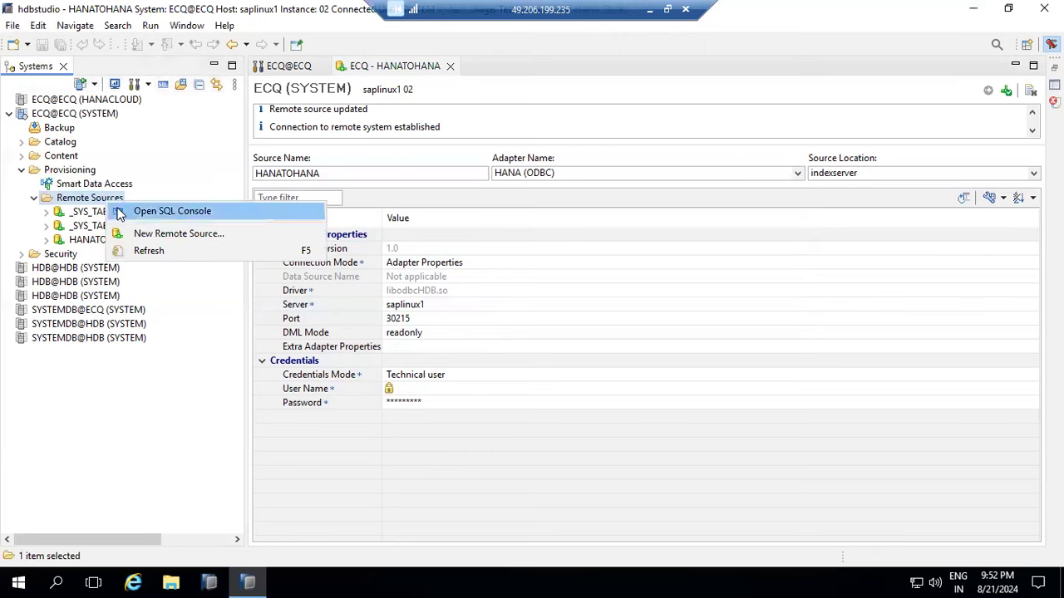
click(139, 231)
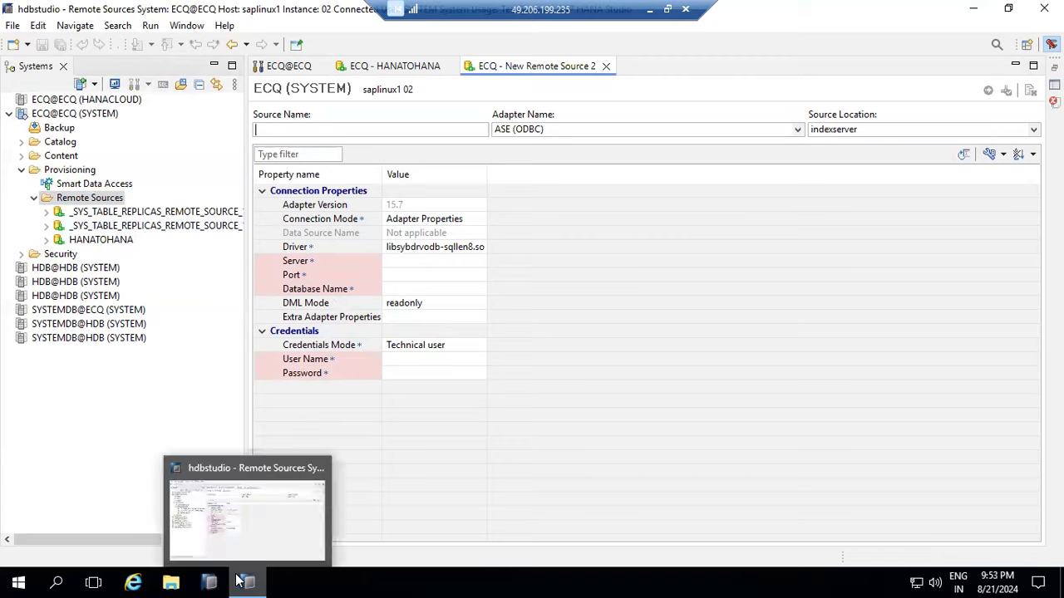
click(239, 580)
Launch PuTTY and log into the saved kps4hana session as root, maximizing the terminal.
double_click(436, 192)
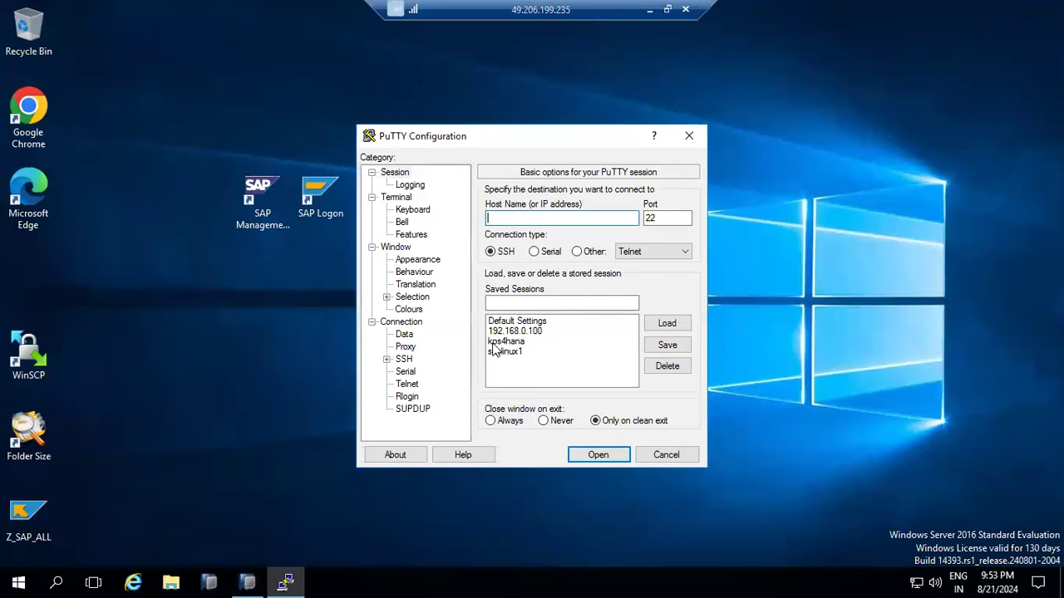
double_click(494, 342)
text(root)
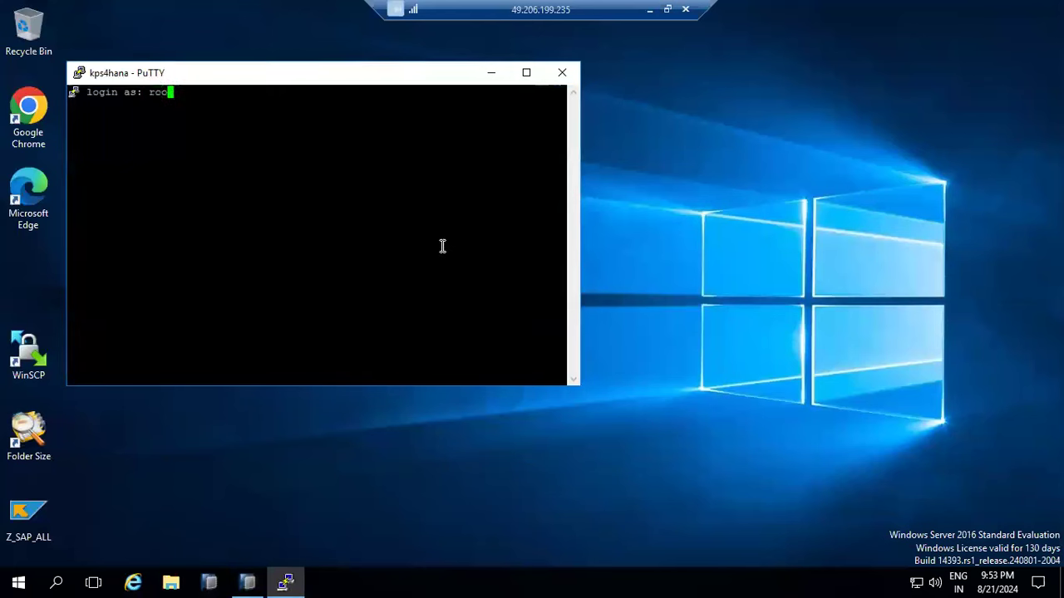
key(Return)
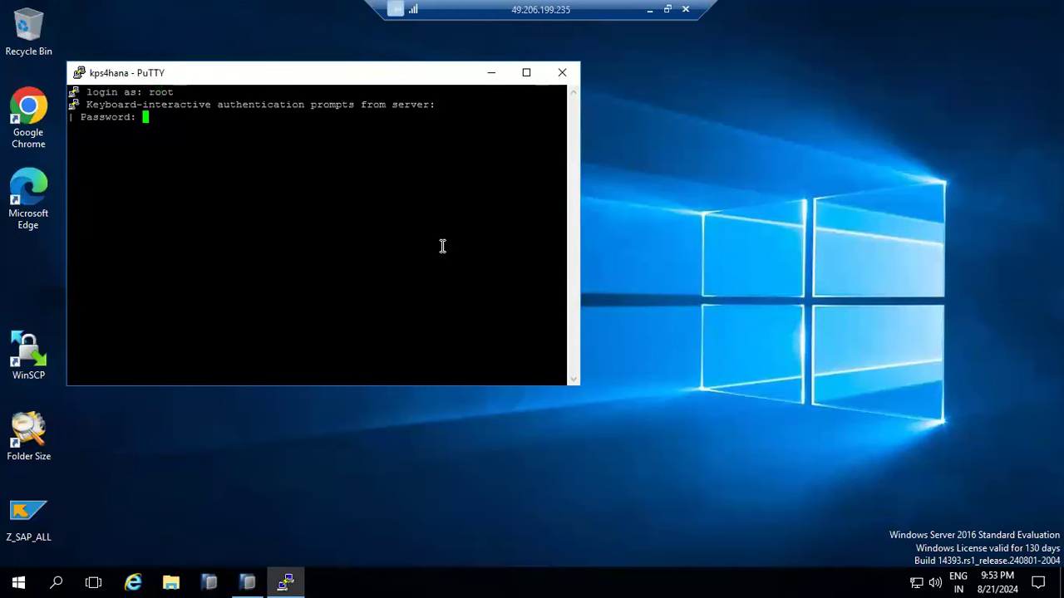
key(Return)
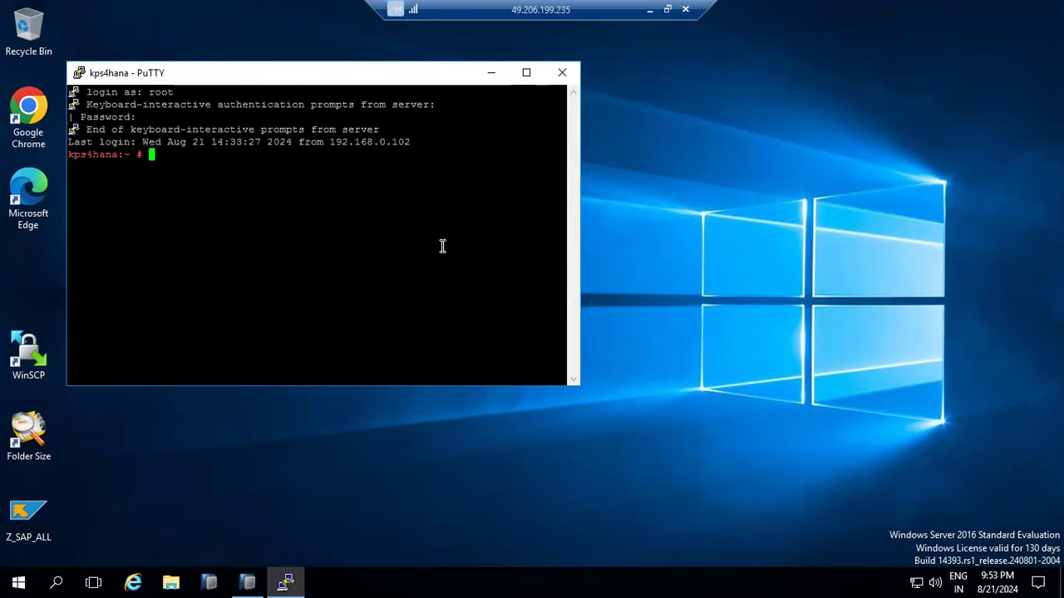
click(526, 72)
Check memory with free -g and list HDB processes with ps -ef | grep -i hdb.
text(free -g)
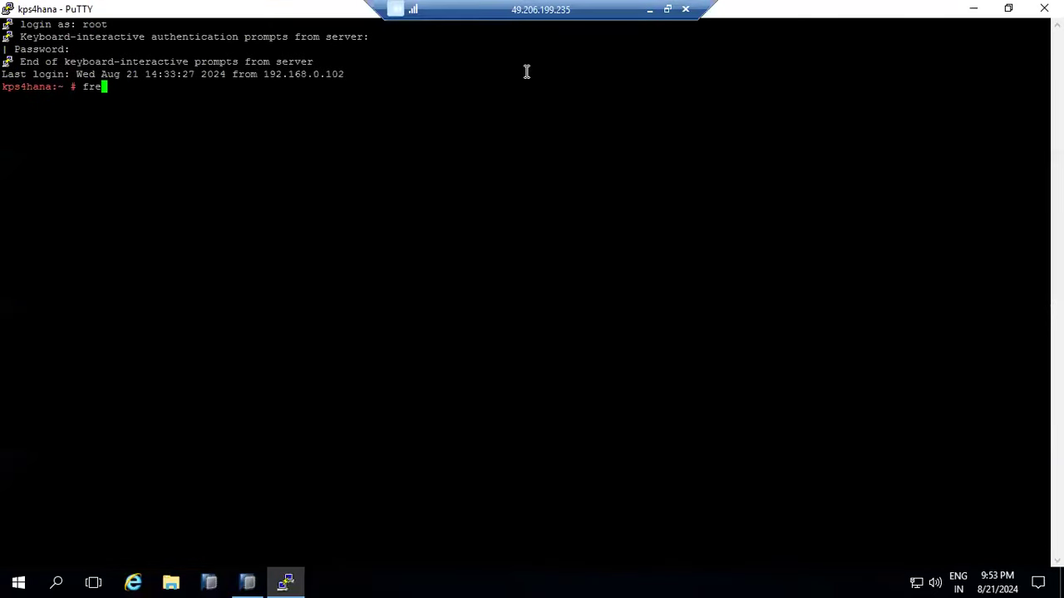
key(Return)
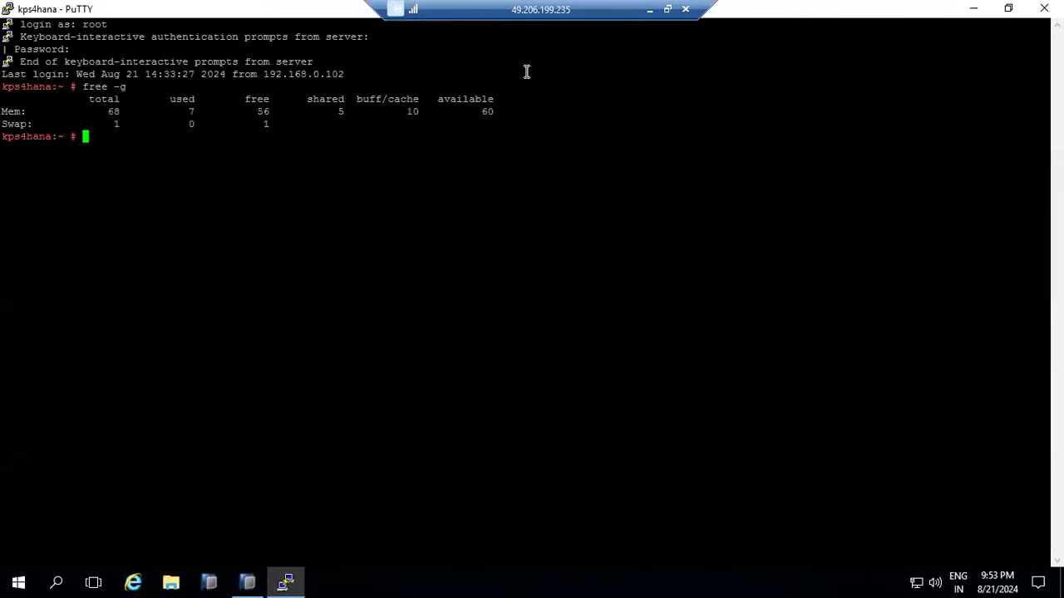
text(ps e-f)
key(ctrl+c)
text(ps -ef |g)
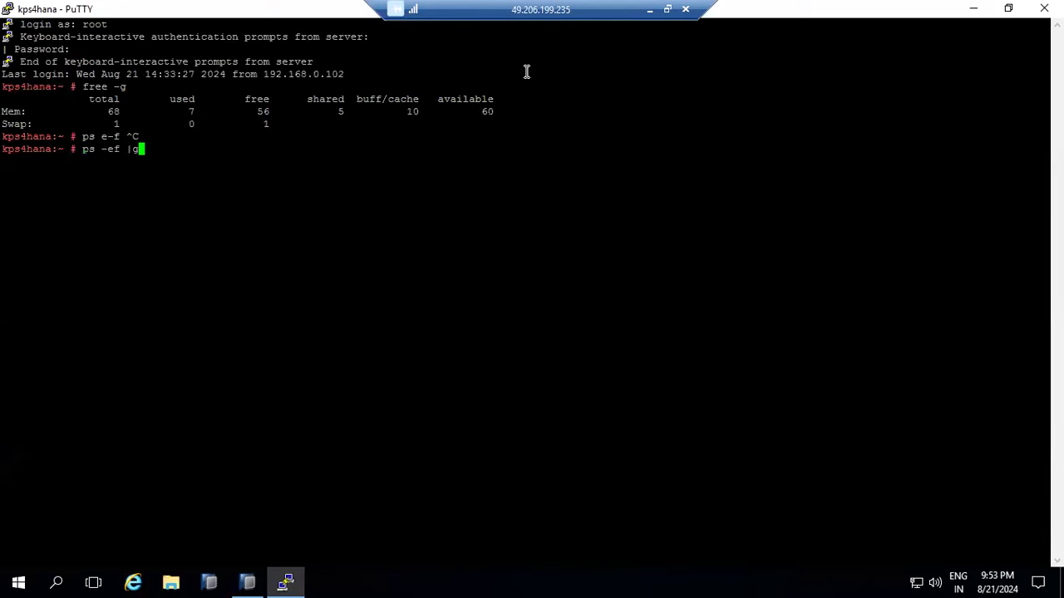
key(BackSpace)
text(grpe -i hdb)
key(Return)
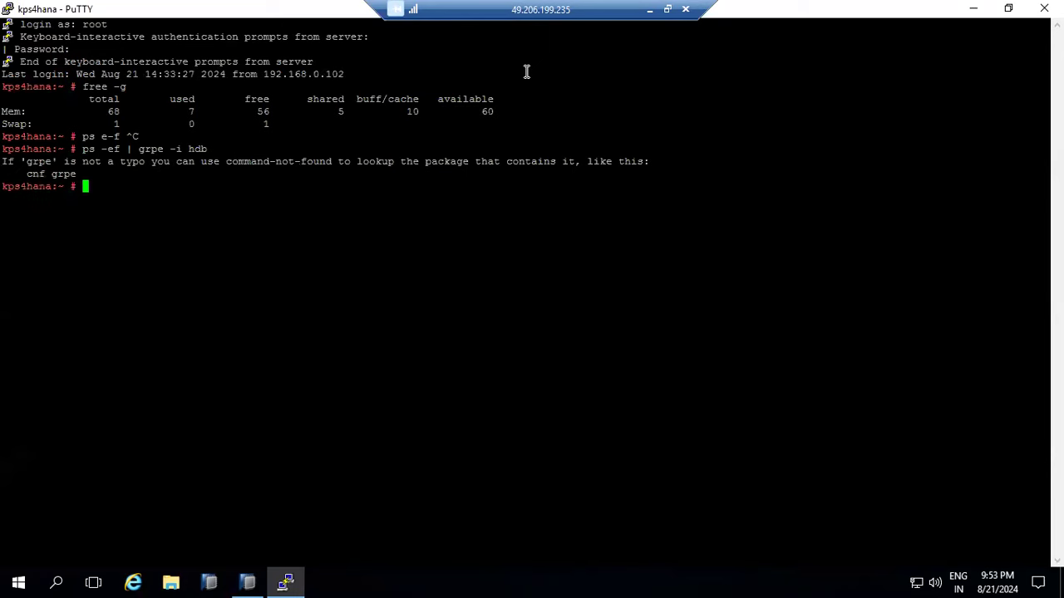
text(ps -ef | grep -i hdb)
key(Return)
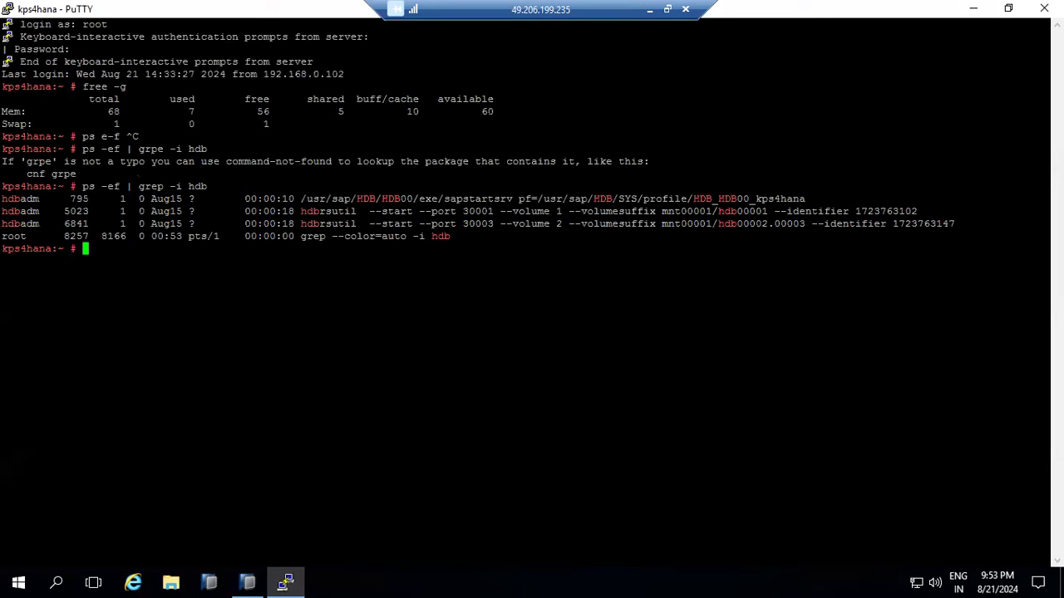
Close the PuTTY session and bring HANA Studio back to the front.
click(1044, 8)
click(541, 352)
click(248, 582)
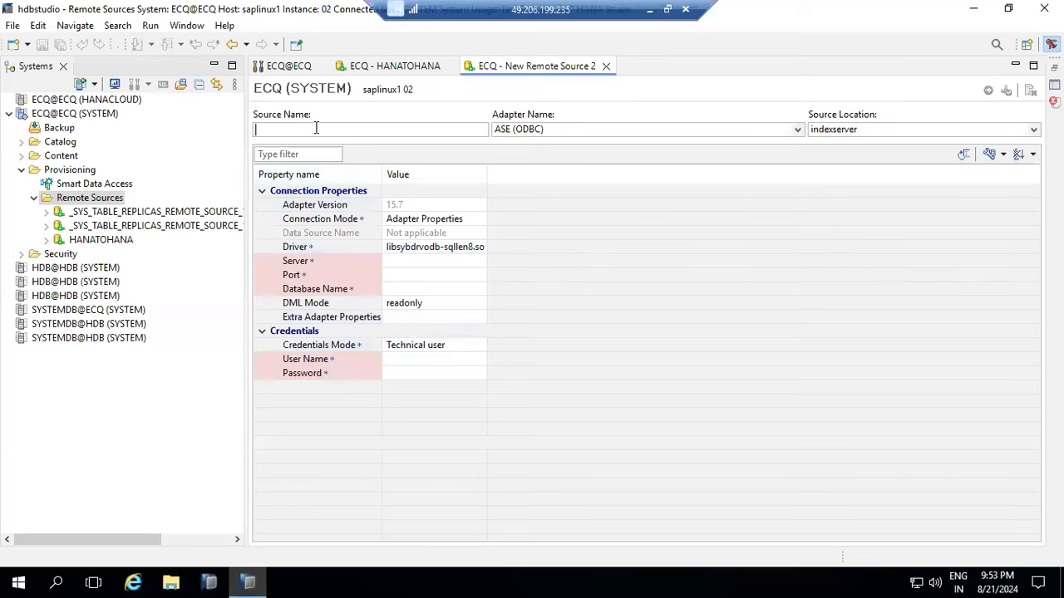
Close the empty New Remote Source 2 editor without changing the adapter.
click(537, 129)
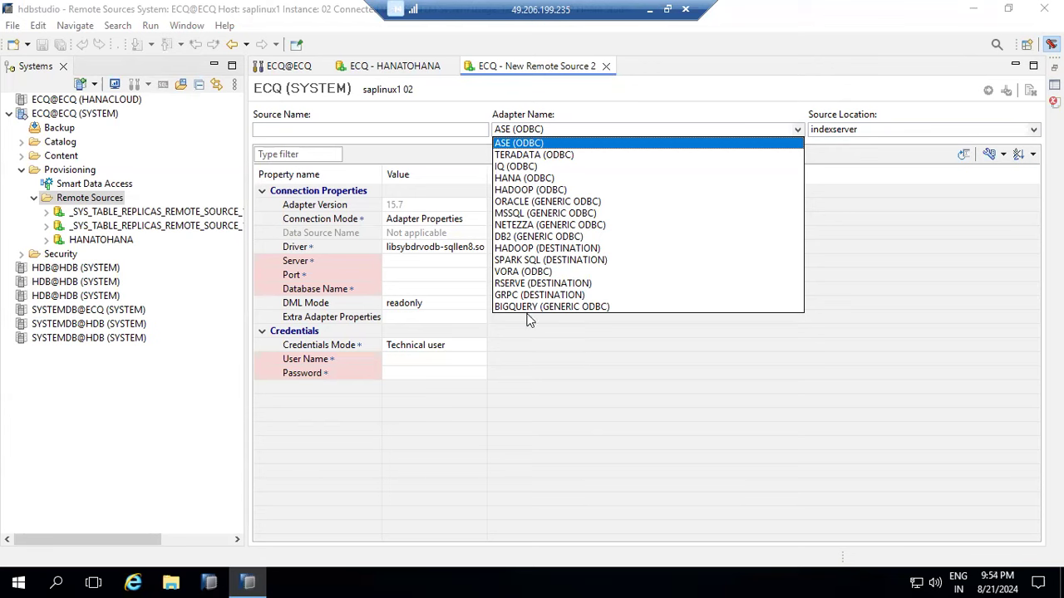
click(483, 384)
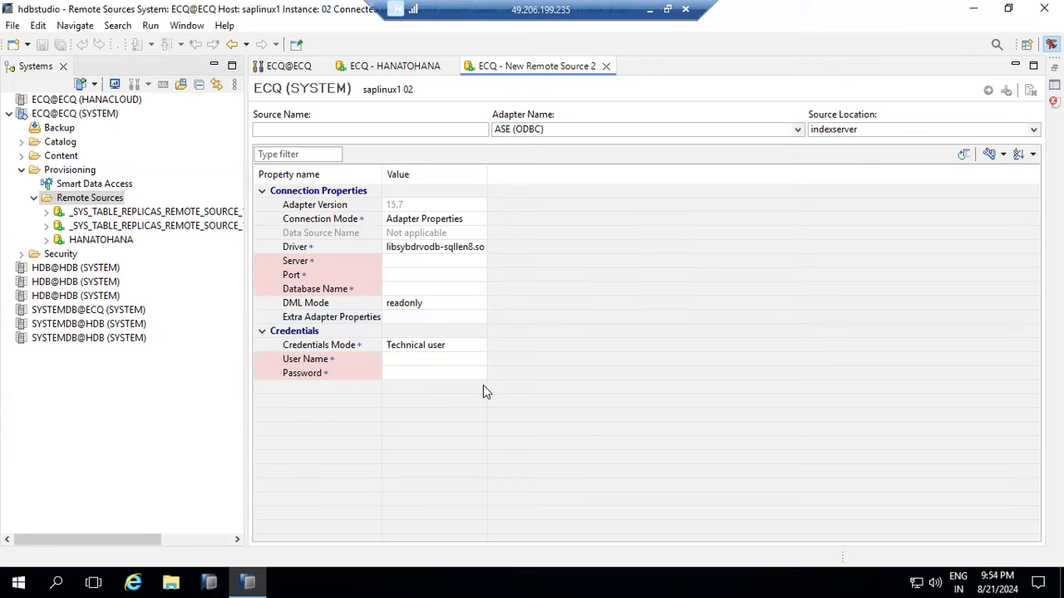
click(606, 65)
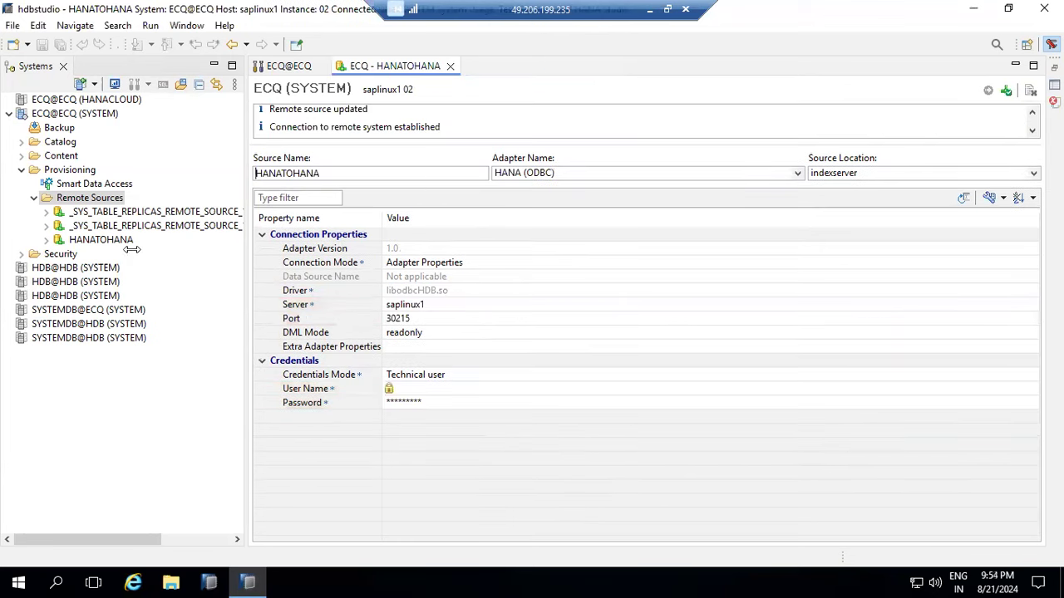
Expand and collapse the remote sources in the tree, then close the HANATOHANA editor.
click(46, 212)
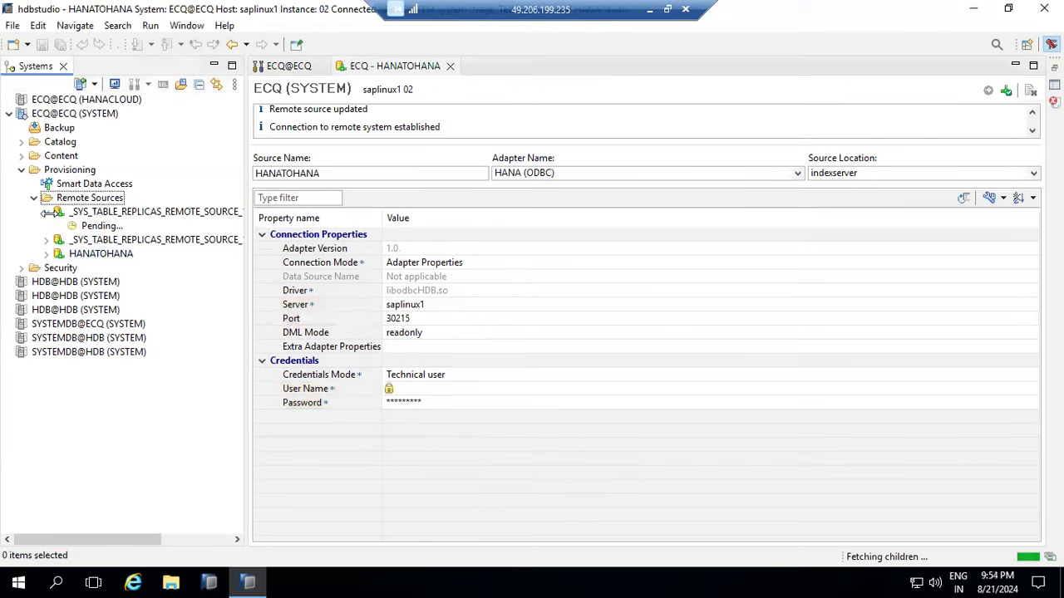
click(47, 239)
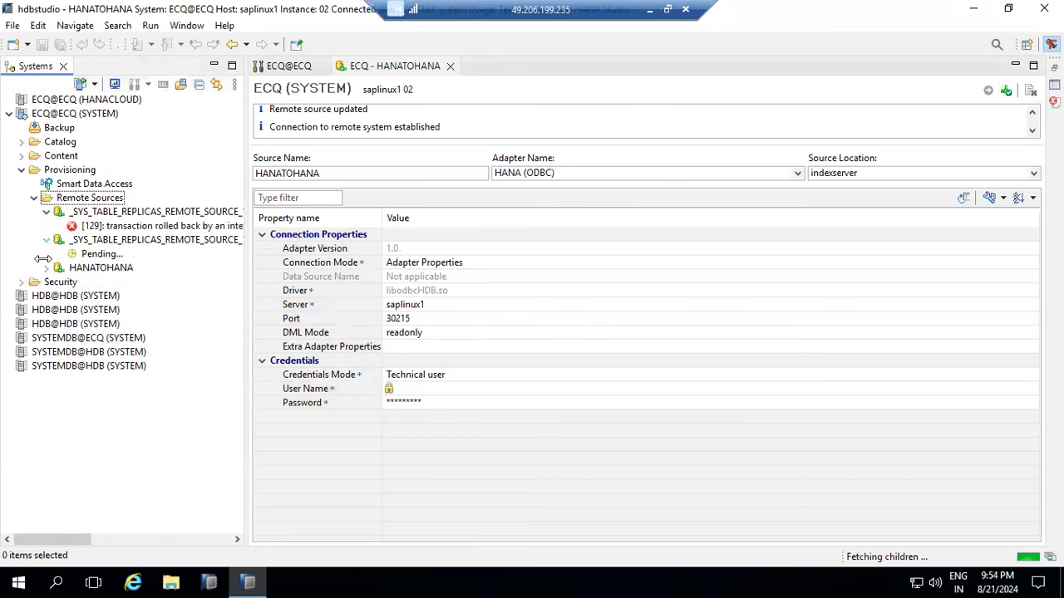
click(46, 267)
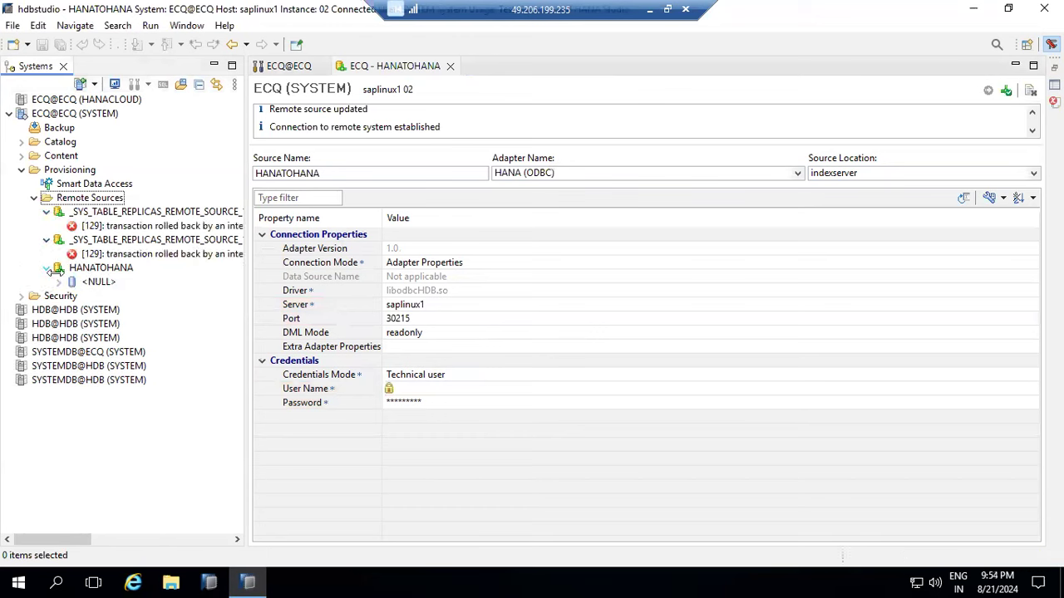
click(46, 267)
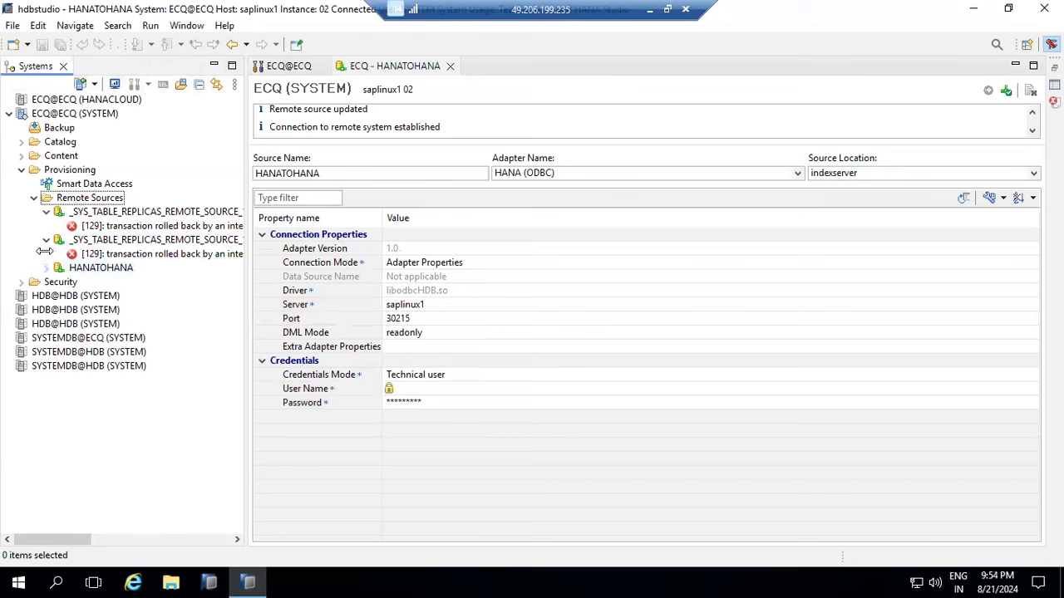
click(47, 239)
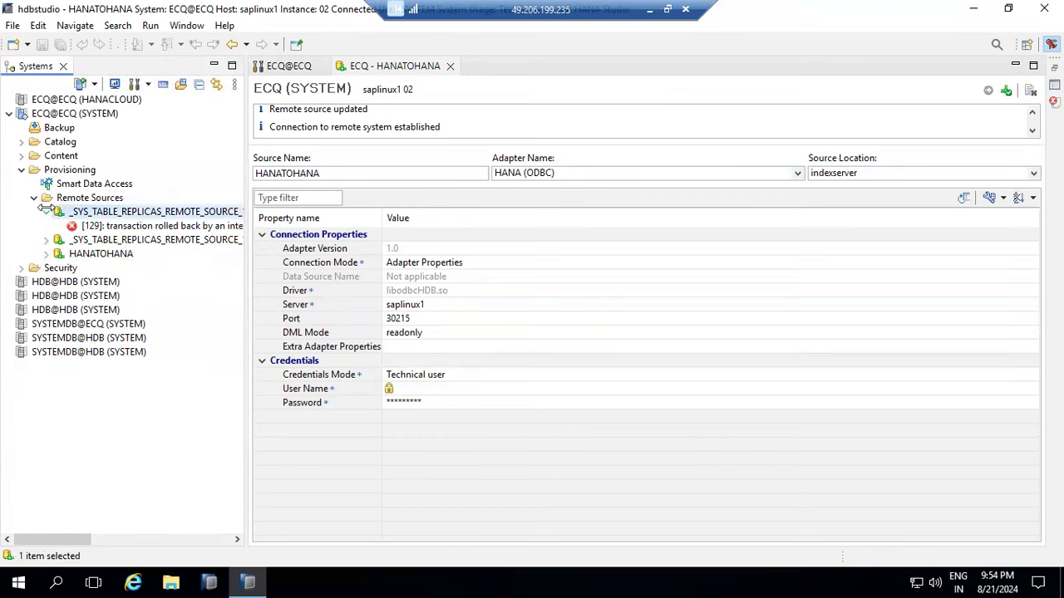
click(46, 212)
click(76, 240)
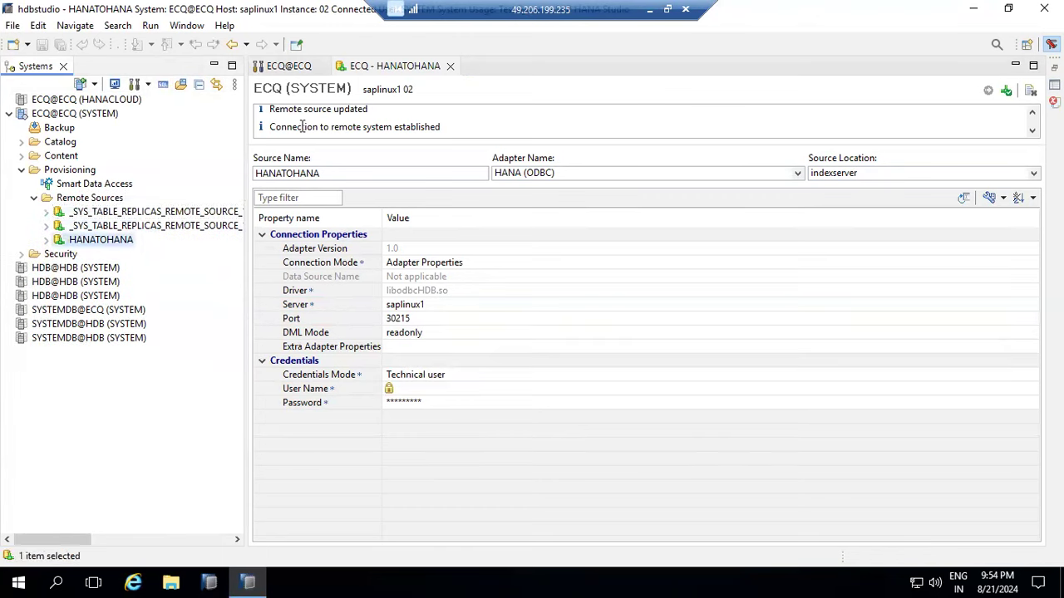
click(449, 67)
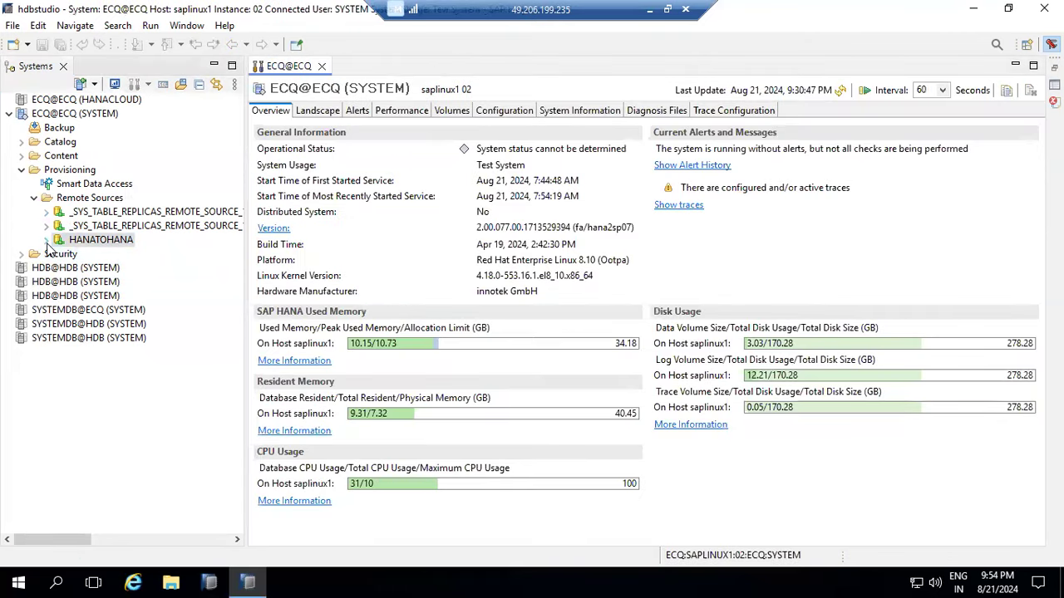
In Paint, draw a red line from HANA to SQL, then return to the remote session.
click(649, 10)
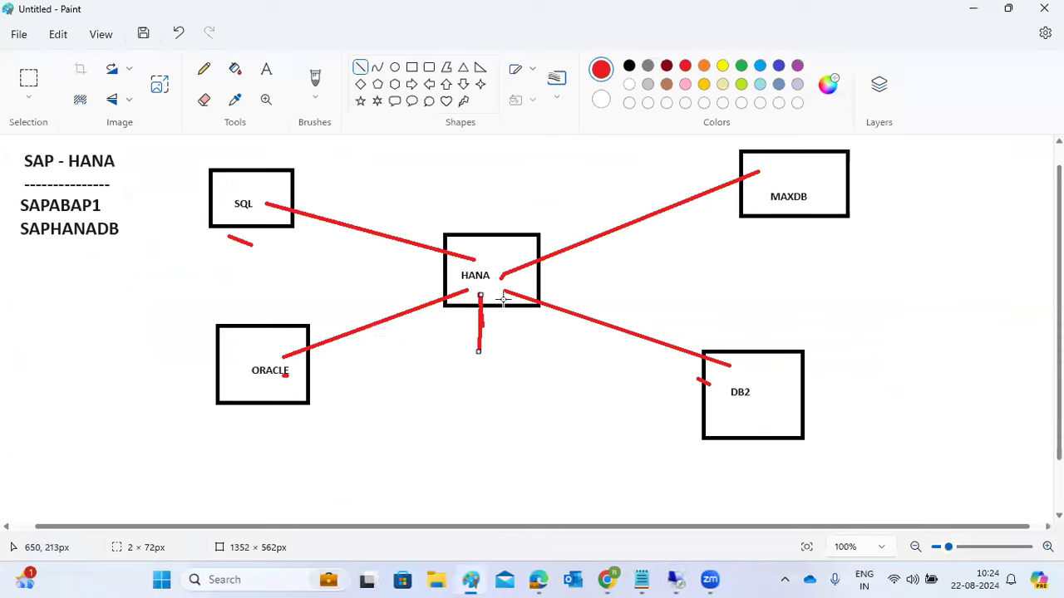
mouse_move(474, 261)
mouse_down()
mouse_move(404, 246)
mouse_move(316, 208)
mouse_move(268, 203)
mouse_up()
click(674, 579)
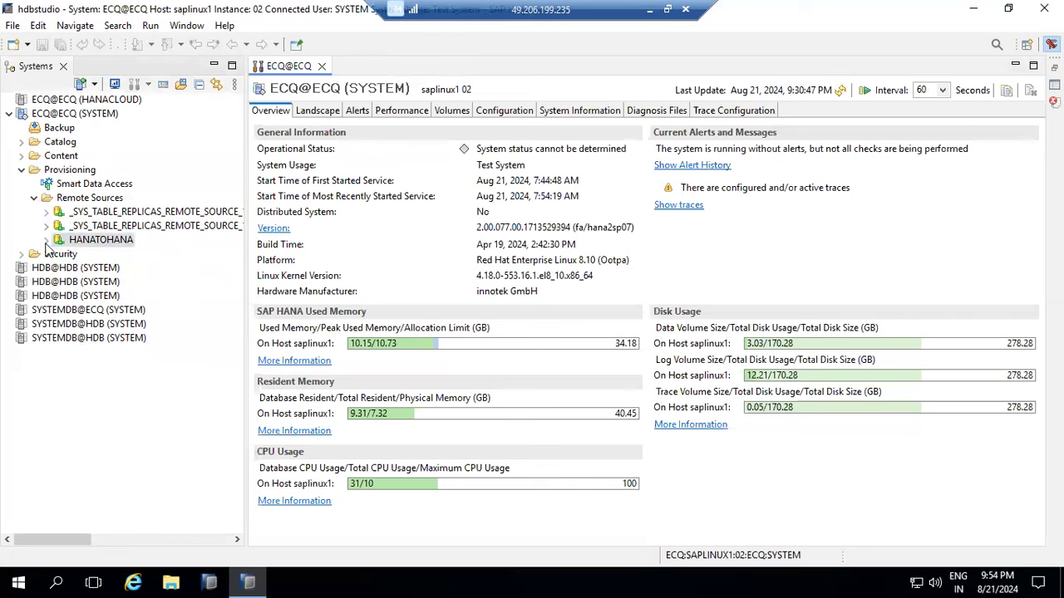
Add the HANACLOUD table ZTRAINING from HANATOHANA as a virtual table in schema SYSTEM.
click(46, 240)
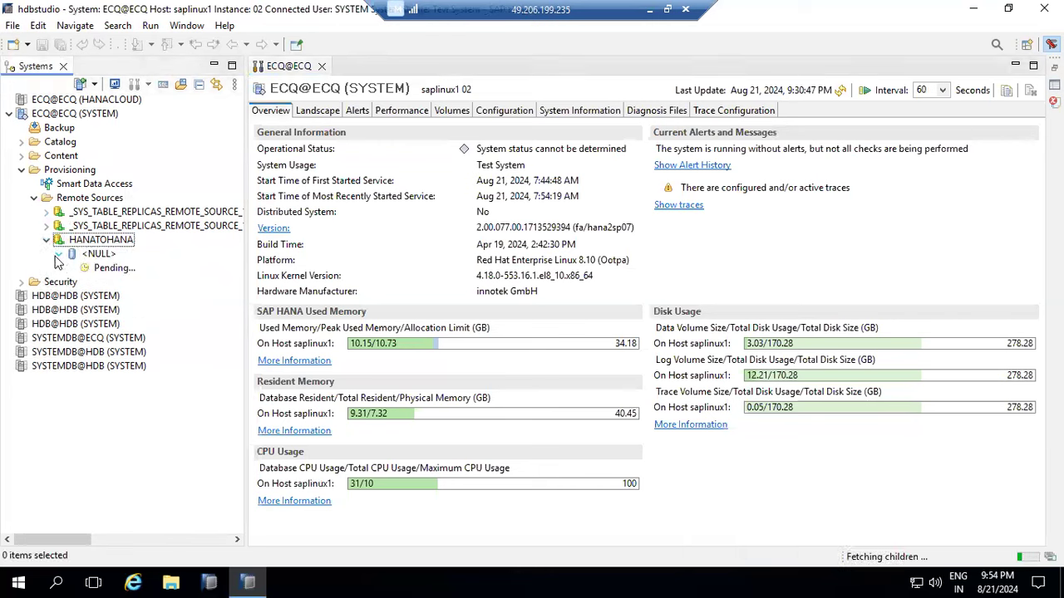
scroll(138, 330, down, 1)
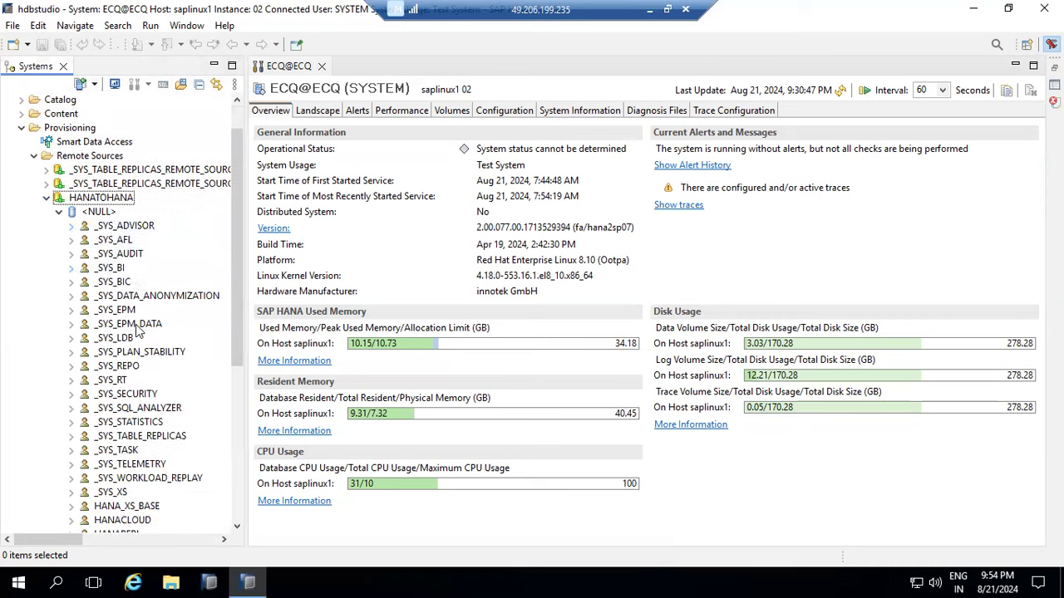
scroll(137, 330, down, 3)
scroll(137, 327, down, 1)
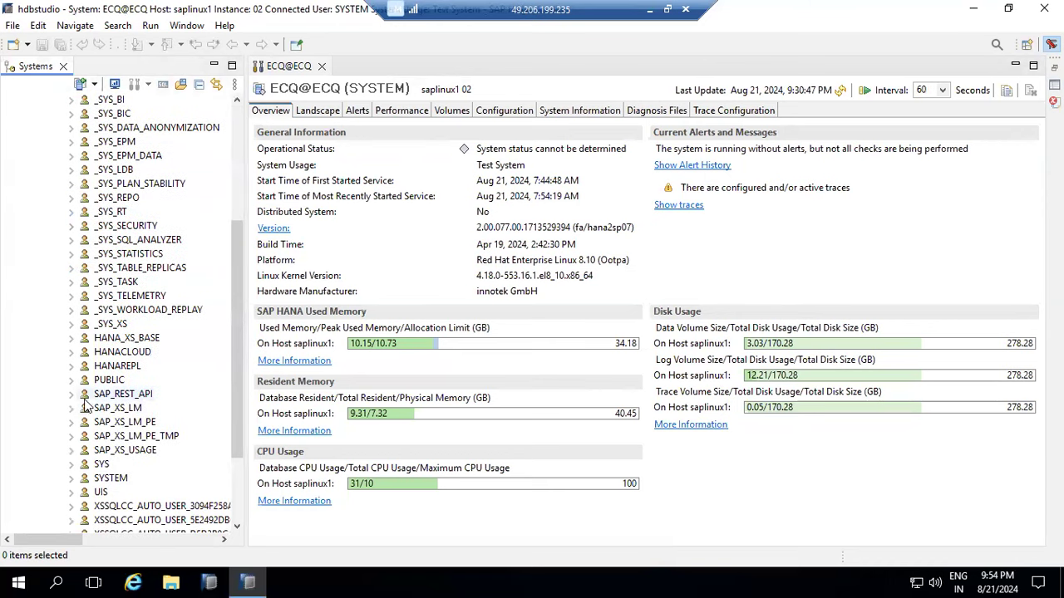
click(72, 352)
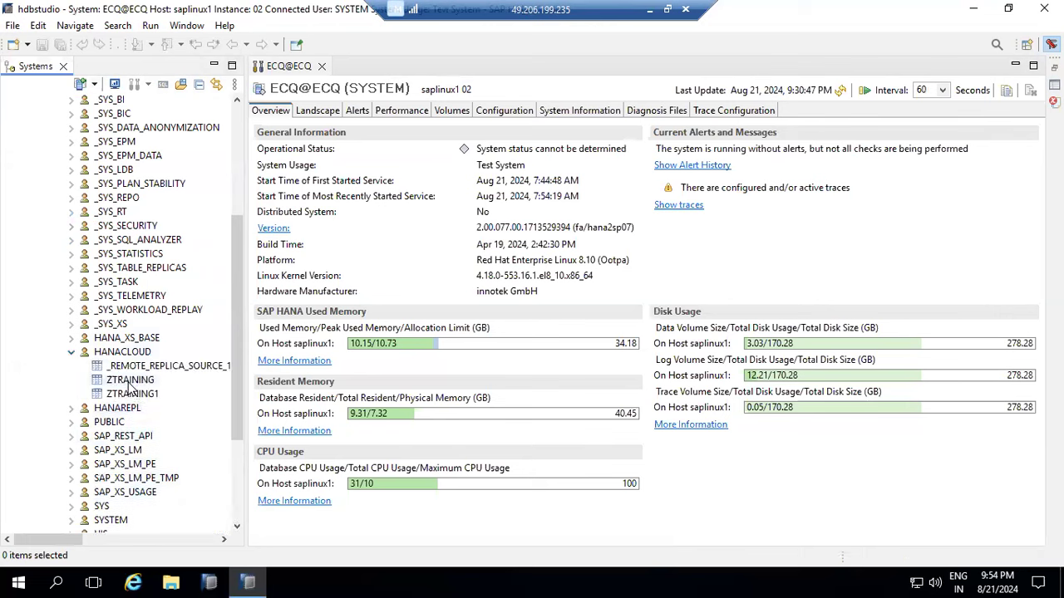
click(128, 384)
right_click(129, 384)
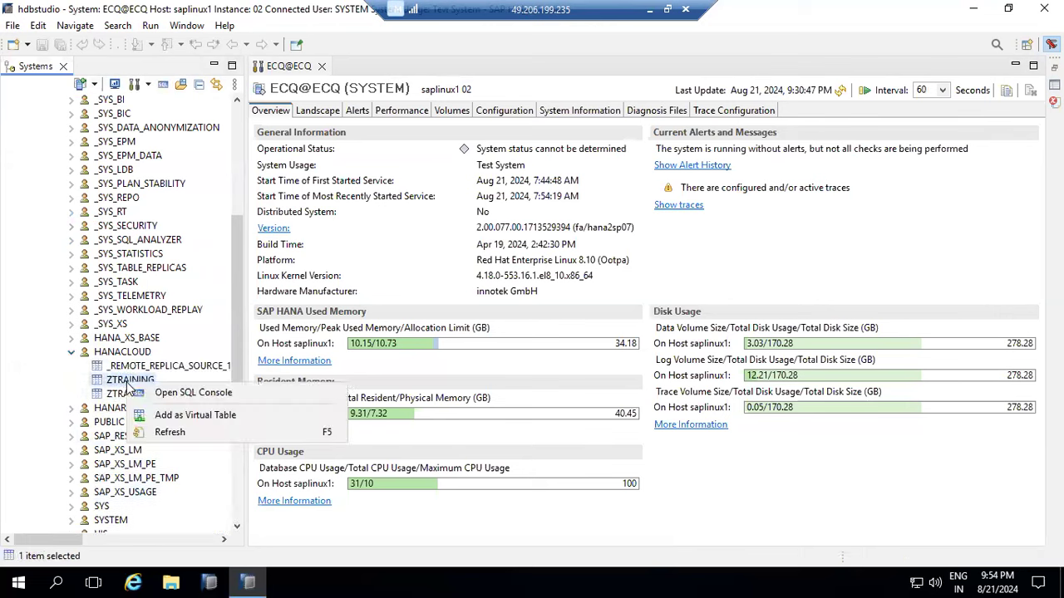
click(169, 420)
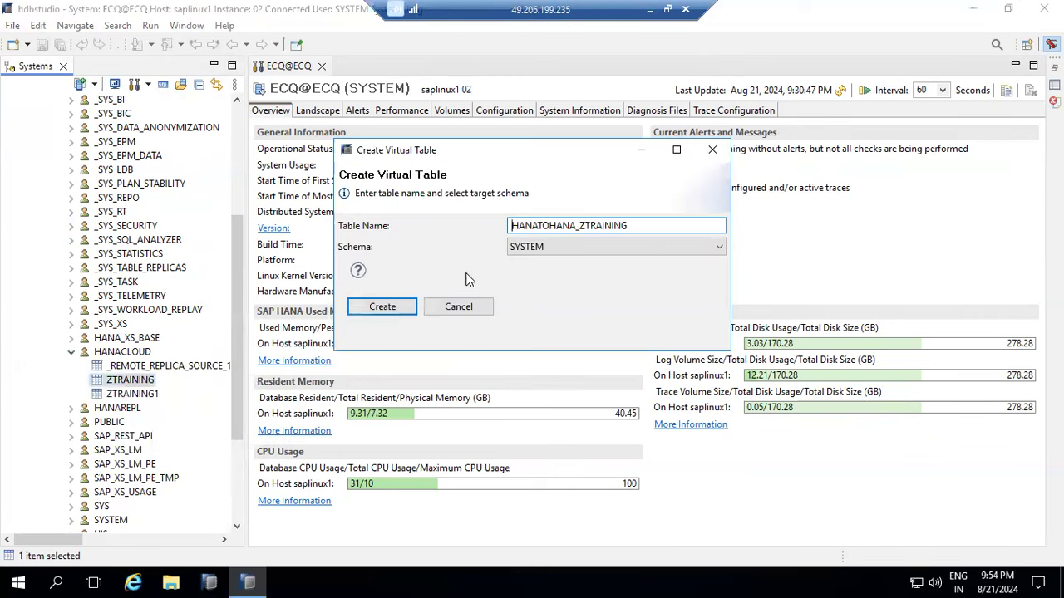
click(358, 313)
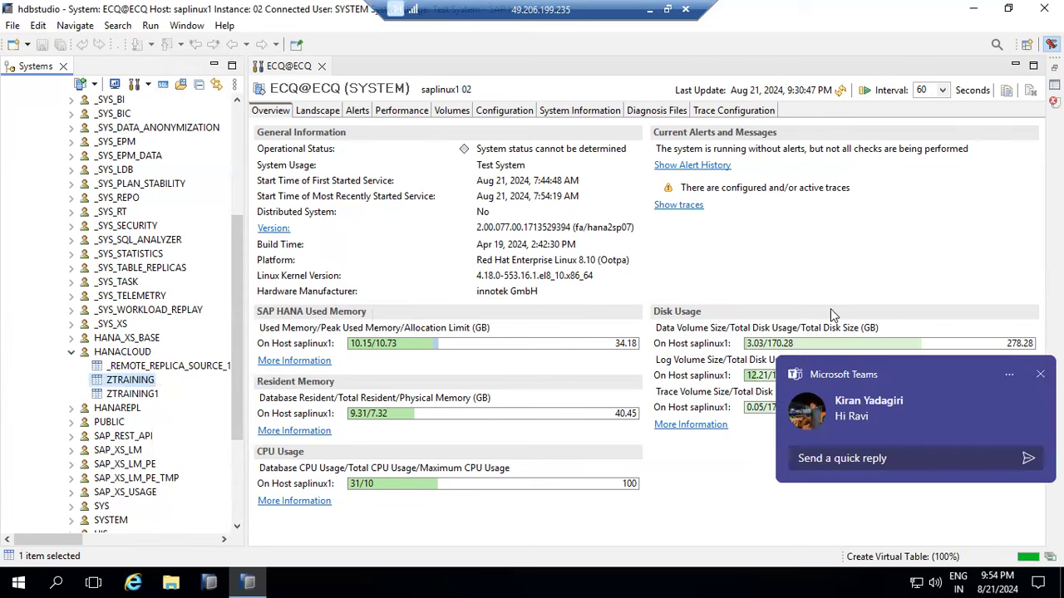
Dismiss the Teams notification, glance at the Paint diagram, and return to HANA Studio.
click(1039, 374)
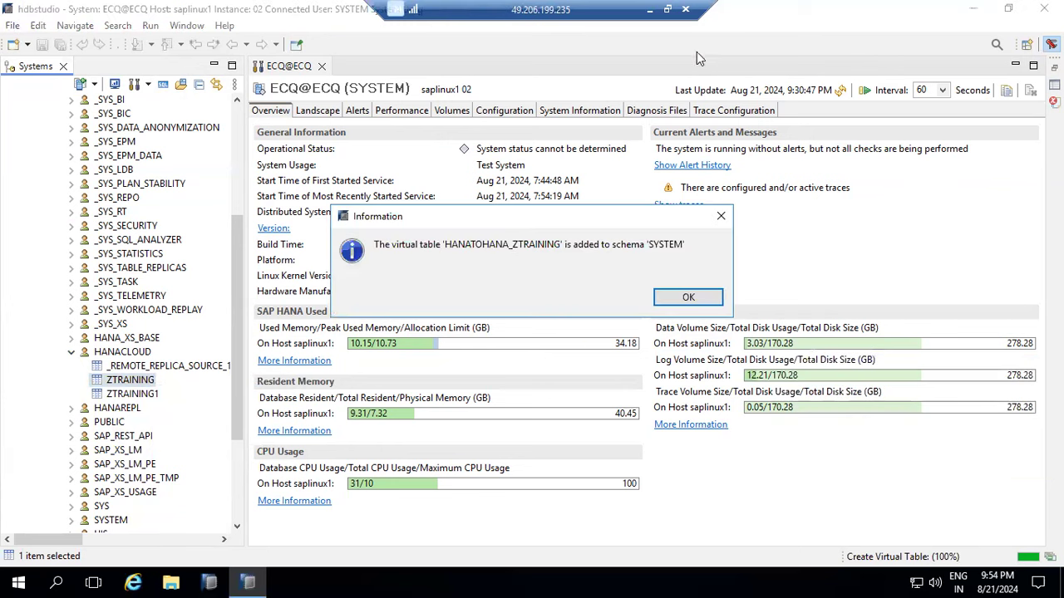
click(649, 10)
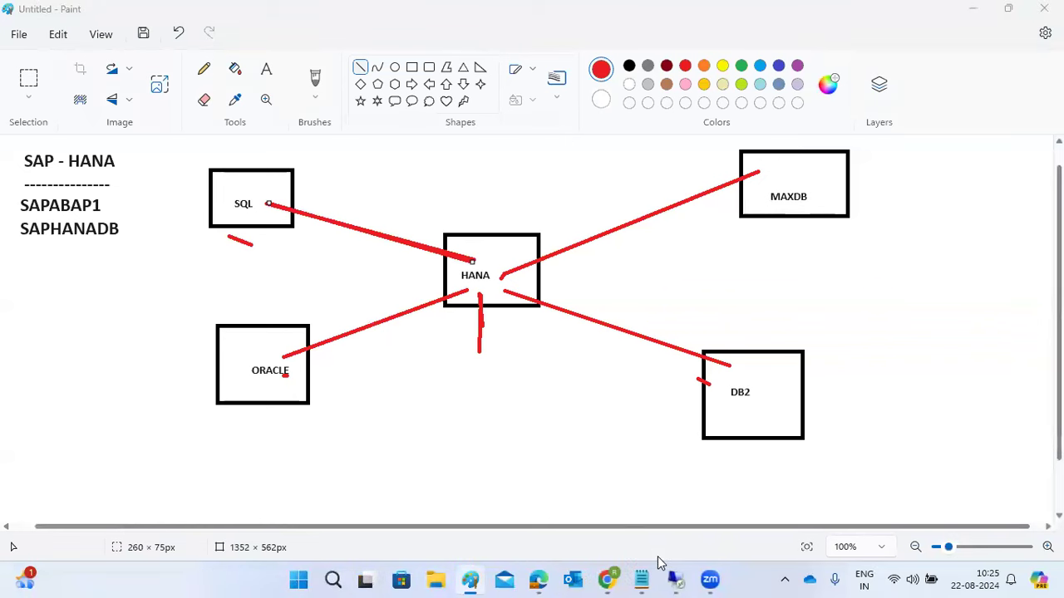
key(alt+Tab)
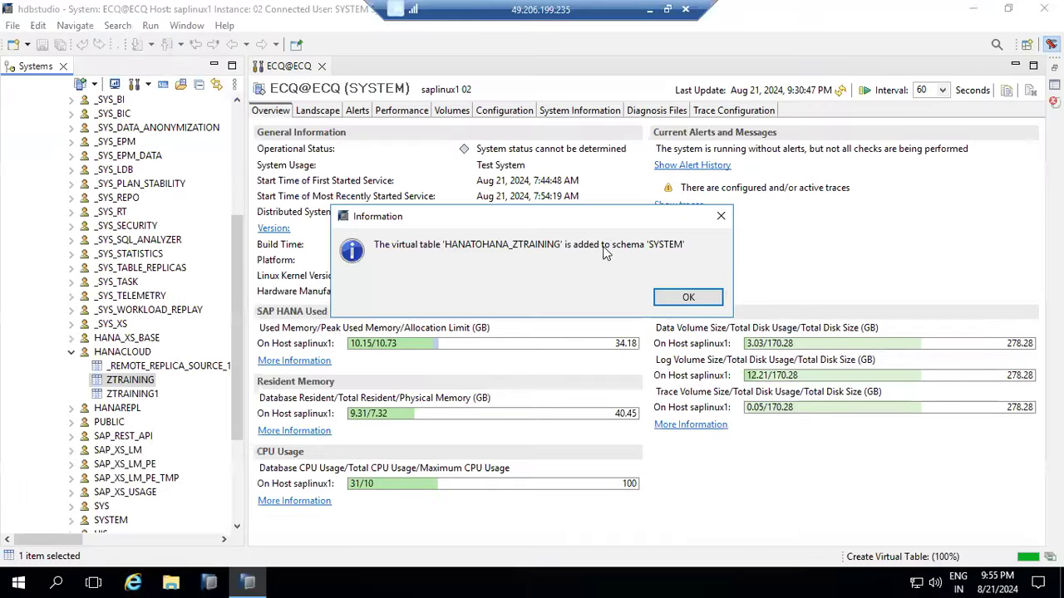
Confirm creation and open a data preview of HANATOHANA_ZTRAINING, showing NAME, PHO, BATCH with no rows.
click(686, 295)
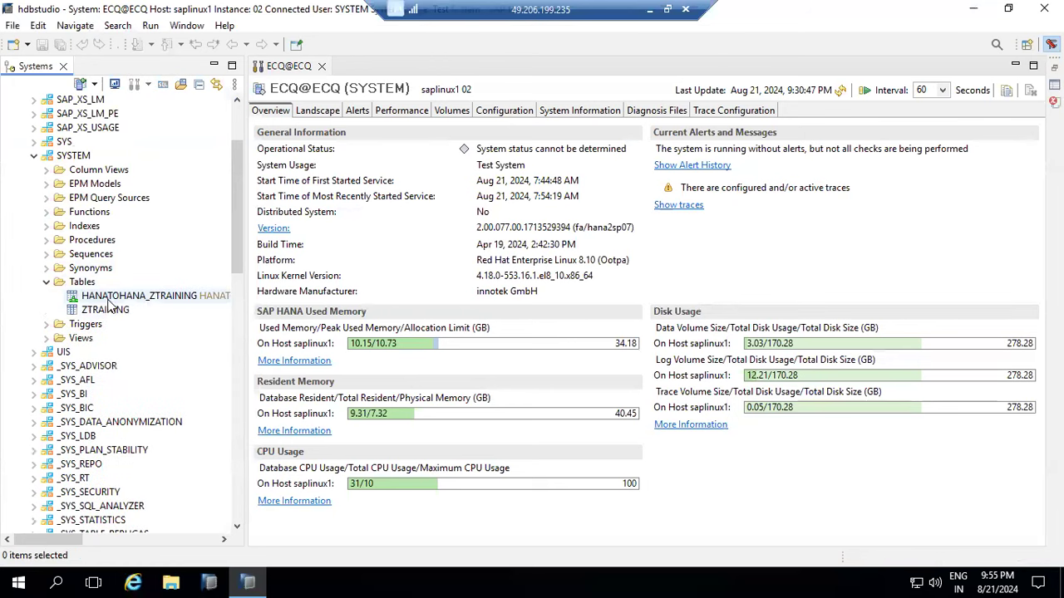
right_click(109, 301)
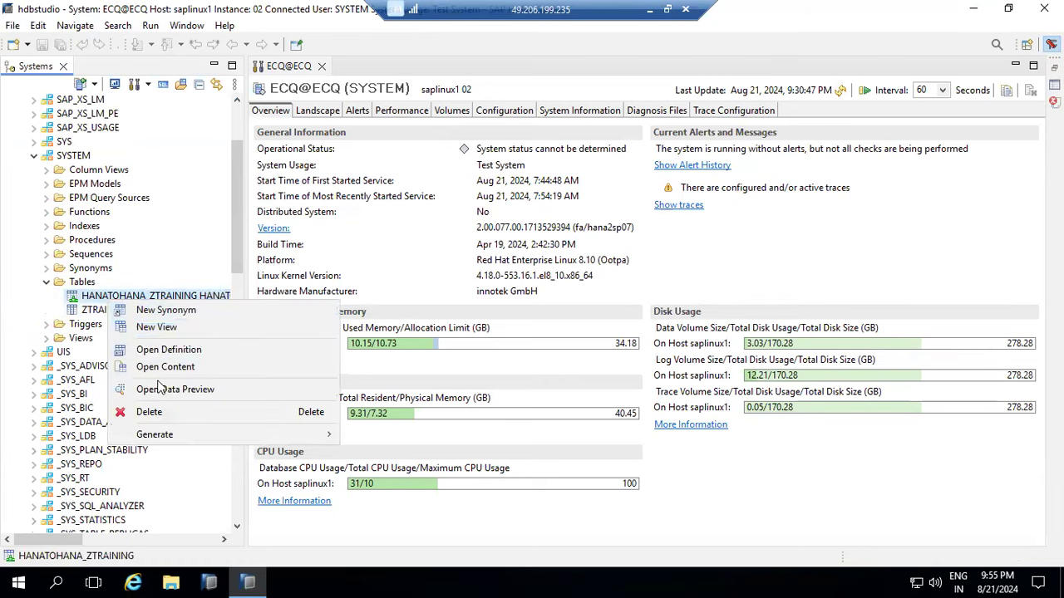
click(162, 388)
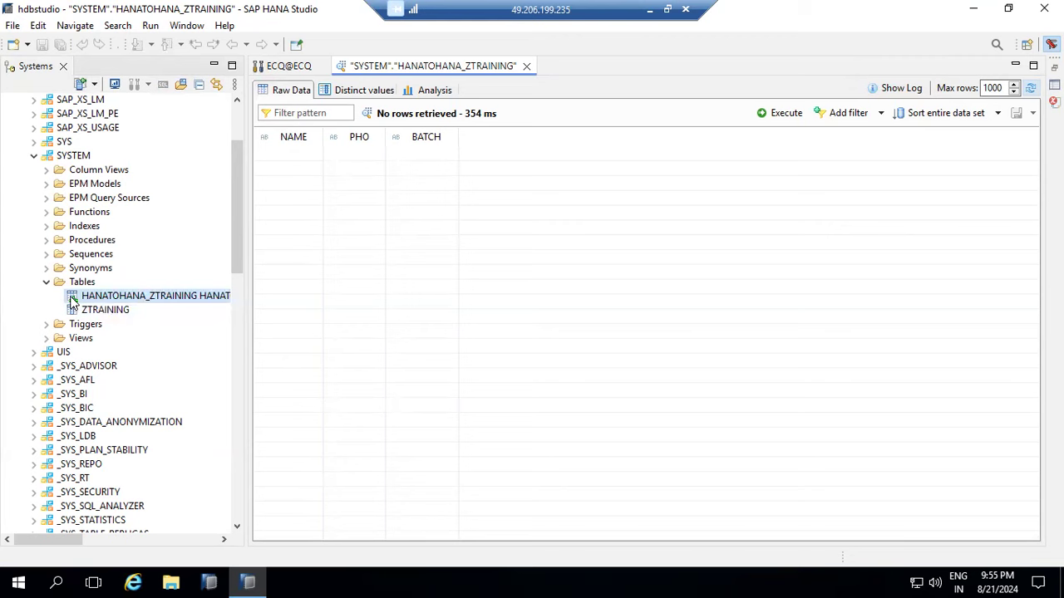
scroll(71, 301, up, 2)
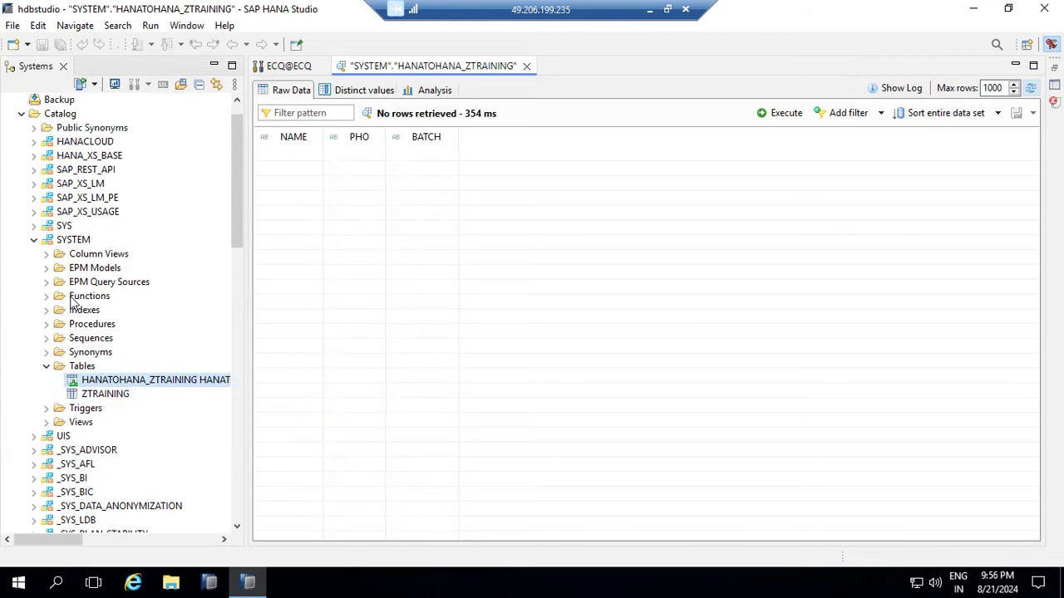
click(33, 240)
scroll(109, 361, up, 1)
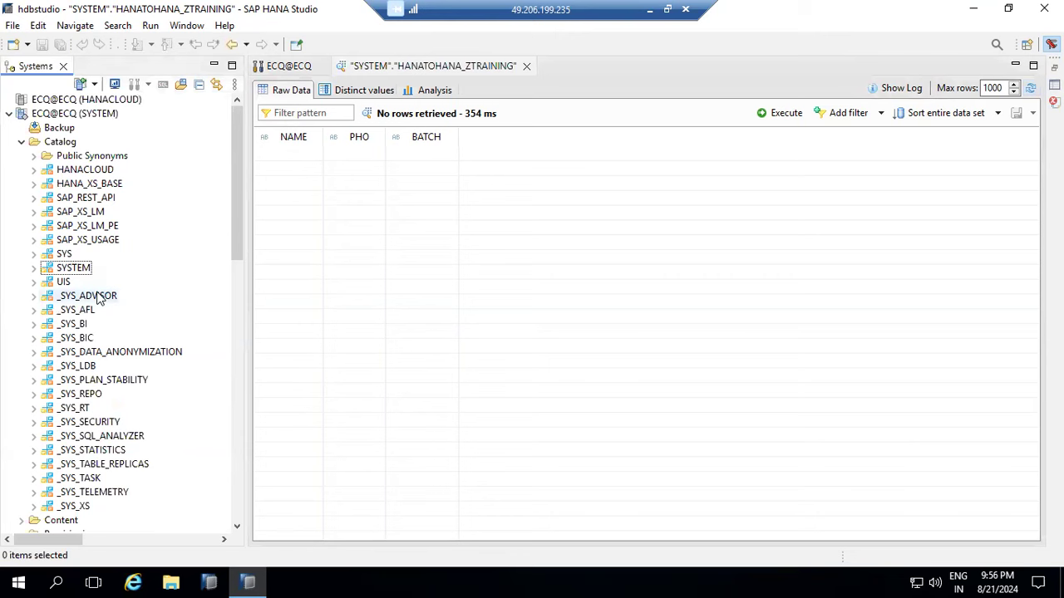
Collapse Catalog and HANATOHANA, then open the Smart Data Access monitor under Provisioning.
click(21, 142)
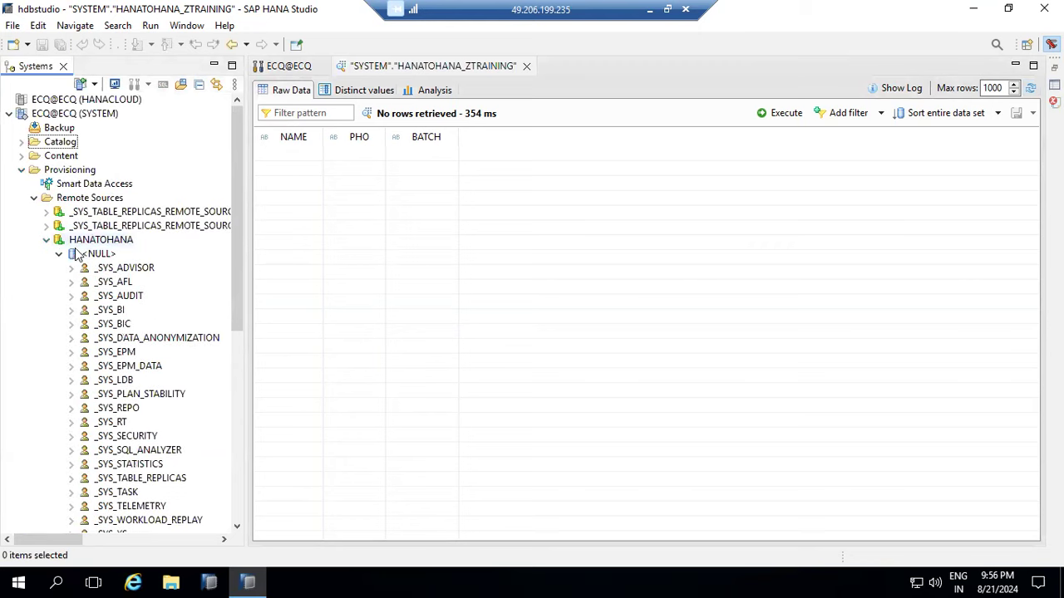
click(47, 241)
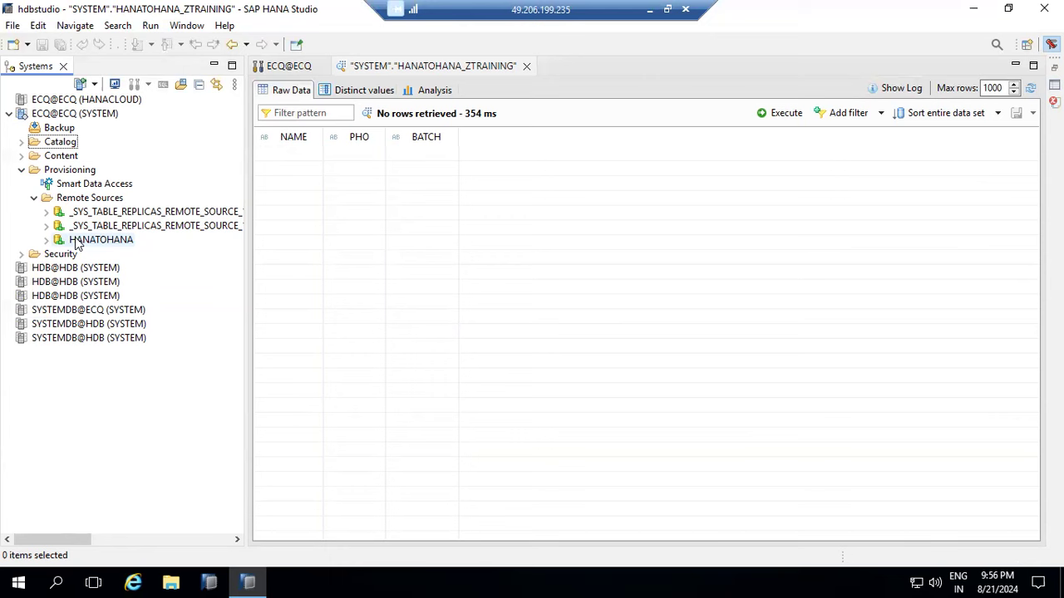
double_click(81, 187)
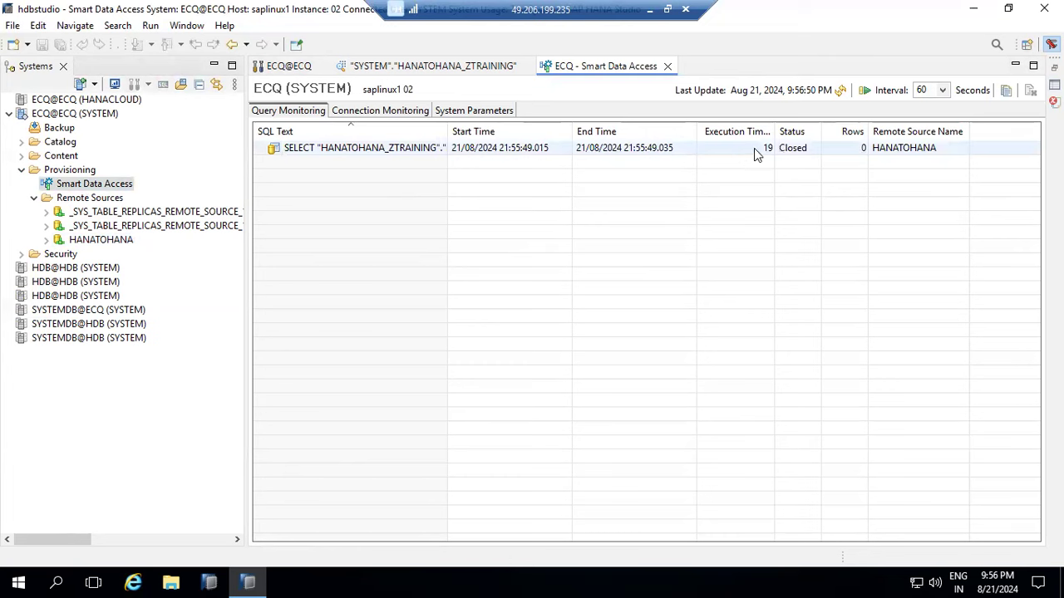
Check the two connected HANATOHANA connections in Connection Monitoring, then open the first _SYS_TABLE_REPLICAS remote source.
click(359, 114)
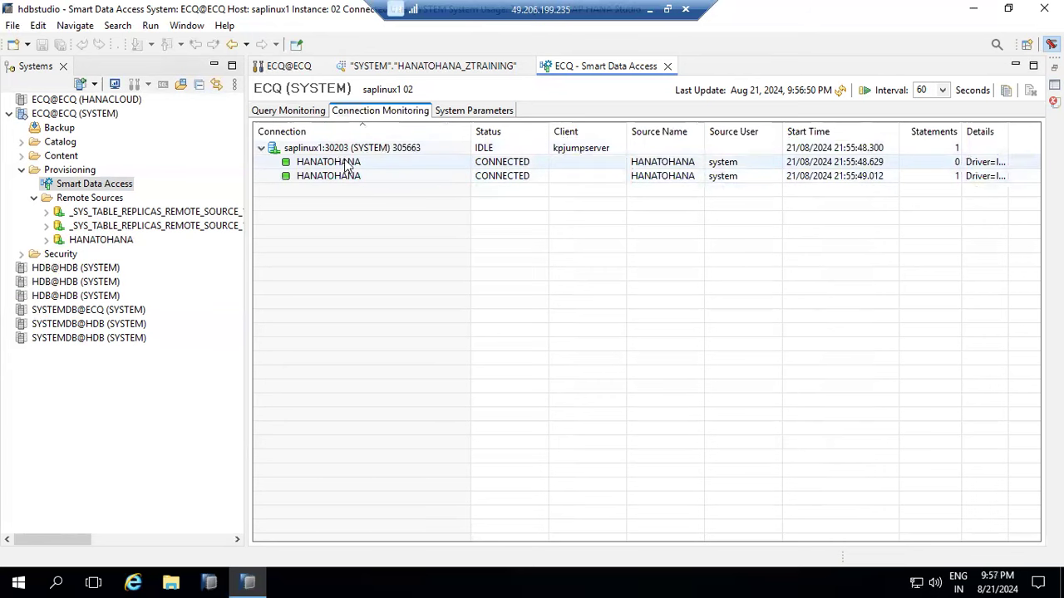
click(446, 113)
click(387, 111)
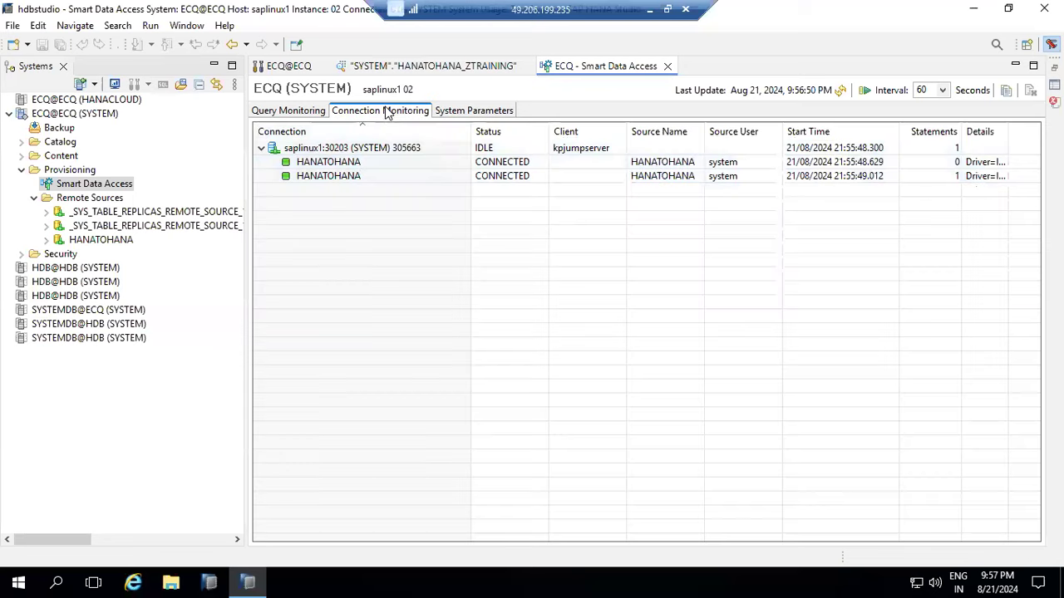
click(339, 178)
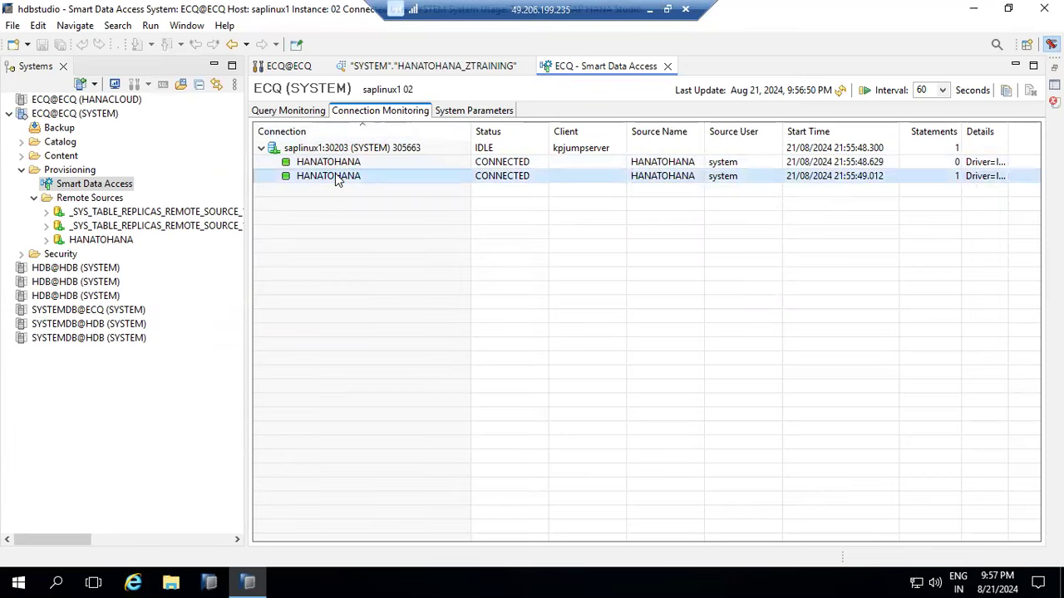
click(339, 170)
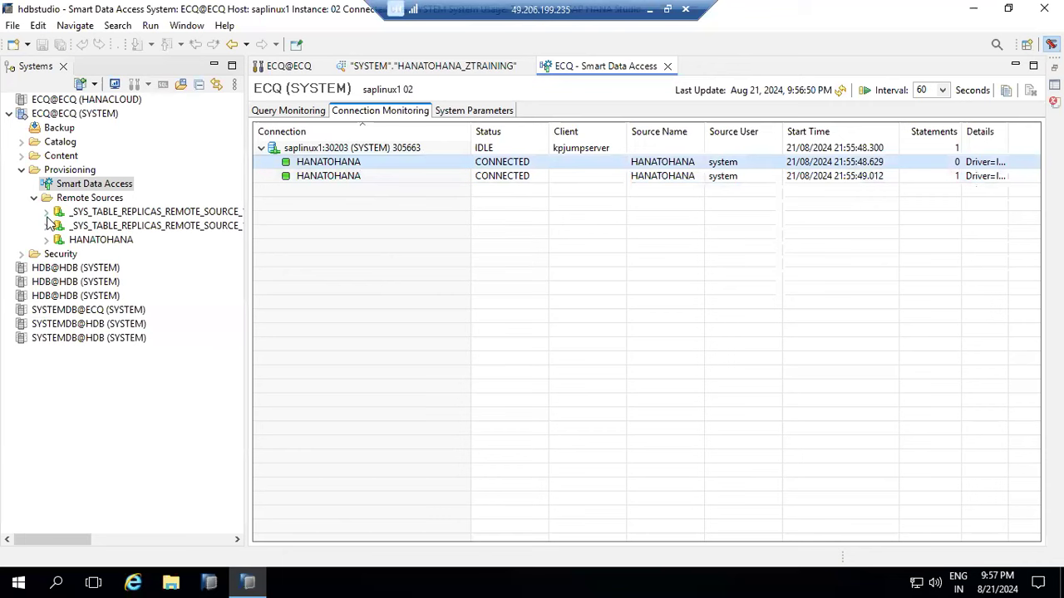
double_click(110, 213)
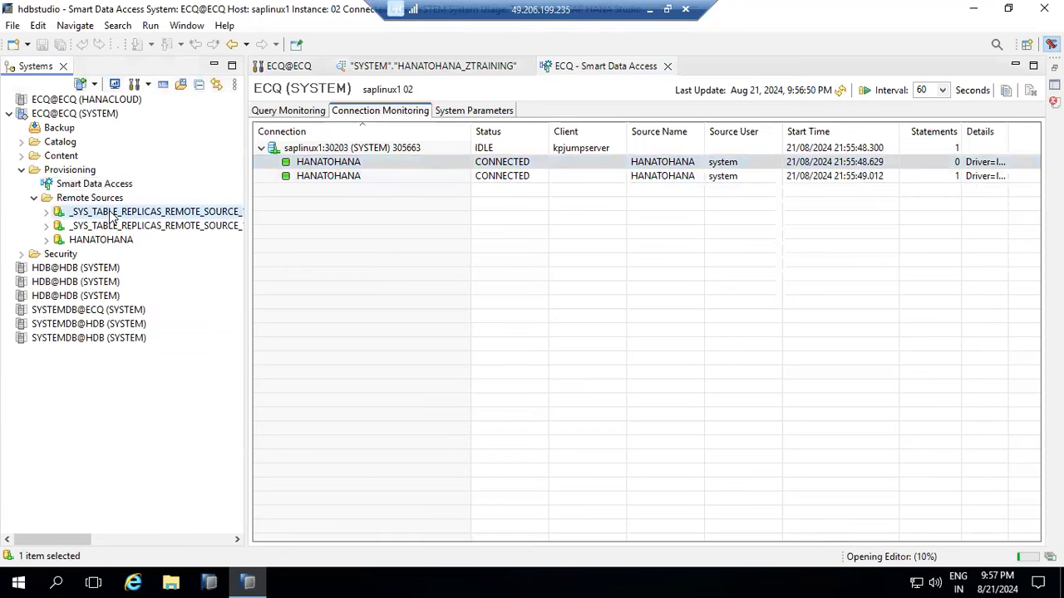
Dismiss the table-replicas remote source's context menu and expand HANATOHANA to list its remote schemas.
right_click(111, 212)
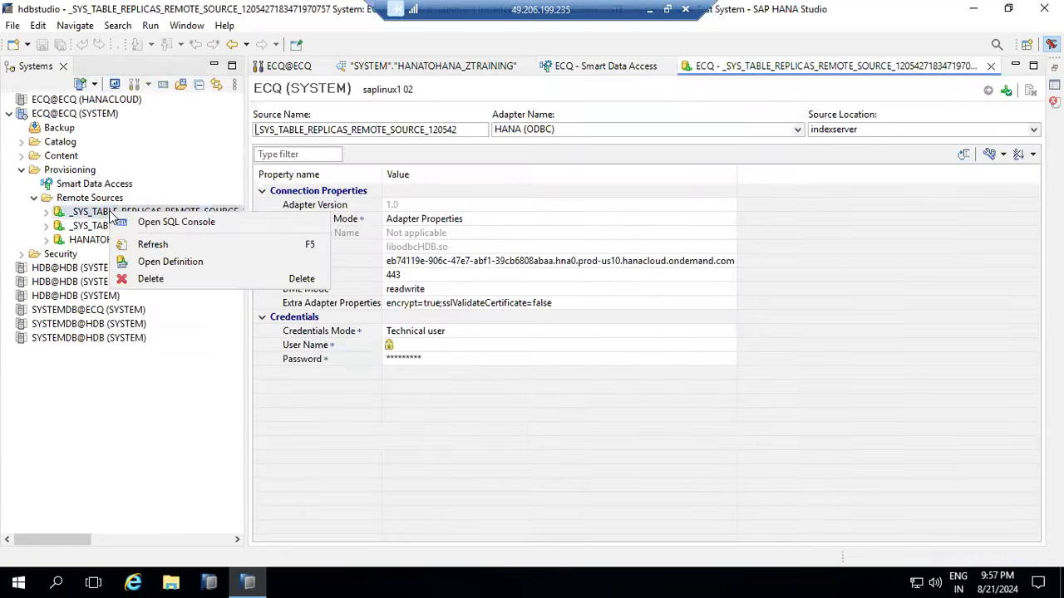
click(150, 262)
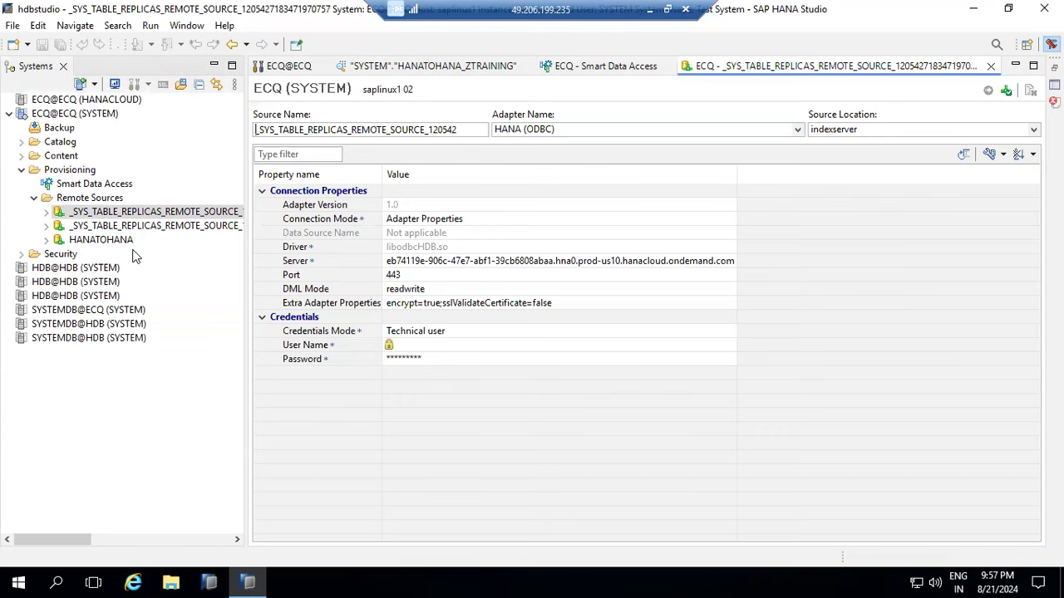
click(46, 241)
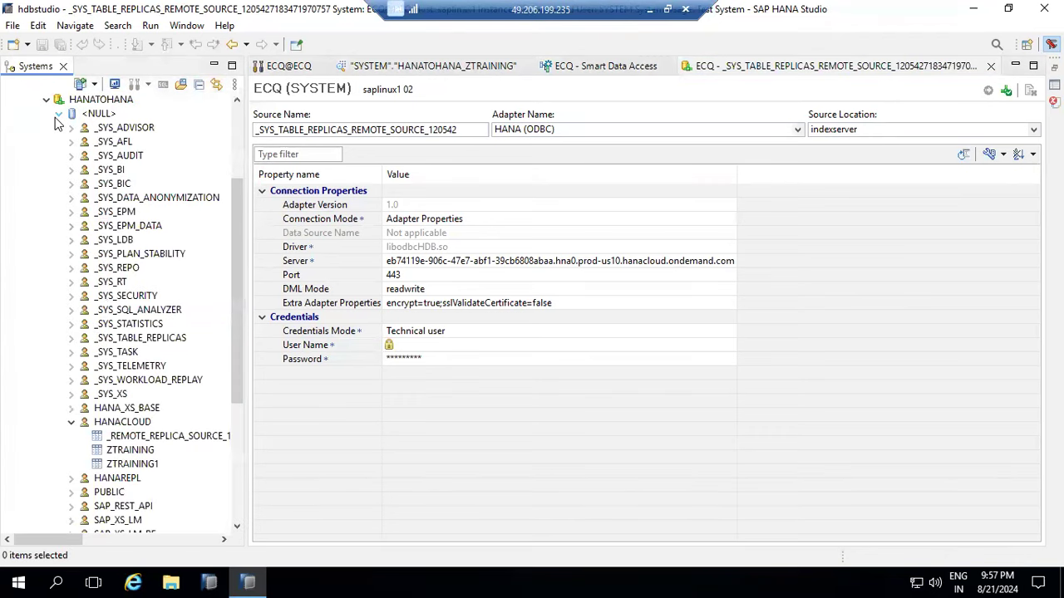
Add remote table ZTRAINING1 as virtual table HANATOHANA_ZTRAINING1 in schema SYSTEM and acknowledge the confirmation.
right_click(141, 464)
click(168, 493)
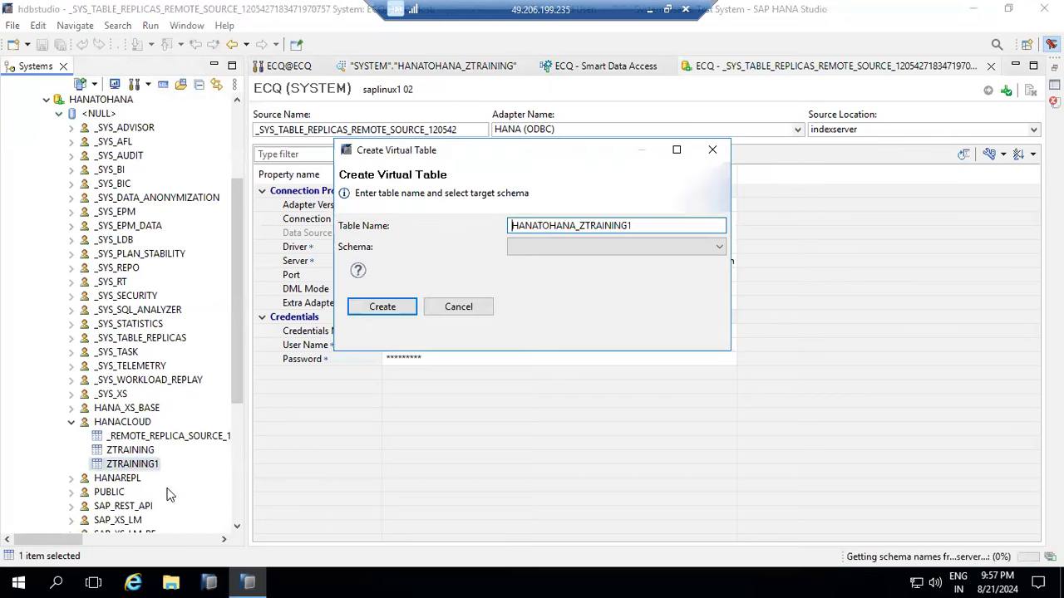
click(398, 305)
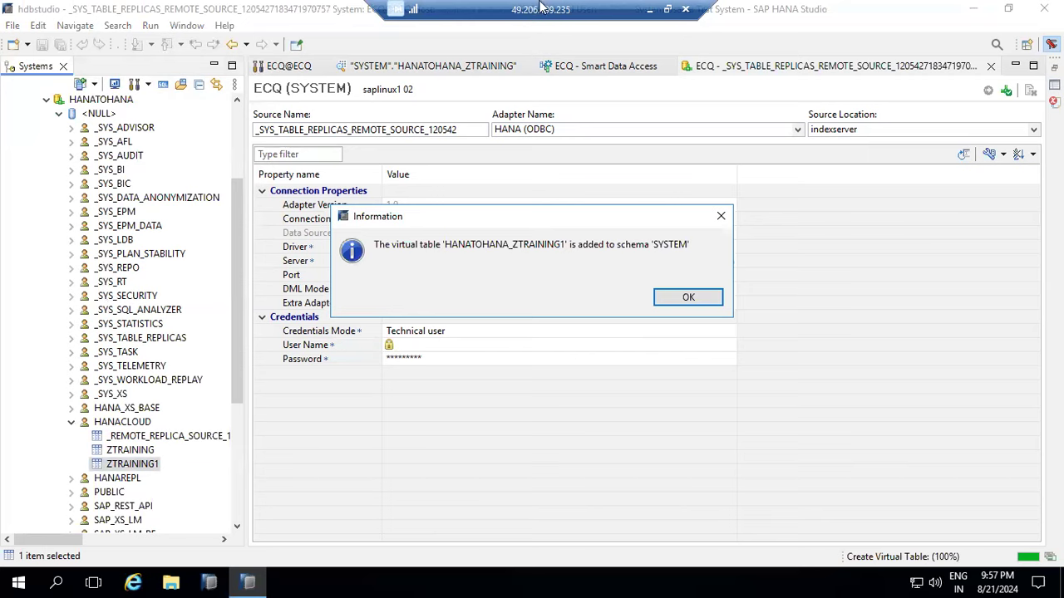
click(649, 9)
click(687, 298)
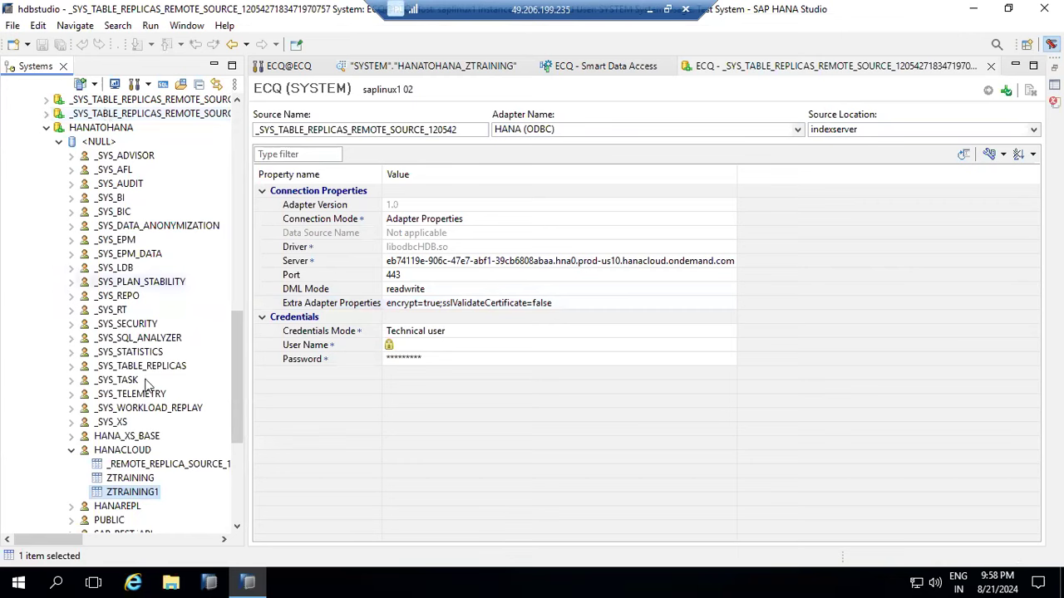
Open a data preview of HANATOHANA_ZTRAINING1 and close the insufficient-privilege error it raises.
right_click(153, 495)
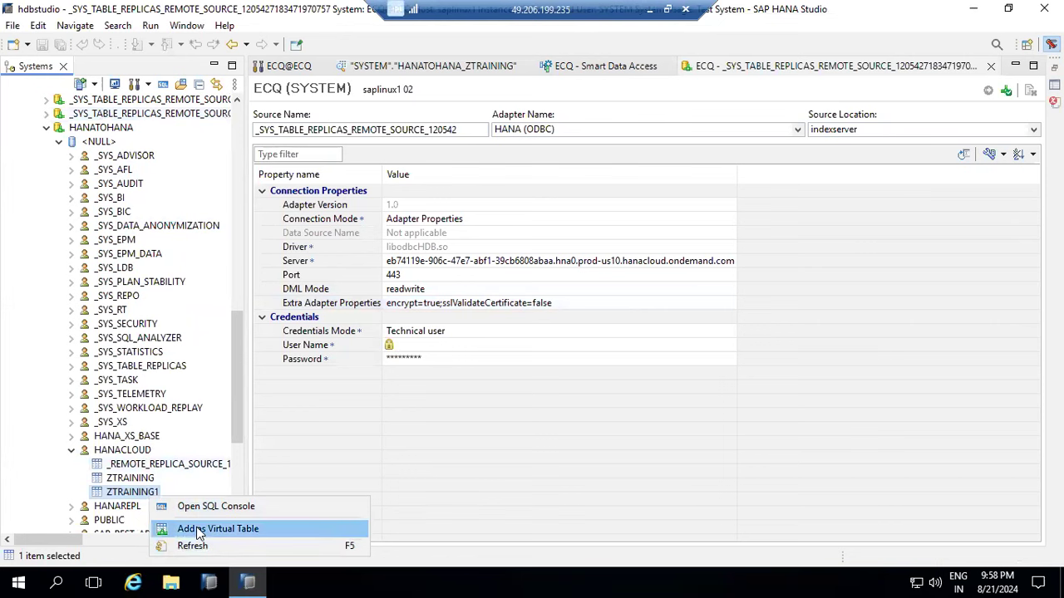
drag(241, 392, 241, 157)
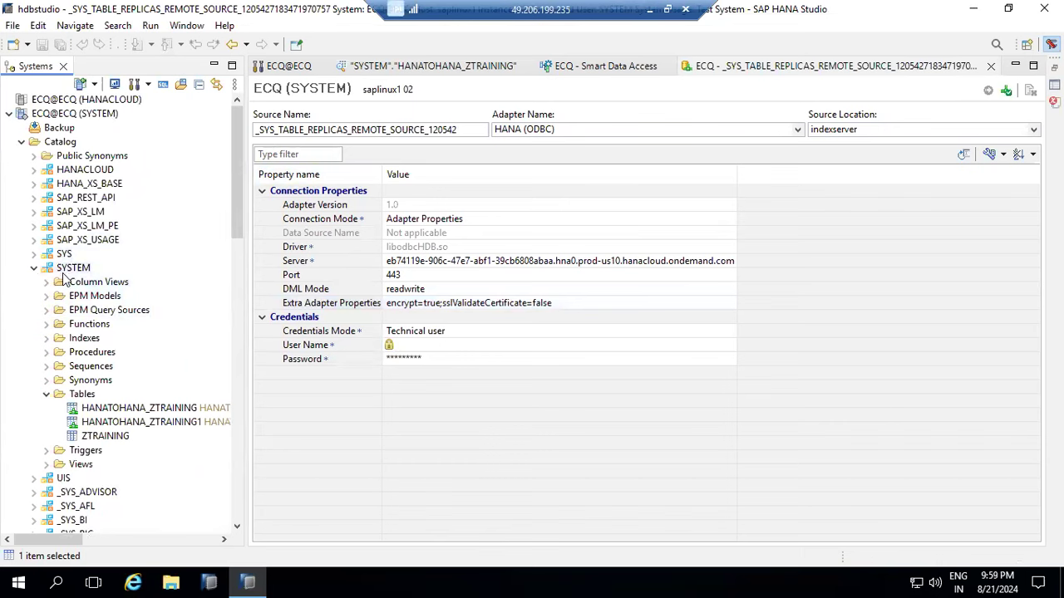
right_click(143, 423)
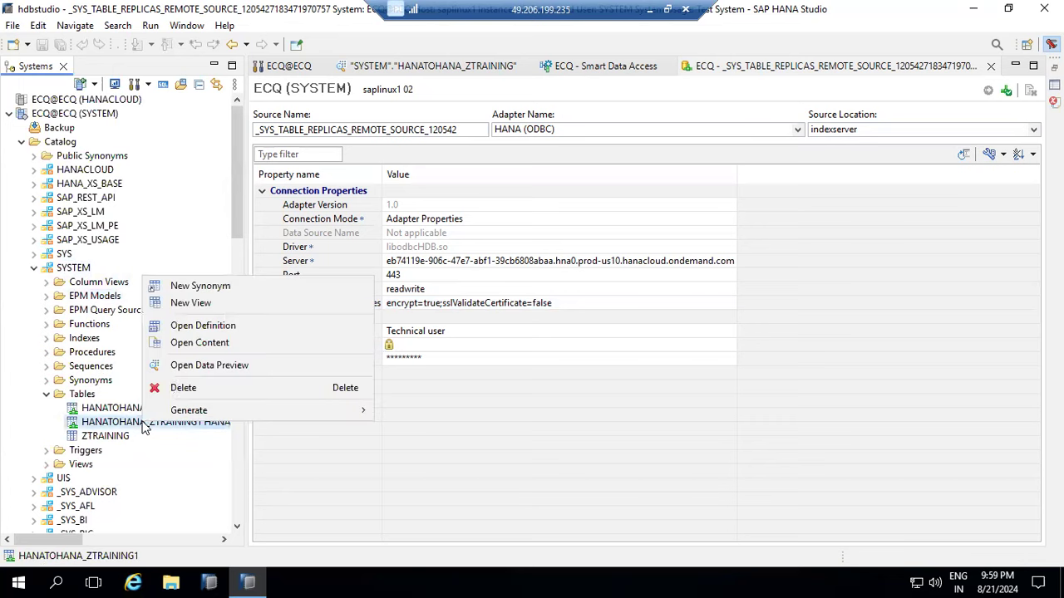
click(173, 371)
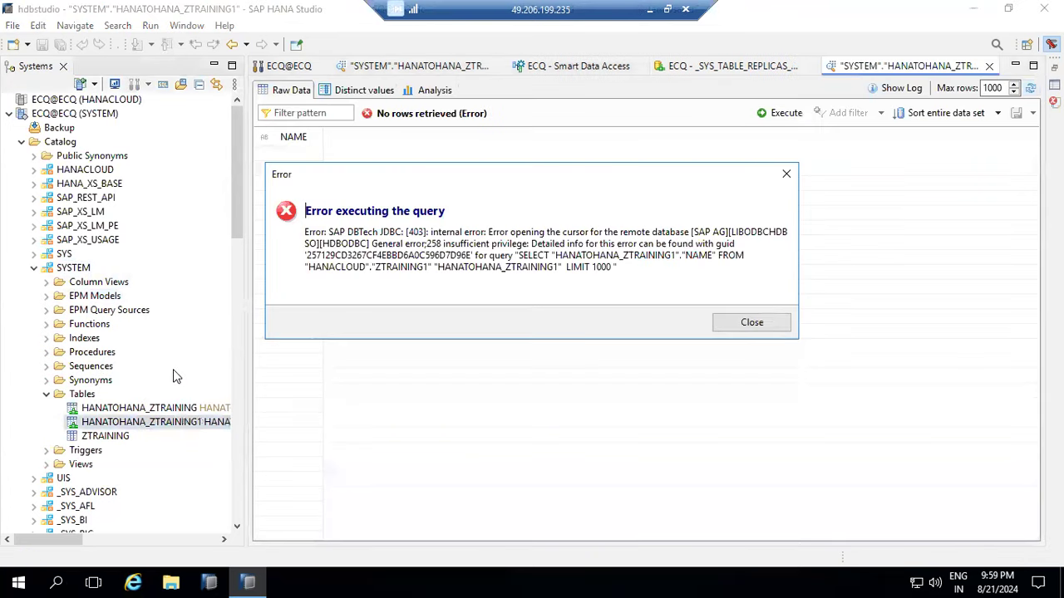
click(752, 324)
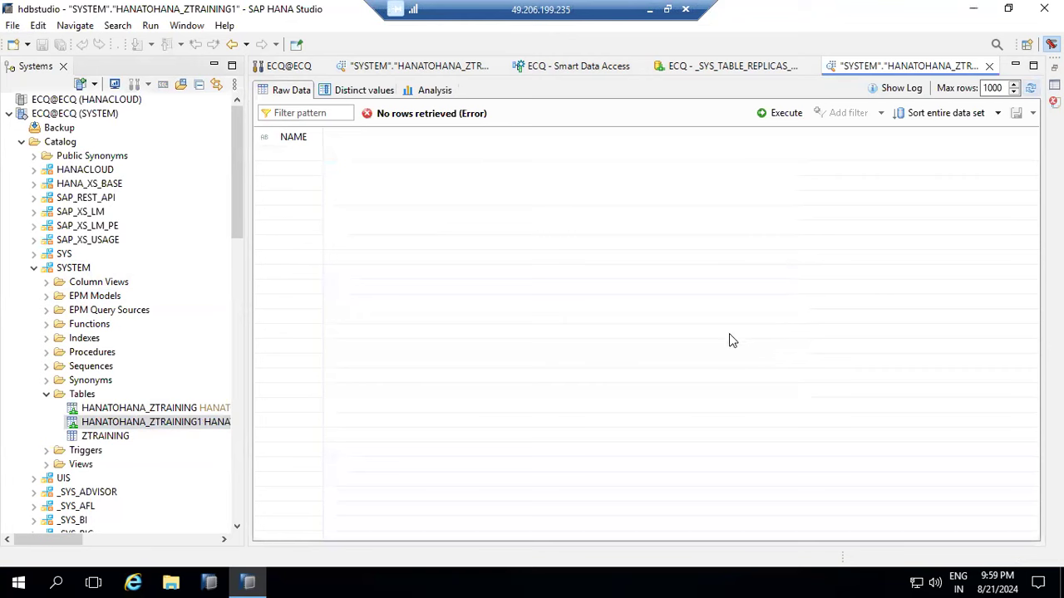
Preview HANATOHANA_ZTRAINING's data, then close both the HANATOHANA_ZTRAINING and HANATOHANA_ZTRAINING1 previews.
right_click(157, 408)
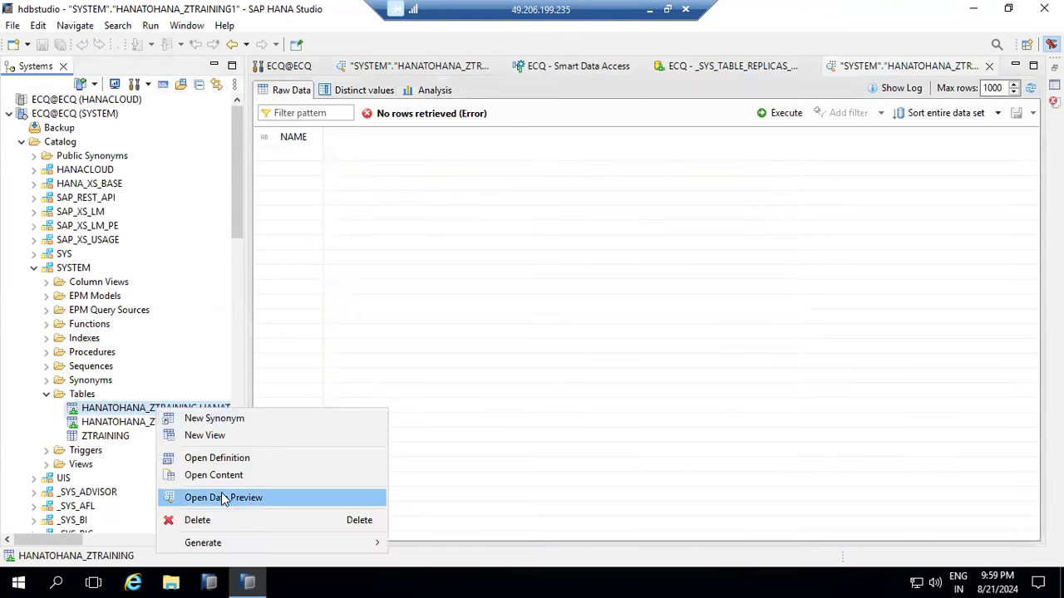
click(221, 496)
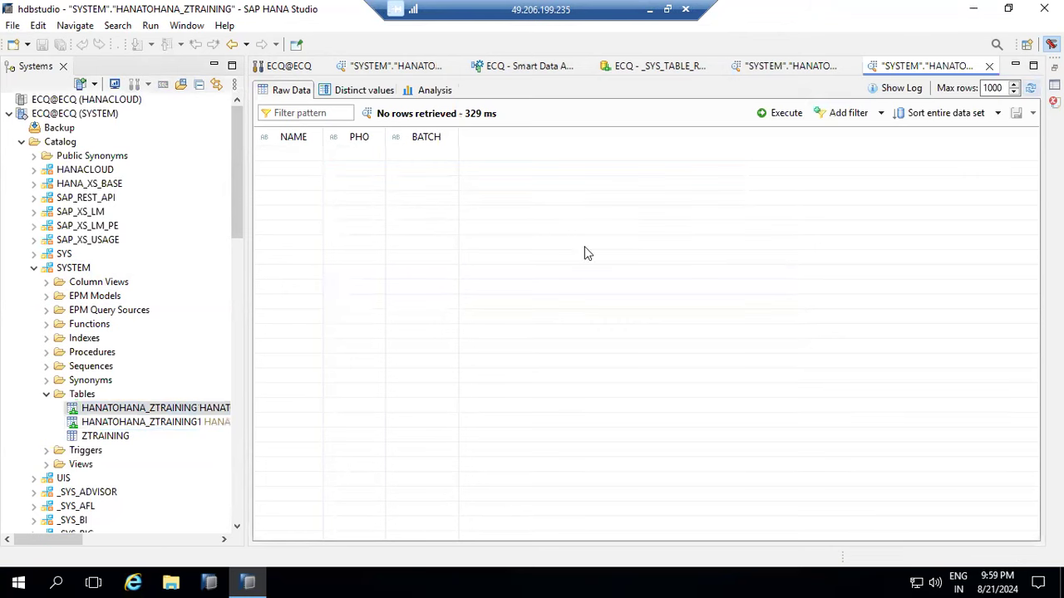
click(989, 66)
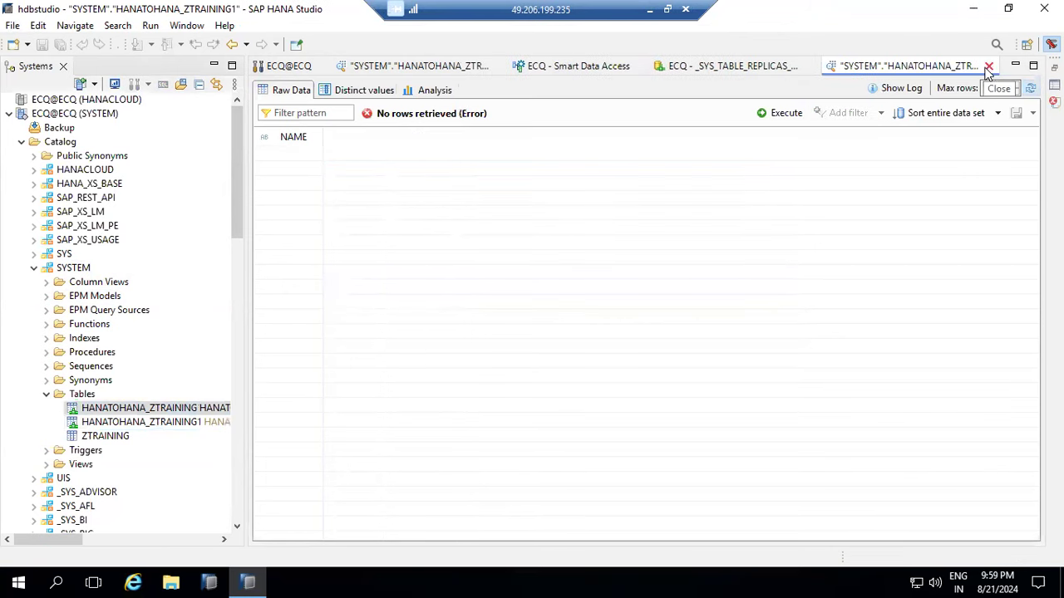
click(989, 67)
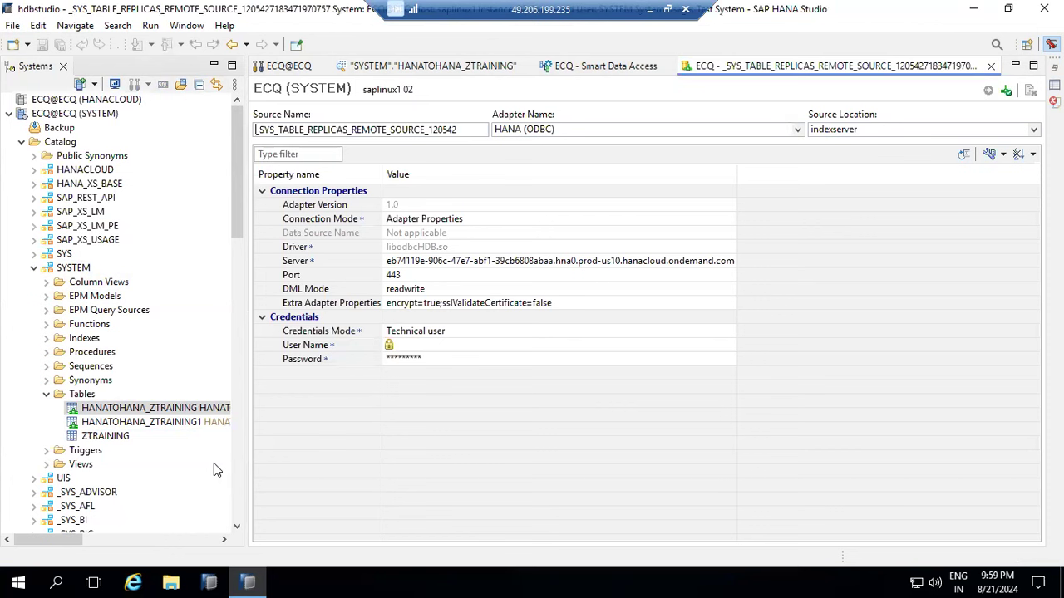
click(109, 424)
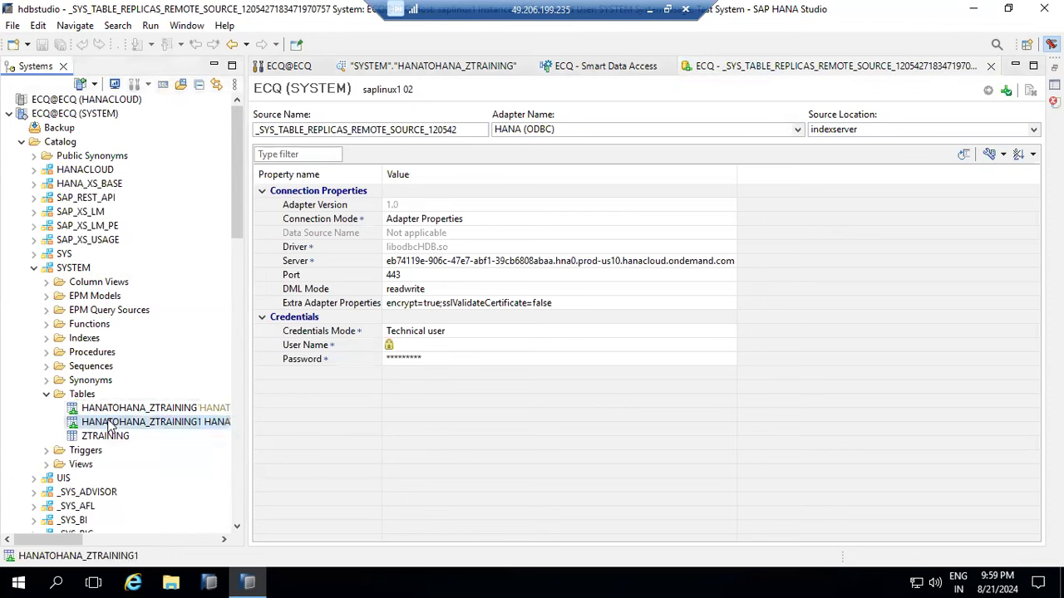
right_click(109, 425)
drag(235, 218, 235, 429)
click(71, 422)
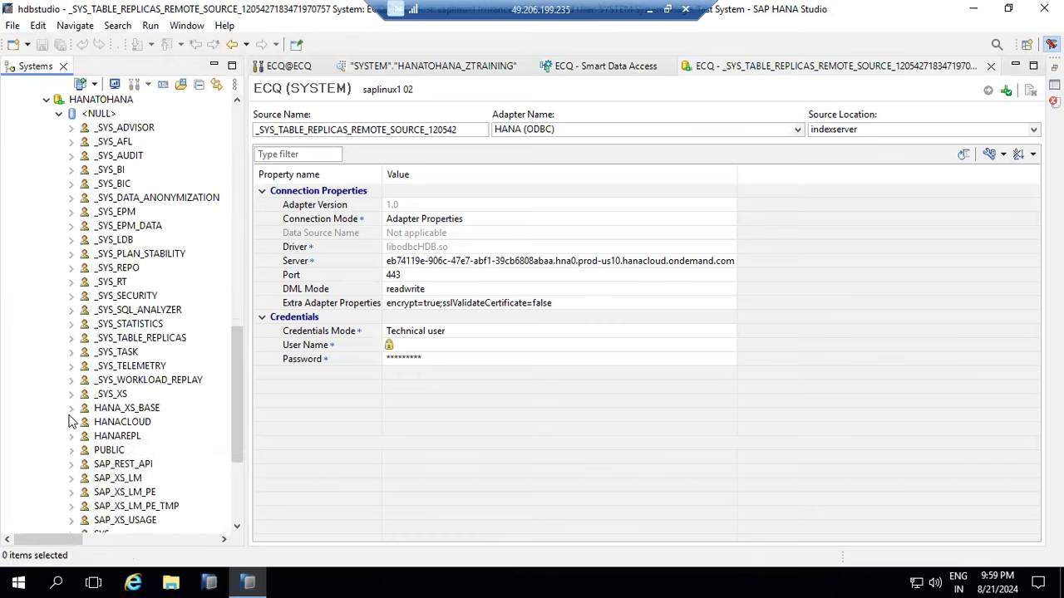
scroll(97, 453, up, 4)
scroll(97, 453, down, 4)
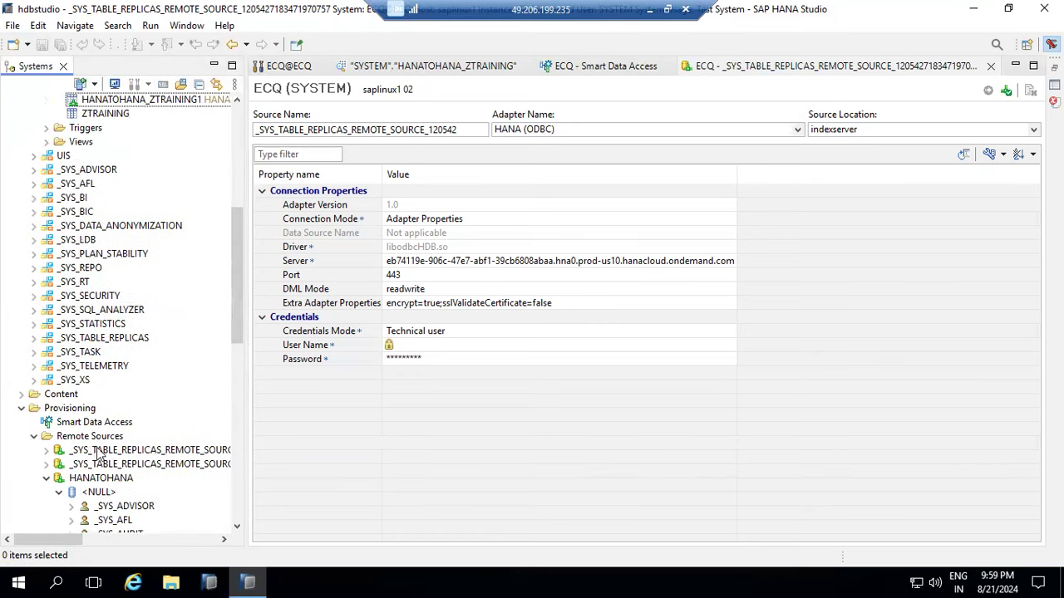
scroll(114, 484, up, 4)
scroll(133, 424, up, 7)
scroll(79, 250, up, 1)
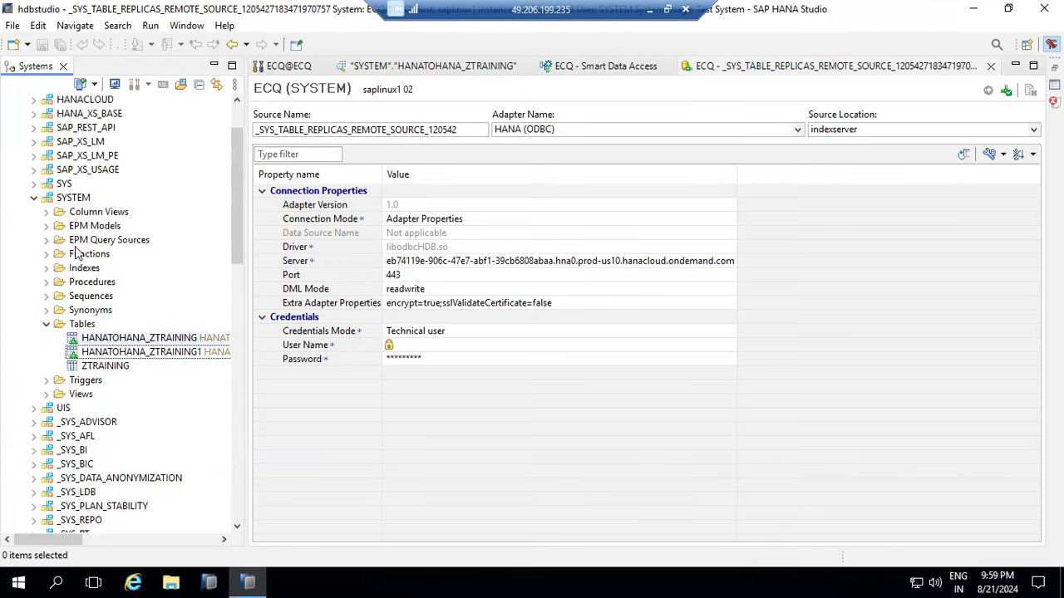
click(34, 198)
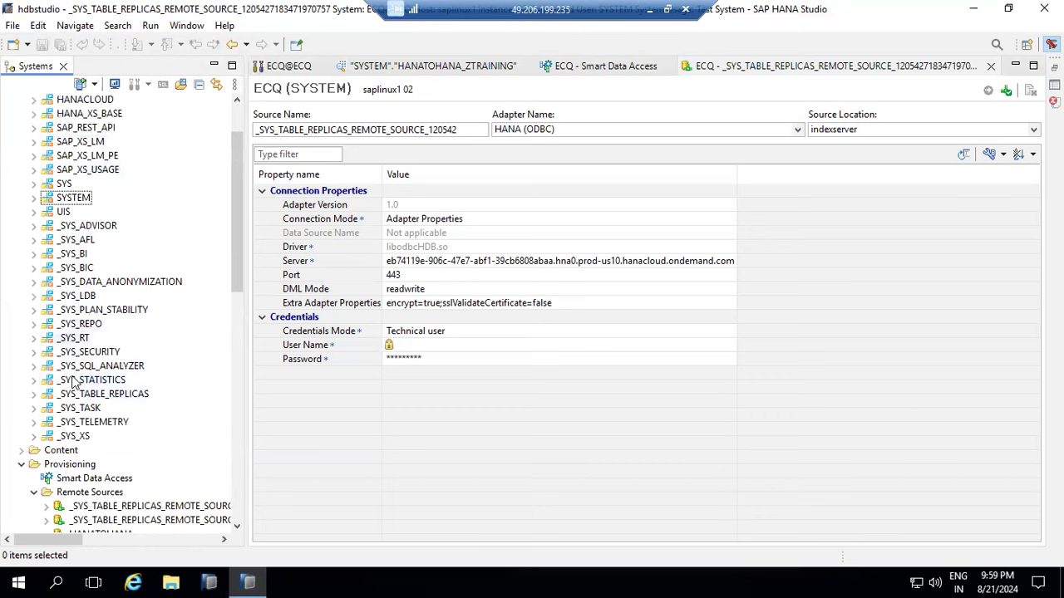
click(34, 198)
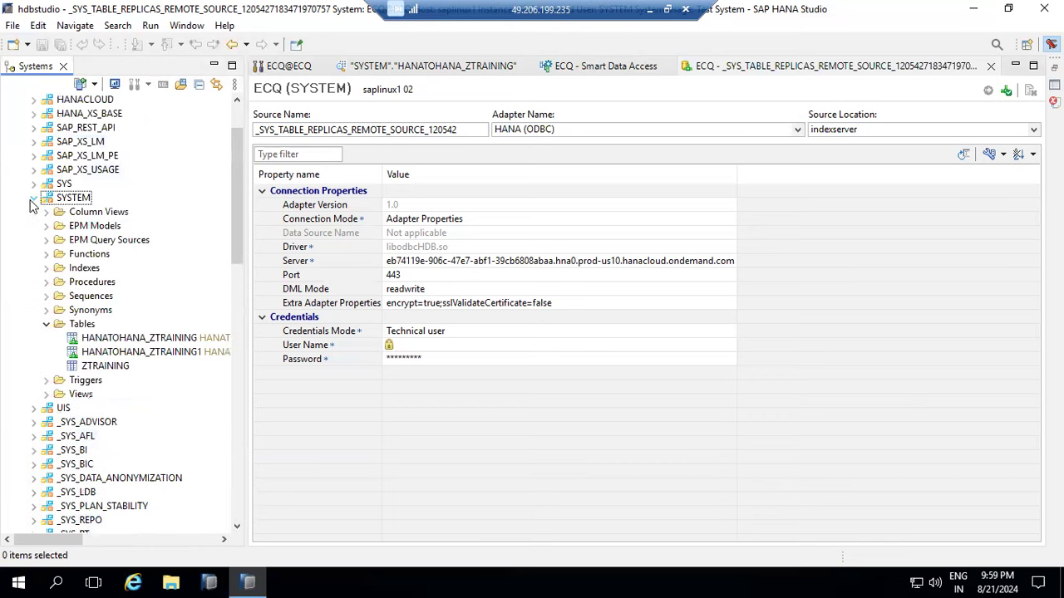
right_click(125, 340)
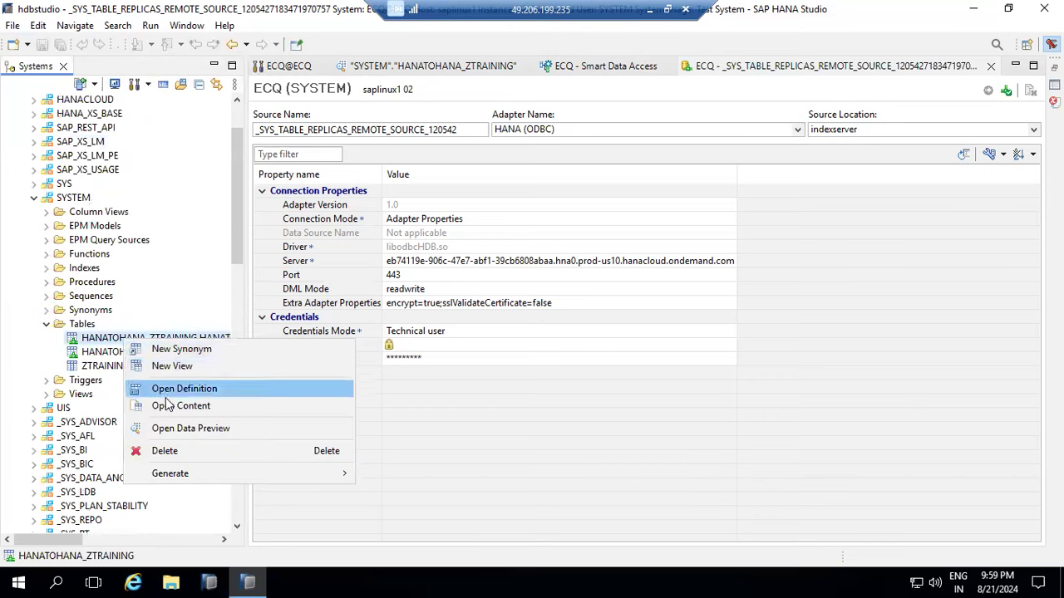
click(183, 429)
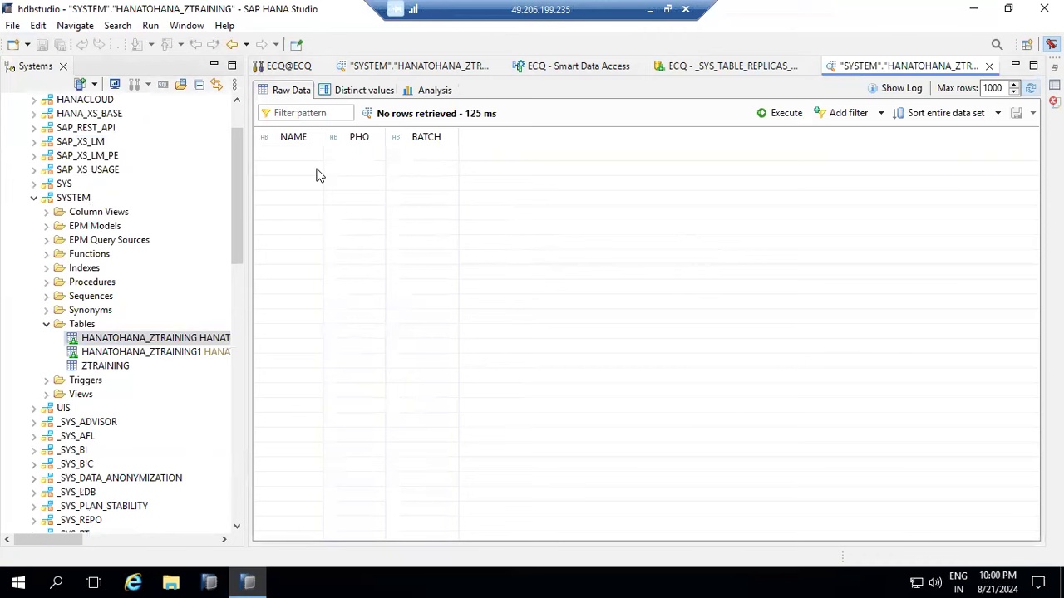
click(990, 66)
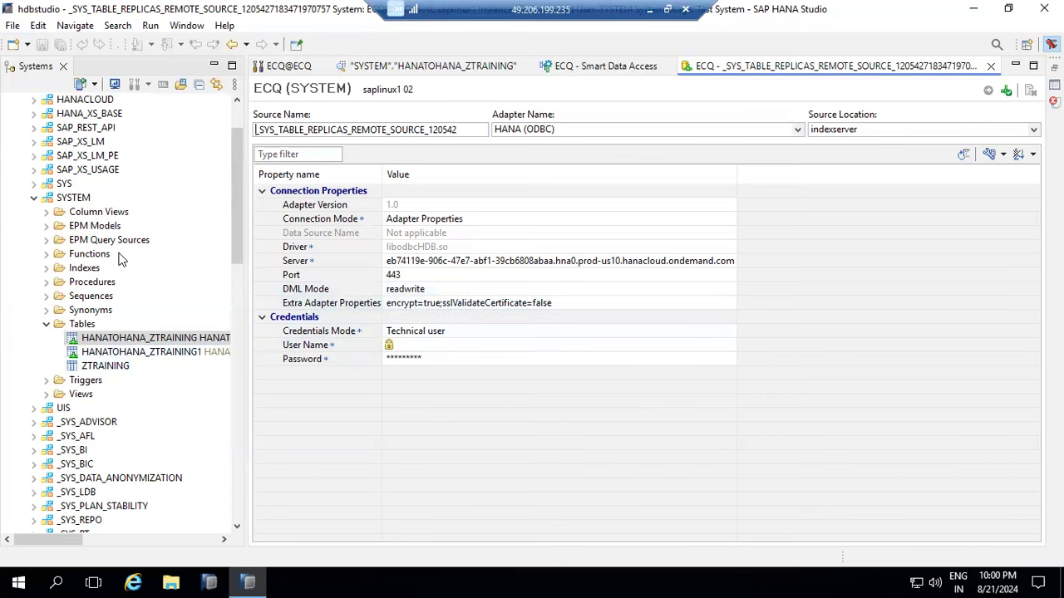
Collapse the SYSTEM schema and the remote source's <NULL> schema in the Systems tree.
scroll(120, 257, up, 2)
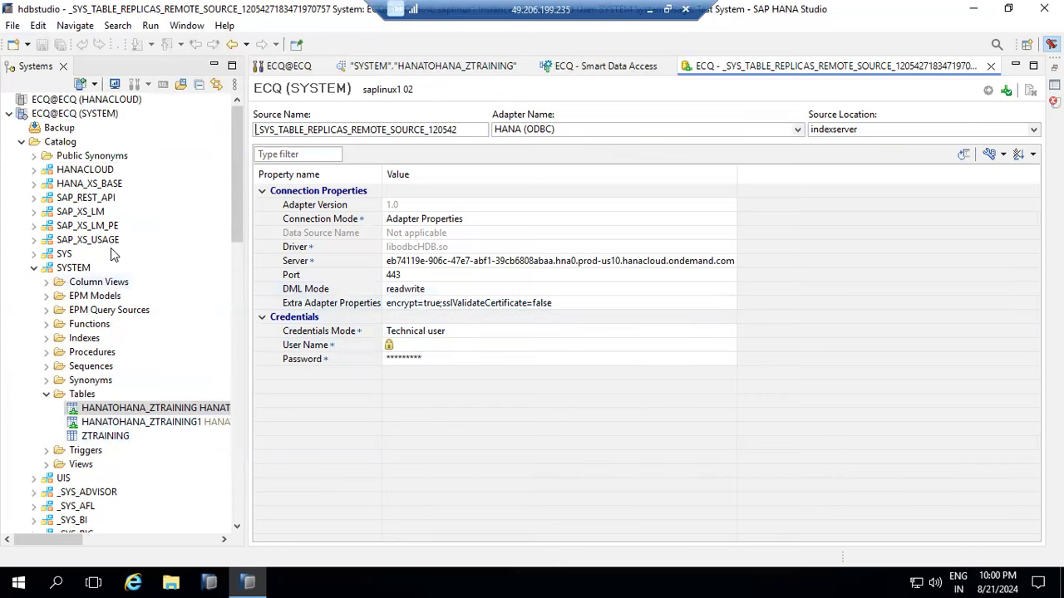
click(34, 268)
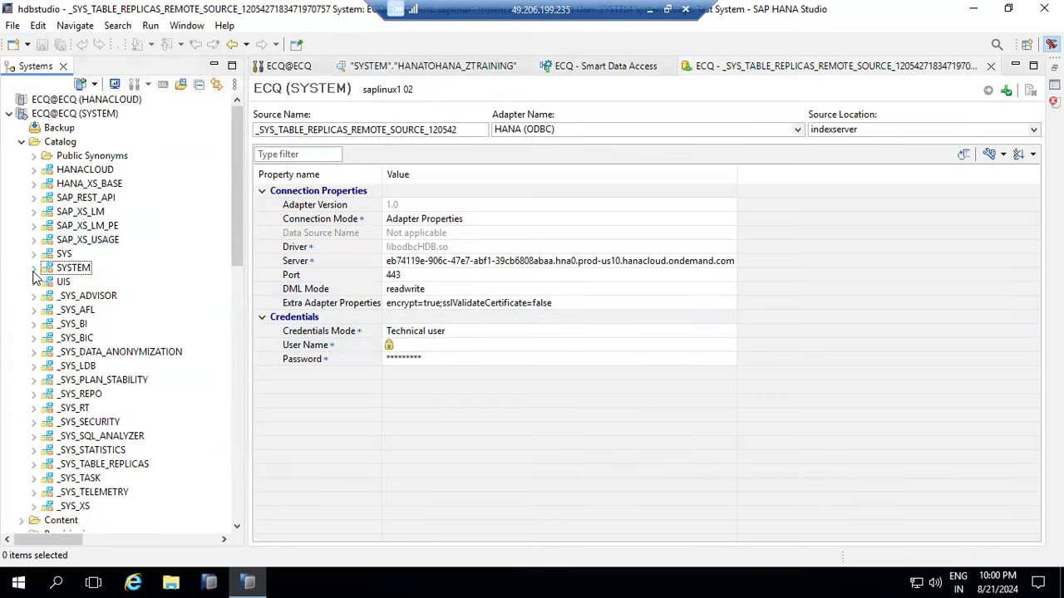
scroll(67, 332, down, 8)
click(58, 324)
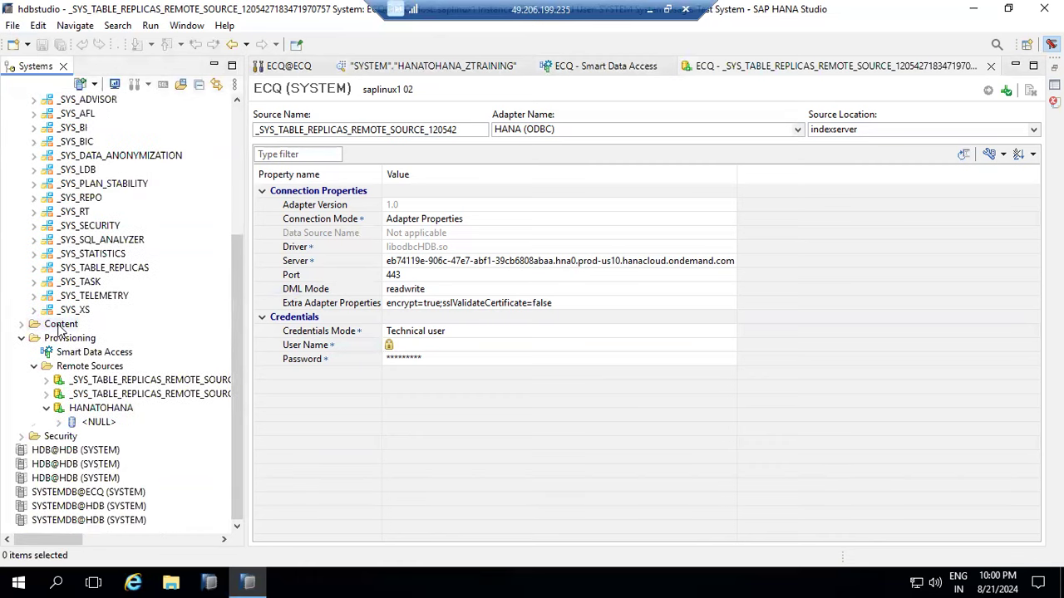
Close the remote source, Smart Data Access monitor and data preview editors, then minimize HANA Studio.
click(653, 129)
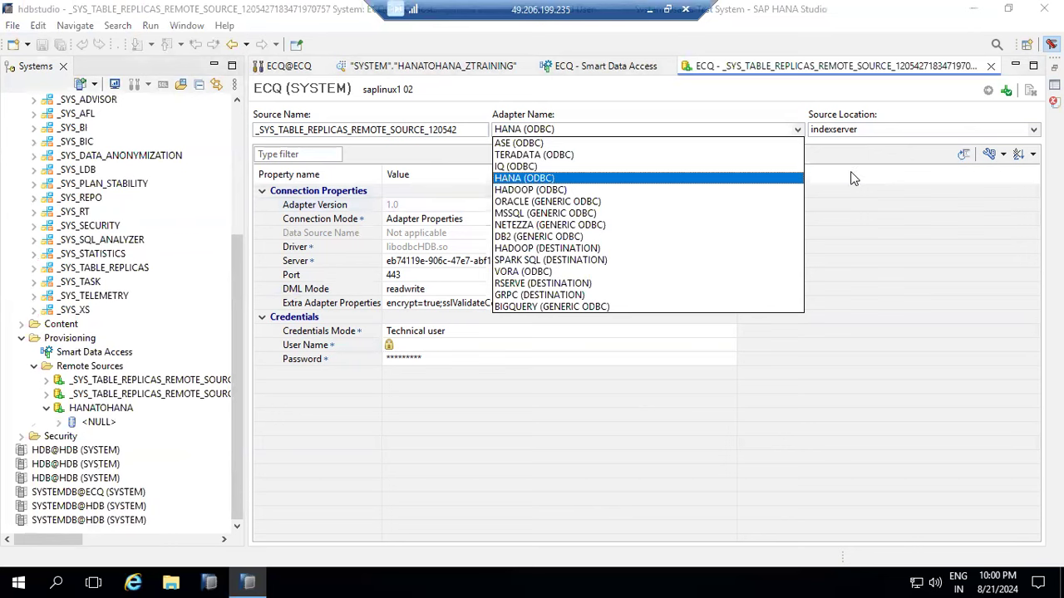
click(989, 66)
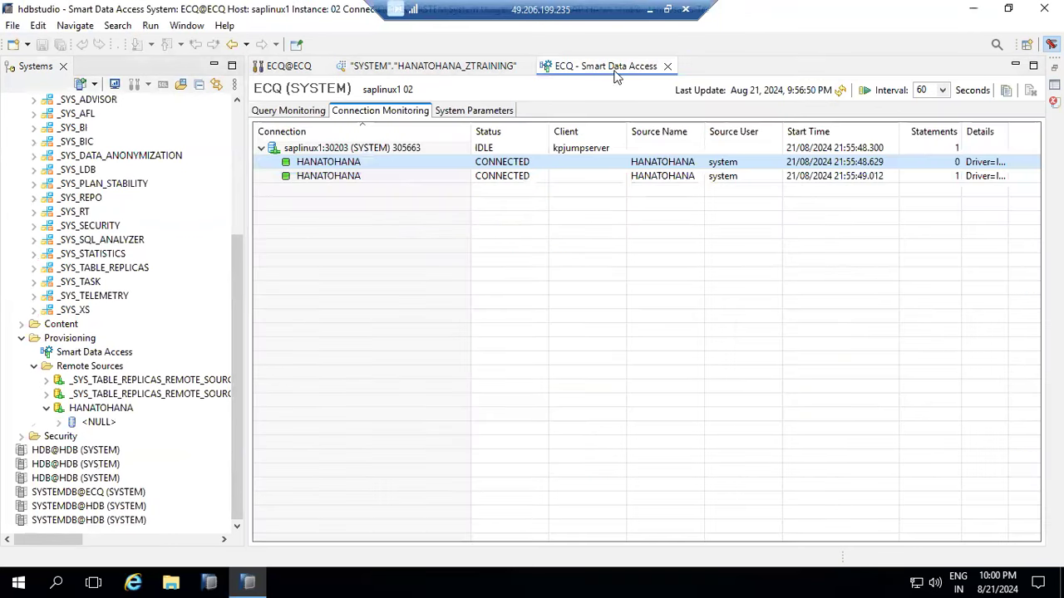
click(666, 68)
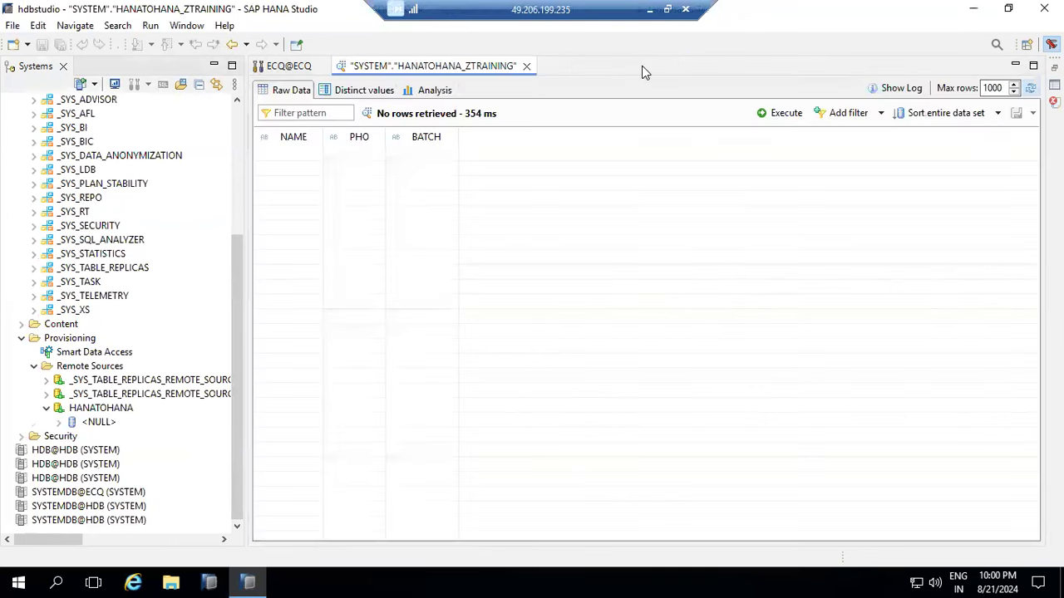
click(526, 68)
click(248, 582)
Log into the saved kps4hana PuTTY session as root.
double_click(438, 196)
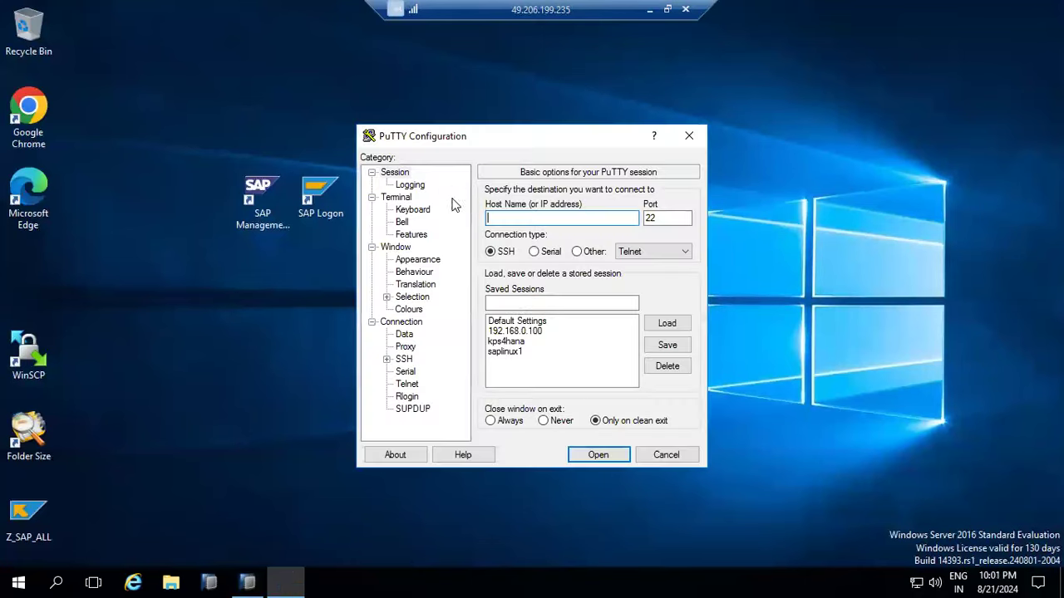
double_click(513, 343)
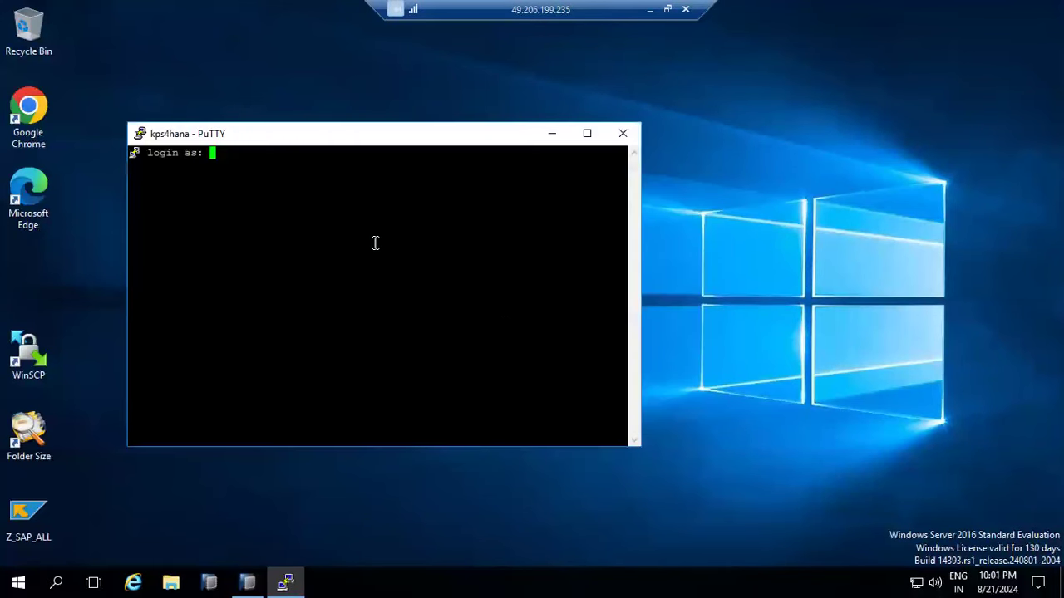
text(root)
key(Return)
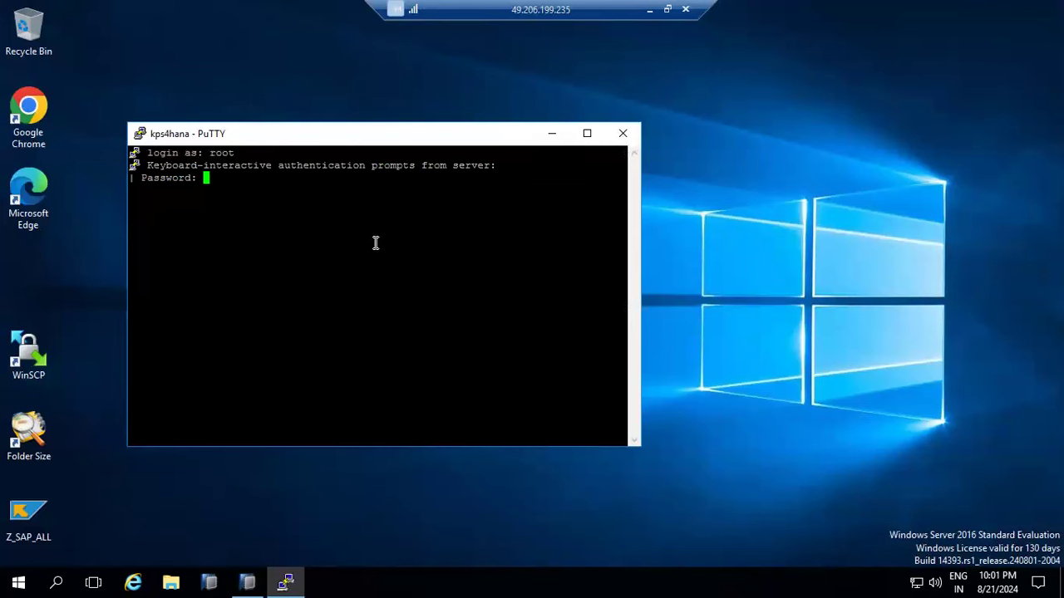
key(Return)
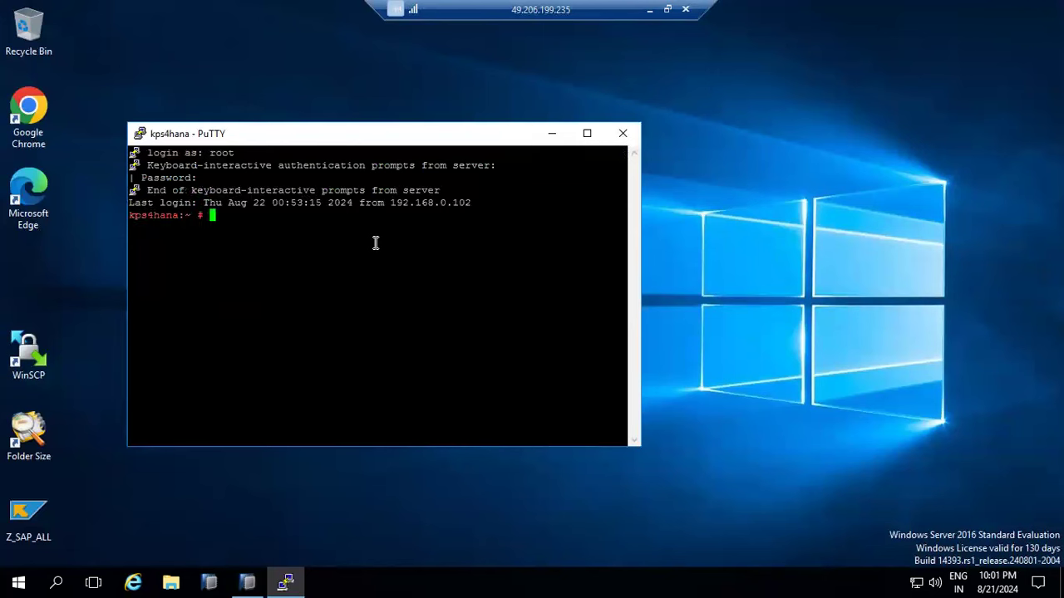
Switch to hdbadm with 'sudo su - hdbadm' and start the database with 'HDB start'.
text(sudo su - hdbadm)
key(Return)
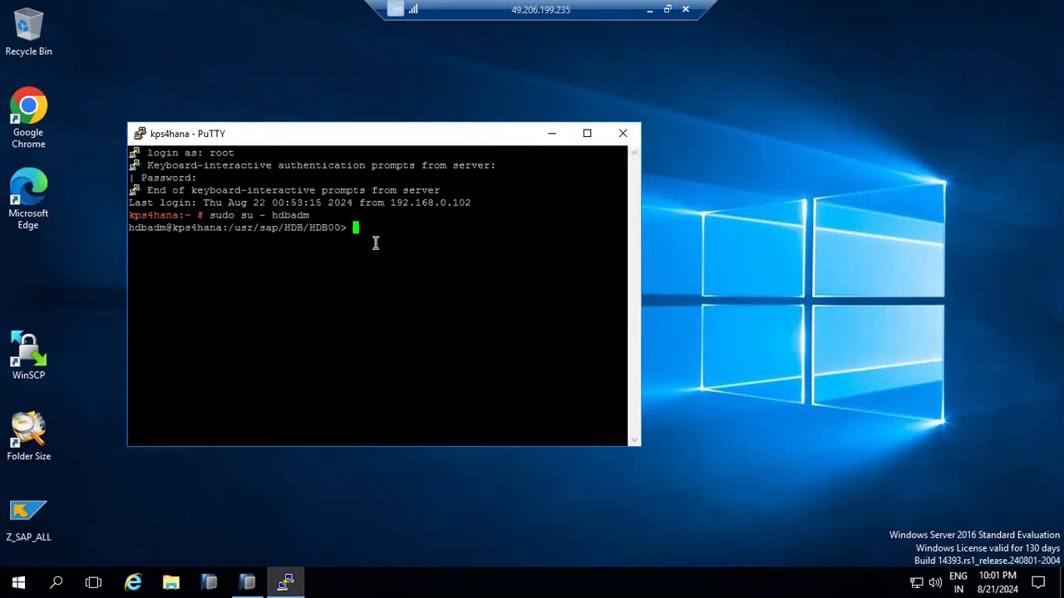
text(HDB start)
key(Return)
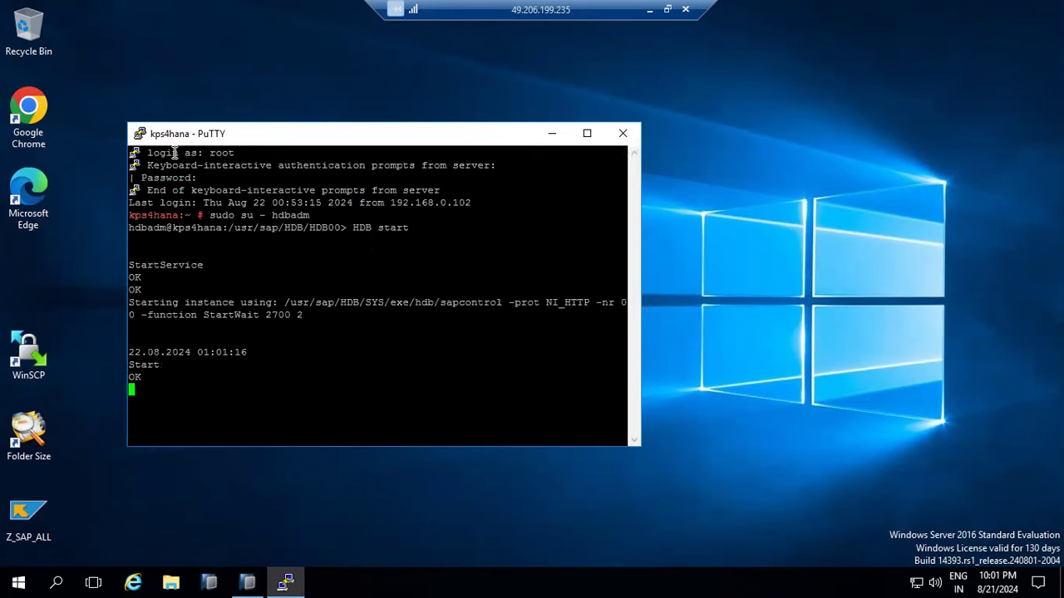
click(135, 137)
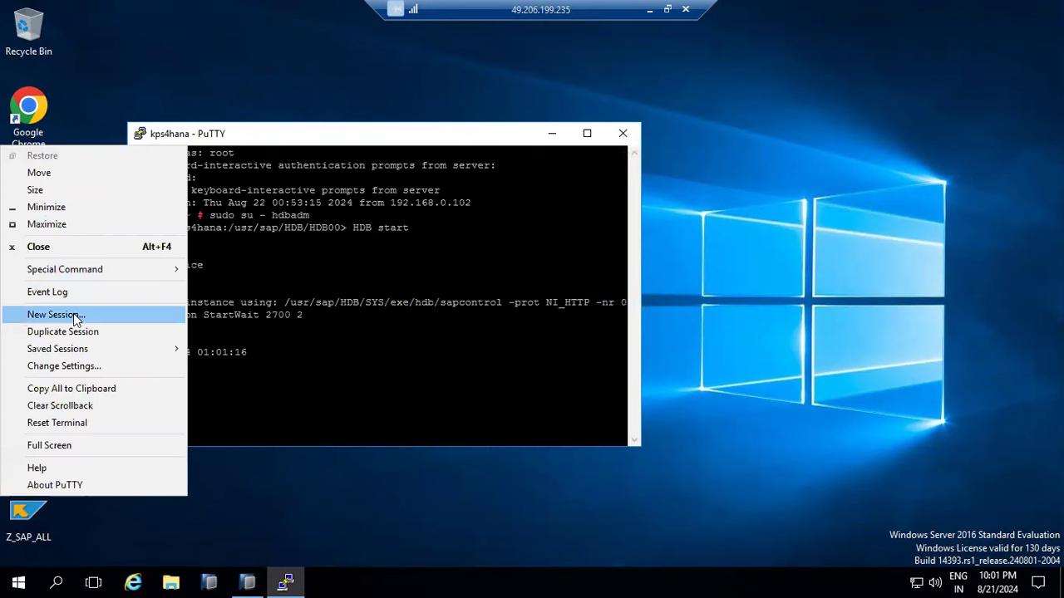
Start a new PuTTY session to saplinux1 and log in as root.
click(74, 313)
double_click(505, 352)
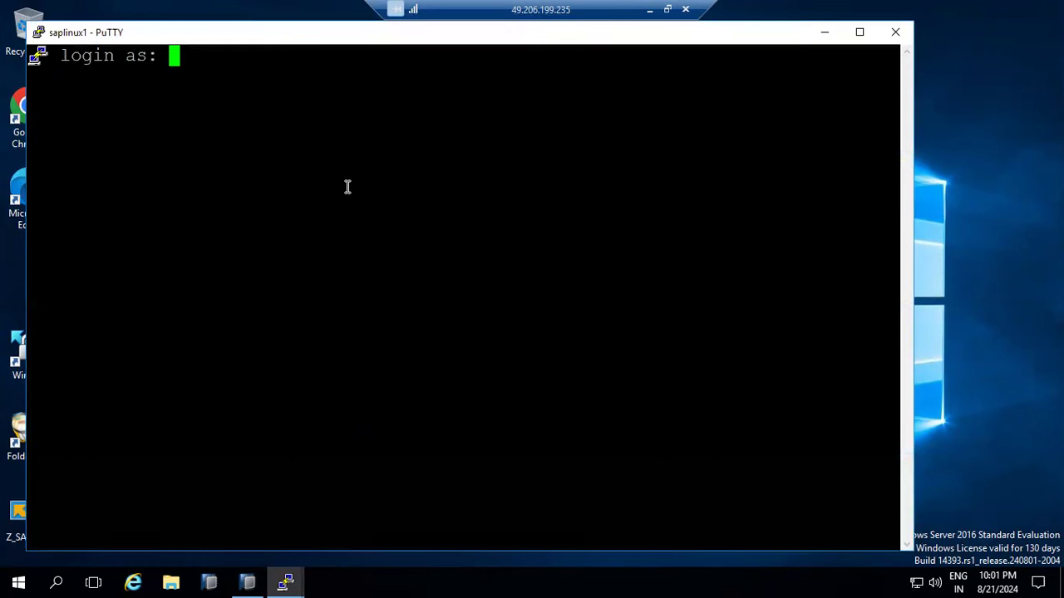
text(root)
key(Return)
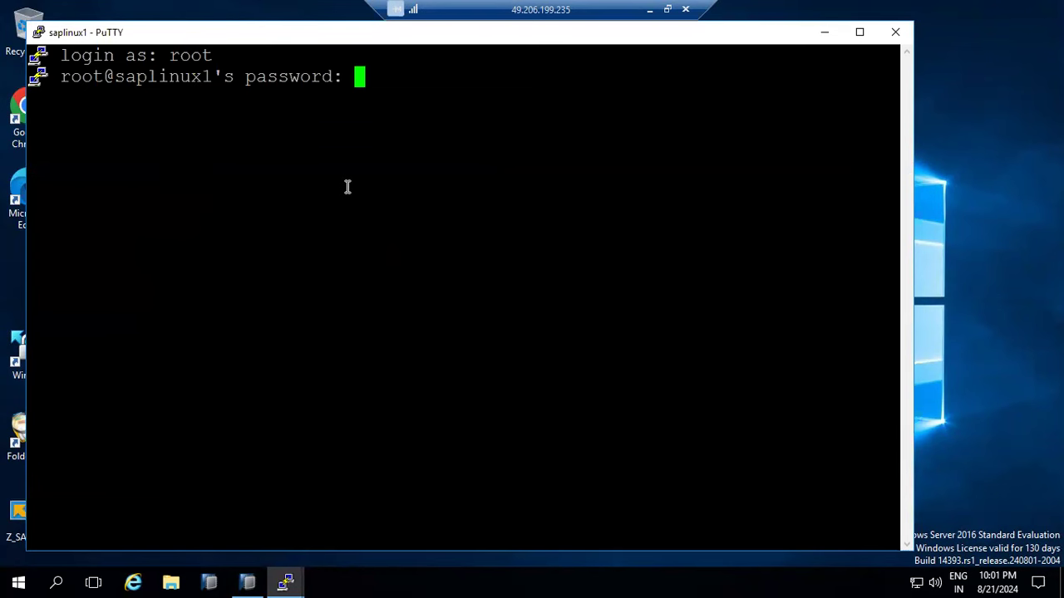
key(Return)
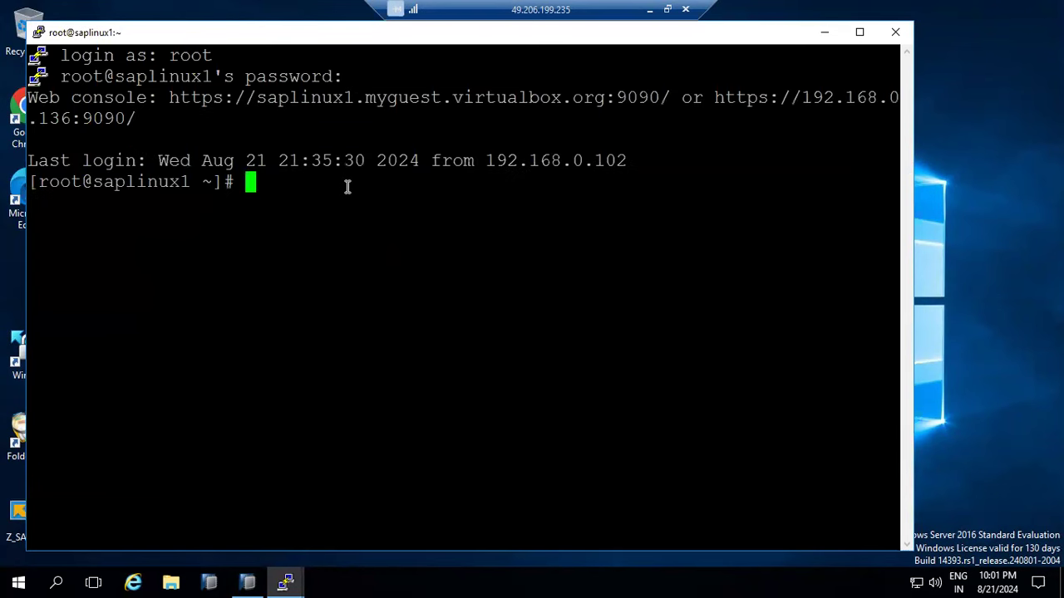
Open /etc/hosts in vi and insert a new line after the last host entry.
text(vi /e)
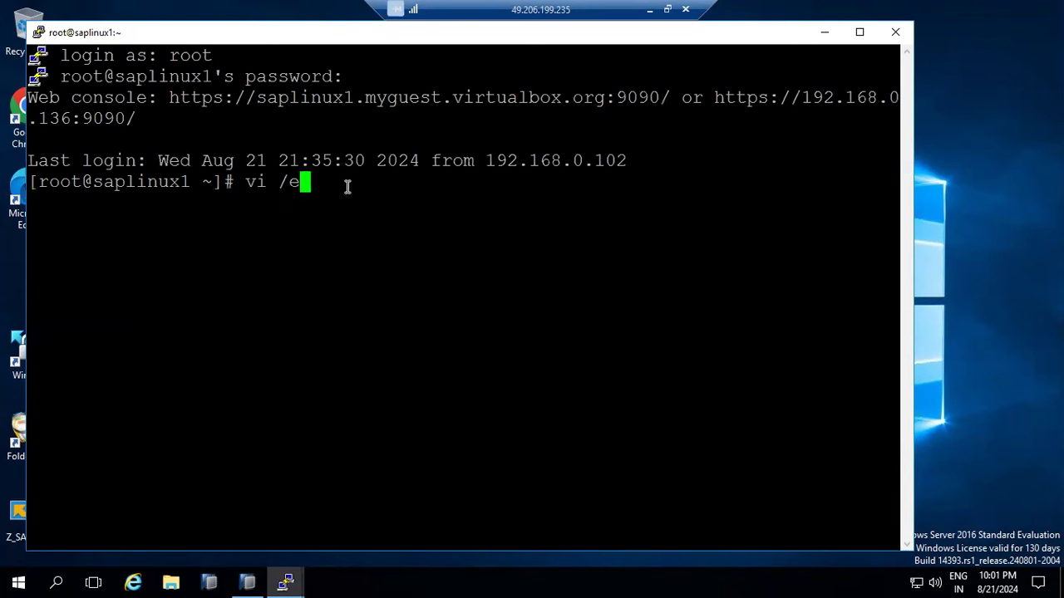
text(tc/hosts)
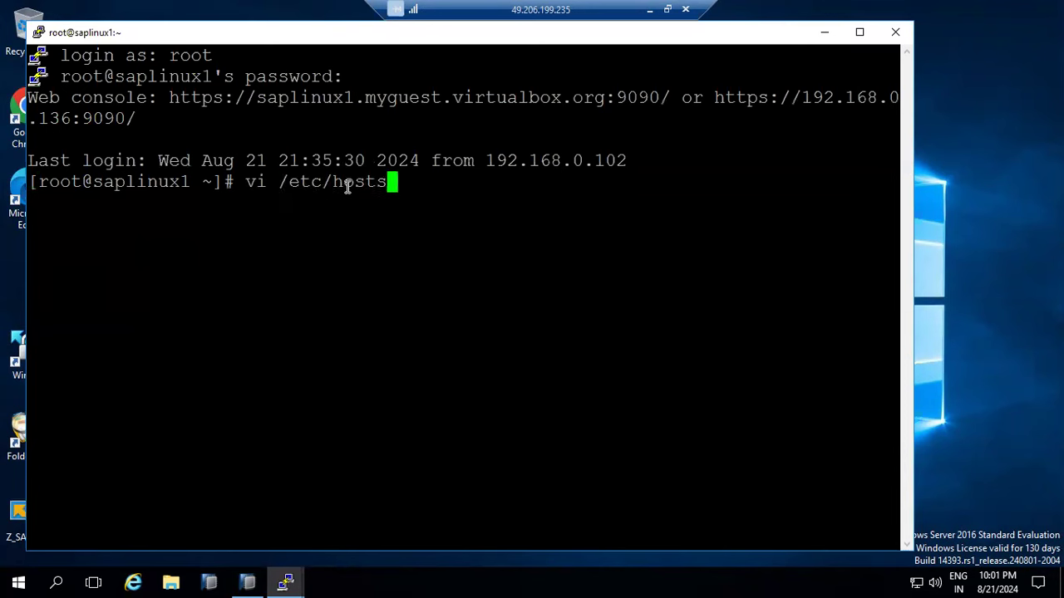
key(Return)
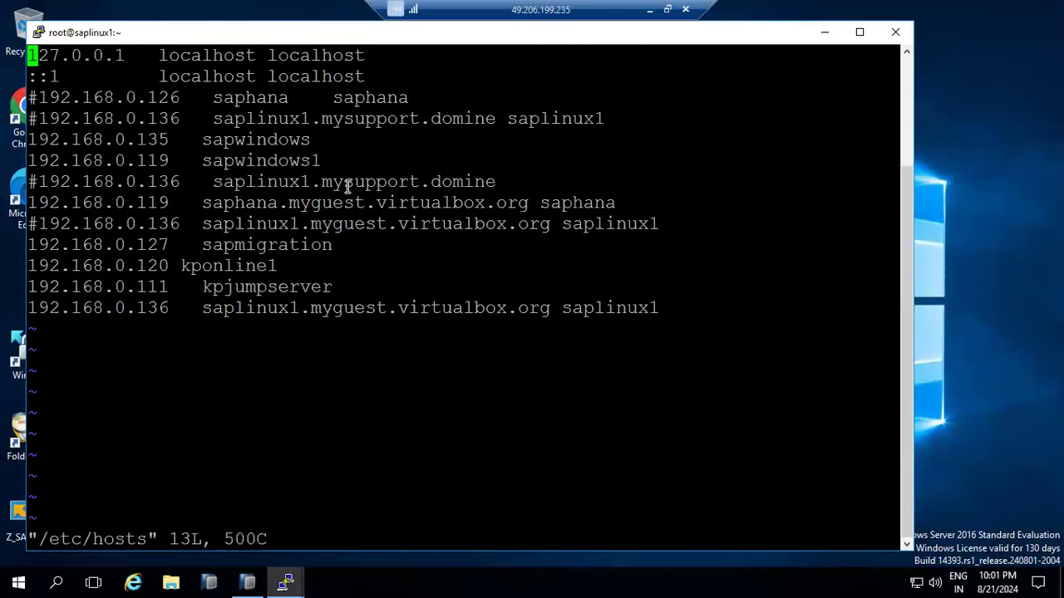
key(i)
key(Down)
key(Down)
key(Down)
key(Down)
key(Down)
key(Down)
key(Down)
key(Down)
key(Down)
key(Down)
key(Down)
key(Down)
key(Right)
key(Right)
key(Right)
key(Right)
key(Right)
key(Right)
key(Right)
key(Right)
key(Right)
key(Right)
key(Right)
key(Right)
key(Right)
key(Right)
key(Right)
key(Right)
key(Right)
key(Right)
key(Right)
key(Right)
key(Right)
key(Right)
key(Right)
key(Right)
key(Right)
key(Right)
key(Right)
key(Right)
key(Right)
key(Right)
key(Right)
key(Right)
key(Right)
key(Right)
key(Right)
key(Right)
key(Return)
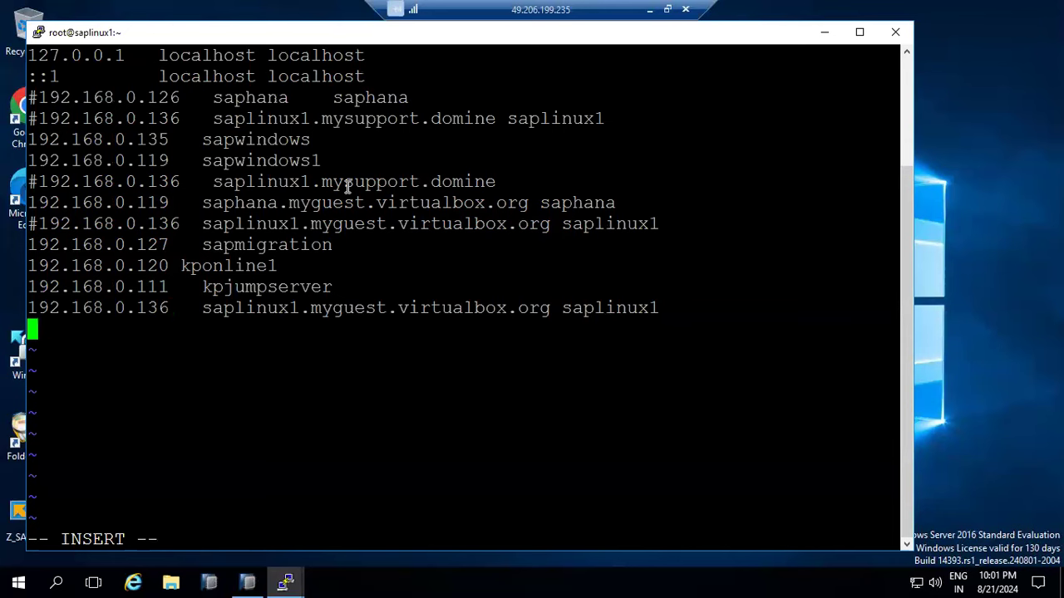
Type the partial hosts entry '192.168.0.<Tab>kps4hana', leaving the address unfinished.
text(192.1)
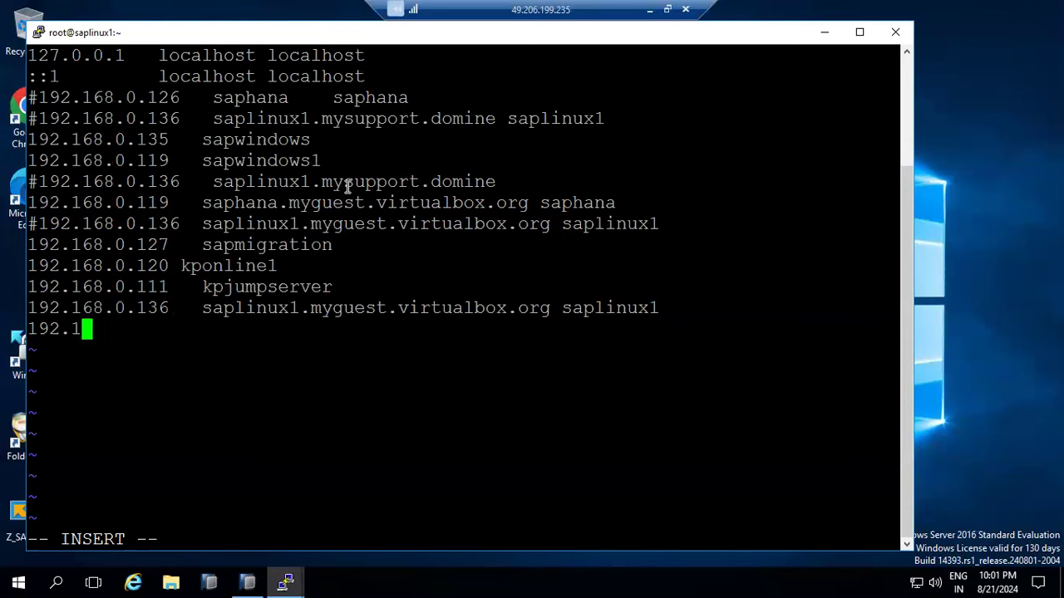
text(68.0.)
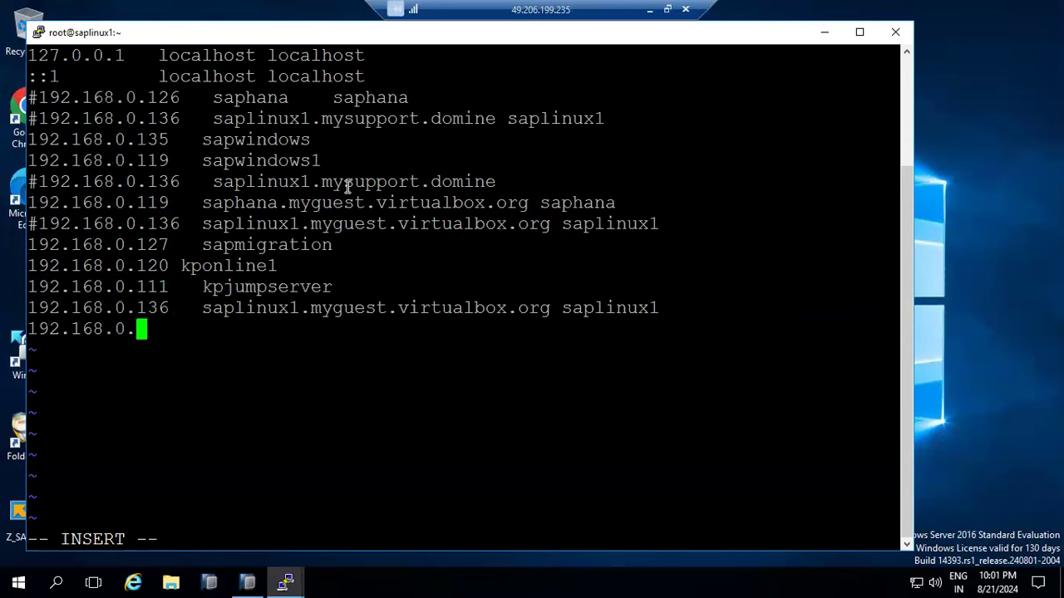
key(Tab)
text(kps4hana)
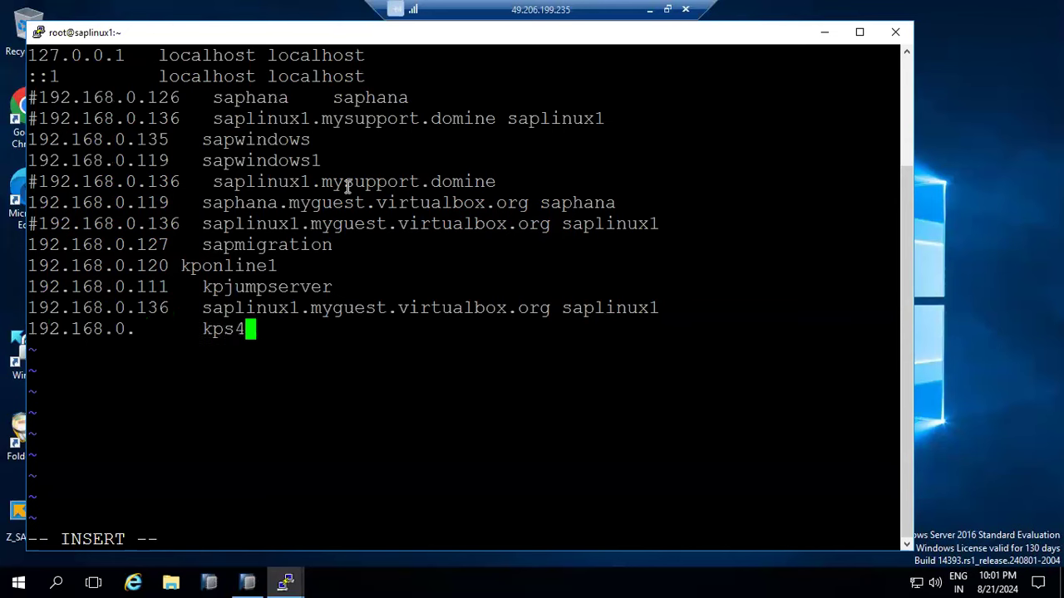
key(Left)
key(Left)
key(Left)
key(Left)
key(Left)
key(Left)
key(Left)
key(Left)
key(Left)
key(Left)
key(Left)
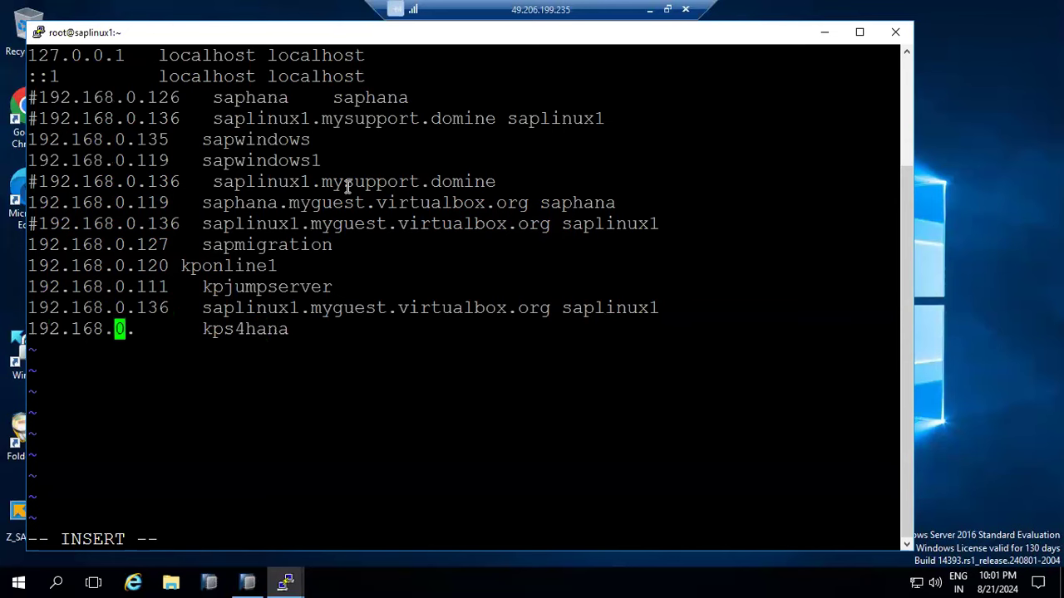
key(Right)
key(Right)
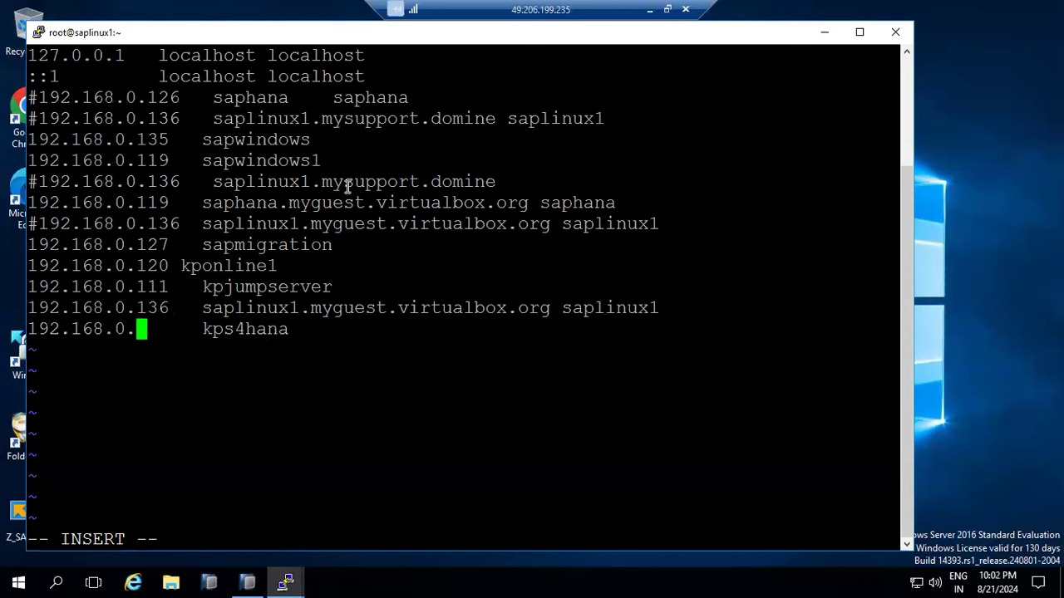
click(291, 582)
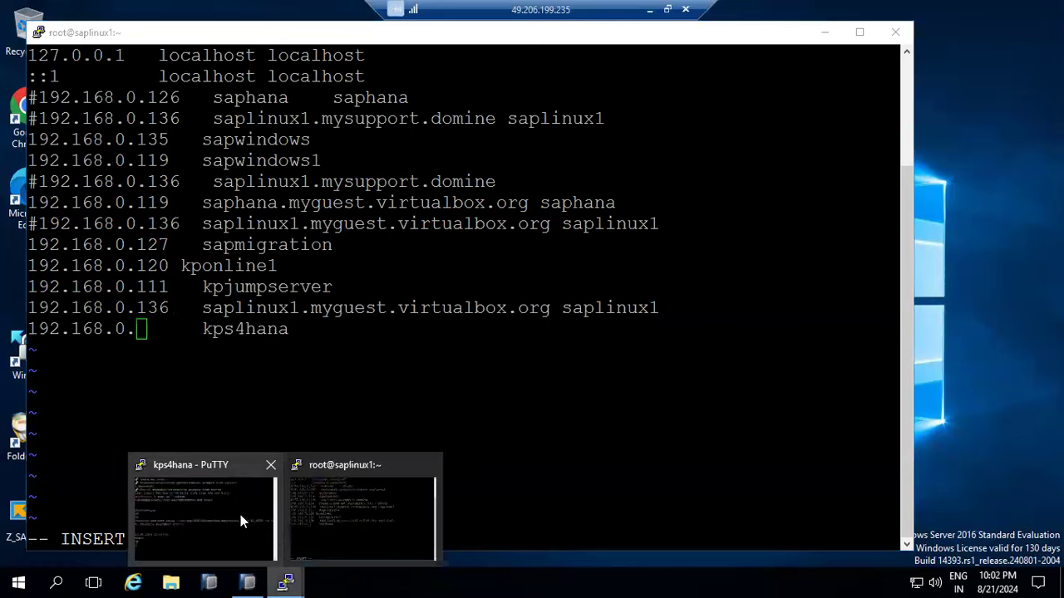
Ping kps4hana from Command Prompt to find its address, 192.168.0.103.
click(240, 521)
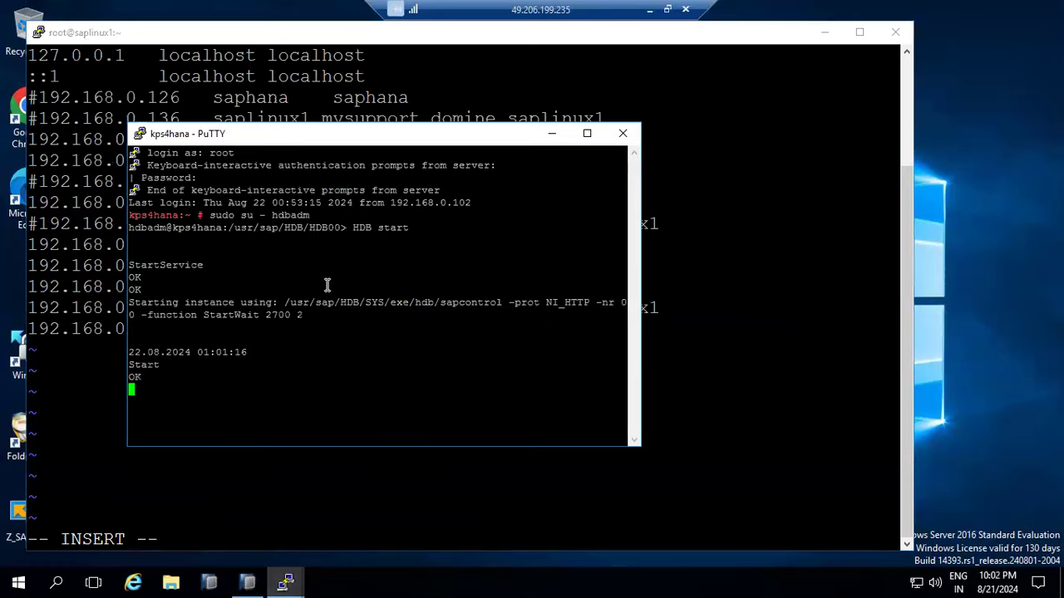
click(587, 133)
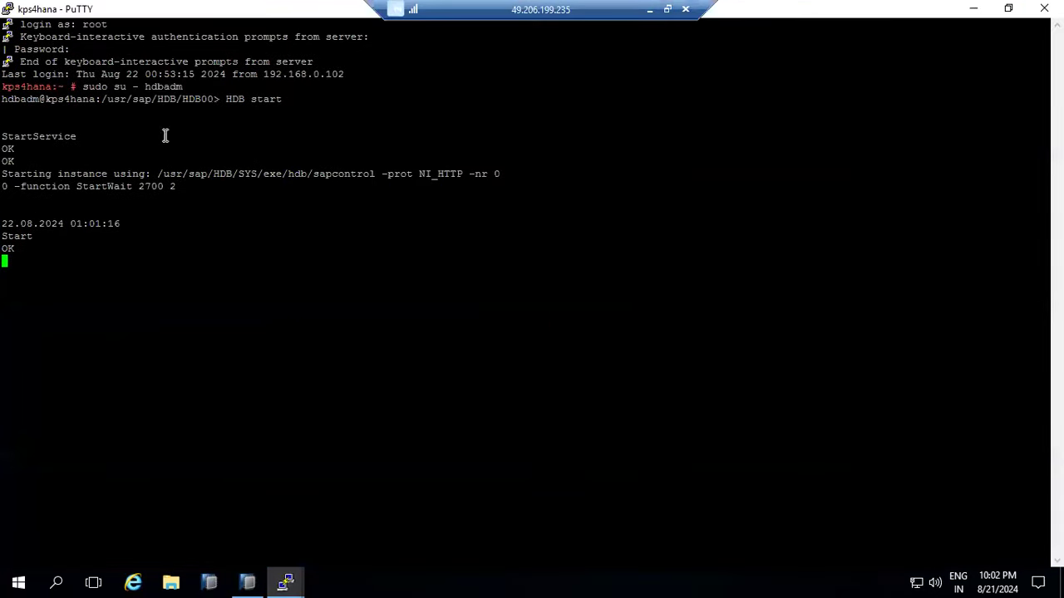
click(56, 582)
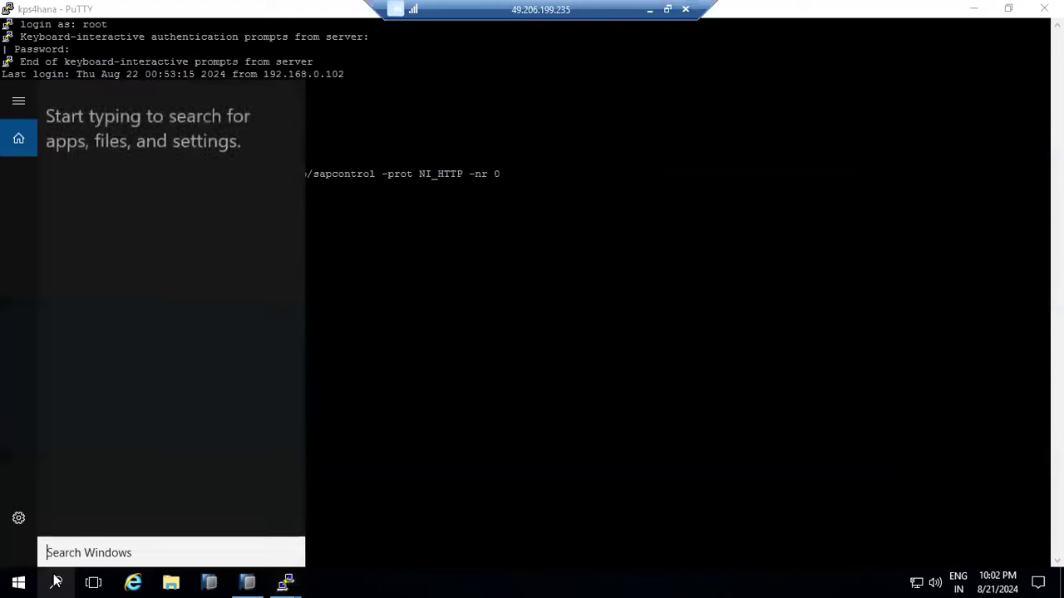
text(cmd)
key(Return)
text(ping kps4hana)
key(Return)
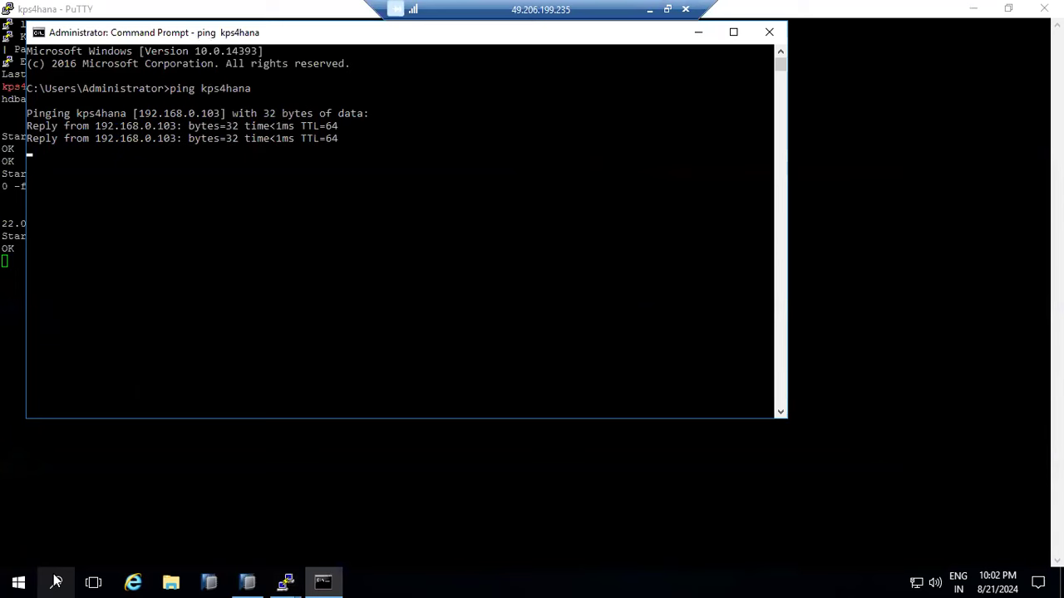
key(ctrl+c)
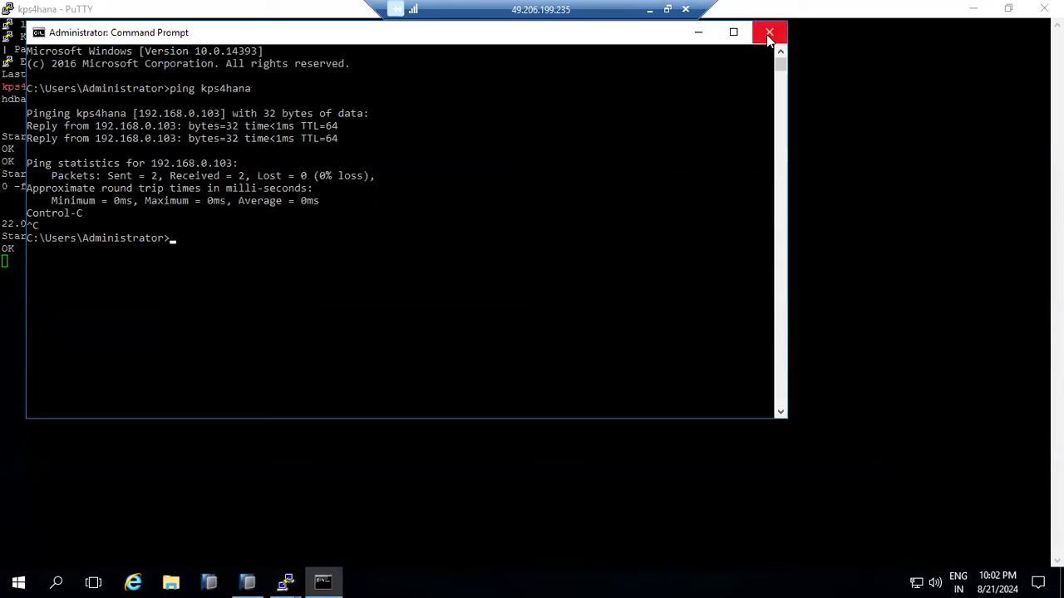
click(769, 31)
Complete the saplinux1 hosts entry as 192.168.0.103 kps4hana and leave insert mode.
mouse_move(290, 580)
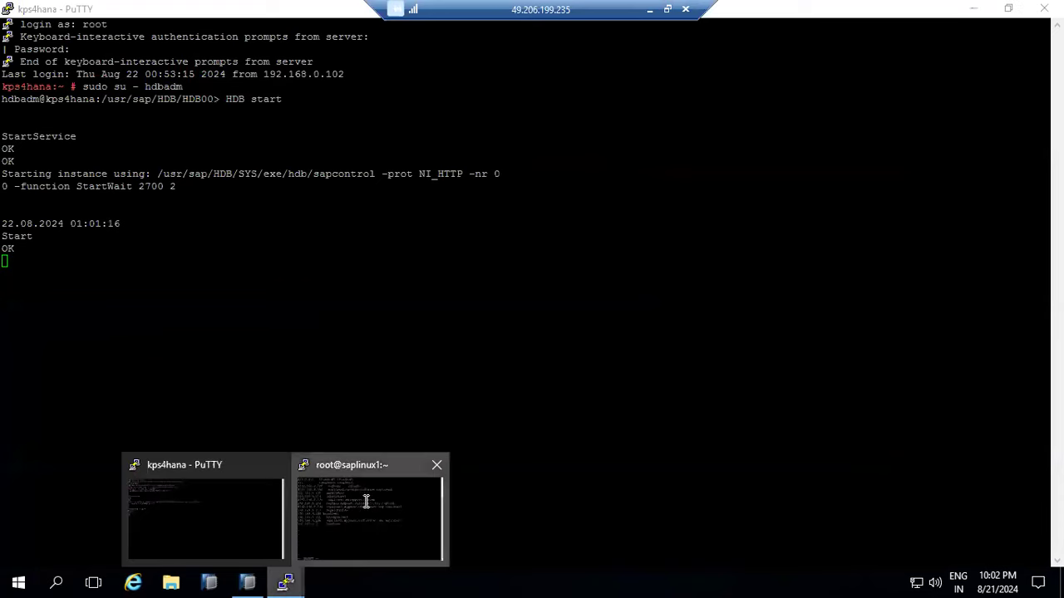
click(366, 501)
text(103   kps4hana)
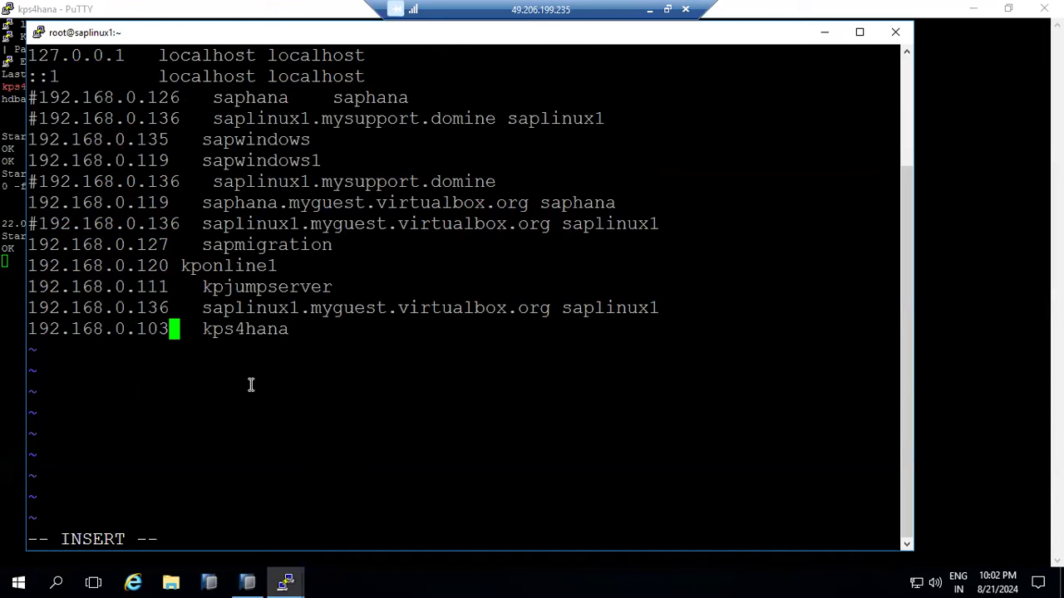
key(Escape)
Save the hosts file with :wq! and ping kps4hana, getting replies from 192.168.0.103.
text(:wq!)
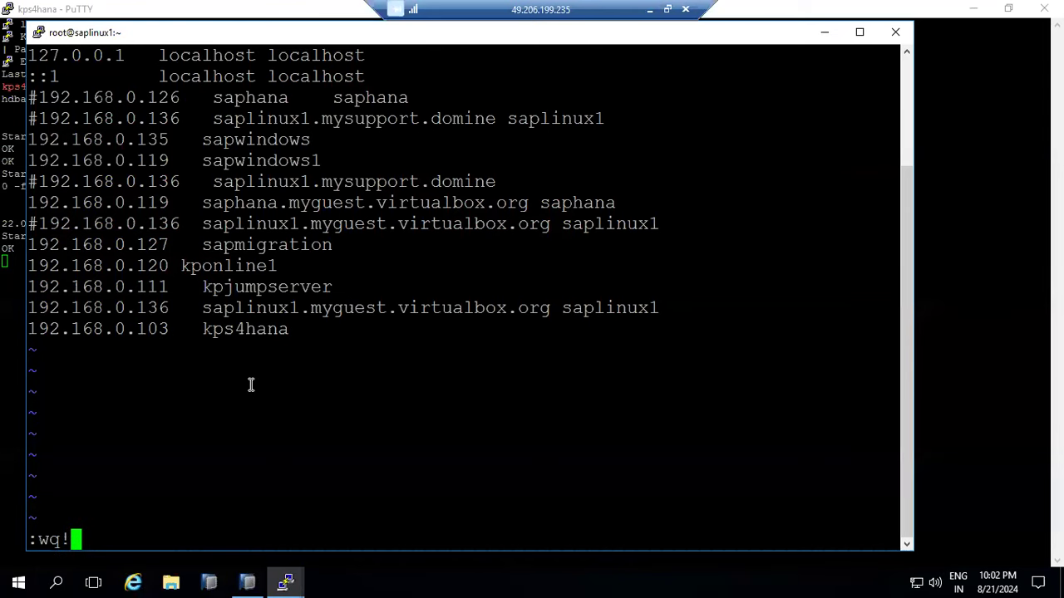
key(Return)
text(p)
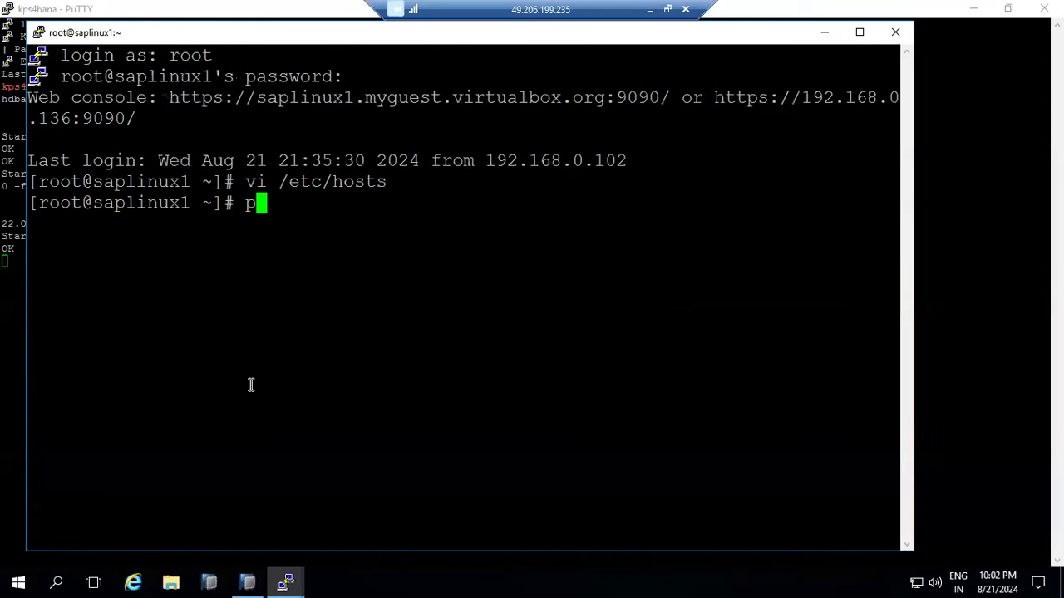
text(ing sa)
key(BackSpace)
key(BackSpace)
text(kps4hana)
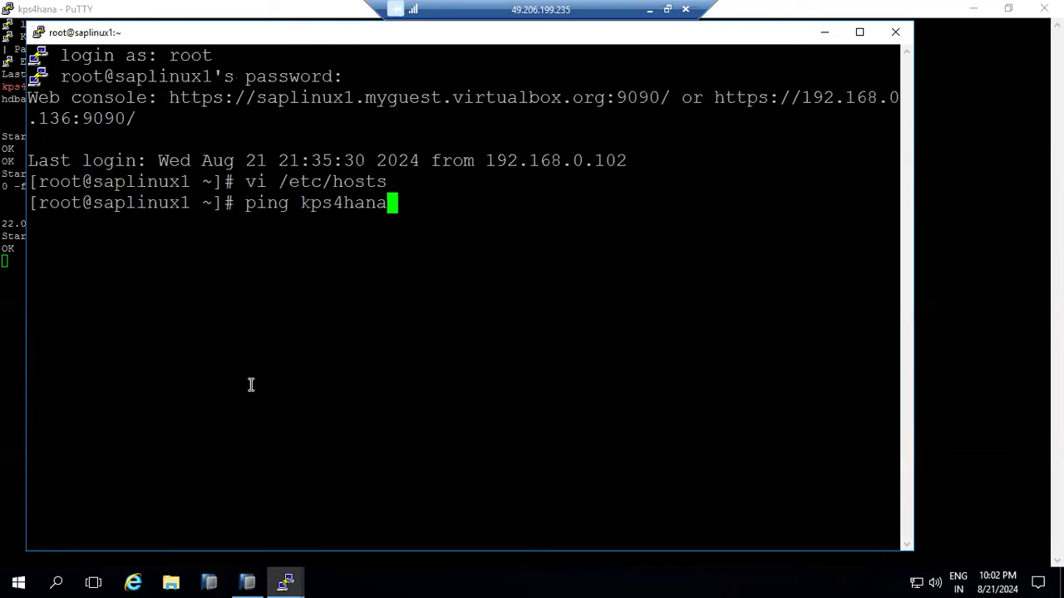
key(Return)
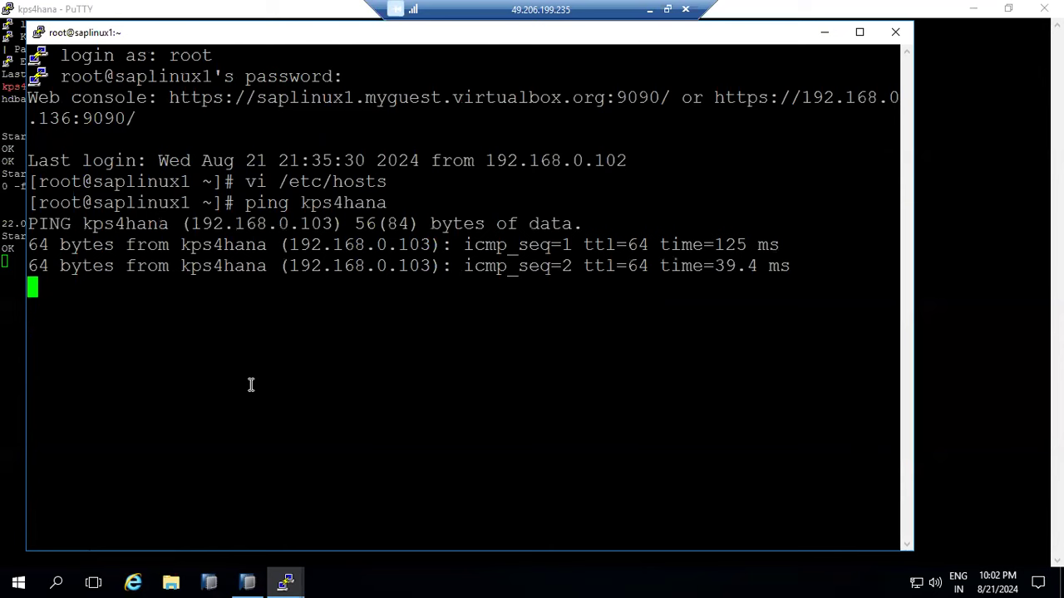
drag(346, 268, 397, 287)
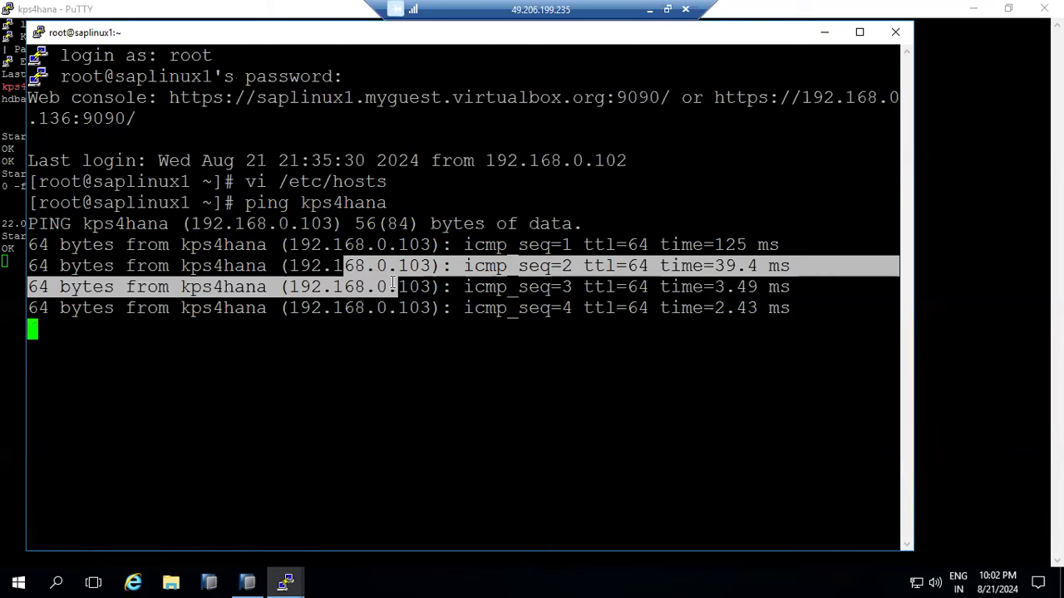
key(ctrl+c)
Close the saplinux1 PuTTY session and confirm the exit.
click(895, 32)
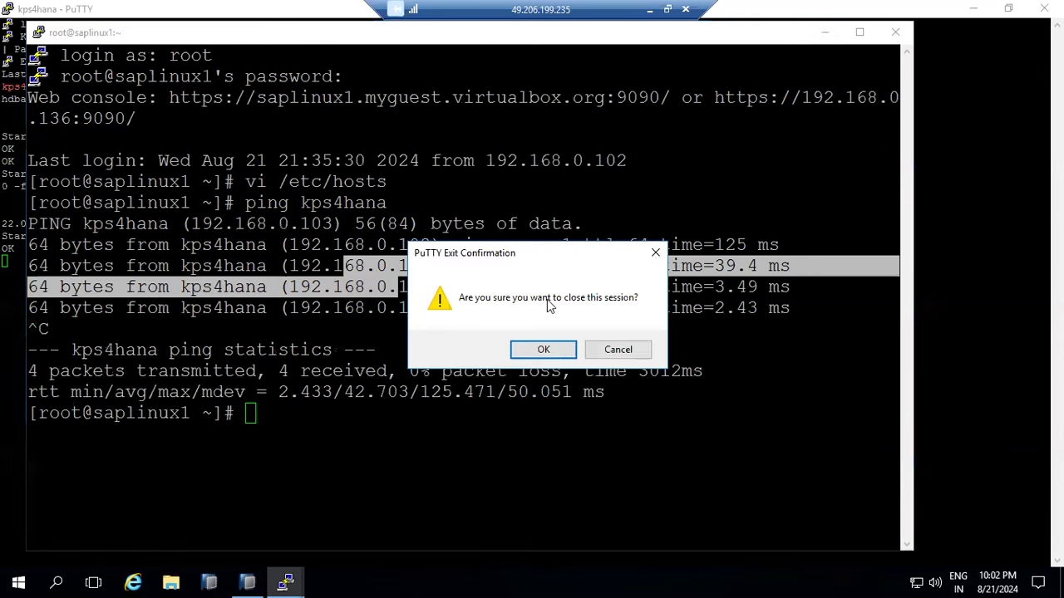
click(532, 352)
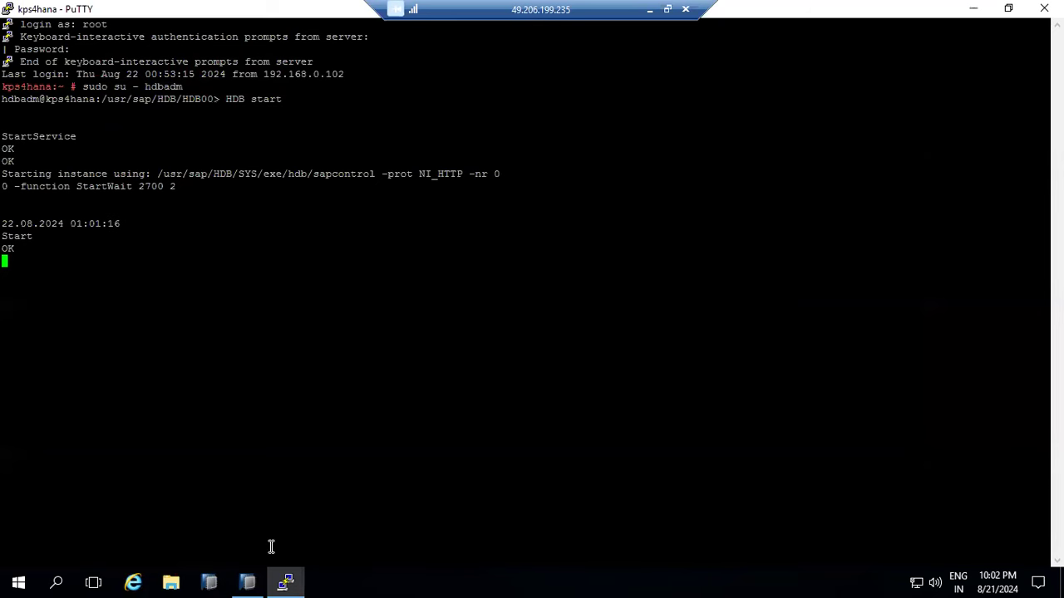
mouse_move(291, 580)
Start a new remote source named S4HANATOECQ under Remote Sources.
click(247, 582)
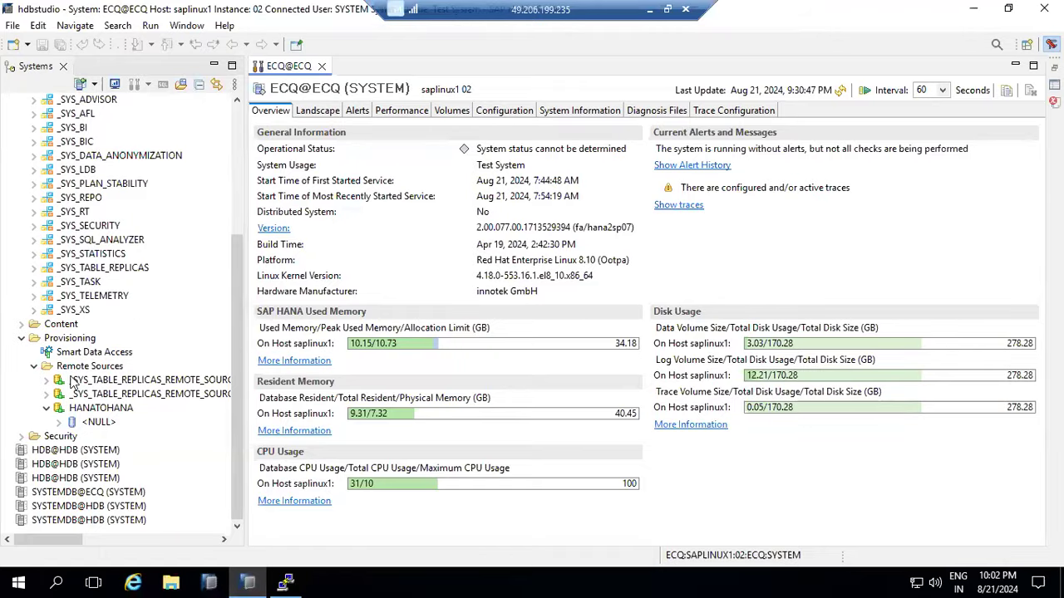
click(47, 408)
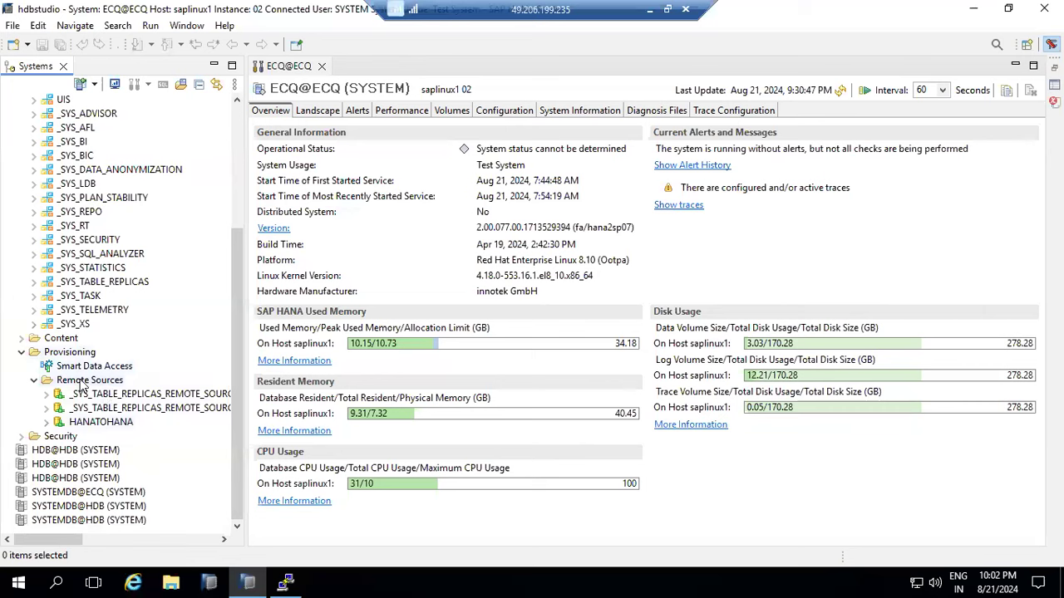
right_click(82, 384)
click(104, 410)
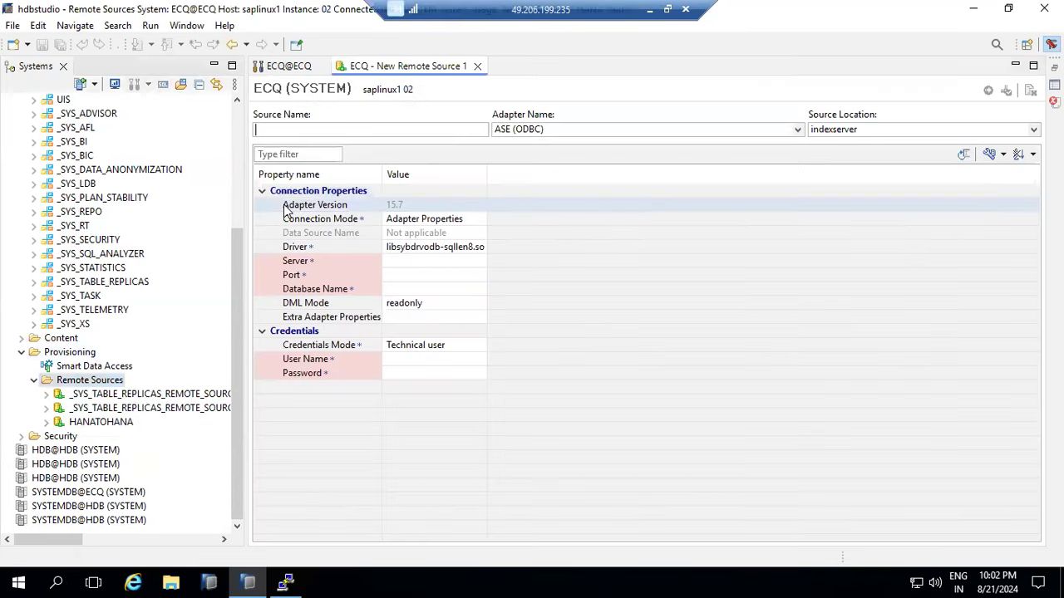
text(S4HANATOH)
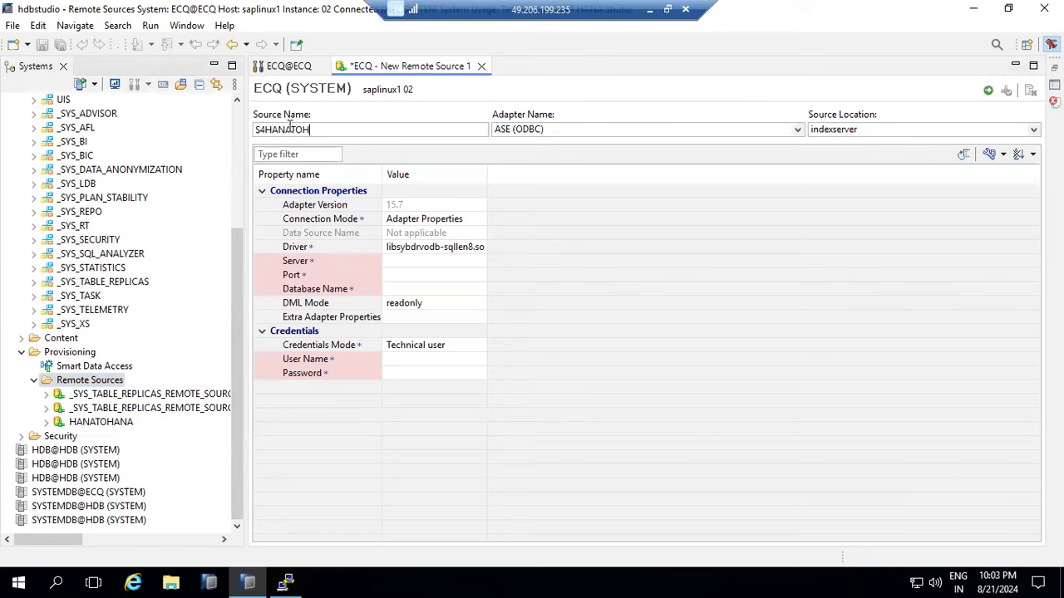
key(BackSpace)
text(ECQ)
Choose the HANA (ODBC) adapter with server kps4hana and port 30015.
click(642, 129)
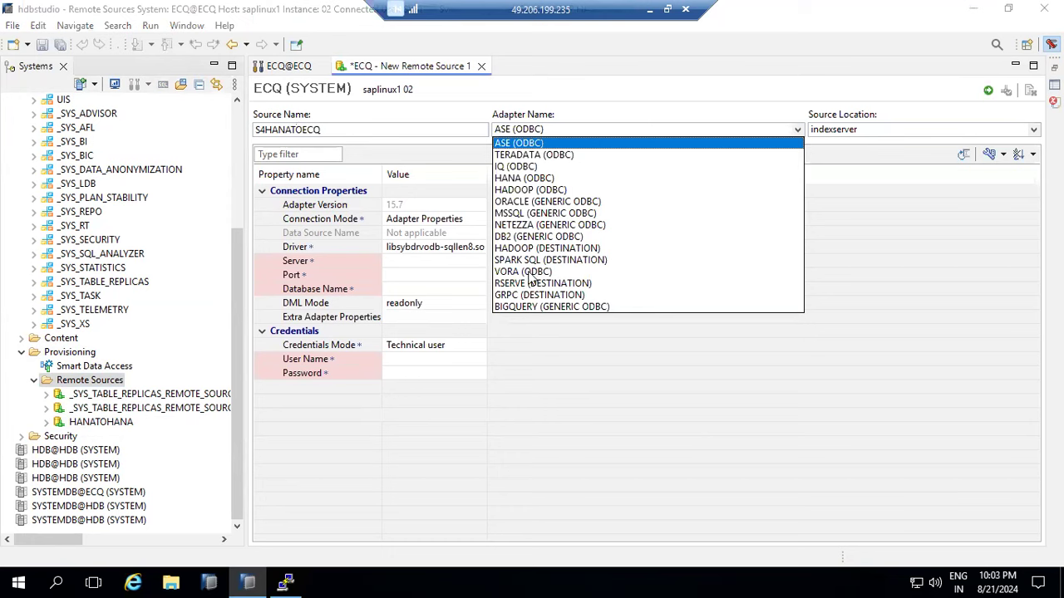
click(522, 178)
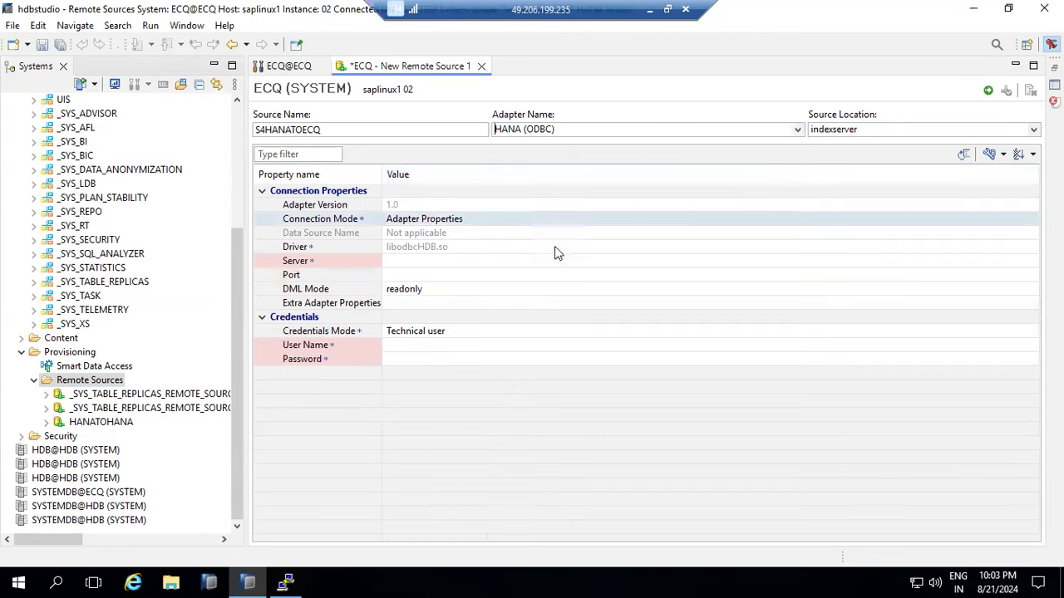
click(409, 262)
text(kps4hana)
click(403, 277)
text(30015)
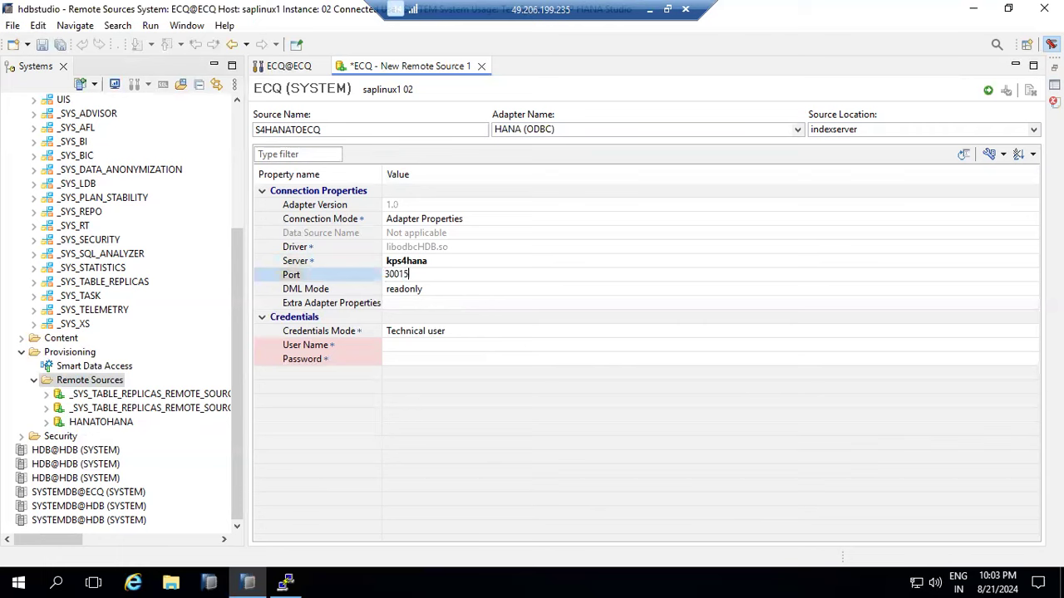
Enter the technical user name and password for the remote connection.
click(398, 346)
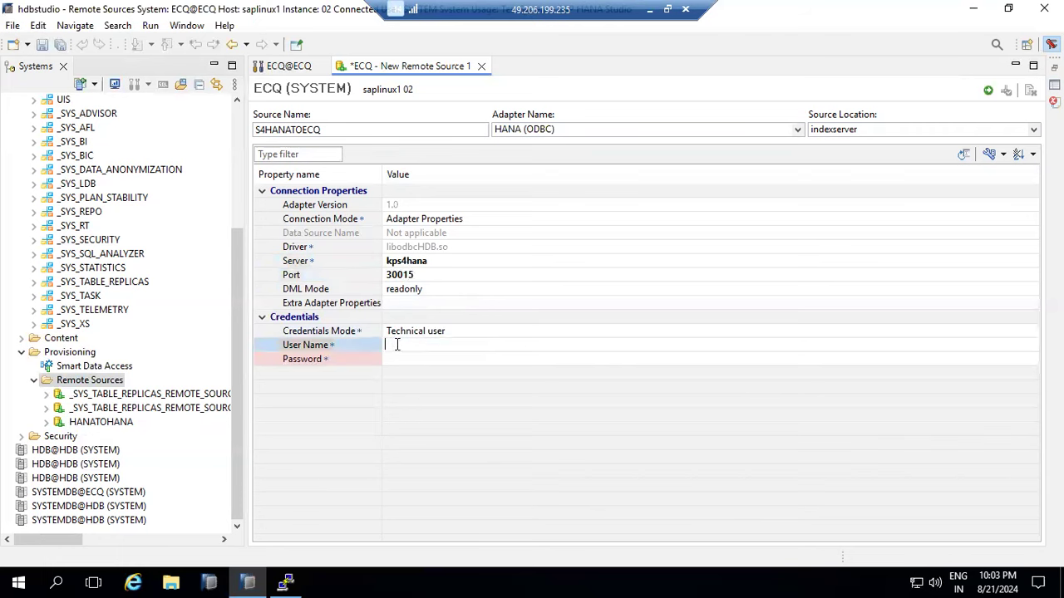
text(SYSTE)
key(BackSpace)
key(BackSpace)
key(BackSpace)
text(SAPABAP1)
click(410, 359)
text(•••••••••)
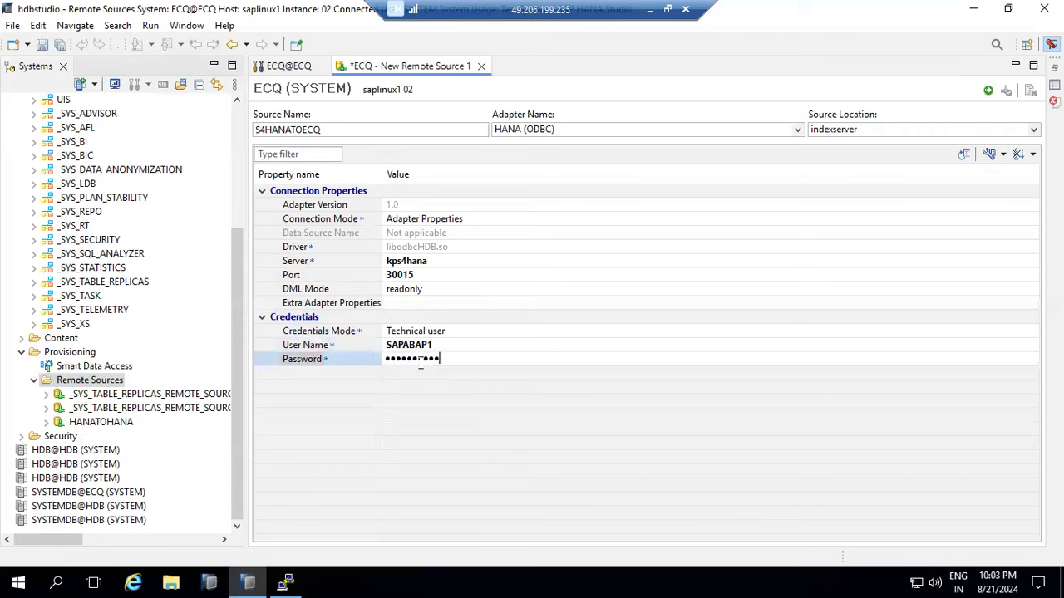
key(Return)
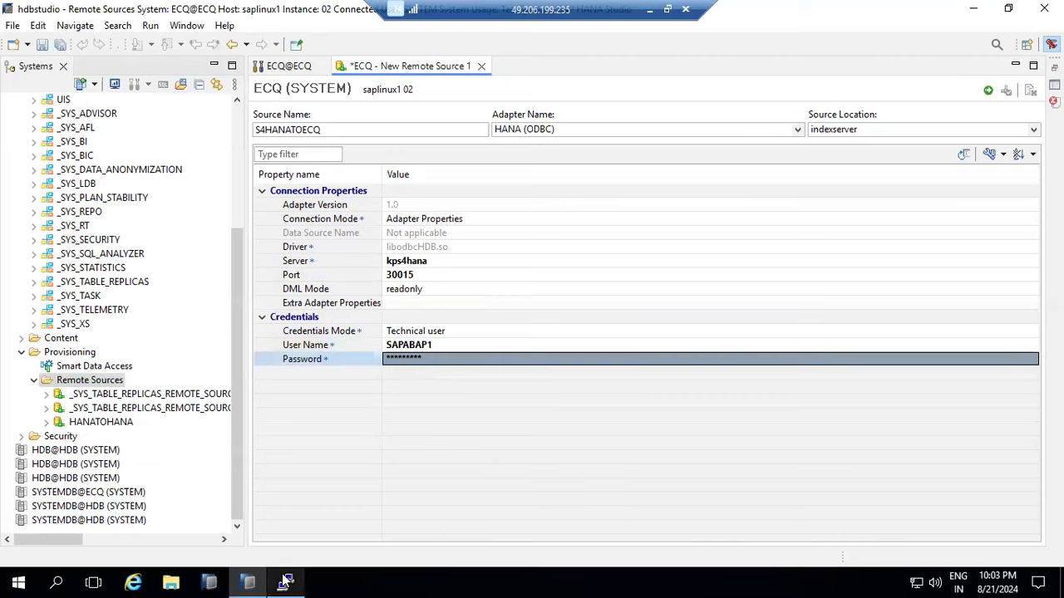
click(285, 582)
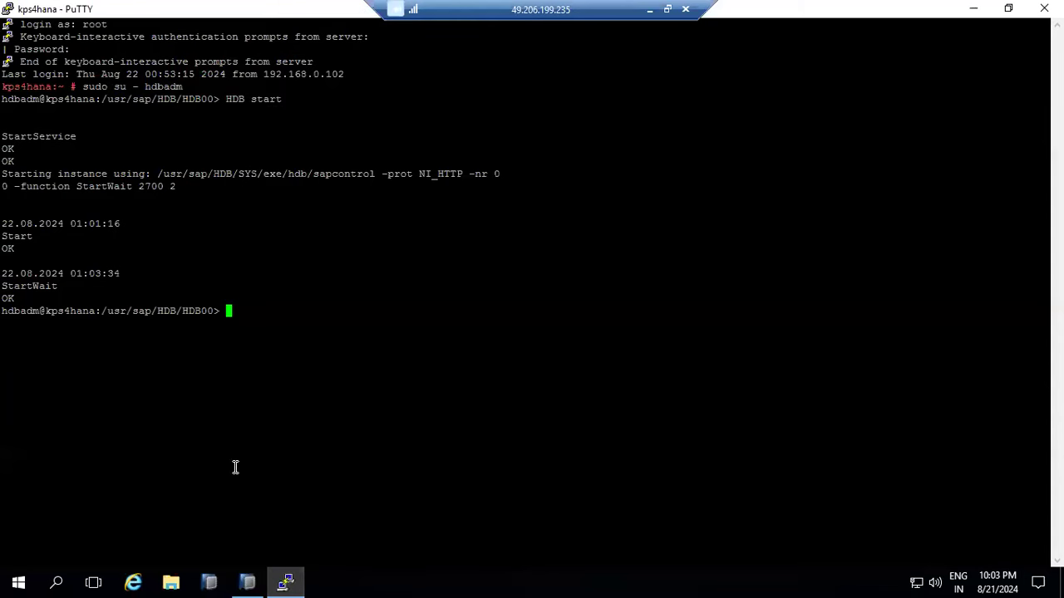
click(286, 580)
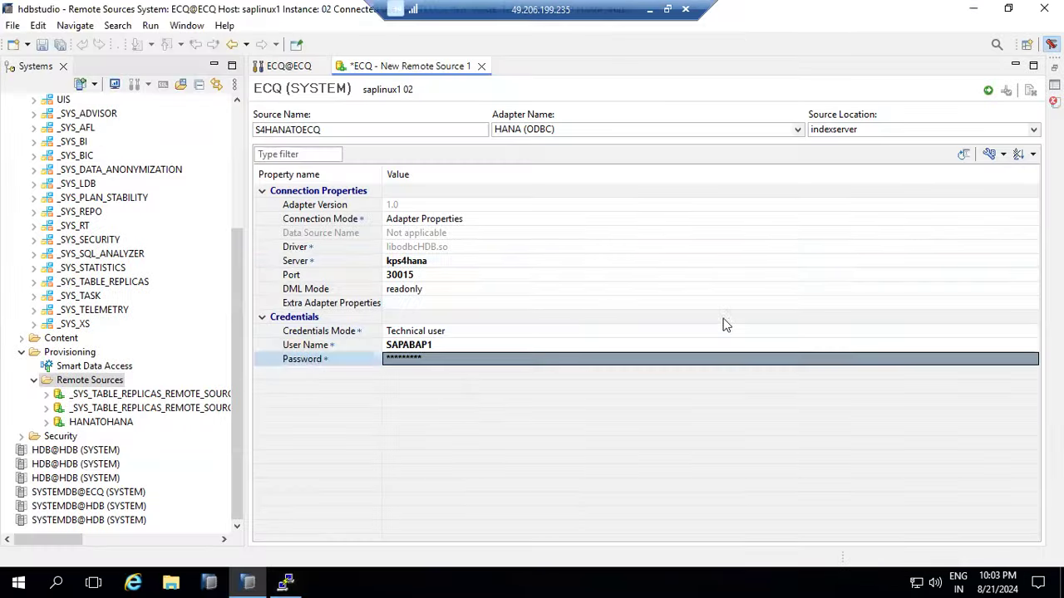
Save the new remote source, then correct its user name.
click(989, 91)
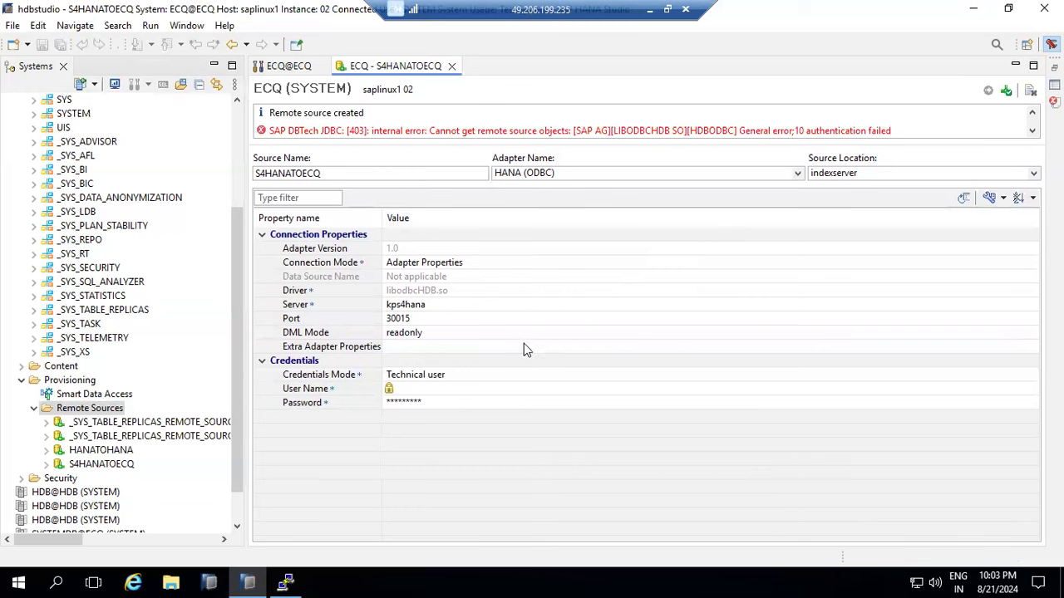
click(424, 402)
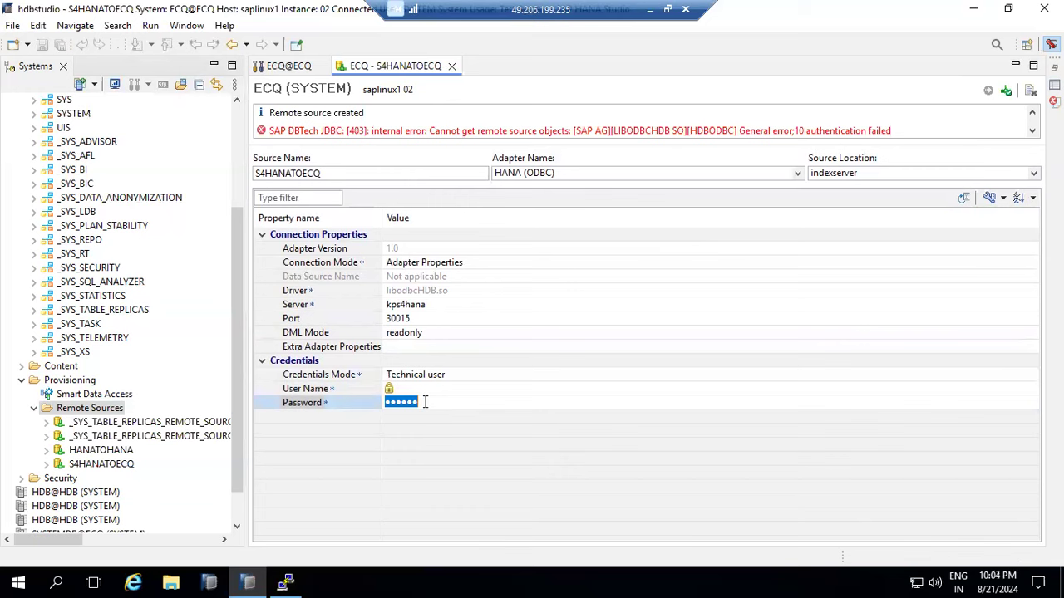
click(390, 389)
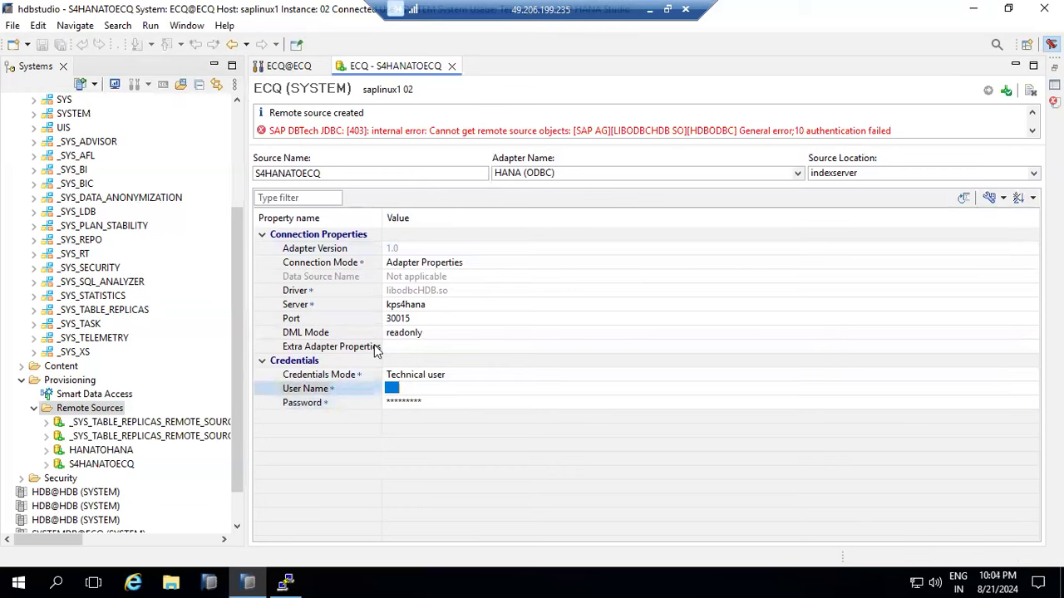
click(412, 394)
text(SYSTEM)
Re-enter the password and save S4HANATOECQ again to establish the connection.
click(424, 402)
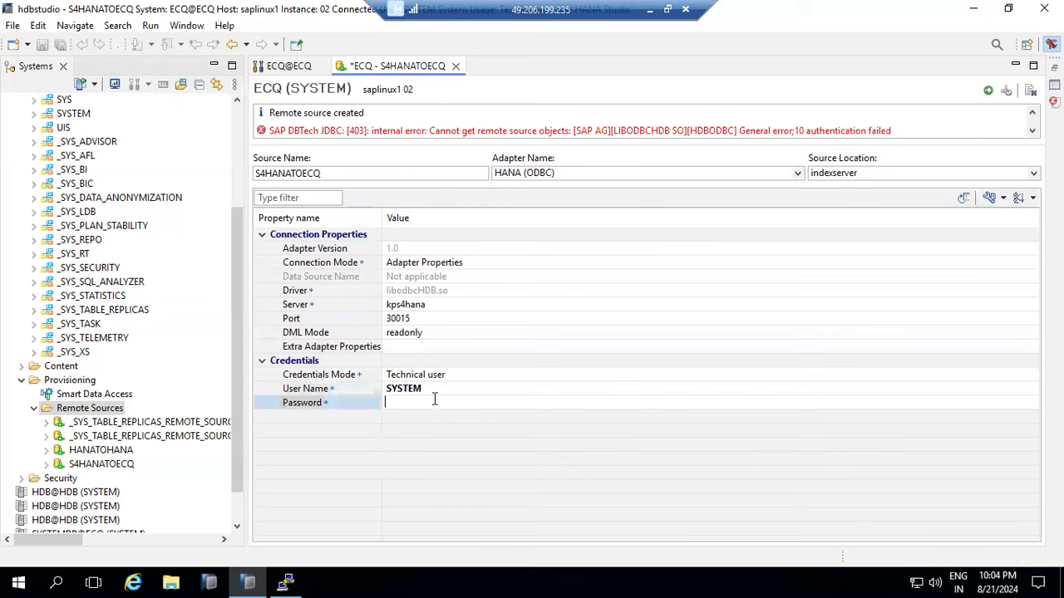
text(••••••••••)
click(989, 92)
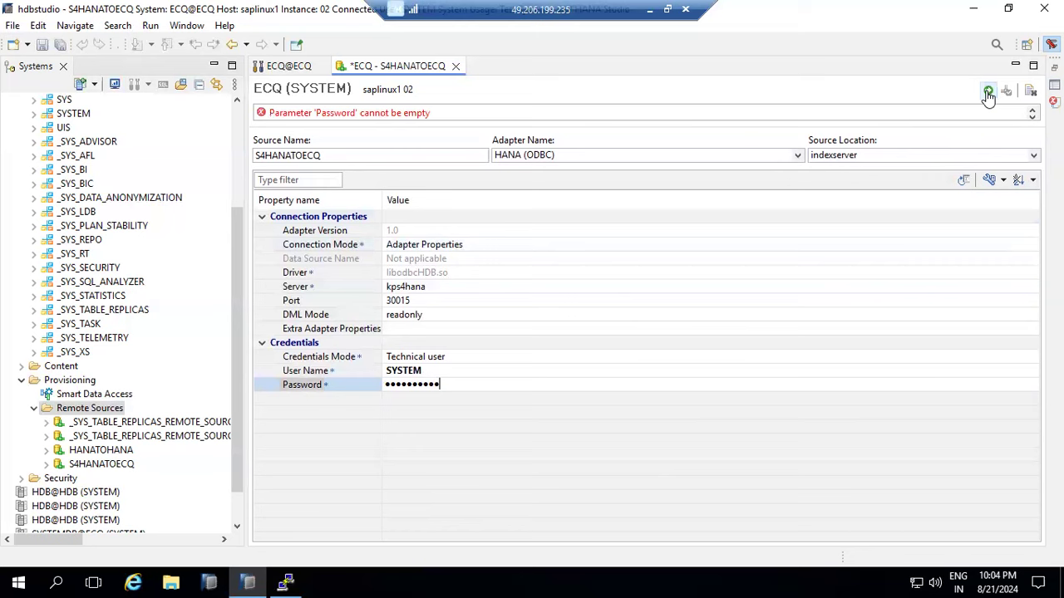
click(988, 93)
click(988, 95)
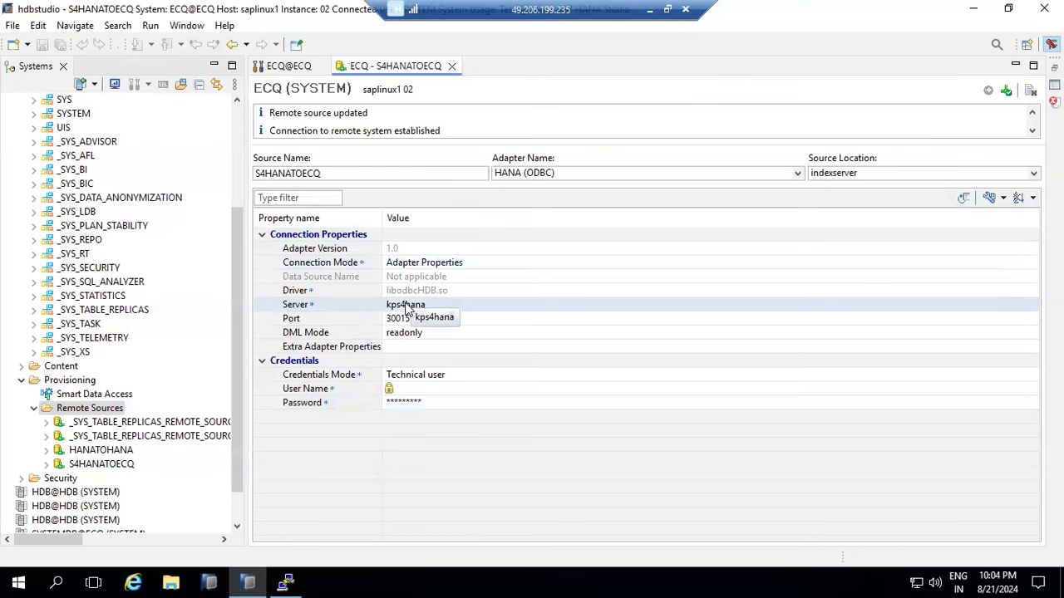
Expand S4HANATOECQ and its <NULL> node, browsing schemas such as SAPHANADB, SYS and SYSTEM.
click(47, 464)
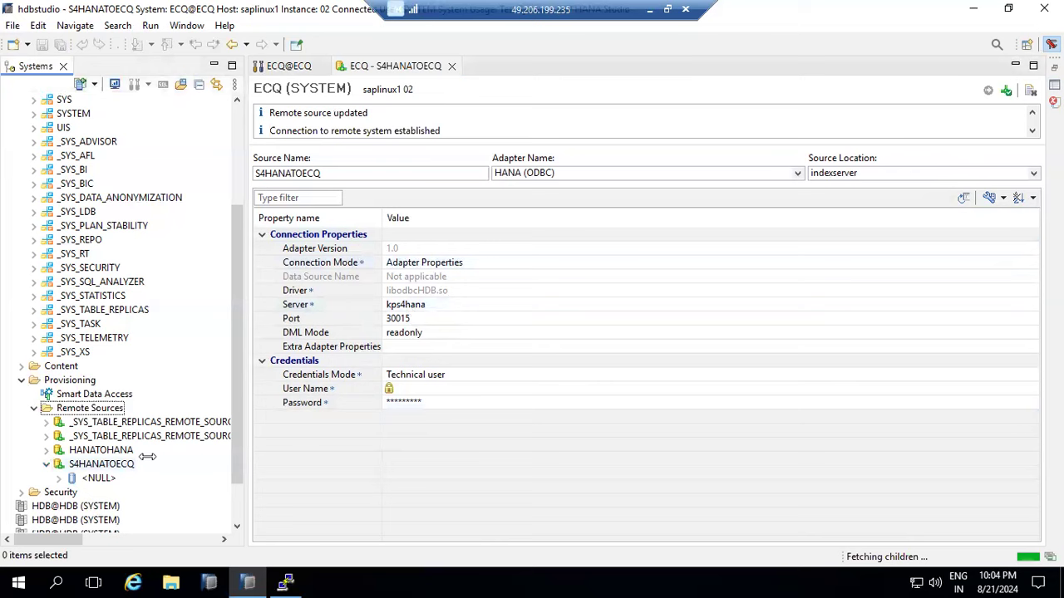
scroll(149, 457, down, 1)
click(59, 422)
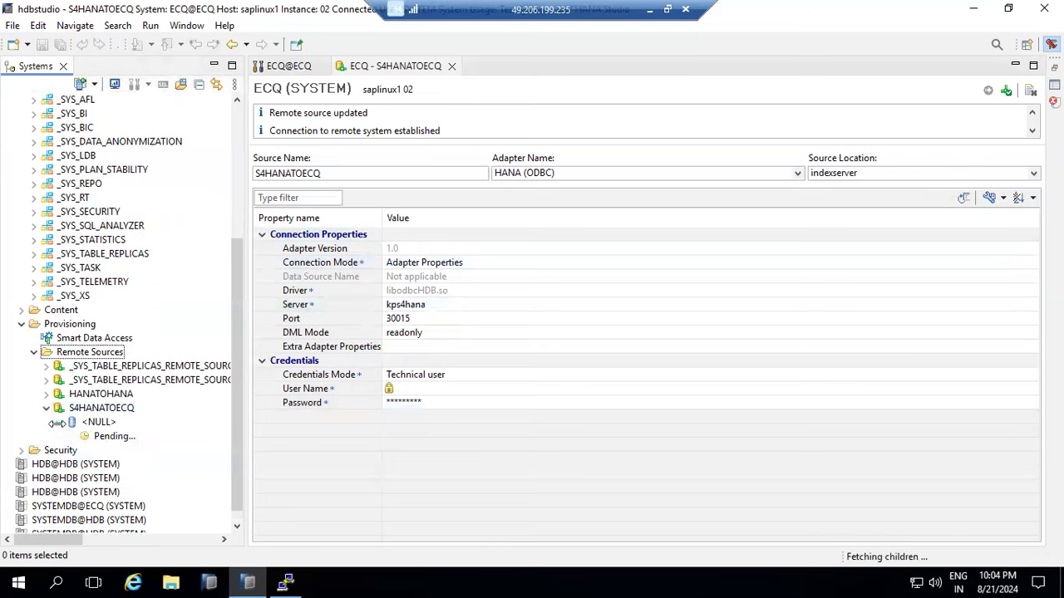
scroll(92, 440, down, 9)
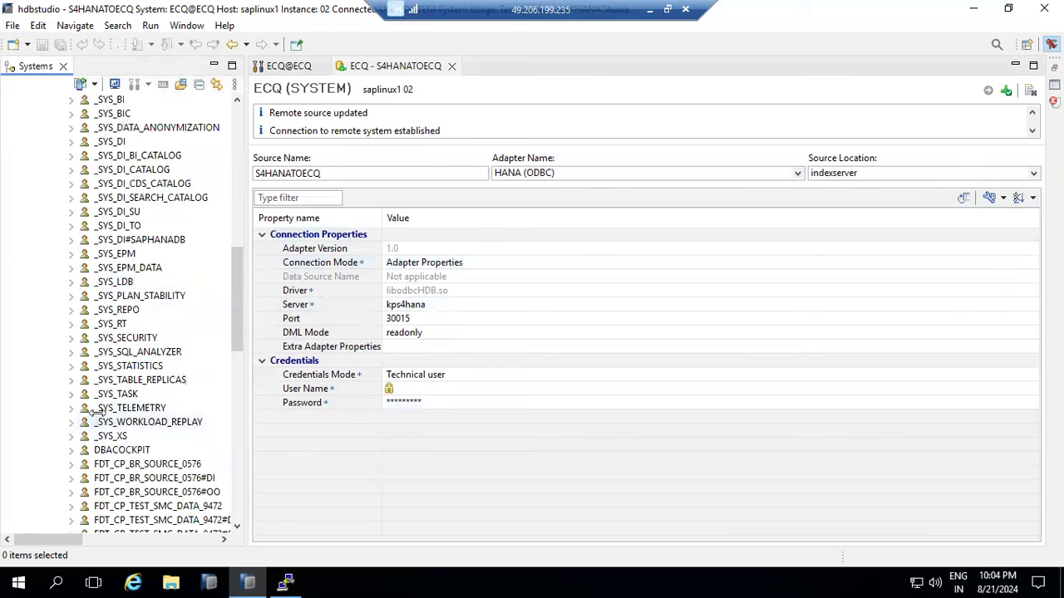
scroll(109, 388, up, 2)
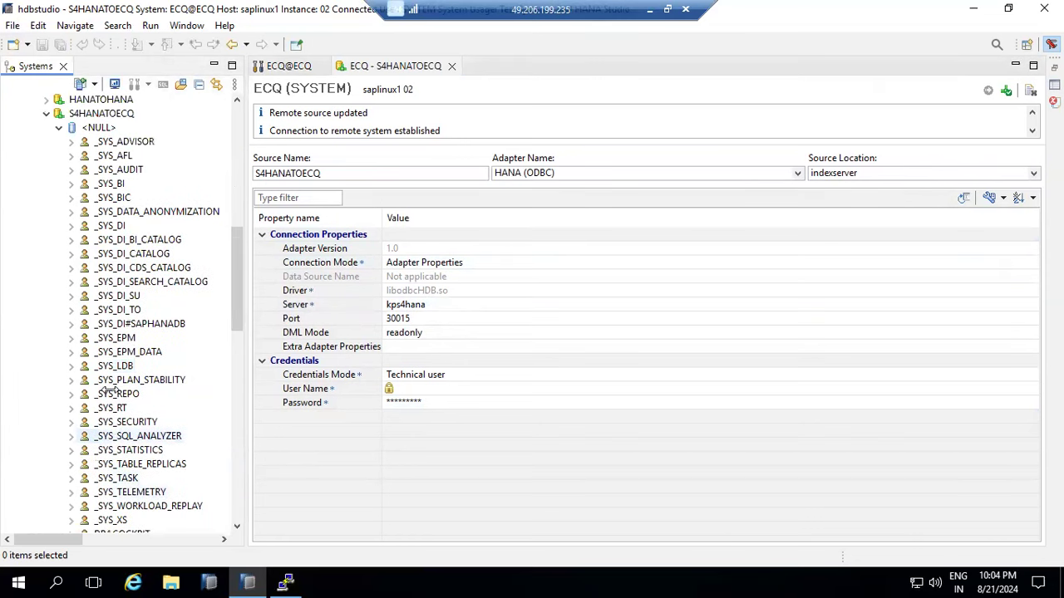
scroll(109, 387, down, 9)
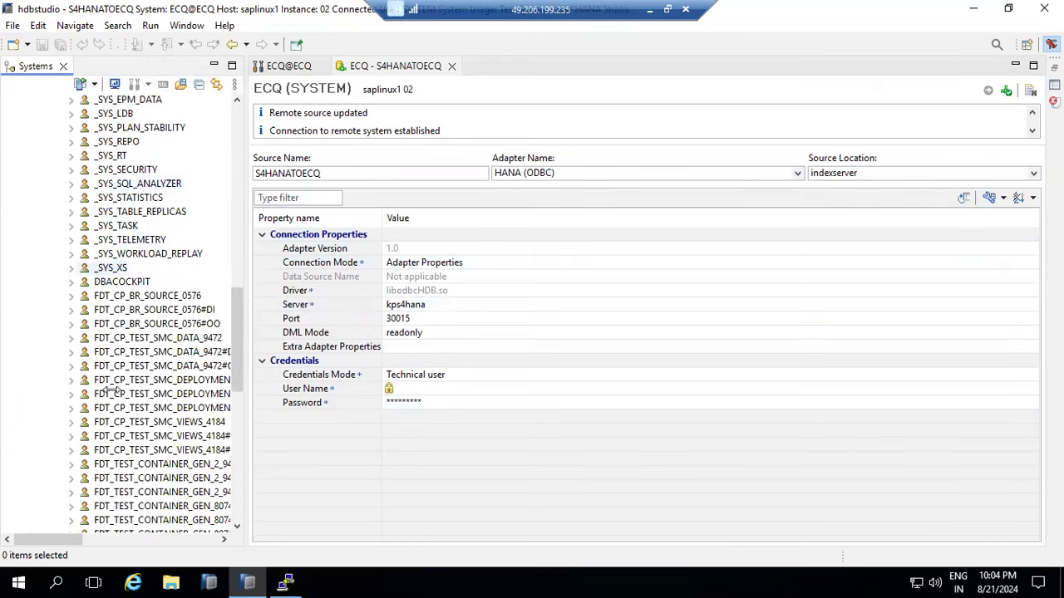
scroll(109, 387, down, 3)
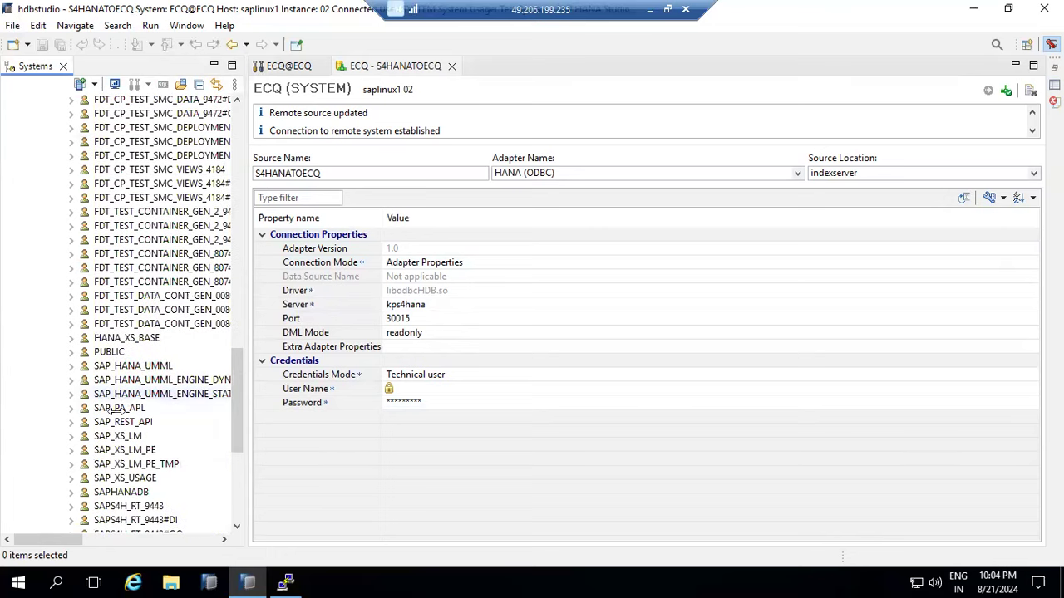
scroll(123, 450, down, 4)
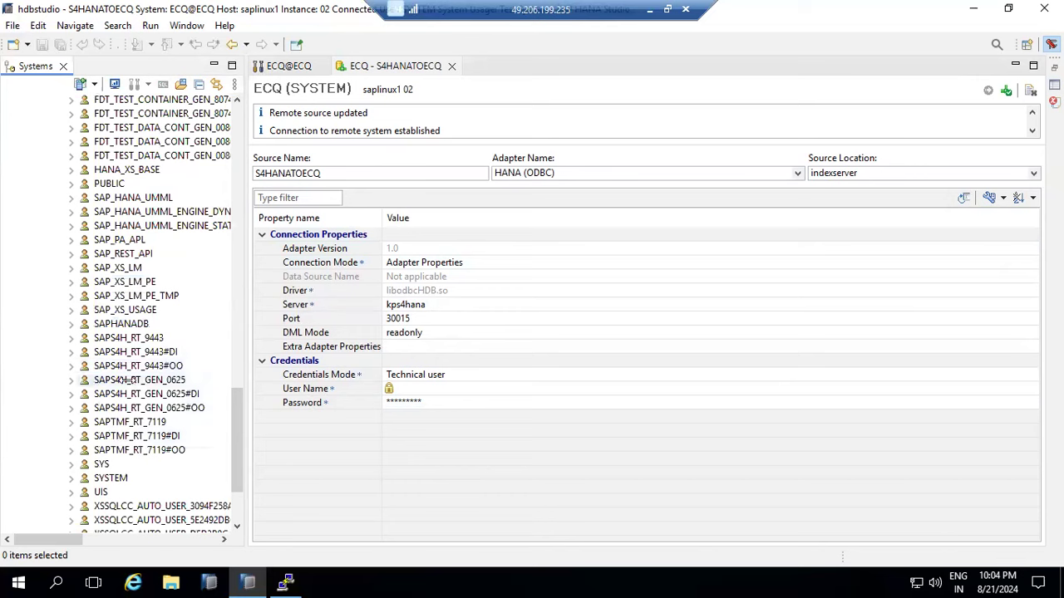
scroll(119, 440, down, 3)
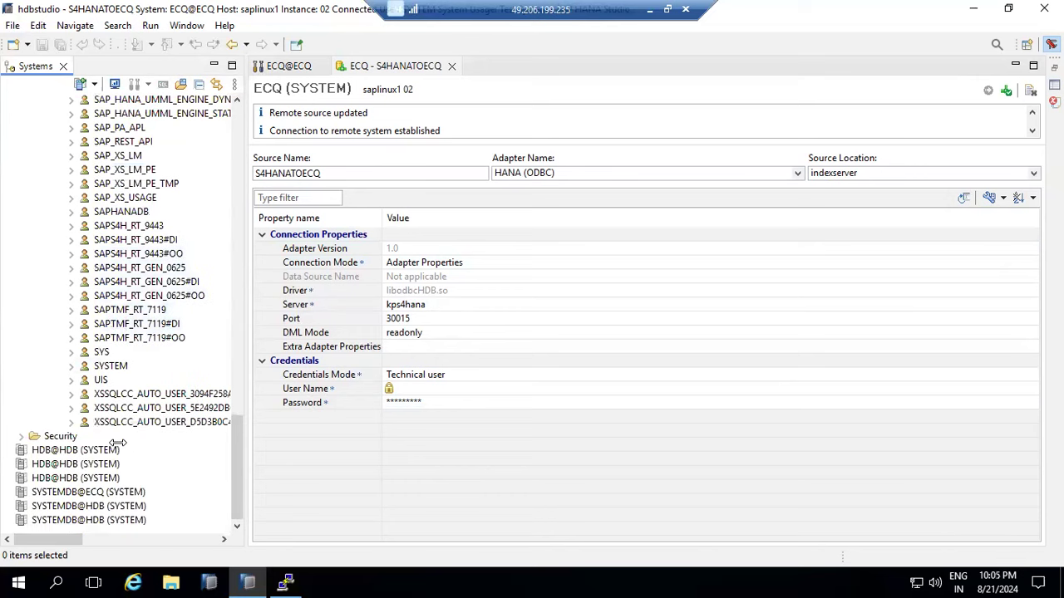
scroll(119, 442, up, 20)
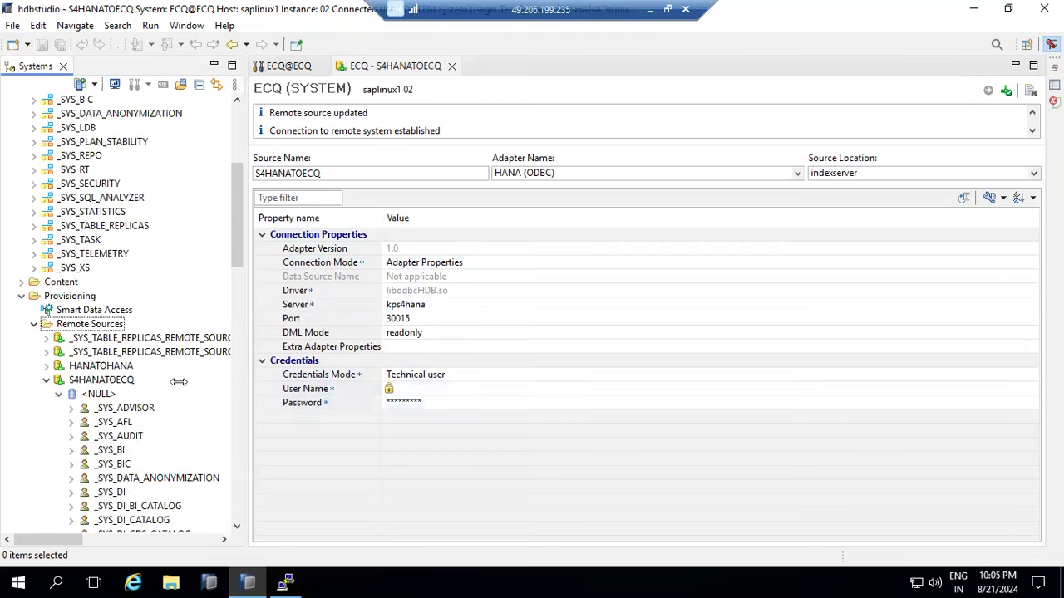
Create another remote source S4HANATOECQ1 using HANA (ODBC), server kps4hana, port 30015.
right_click(73, 325)
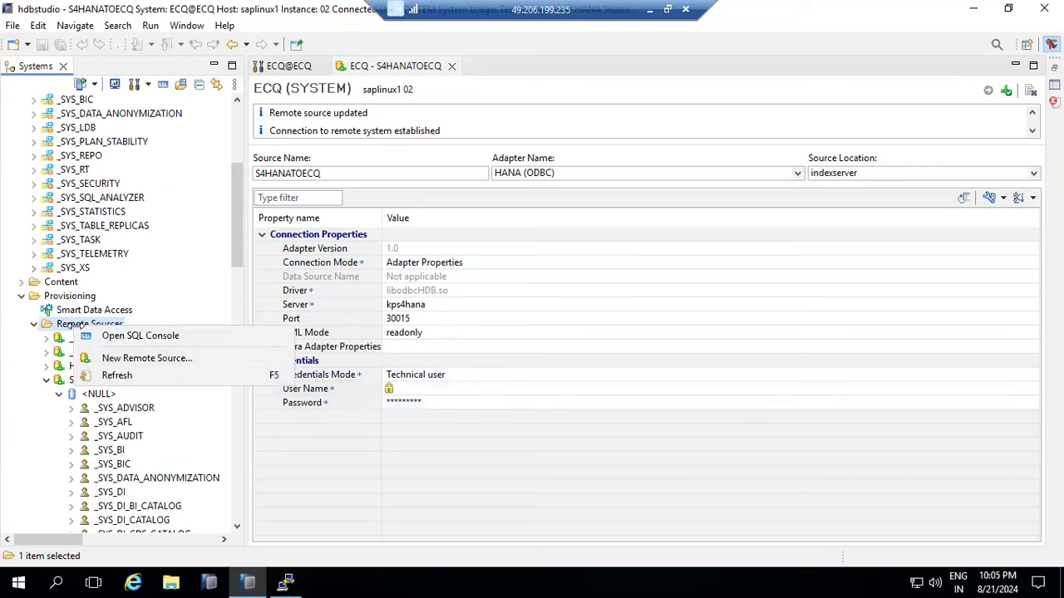
click(112, 357)
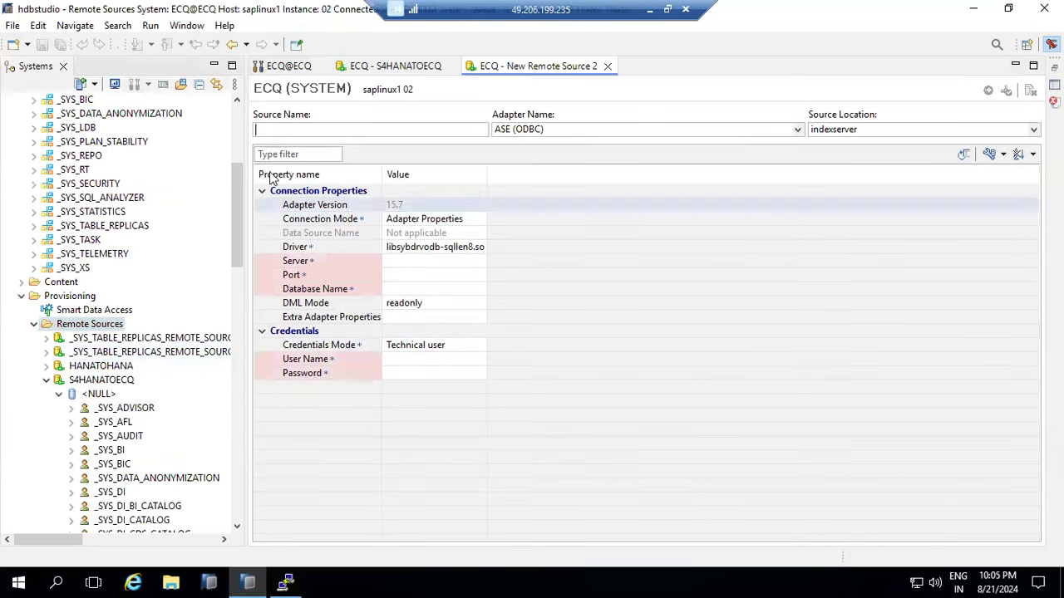
text(S4HANATOECQ1)
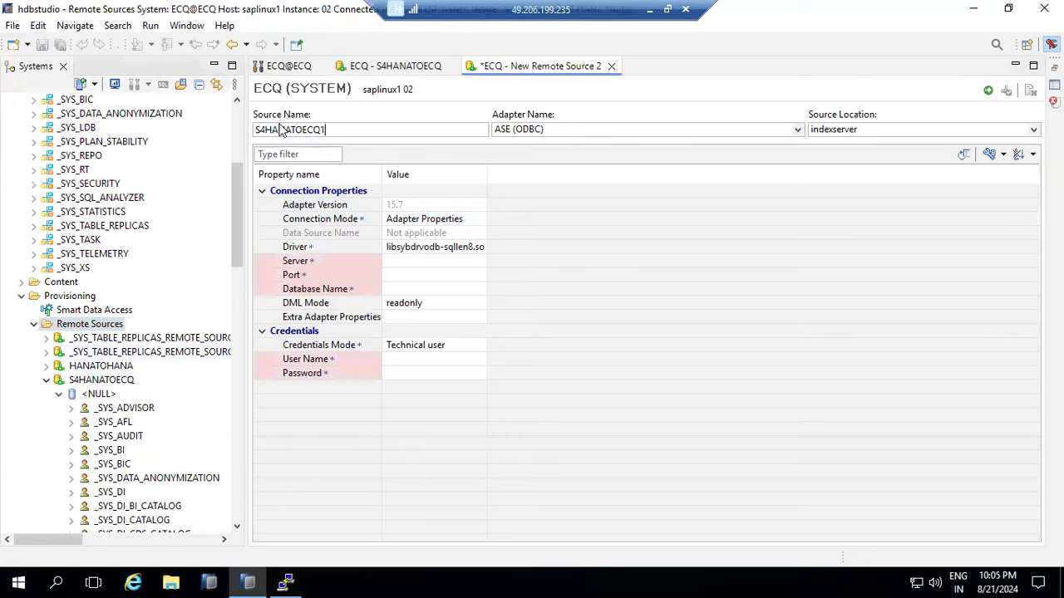
click(571, 128)
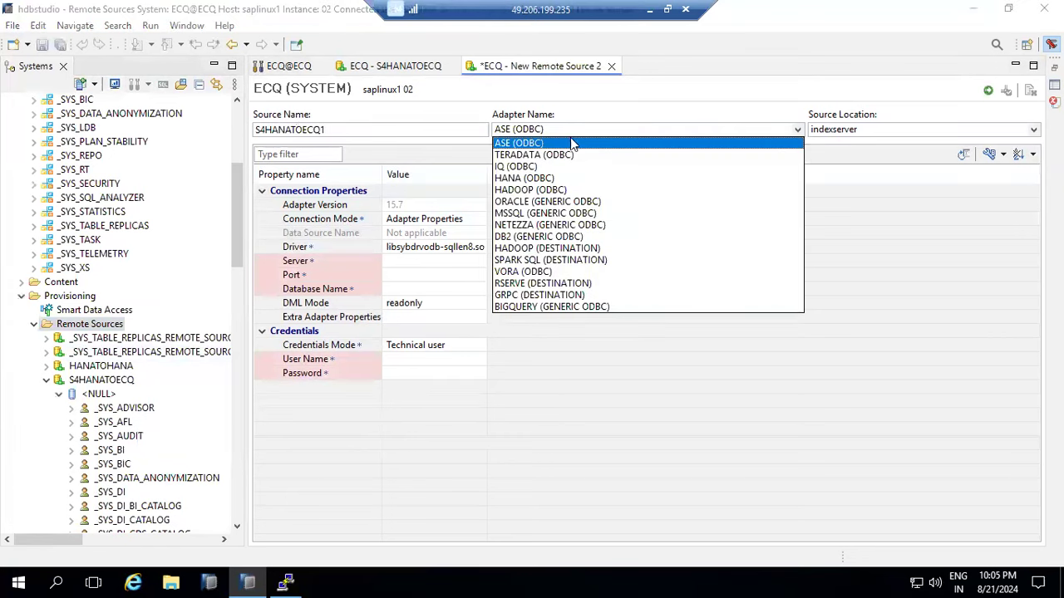
click(552, 179)
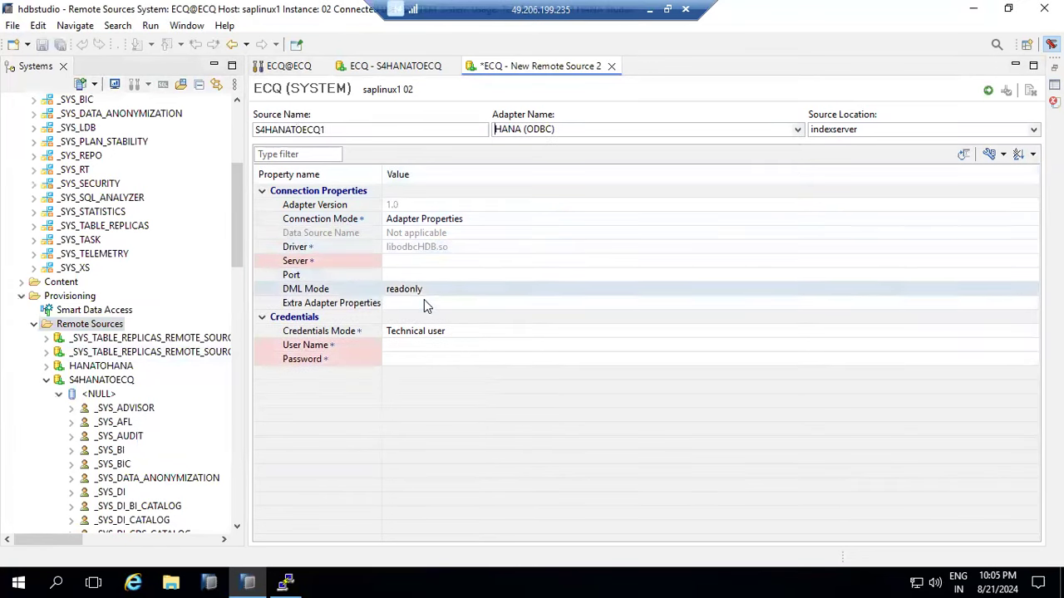
click(405, 263)
text(kps4hana)
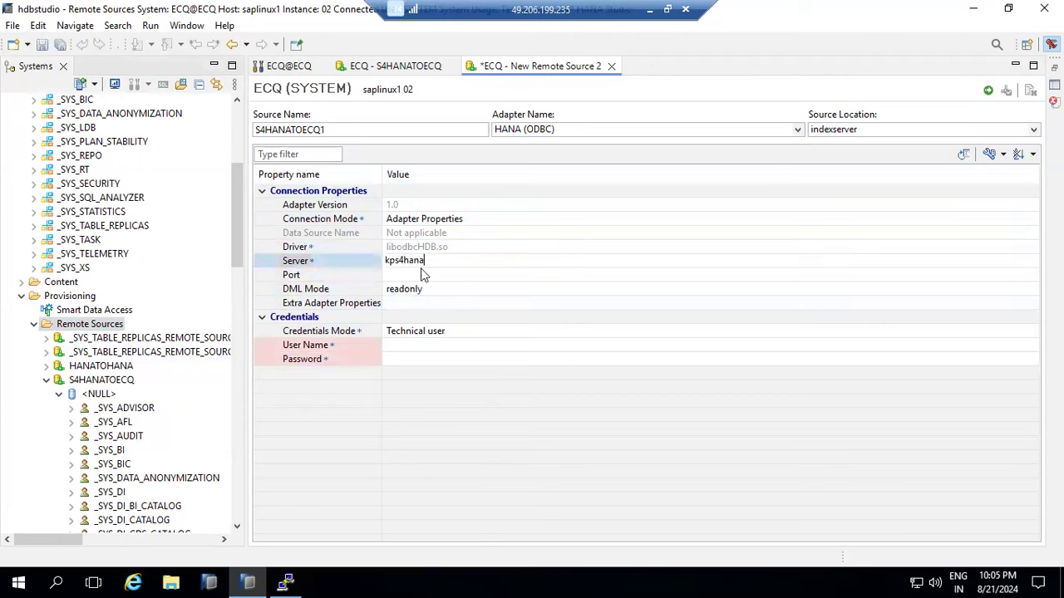
click(417, 275)
text(30015)
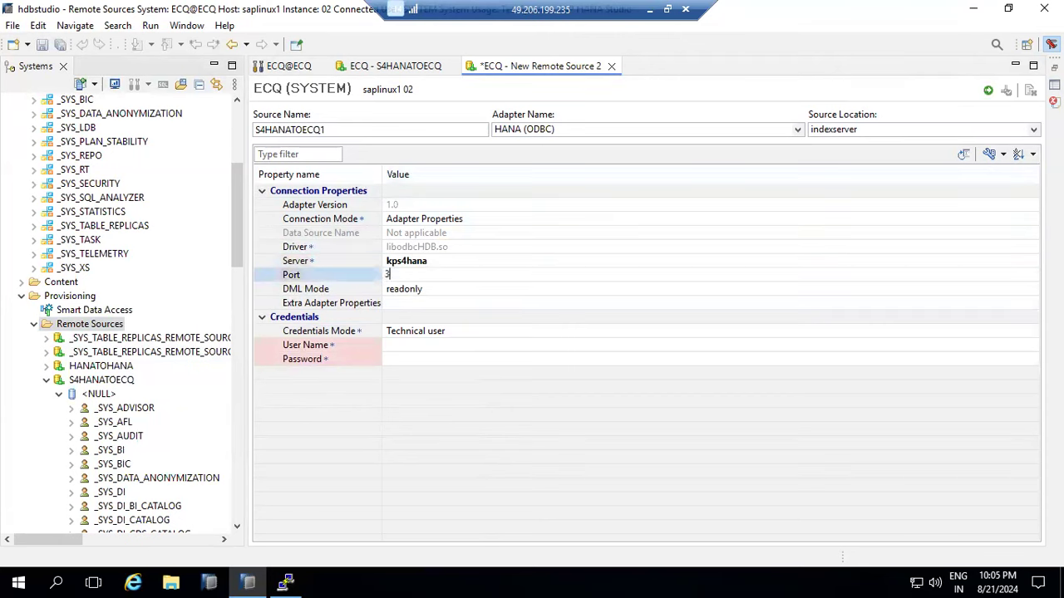
Enter and correct the technical user name, add the password, and save the remote source.
click(404, 344)
text(SAPABAP1)
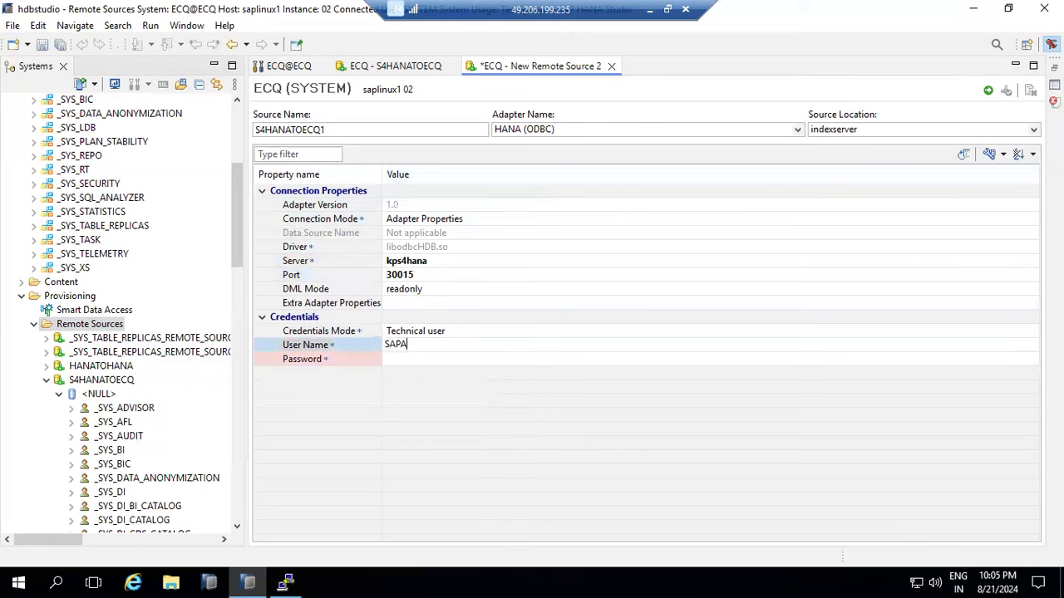
click(396, 360)
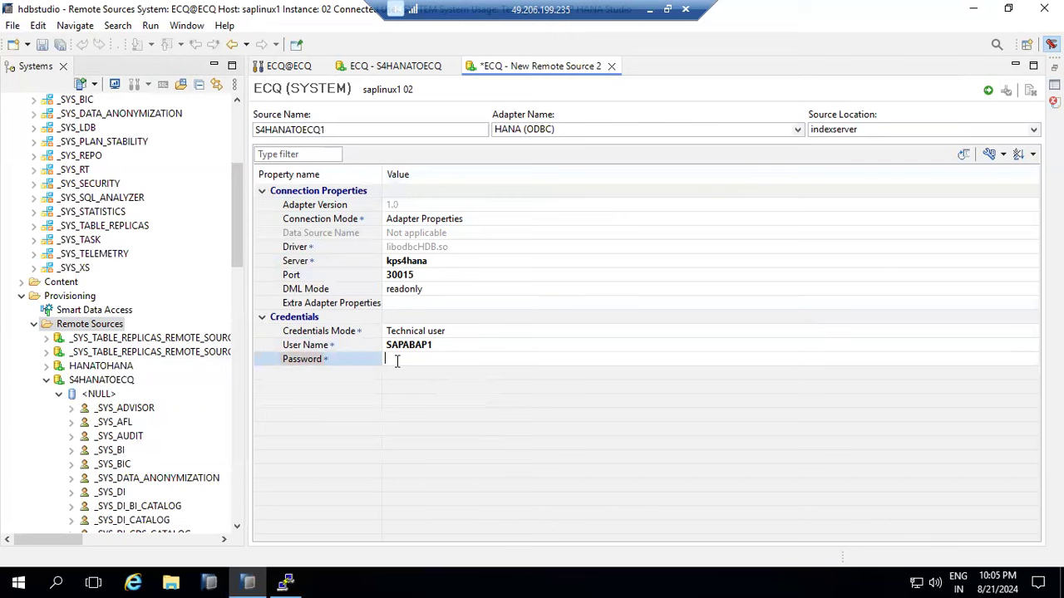
click(439, 345)
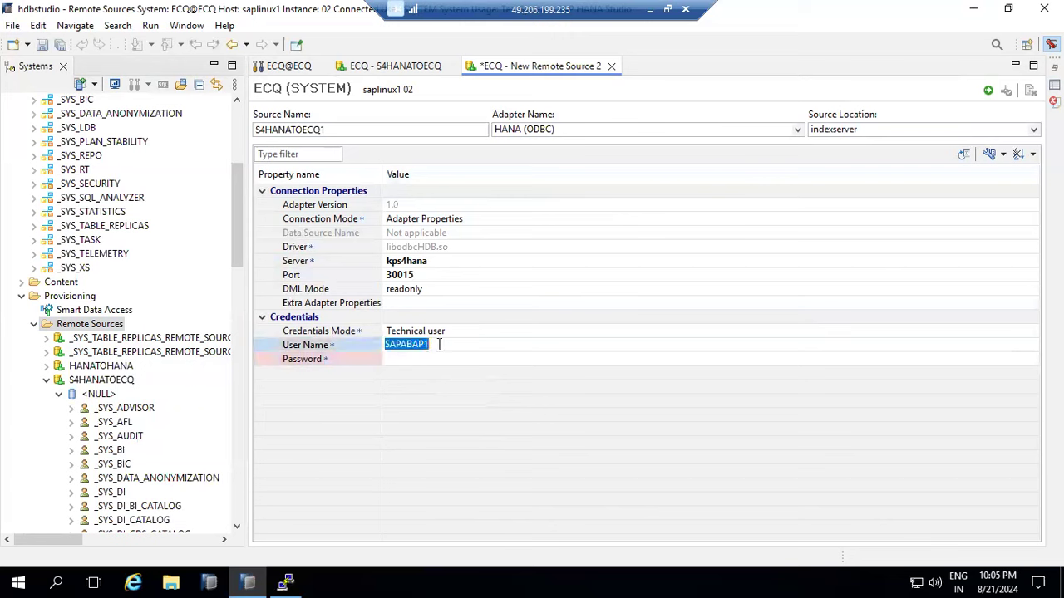
text(SAPHANADB)
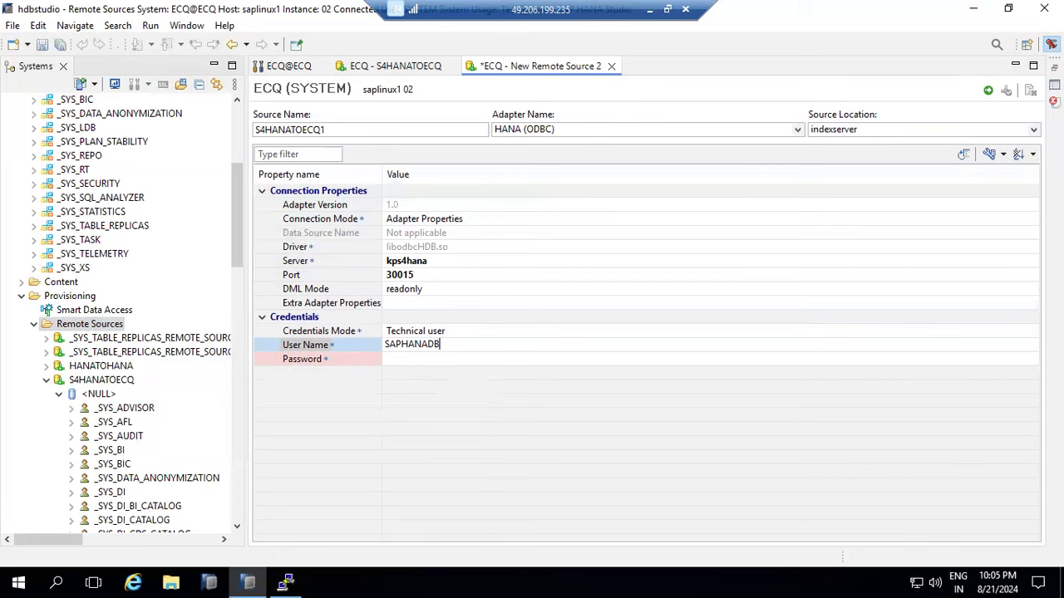
click(435, 358)
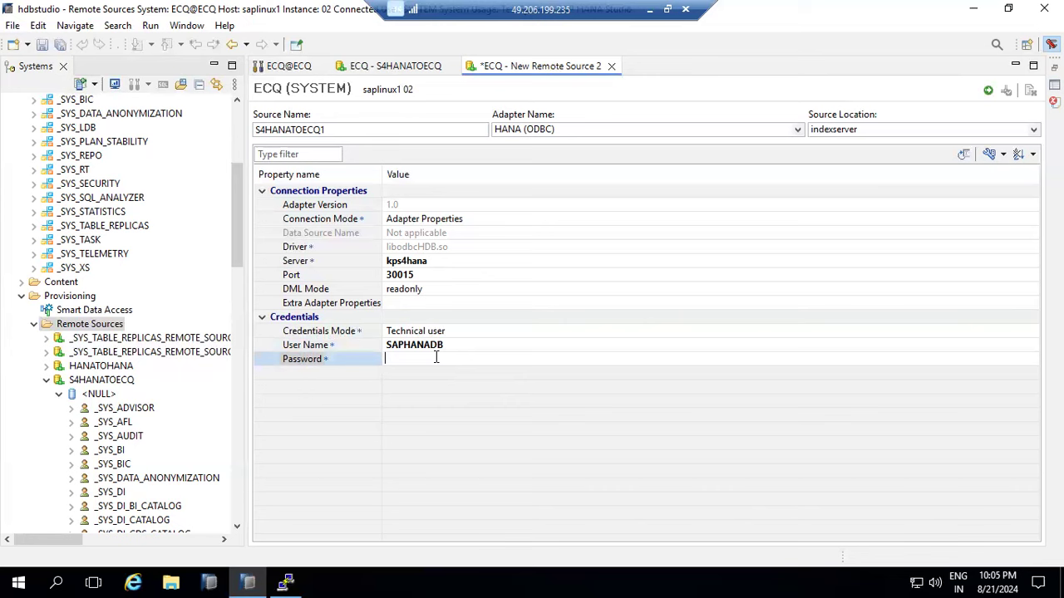
text(•••••••••)
key(Return)
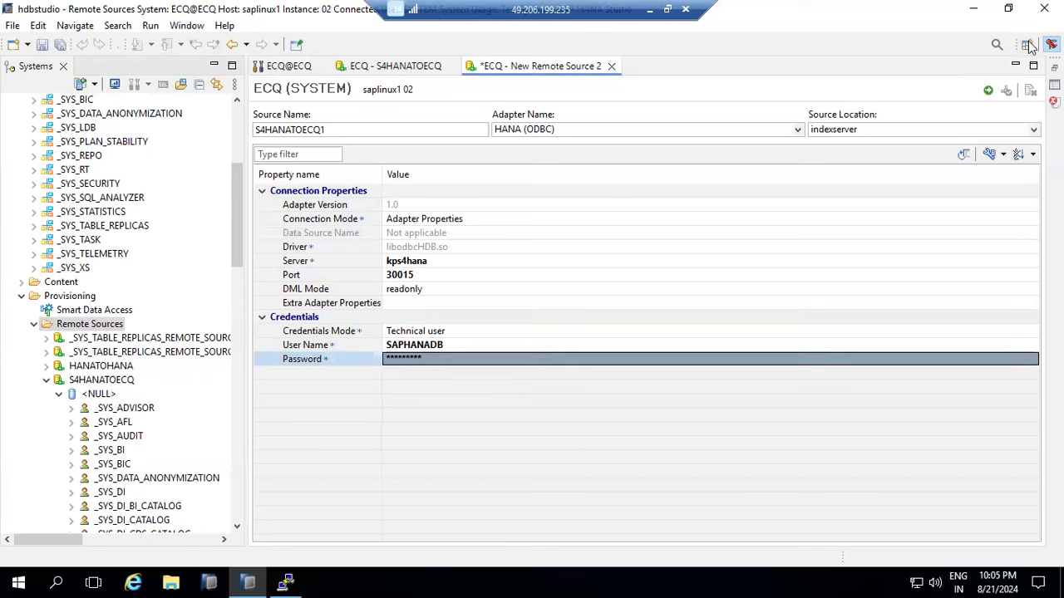
click(989, 91)
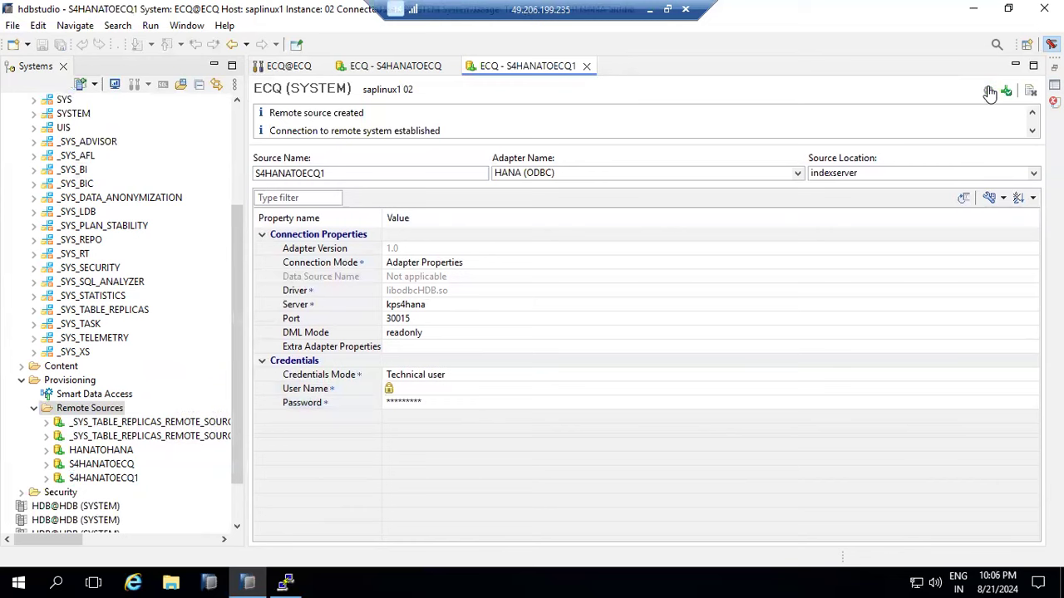
Expand S4HANATOECQ1 to list the remote system's schemas.
click(47, 480)
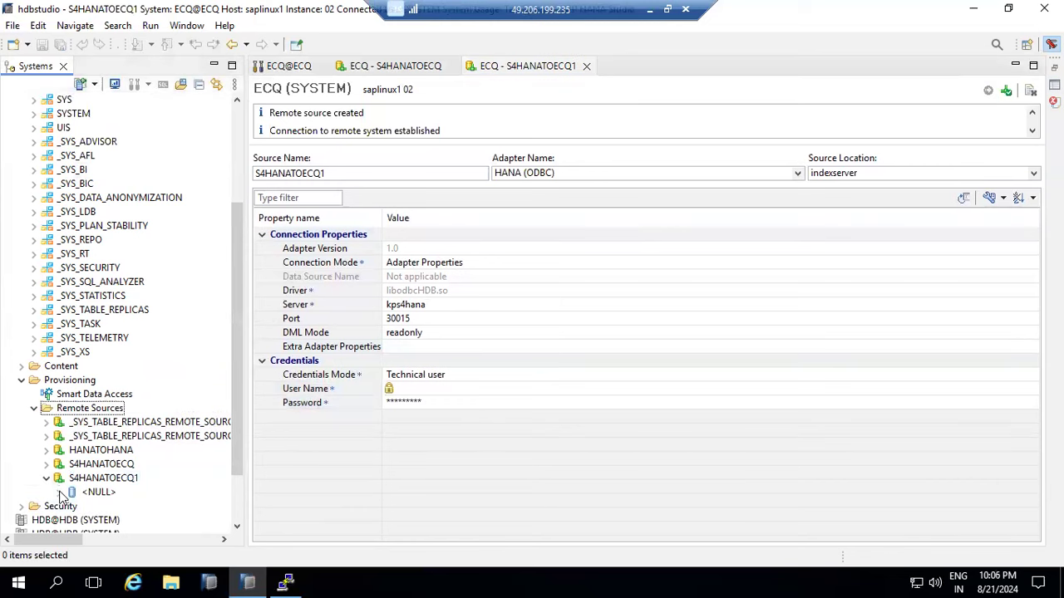
scroll(69, 496, down, 2)
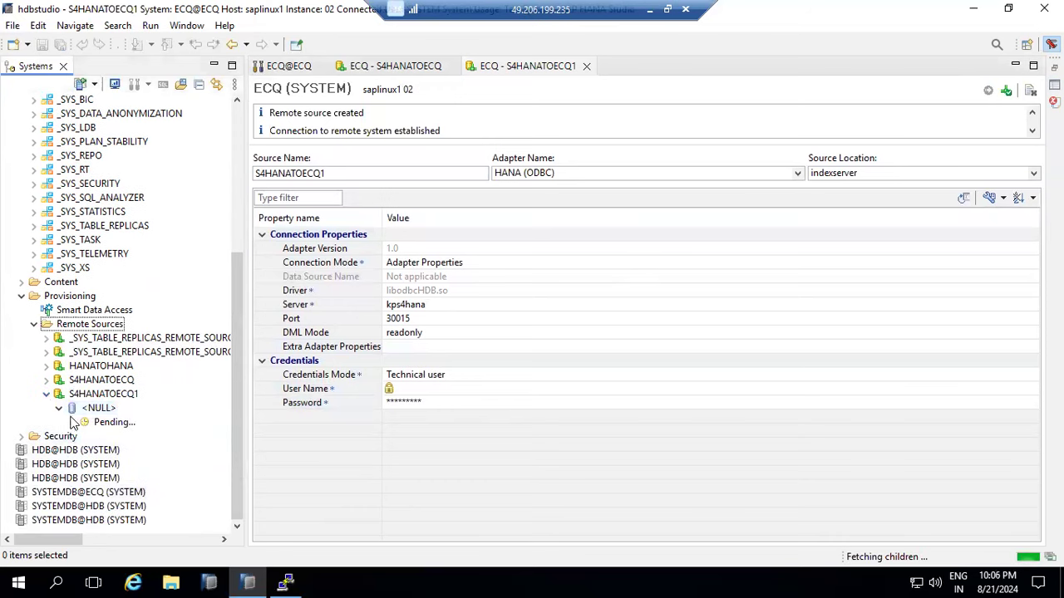
scroll(79, 399, down, 3)
scroll(79, 399, down, 5)
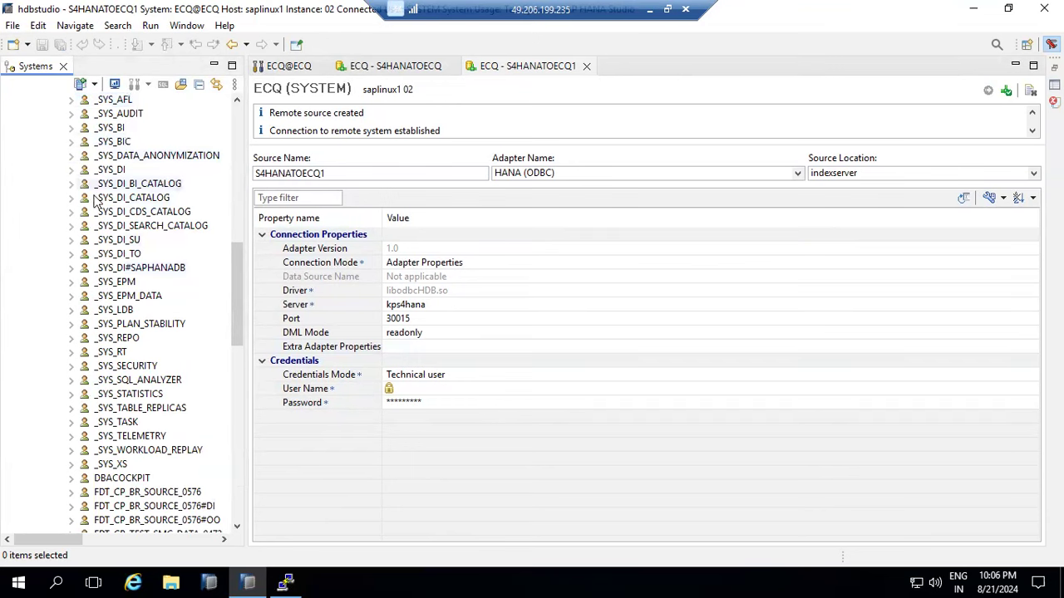
scroll(116, 341, down, 2)
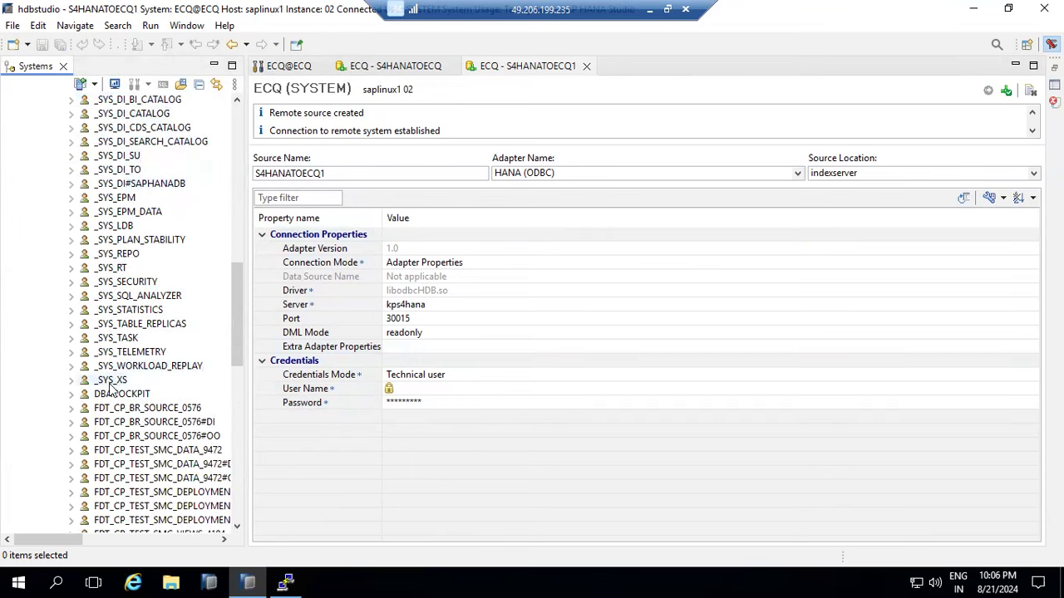
Look inside the DBACOCKPIT schema and browse schemas like SAPHANADB, SAPS4H_RT_9443 and SYSTEM.
click(71, 394)
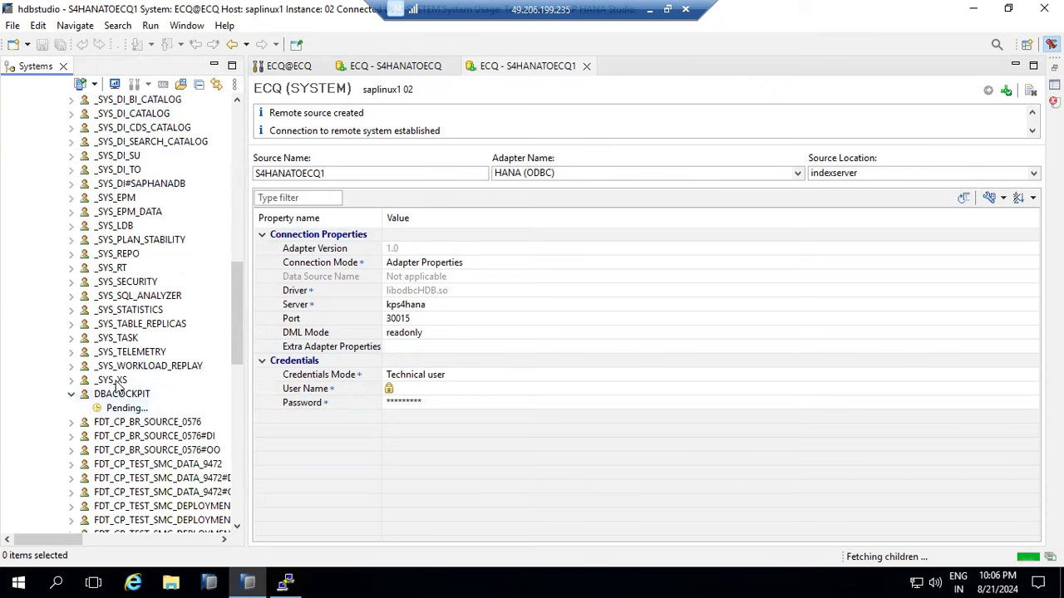
scroll(155, 357, up, 5)
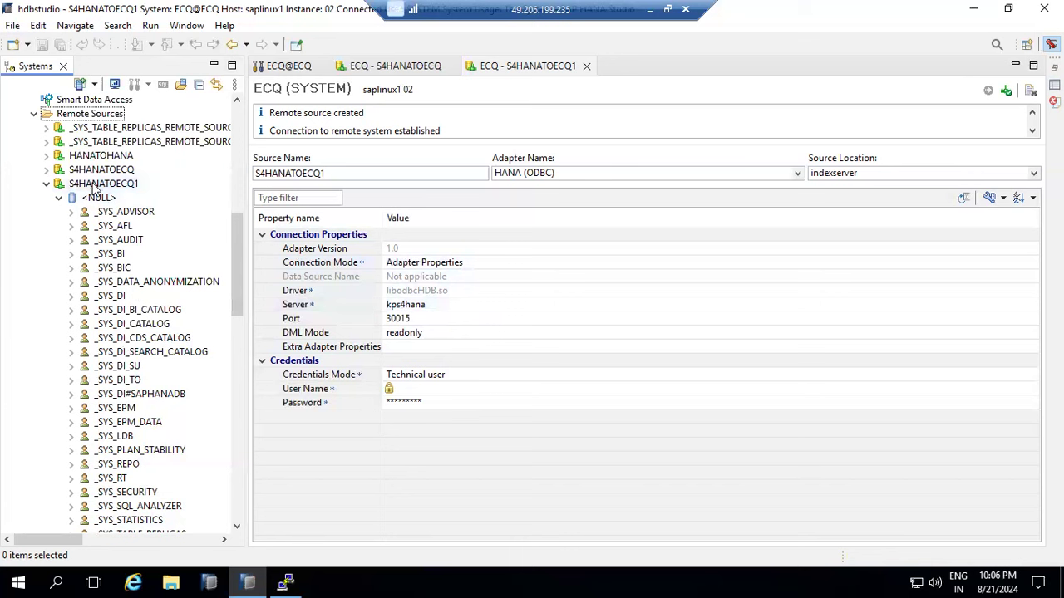
scroll(125, 403, down, 5)
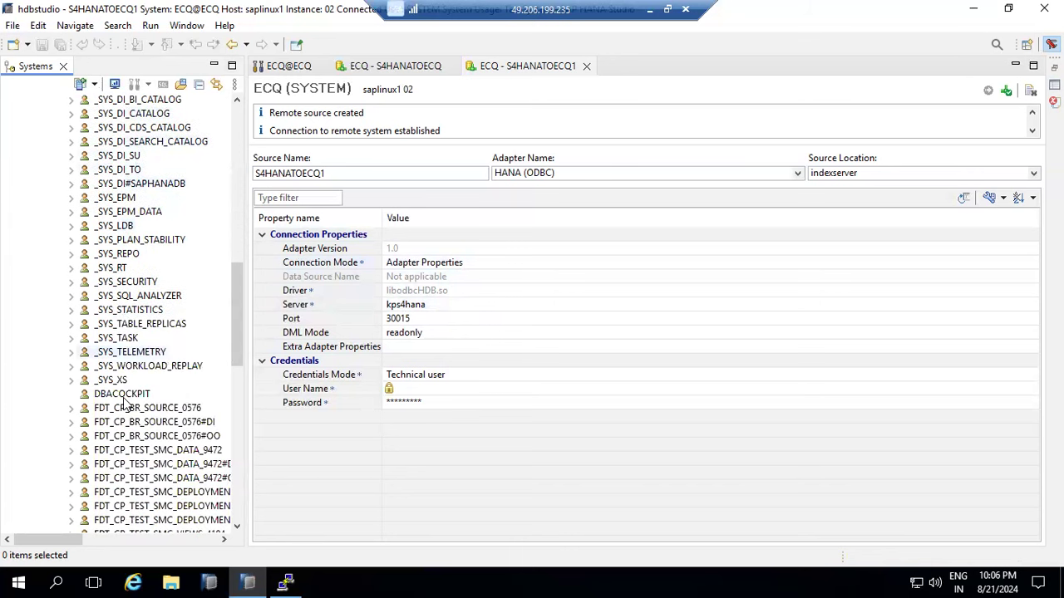
scroll(124, 403, down, 15)
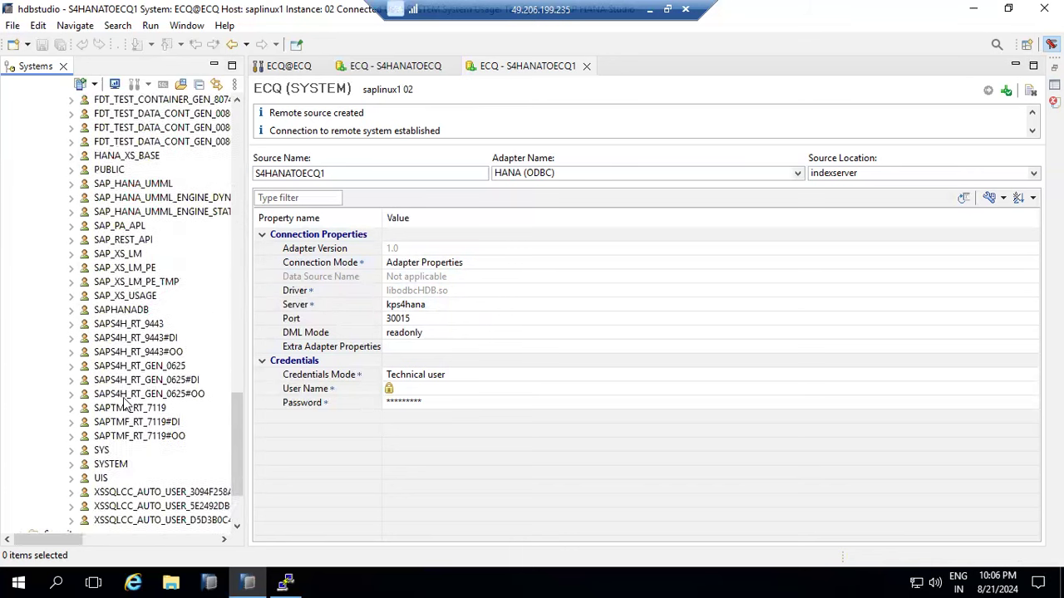
scroll(123, 403, down, 1)
scroll(123, 403, up, 15)
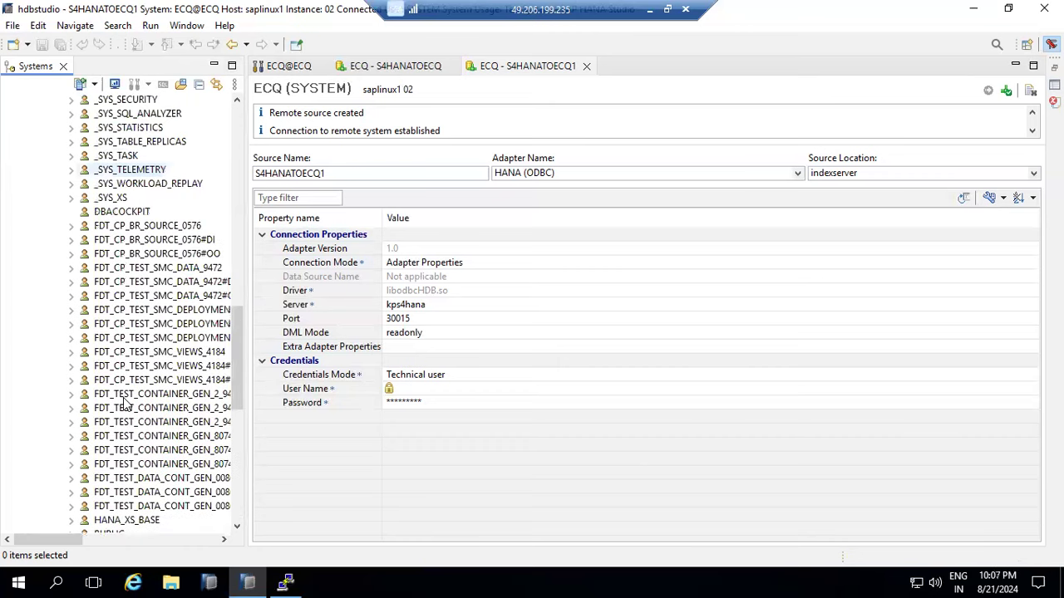
scroll(125, 404, up, 1)
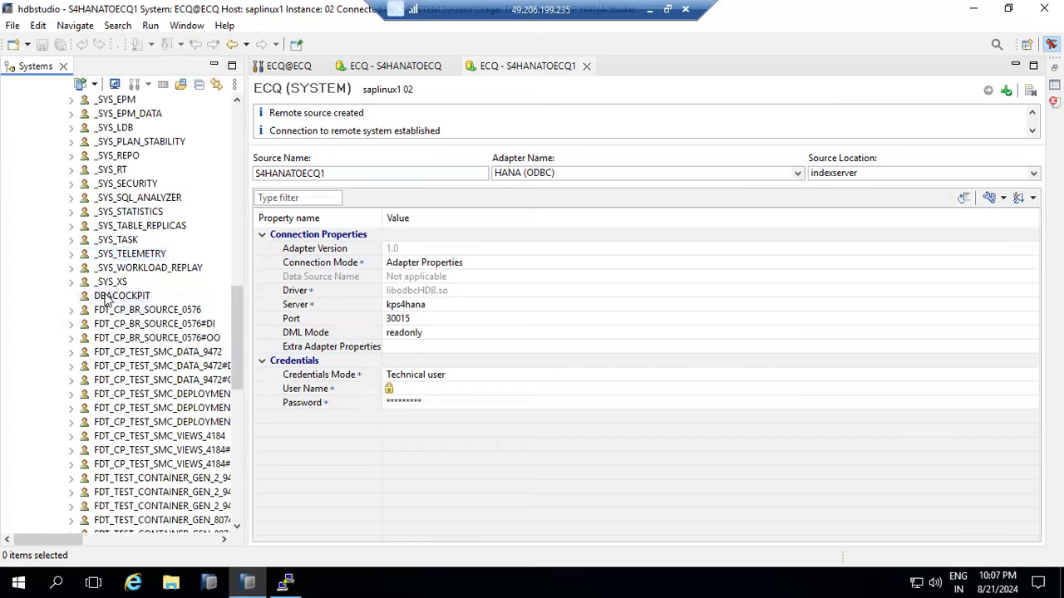
scroll(110, 309, up, 1)
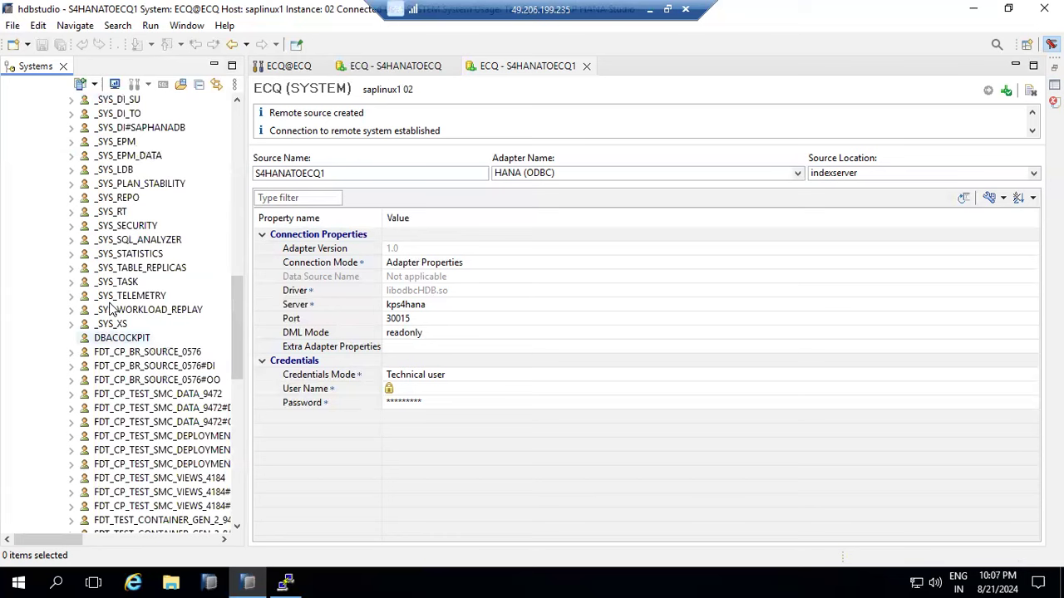
scroll(110, 309, up, 6)
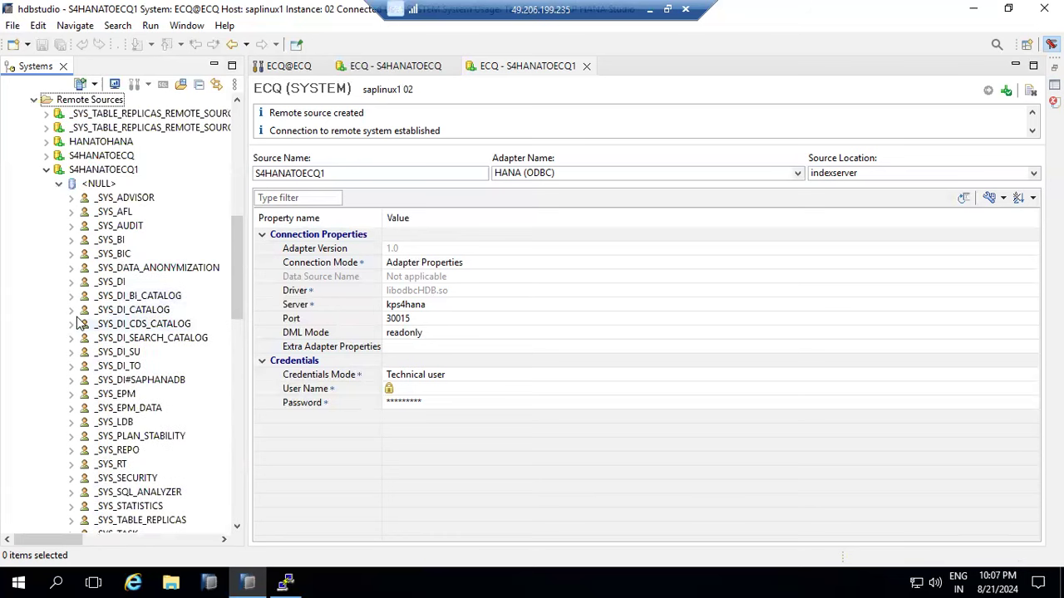
scroll(116, 389, down, 5)
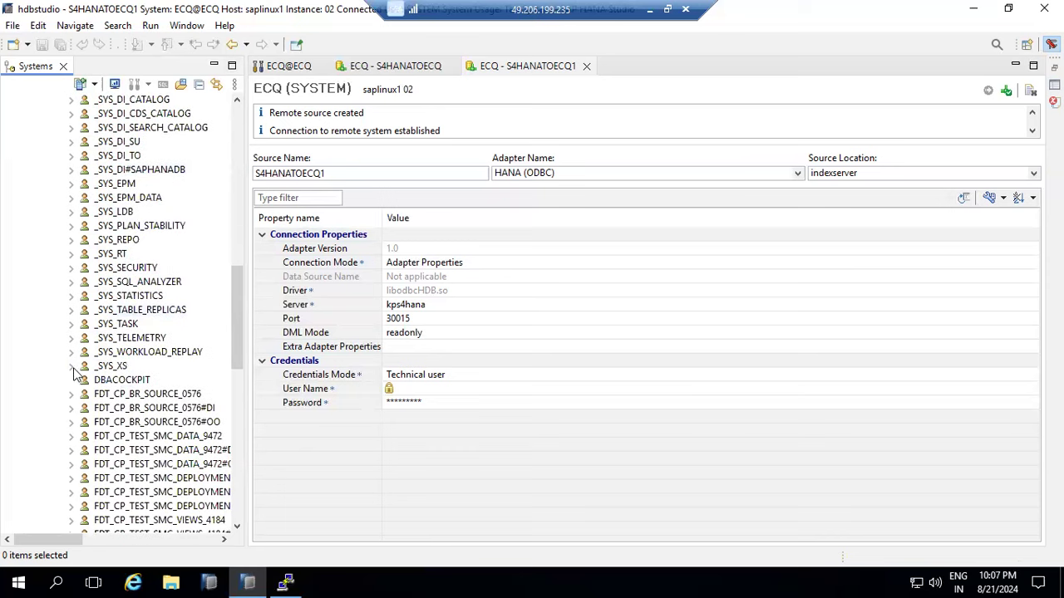
scroll(72, 390, down, 8)
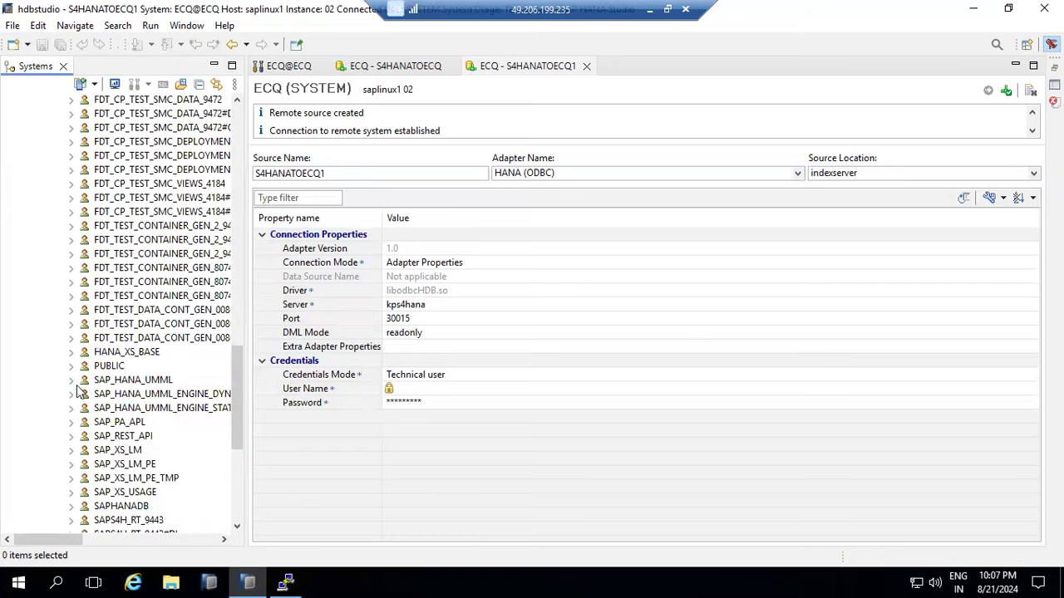
scroll(76, 415, down, 4)
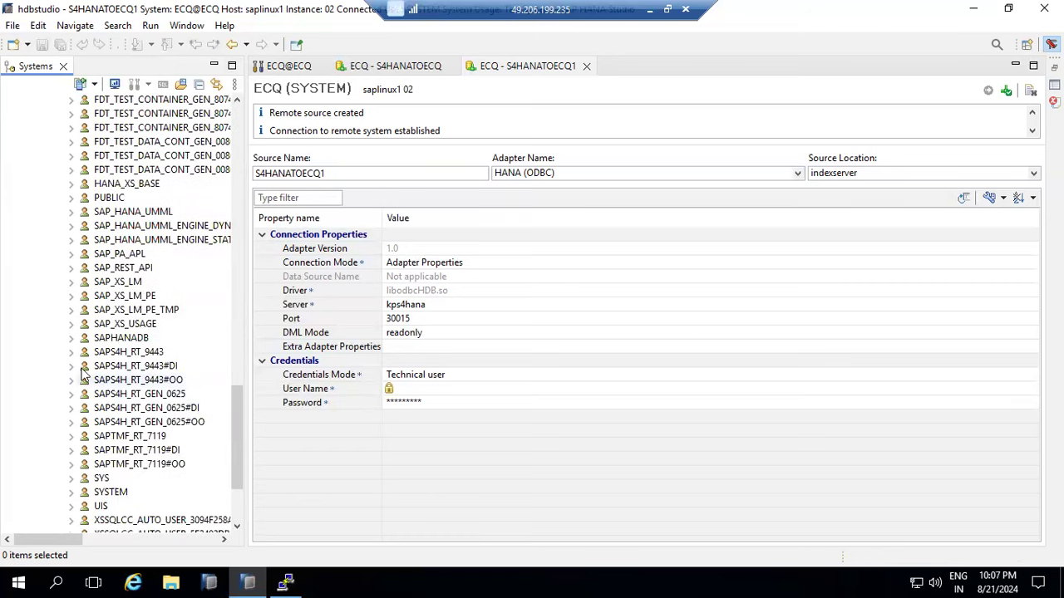
Expand the SAPHANADB schema and scroll through its remote objects.
click(71, 339)
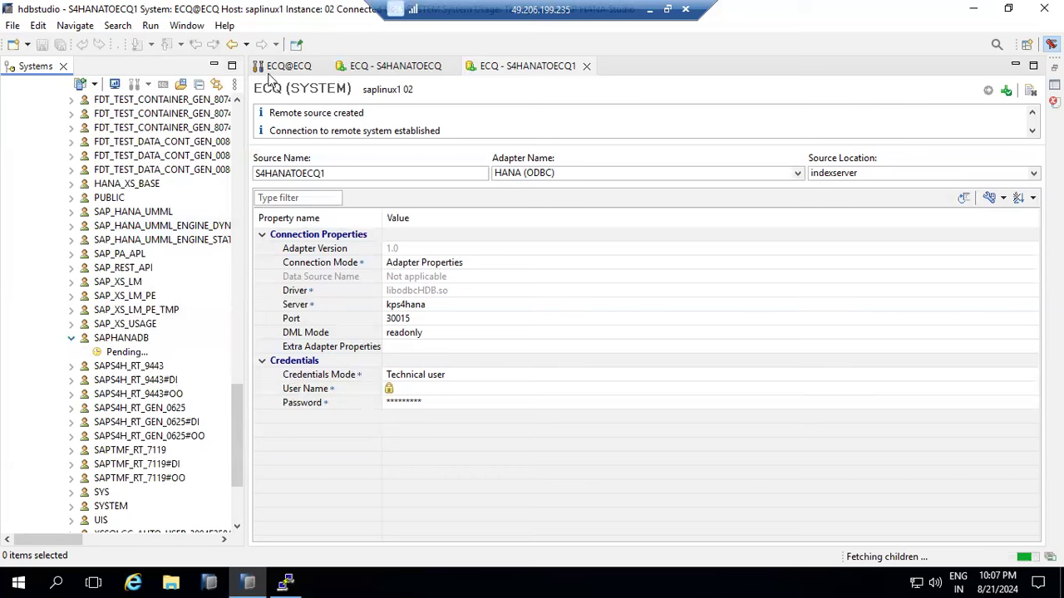
drag(287, 128, 396, 138)
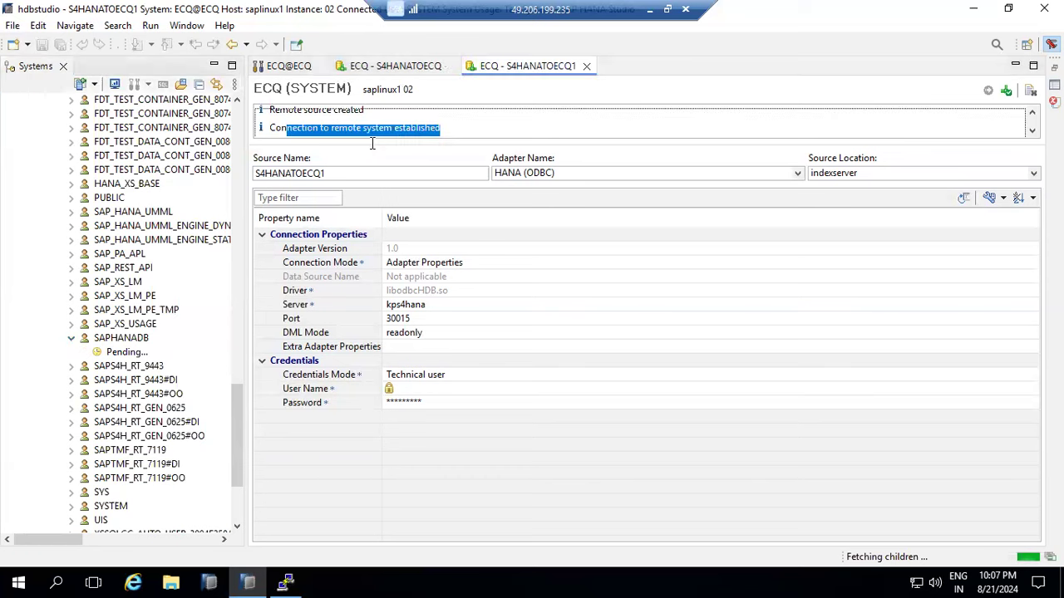
scroll(125, 436, down, 15)
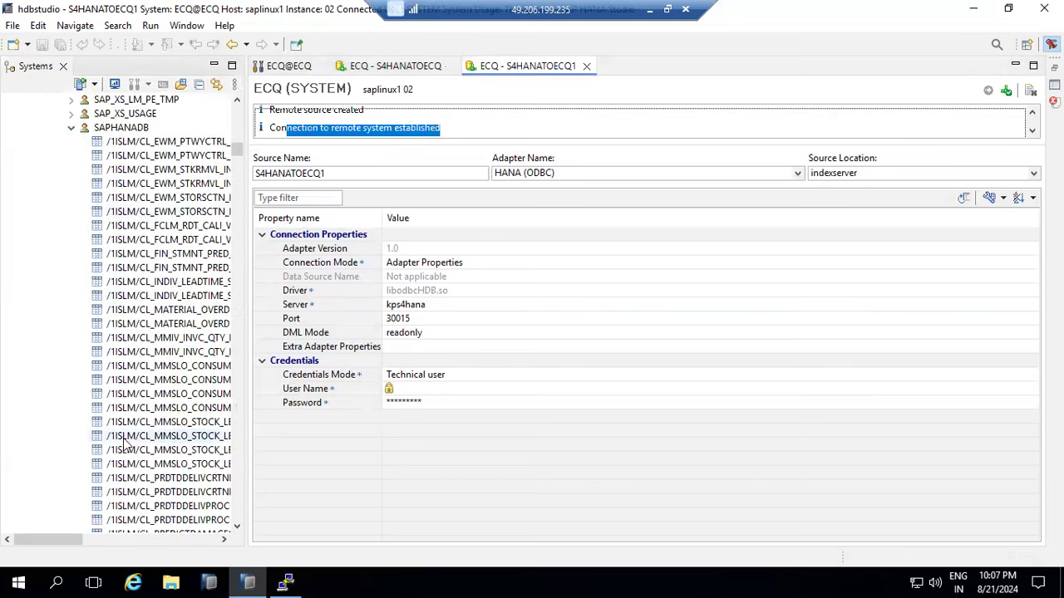
scroll(126, 449, down, 20)
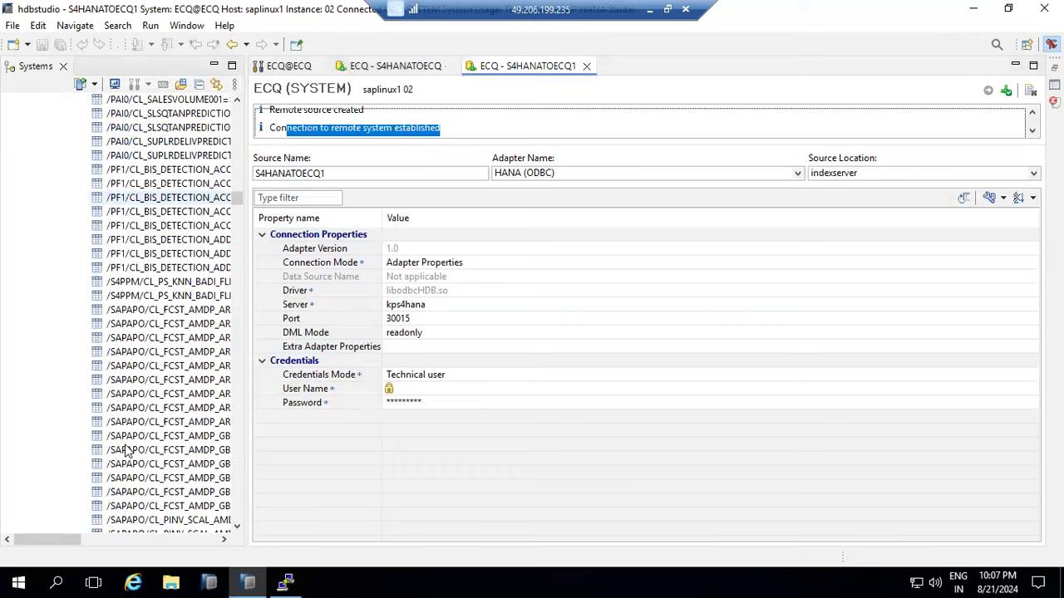
scroll(127, 450, down, 20)
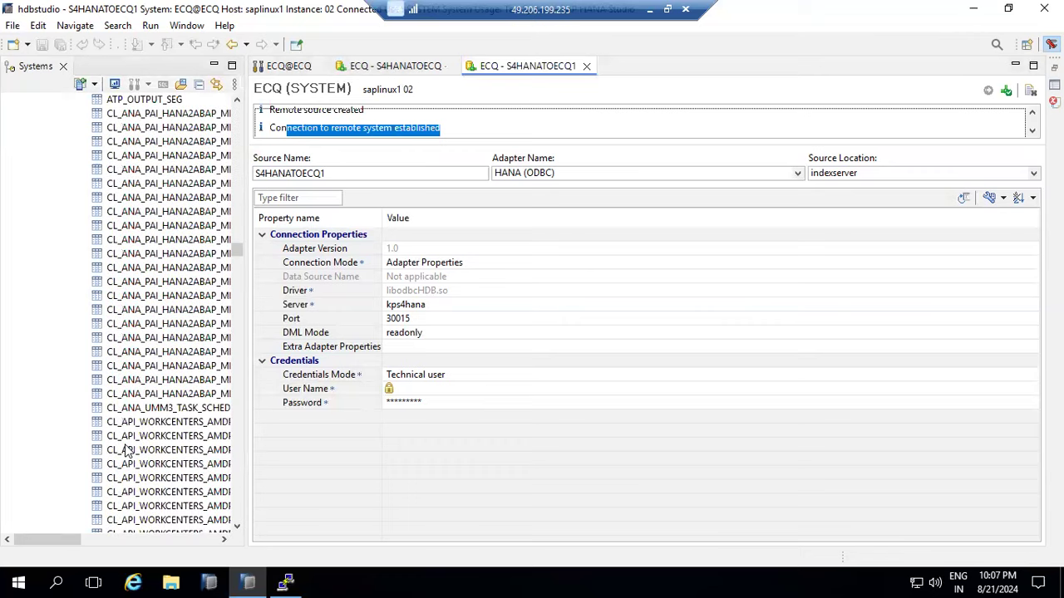
scroll(126, 449, down, 5)
drag(238, 293, 259, 154)
Scroll down to the CL_FCML4H entries and the 1000-object remote objects limit row.
right_click(123, 409)
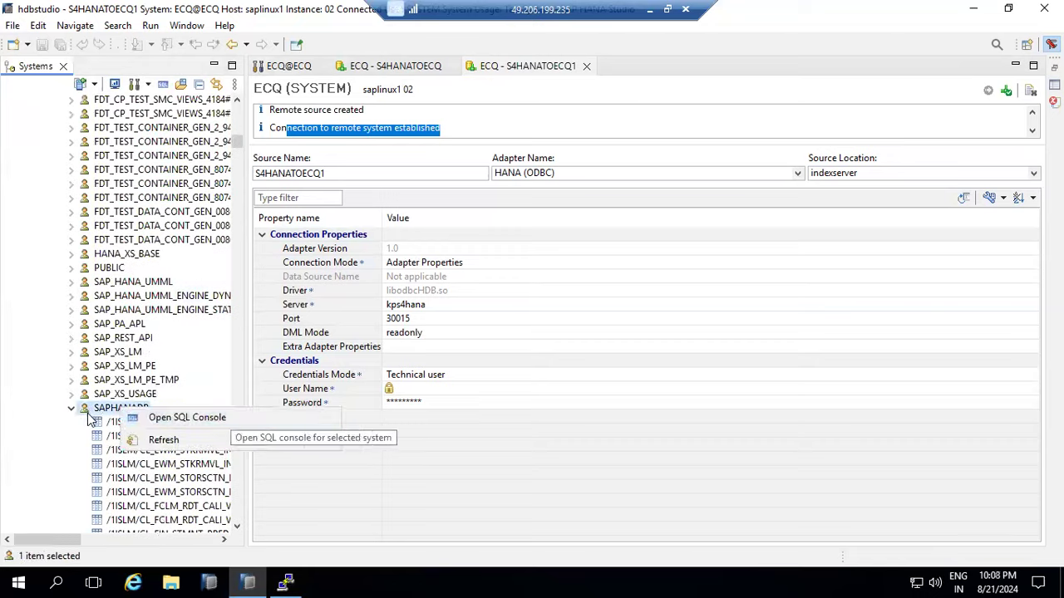
key(Escape)
scroll(166, 374, down, 10)
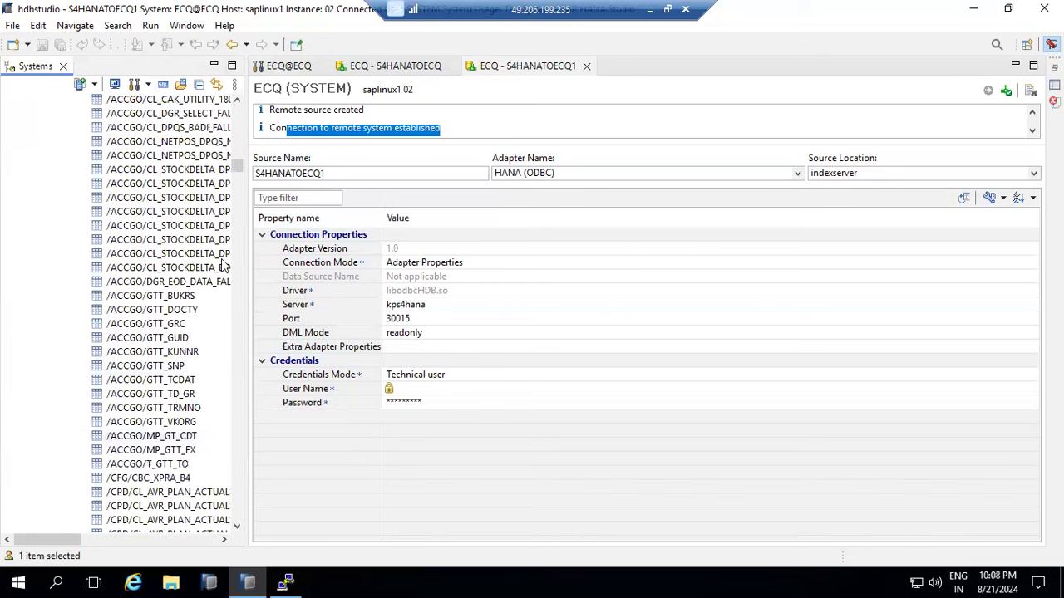
drag(237, 177, 237, 506)
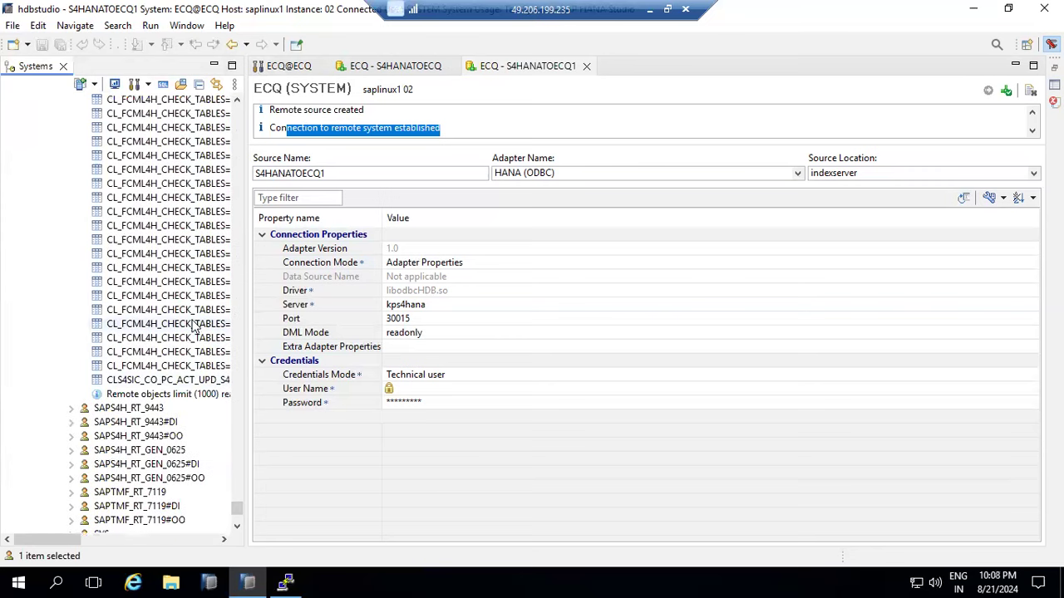
right_click(145, 396)
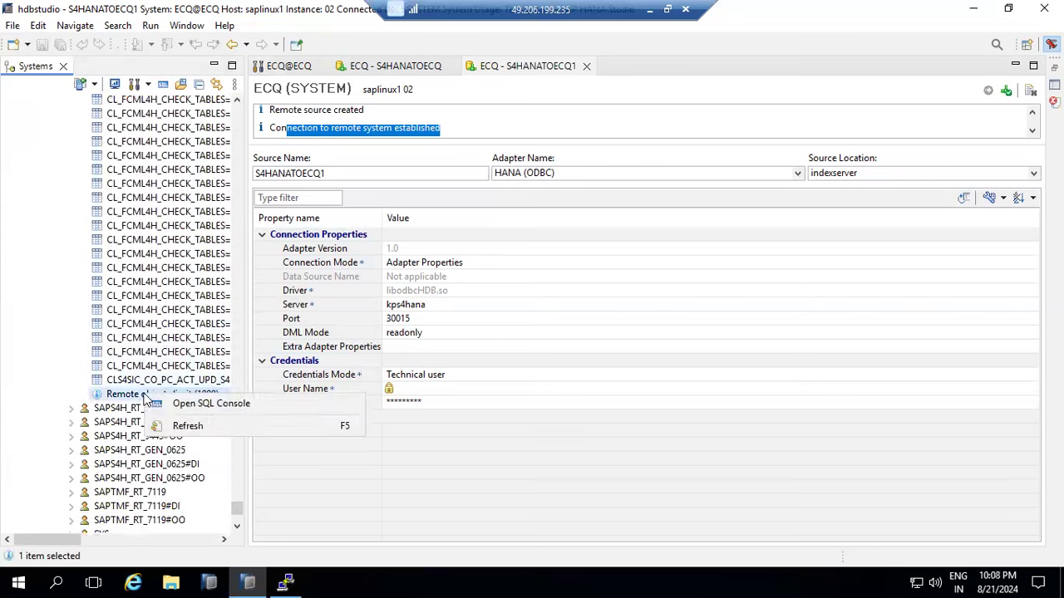
Add CL_FCML4H_CHECK_TABLES=>CHECK_MLDOC_ACDOC_EX_BY_PERIOD as a virtual table in schema SYSTEM.
click(164, 426)
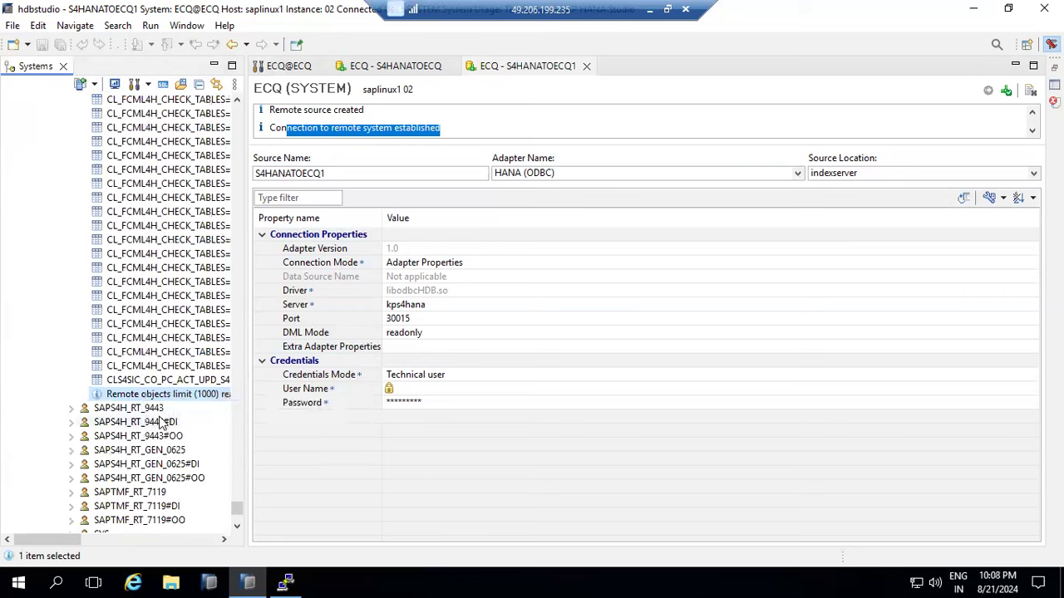
right_click(138, 285)
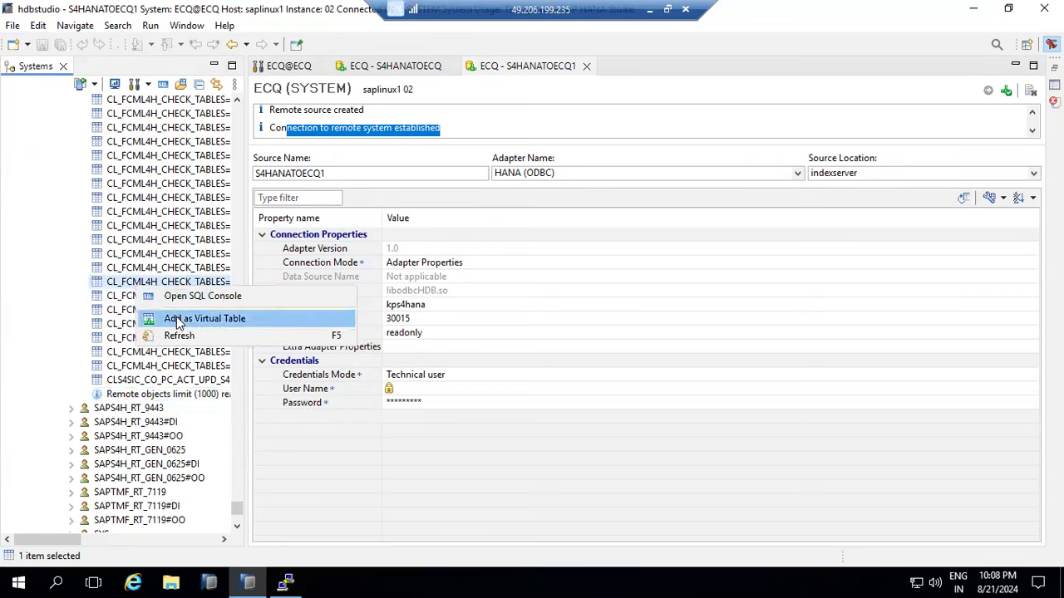
click(128, 242)
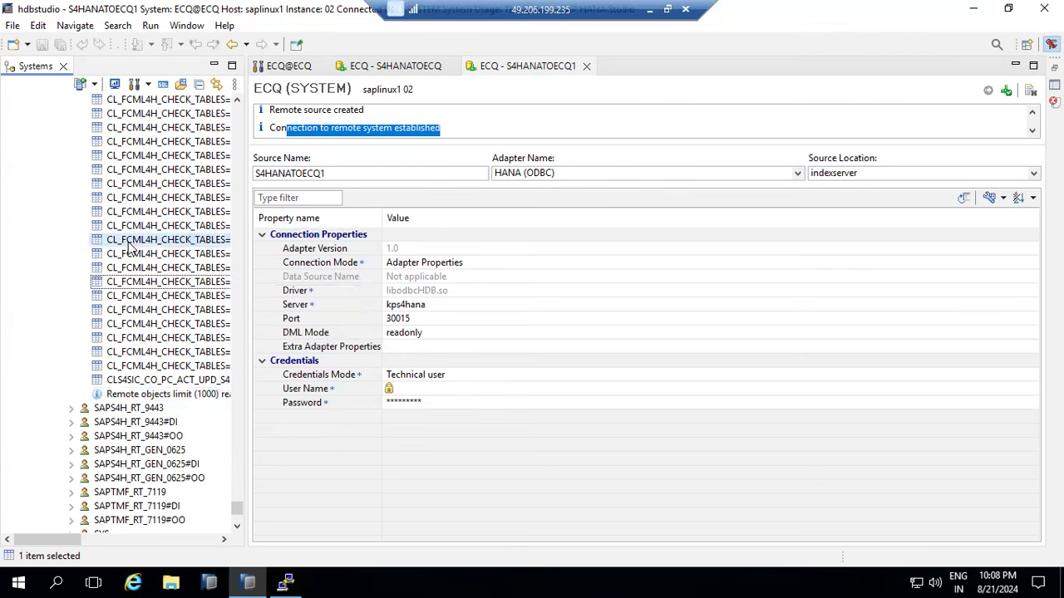
right_click(128, 241)
click(170, 277)
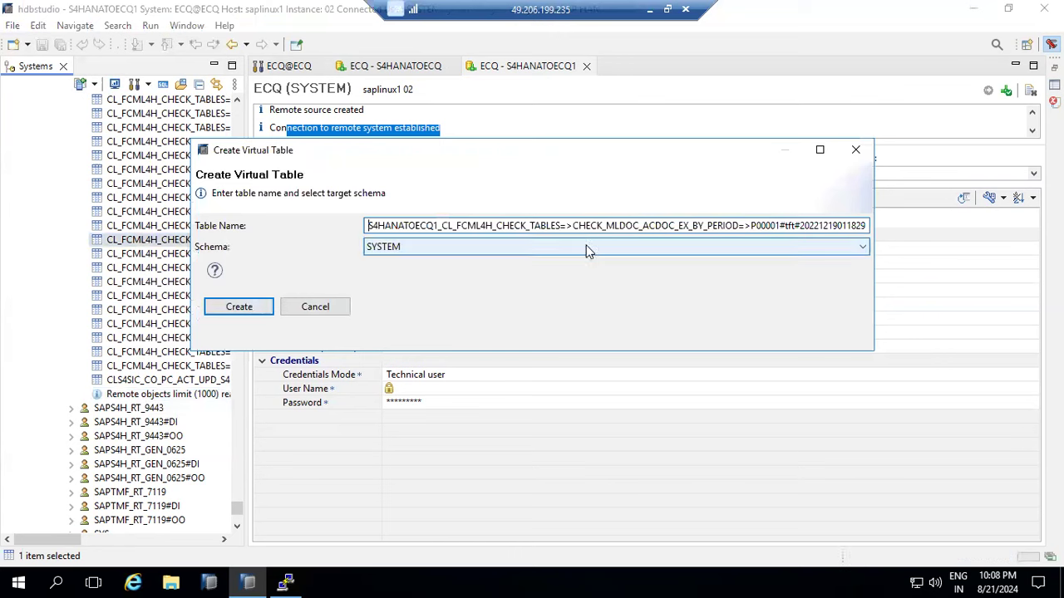
click(586, 245)
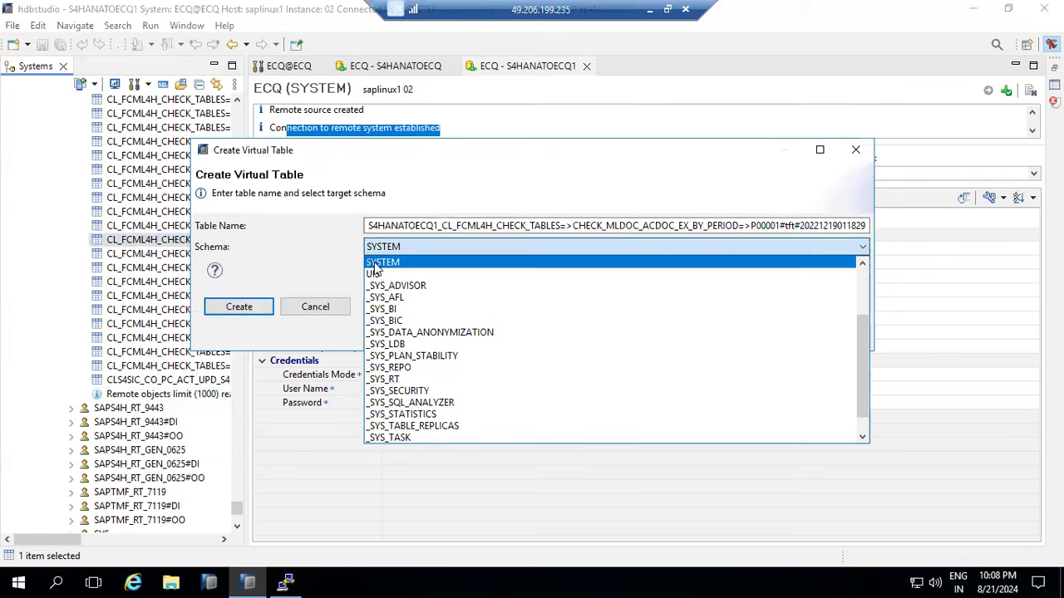
click(374, 263)
click(238, 307)
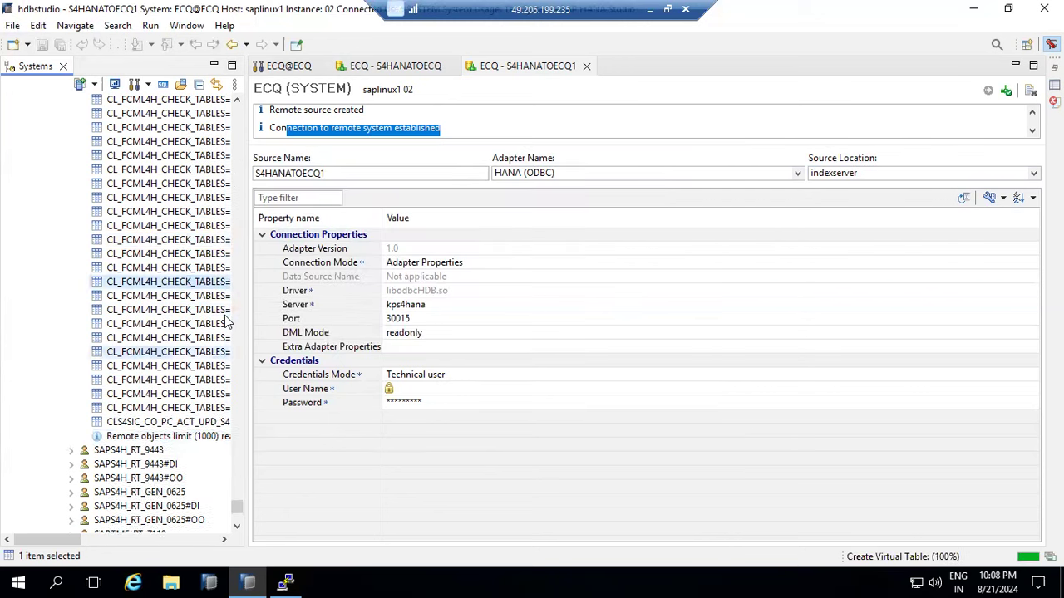
scroll(226, 322, up, 3)
drag(238, 507, 263, 154)
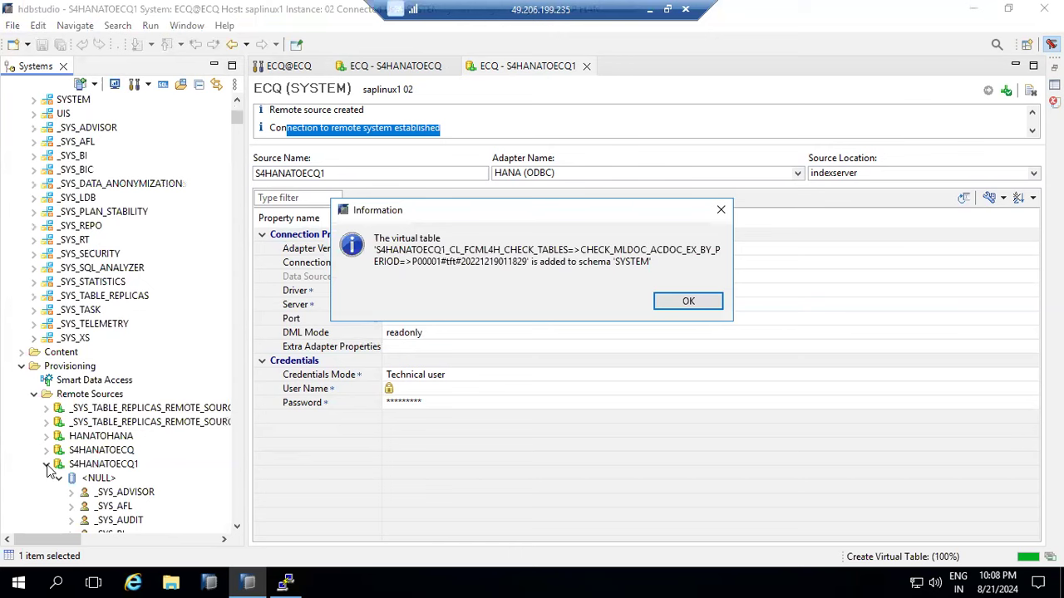
click(687, 303)
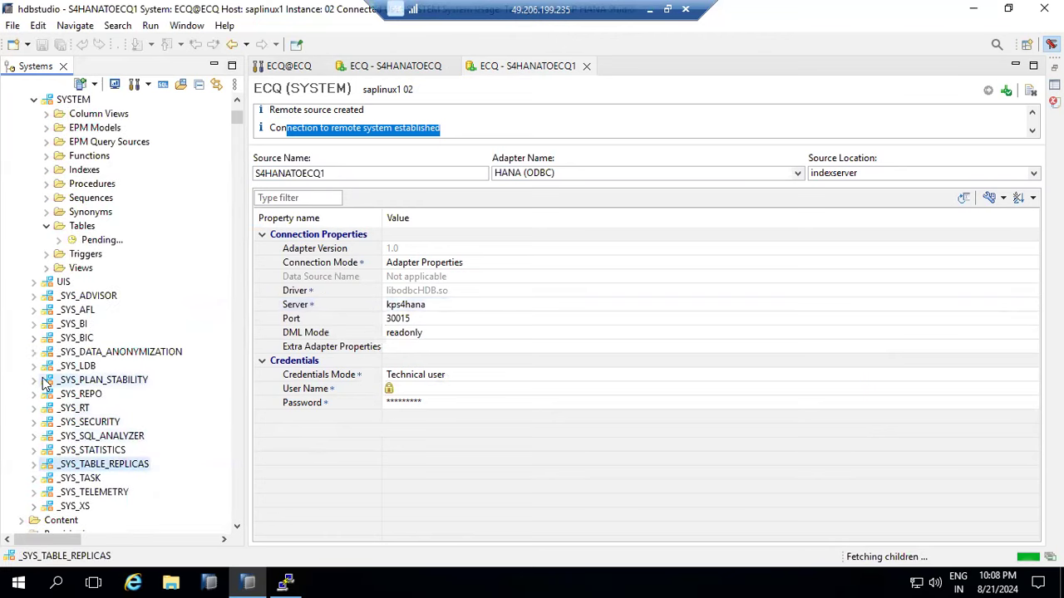
Refresh SYSTEM's tables, preview the empty S4HANATOECQ1_CL_FCML4H_CHECK virtual table, then close the preview.
scroll(46, 383, up, 1)
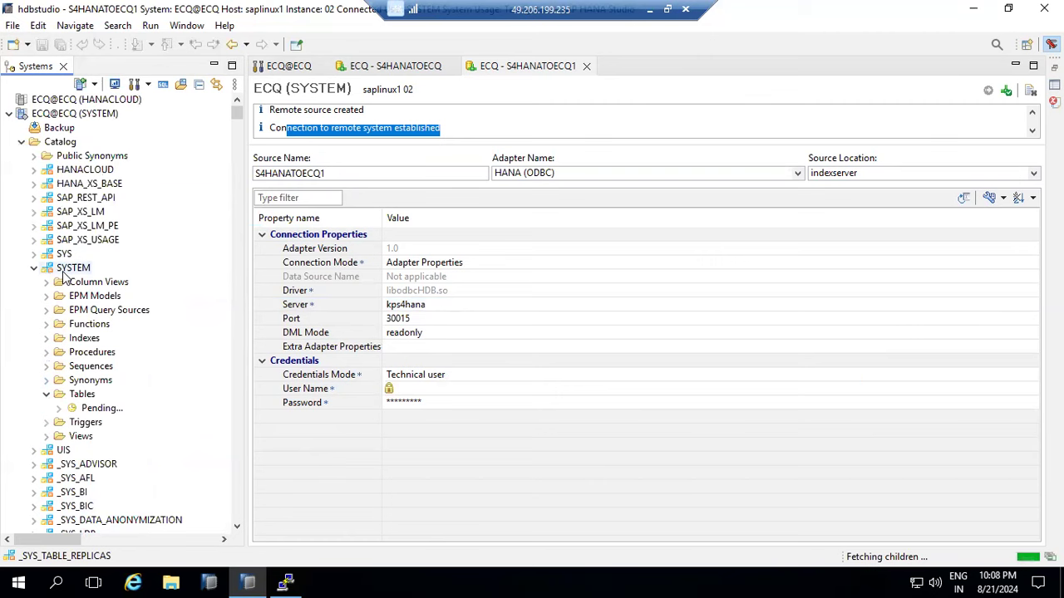
right_click(65, 394)
click(110, 290)
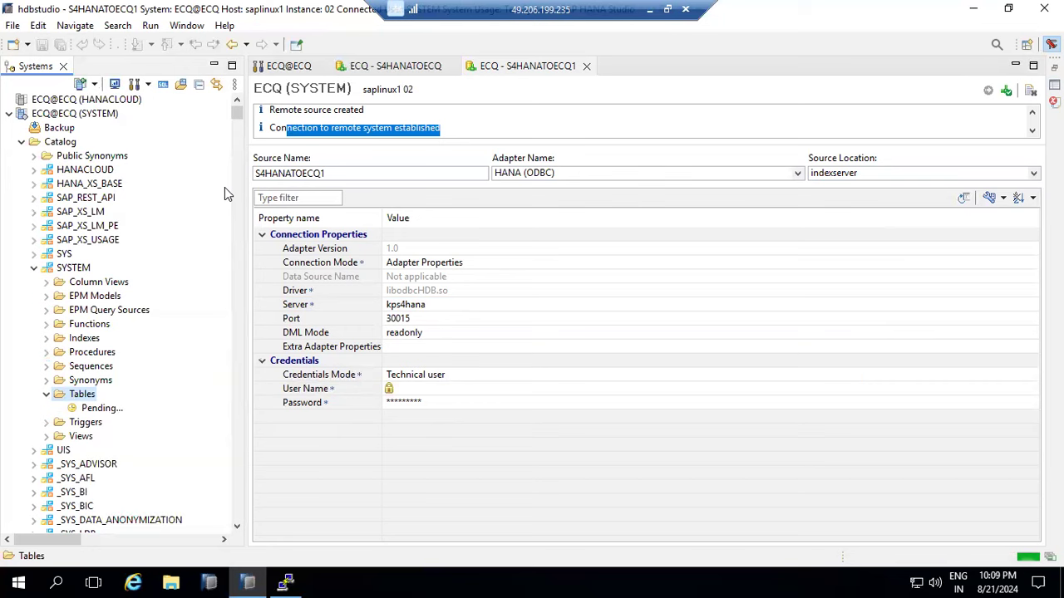
key(F5)
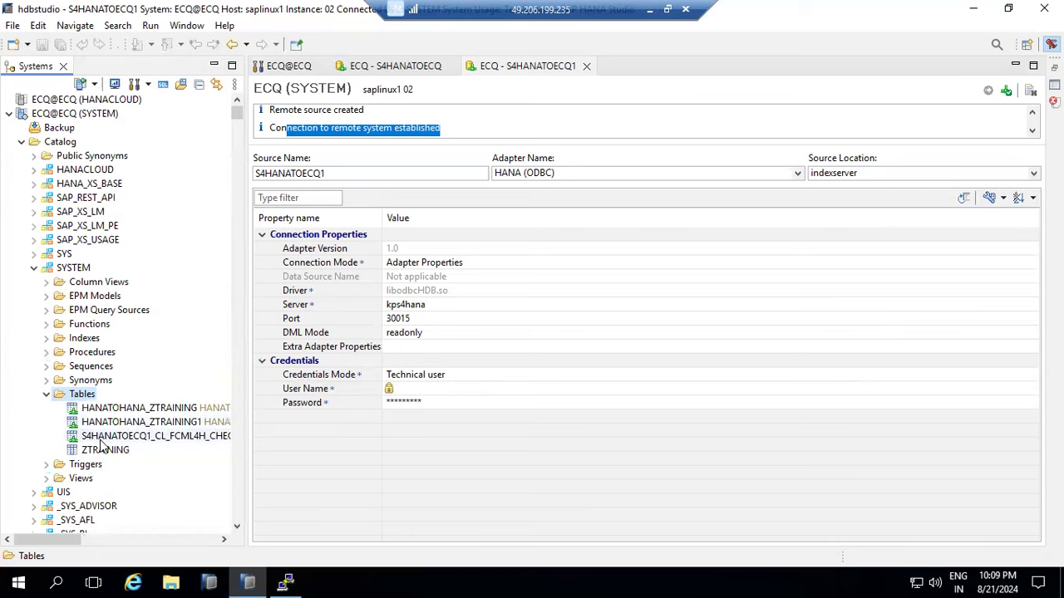
right_click(100, 442)
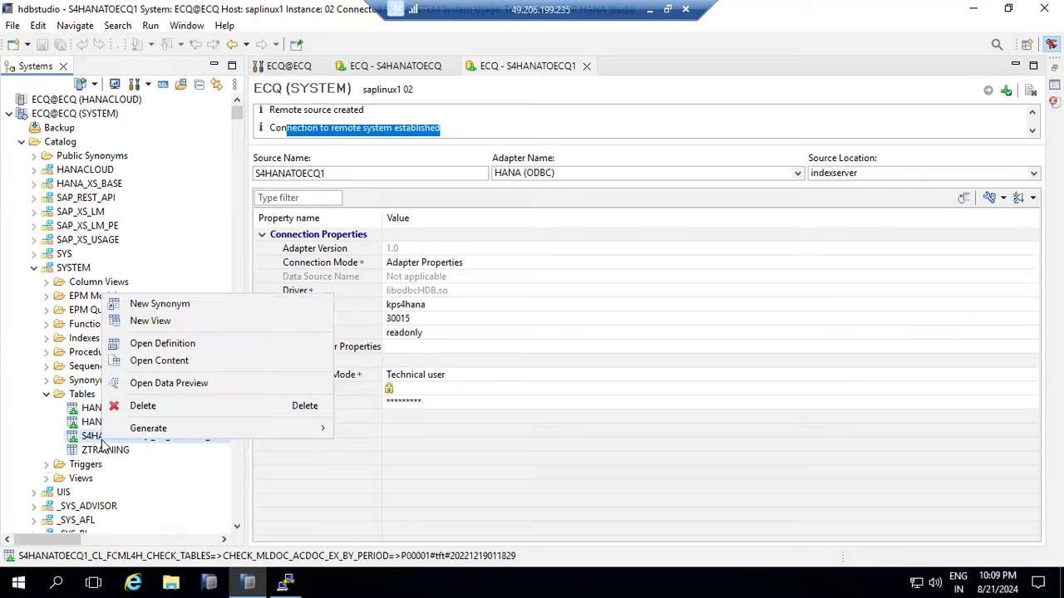
click(140, 388)
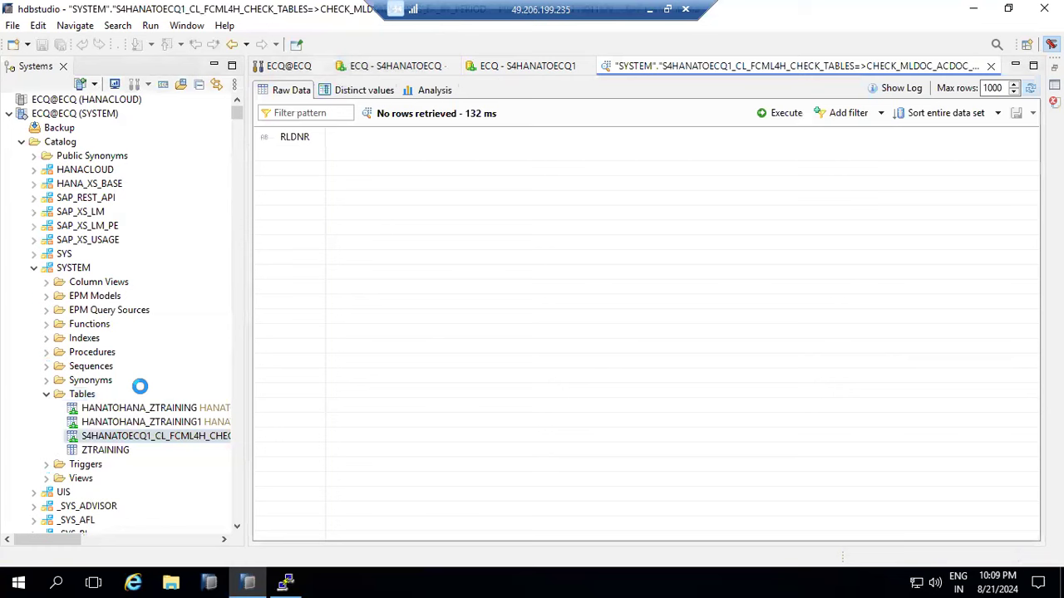
click(991, 66)
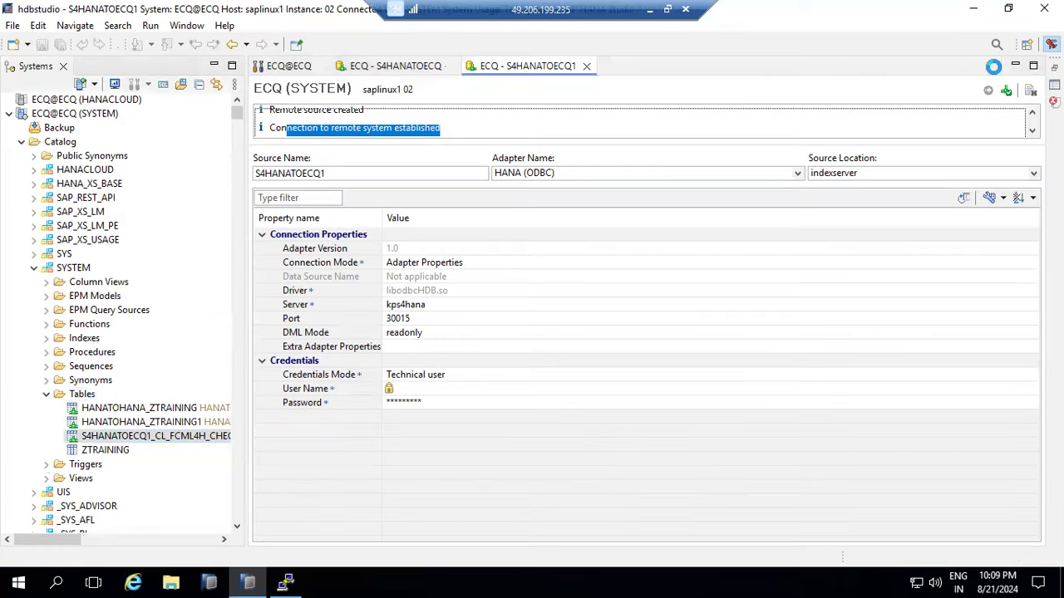
Close the ECQ - S4HANATOECQ1 editor and collapse the SYSTEM, Catalog and S4HANATOECQ1 branches.
click(586, 65)
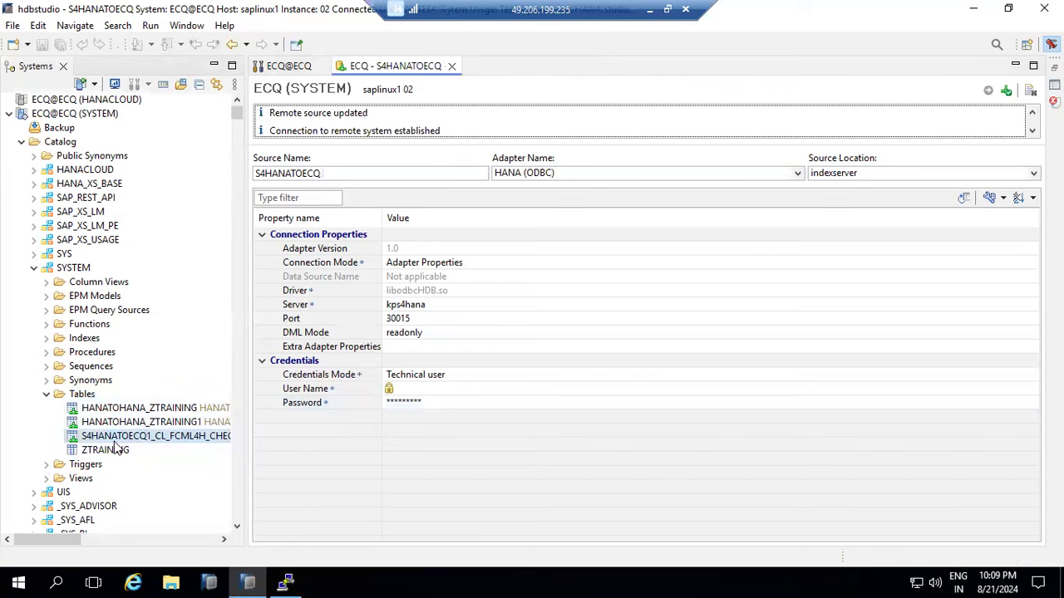
click(35, 268)
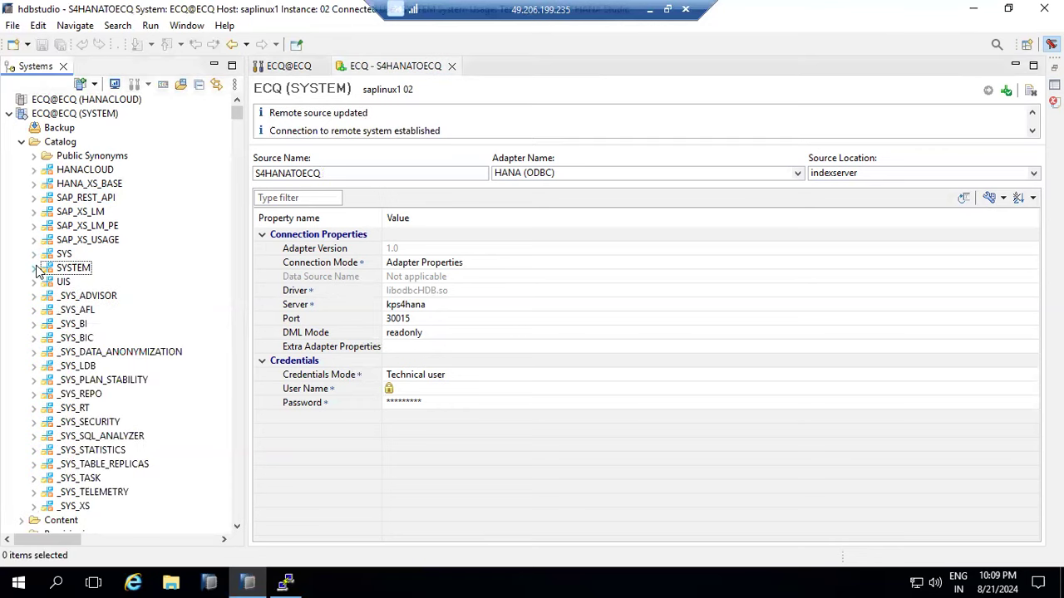
click(22, 142)
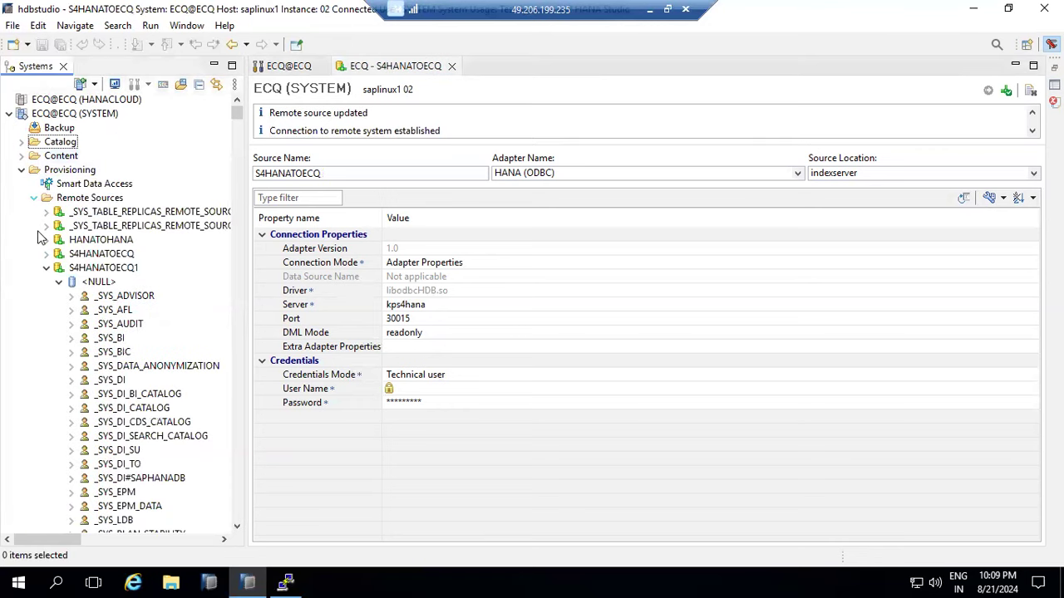
click(47, 268)
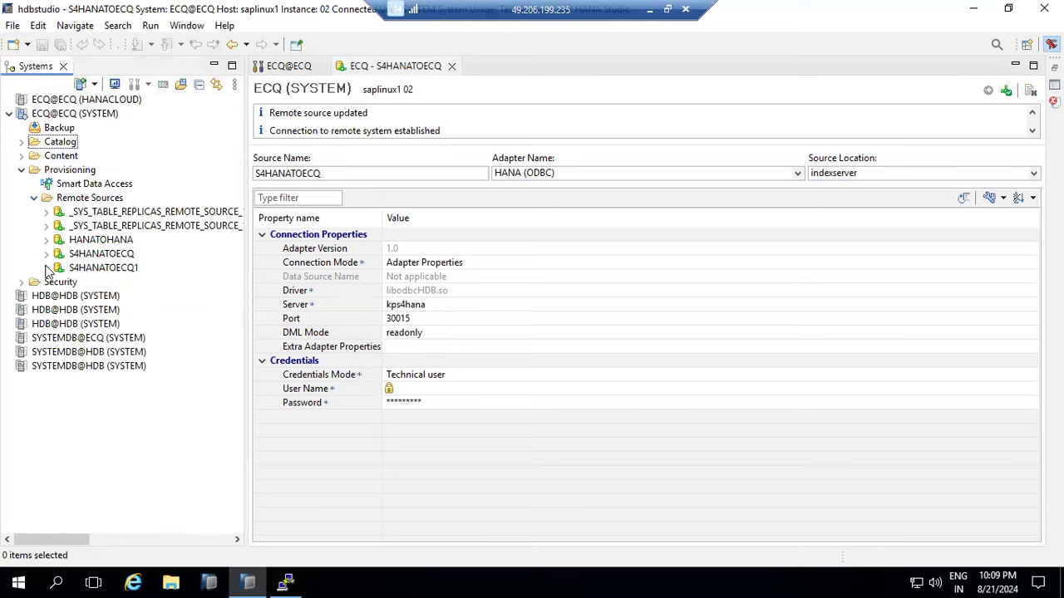
right_click(52, 158)
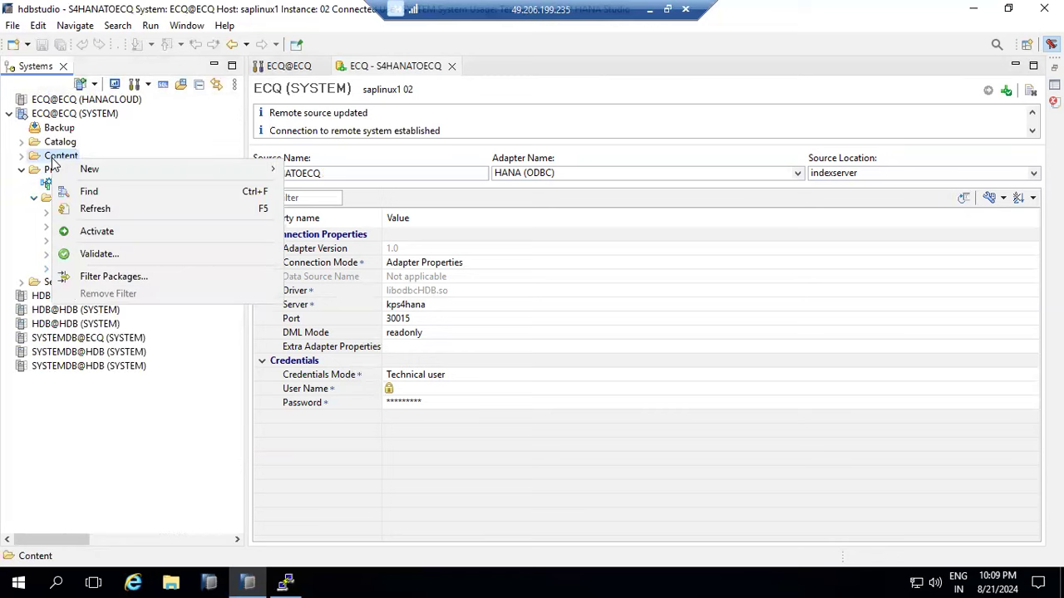
click(325, 450)
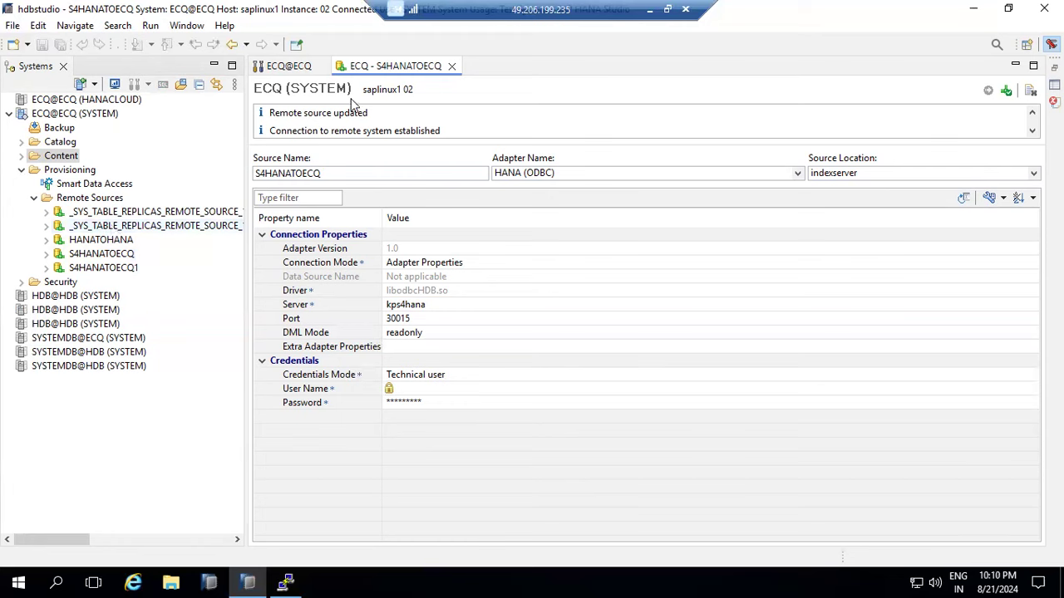
Check the active remote source connections in the Smart Data Access monitor, then close it.
double_click(80, 185)
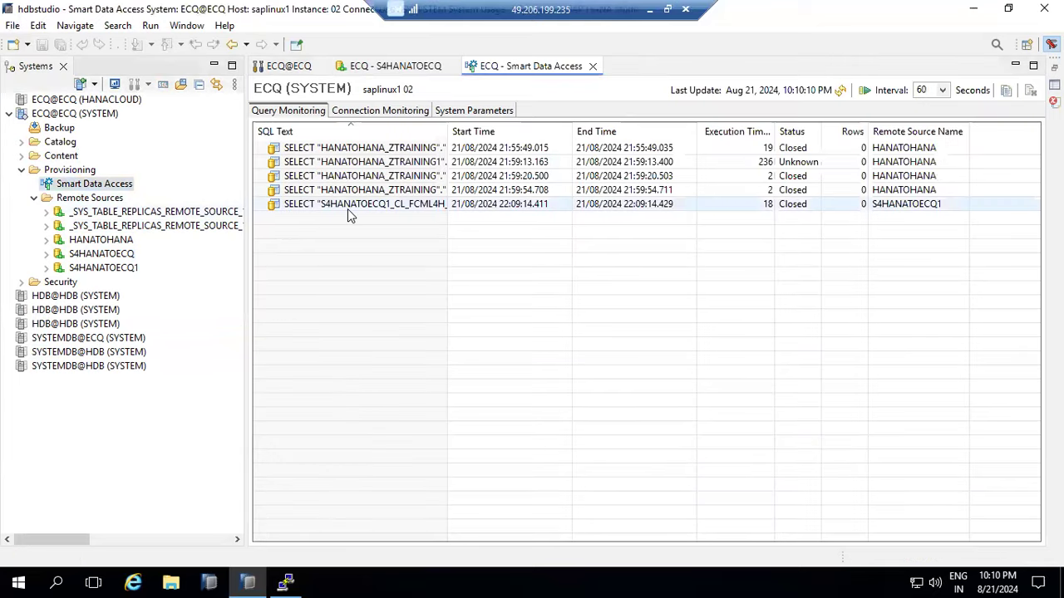
click(371, 115)
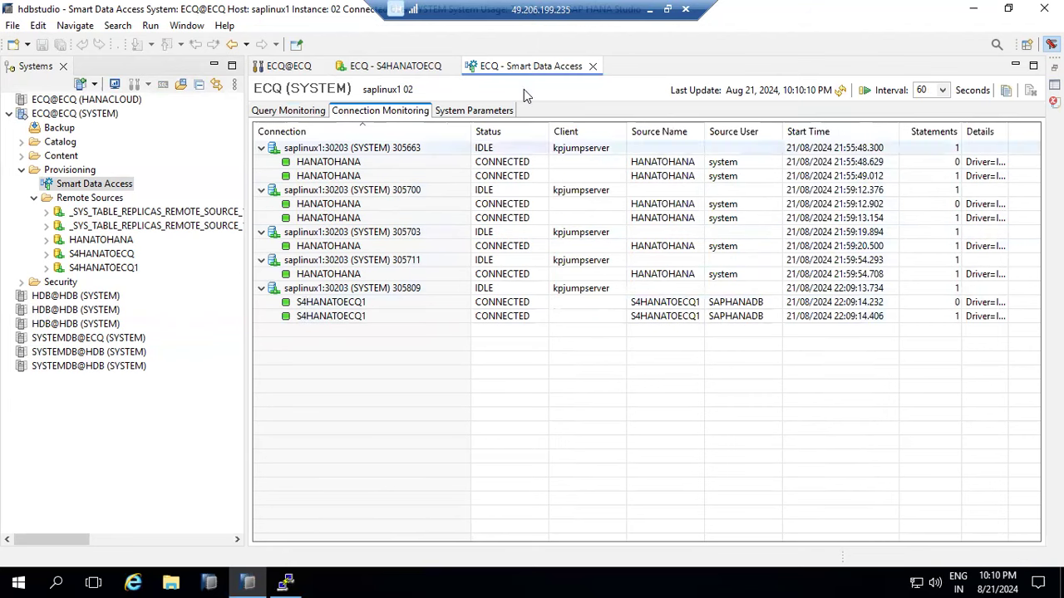
click(592, 66)
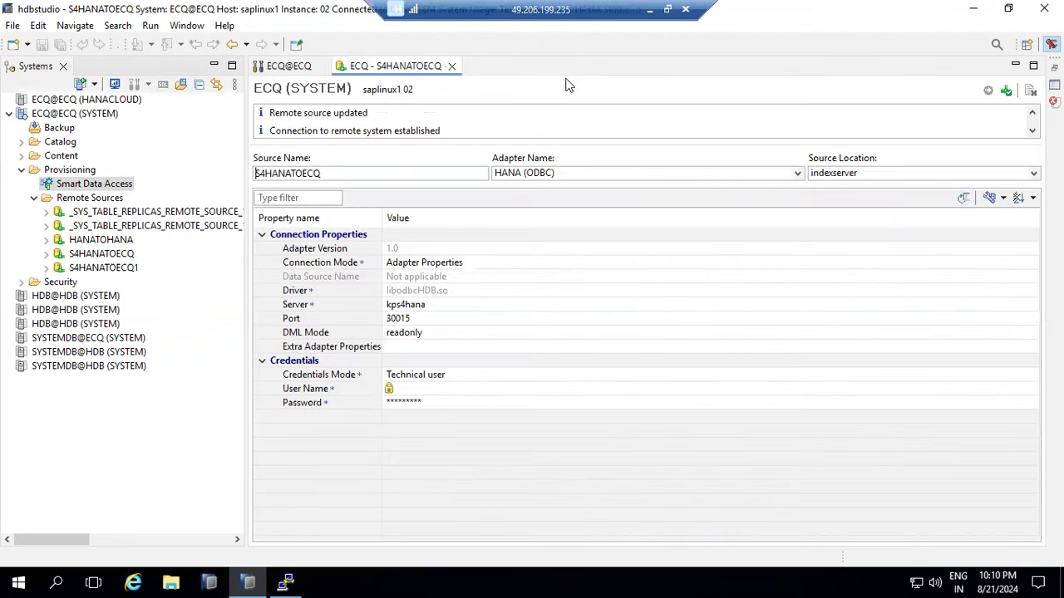
Close the S4HANATOECQ remote source editor and refresh the Remote Sources folder.
click(453, 66)
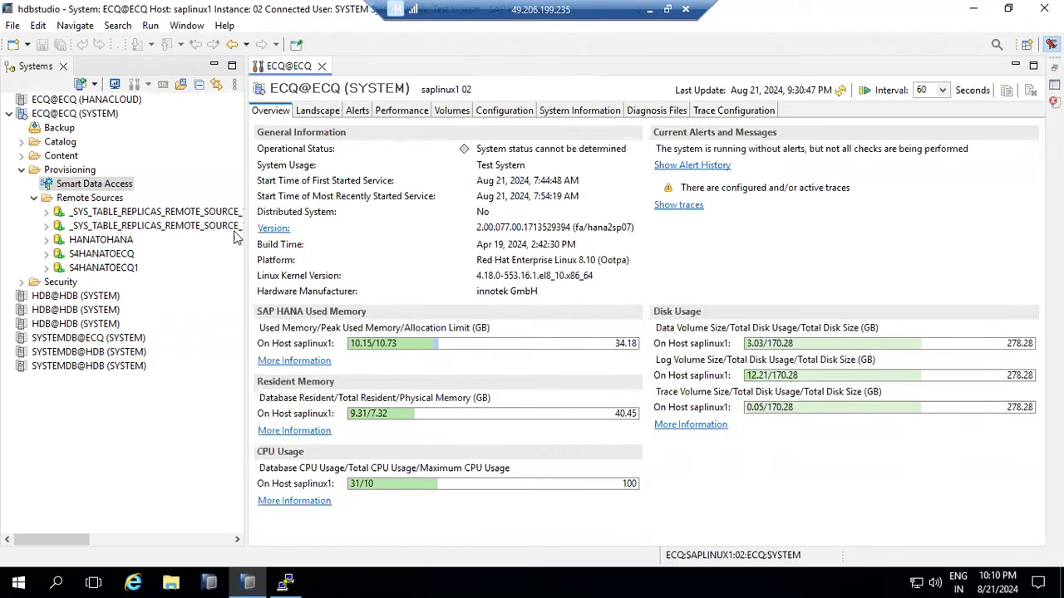
click(35, 198)
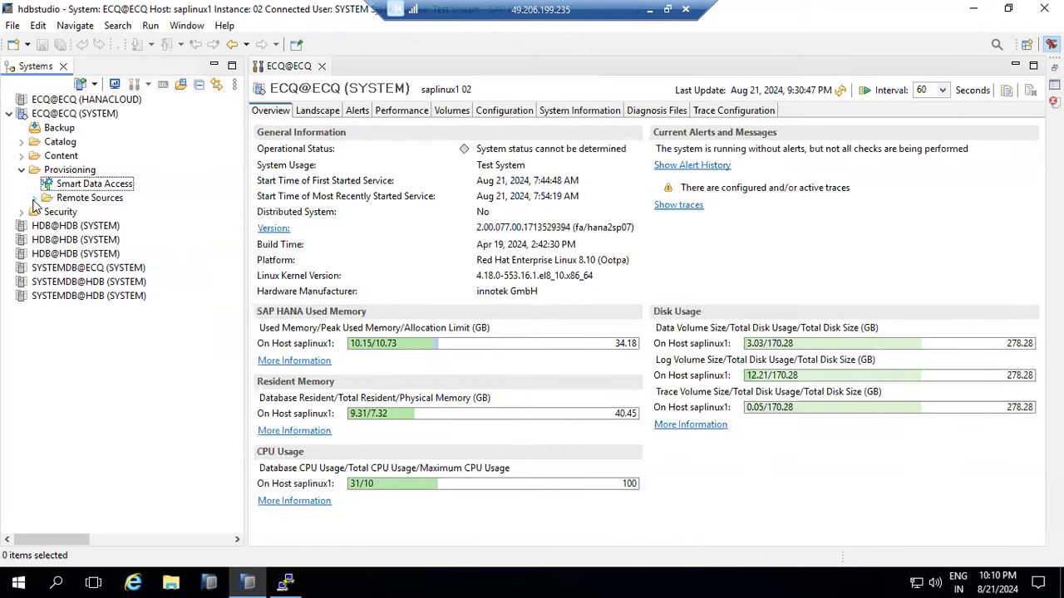
click(34, 198)
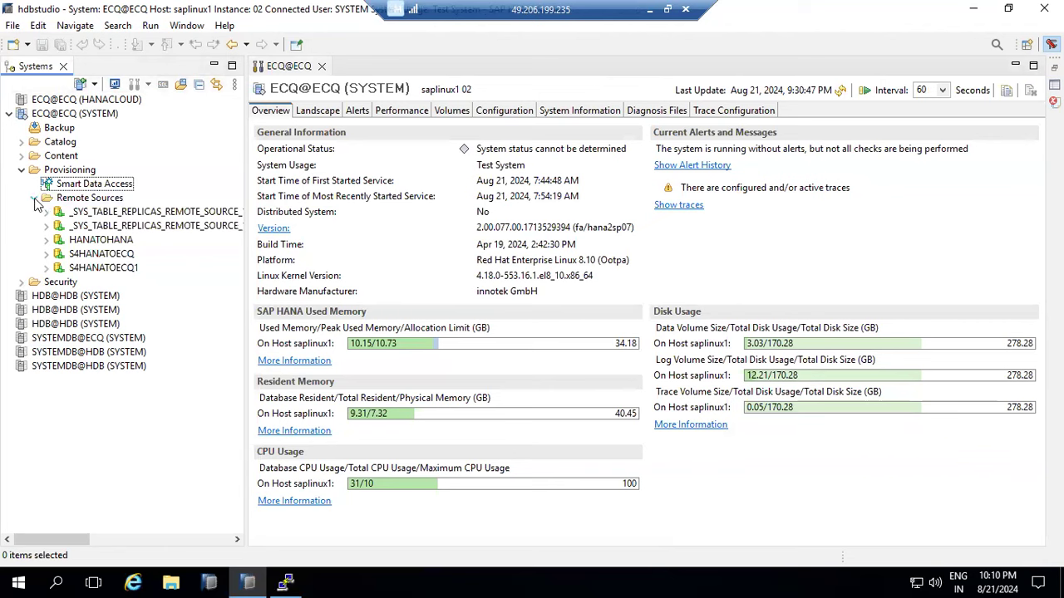
click(66, 198)
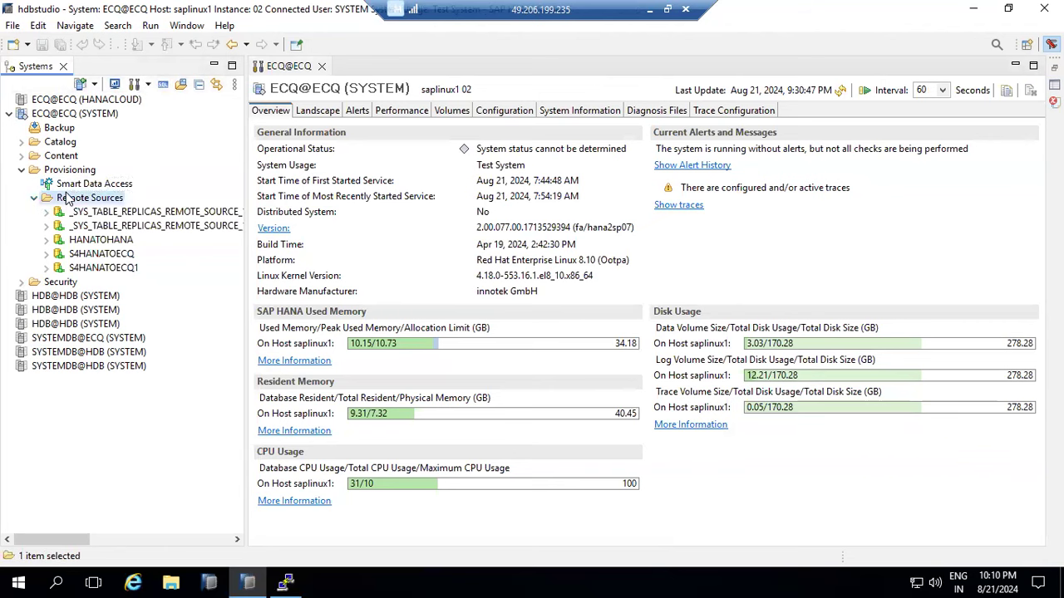
right_click(66, 196)
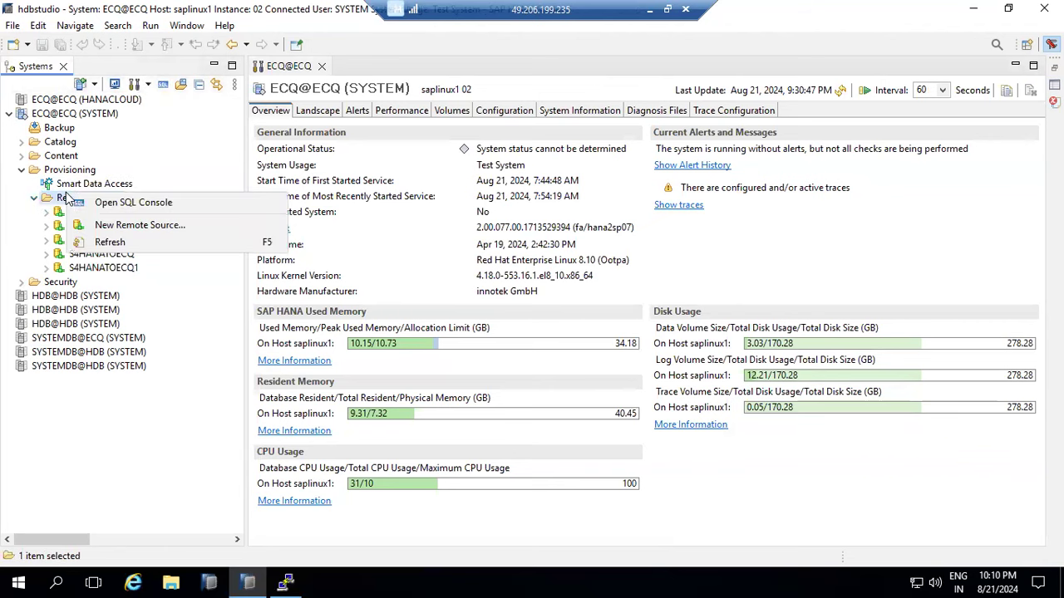
click(107, 242)
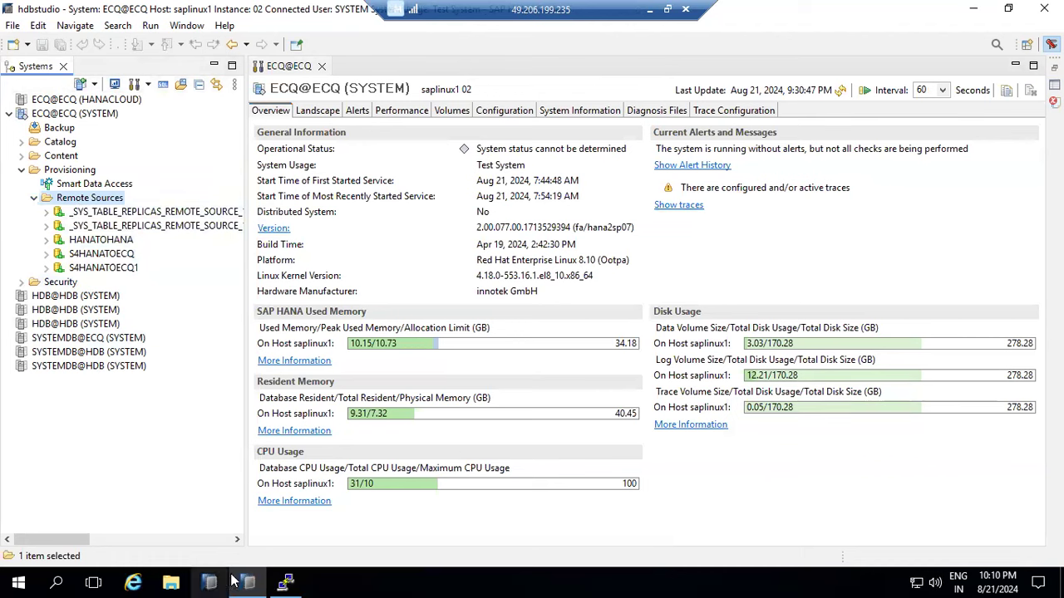
click(285, 581)
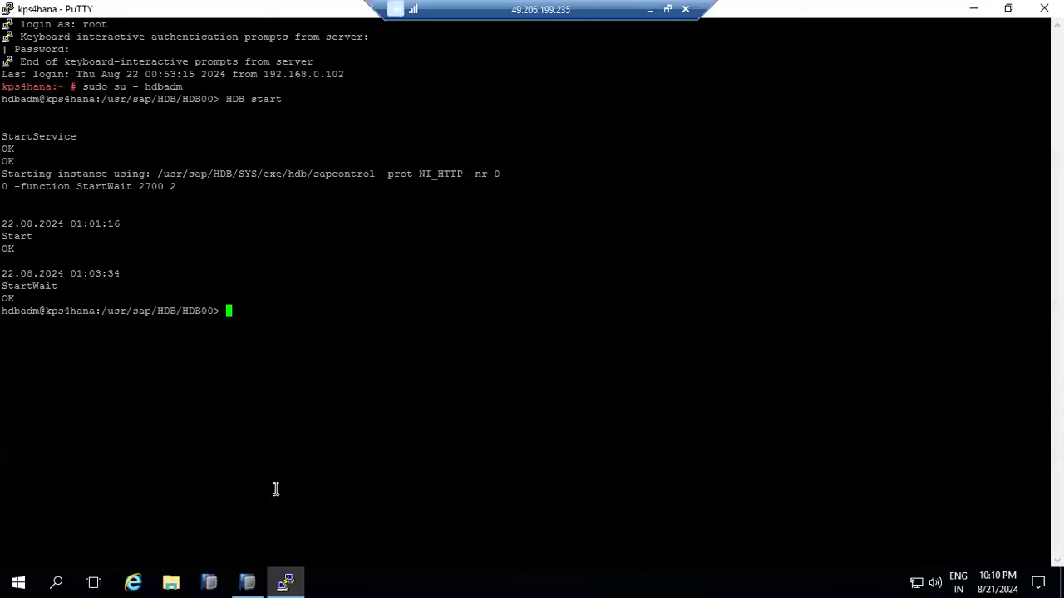
click(286, 581)
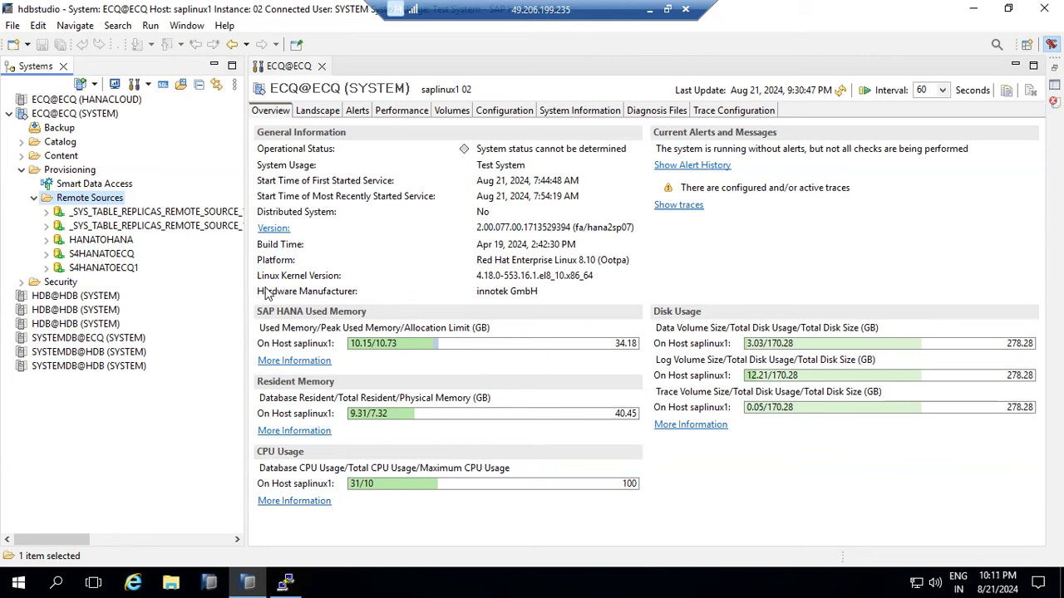
Collapse Remote Sources, expand Catalog > SYSTEM, and preview HANATOHANA_ZTRAINING's data.
click(34, 198)
click(35, 199)
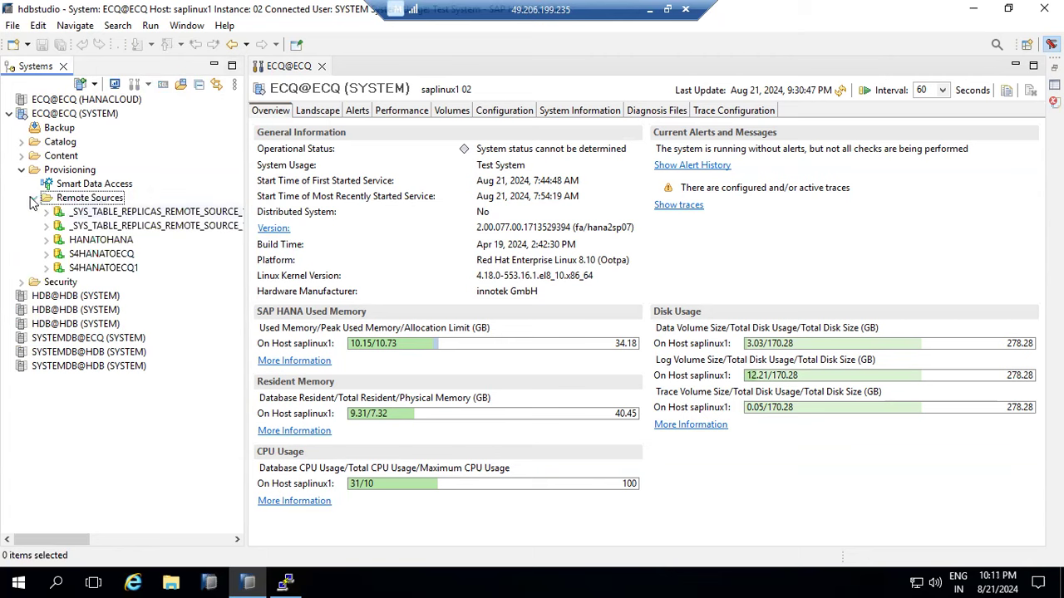
click(34, 200)
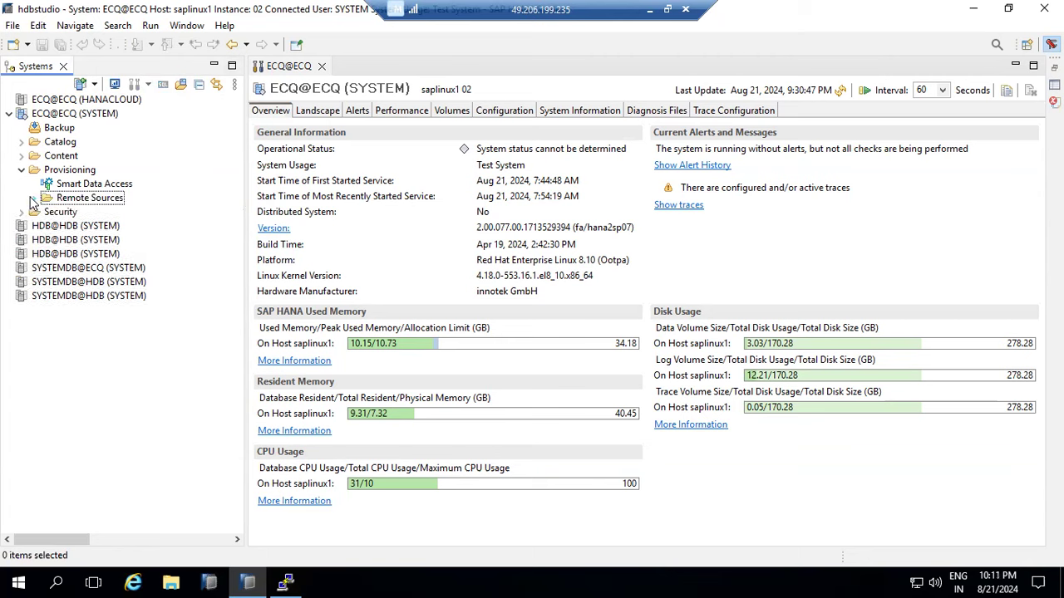
click(23, 143)
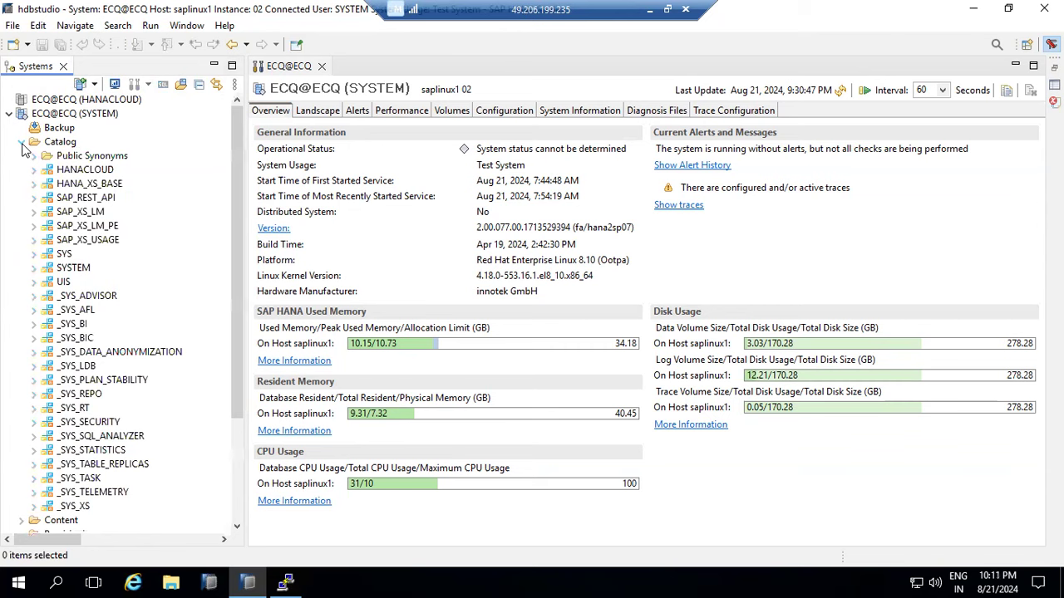
click(34, 268)
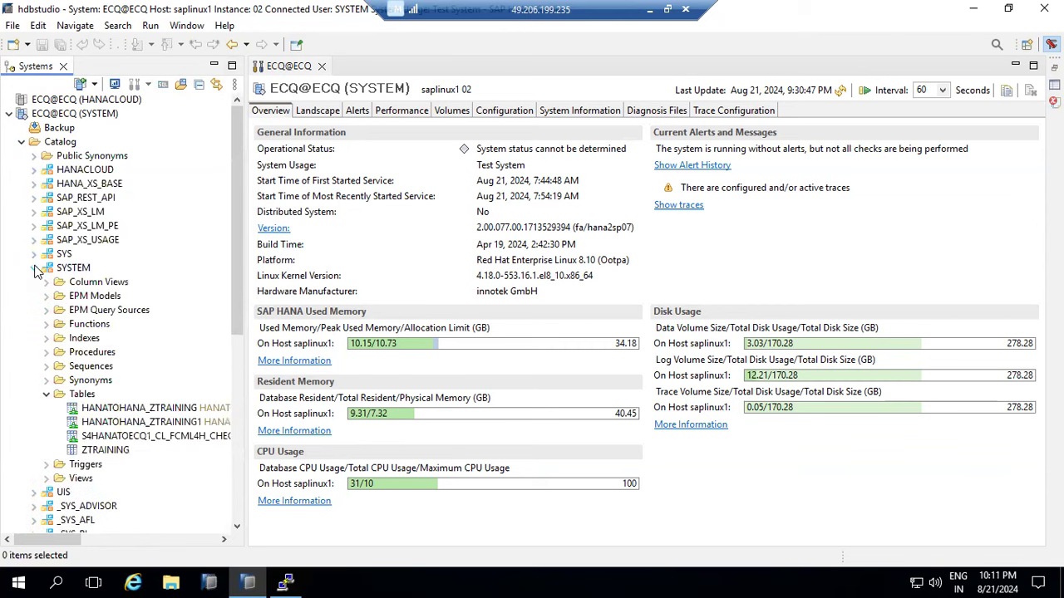
right_click(115, 435)
click(96, 424)
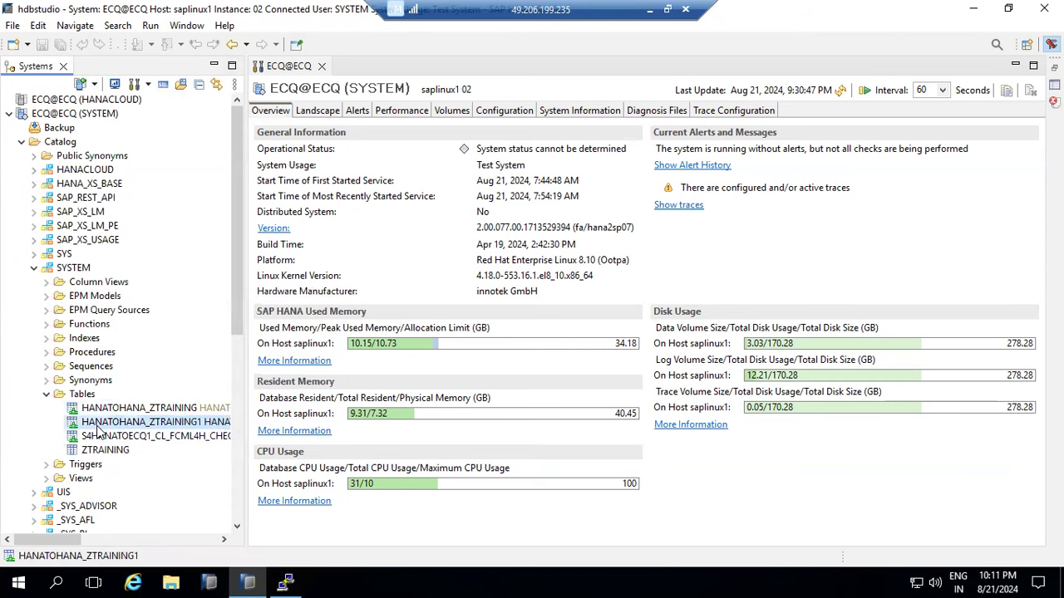
click(99, 408)
right_click(100, 408)
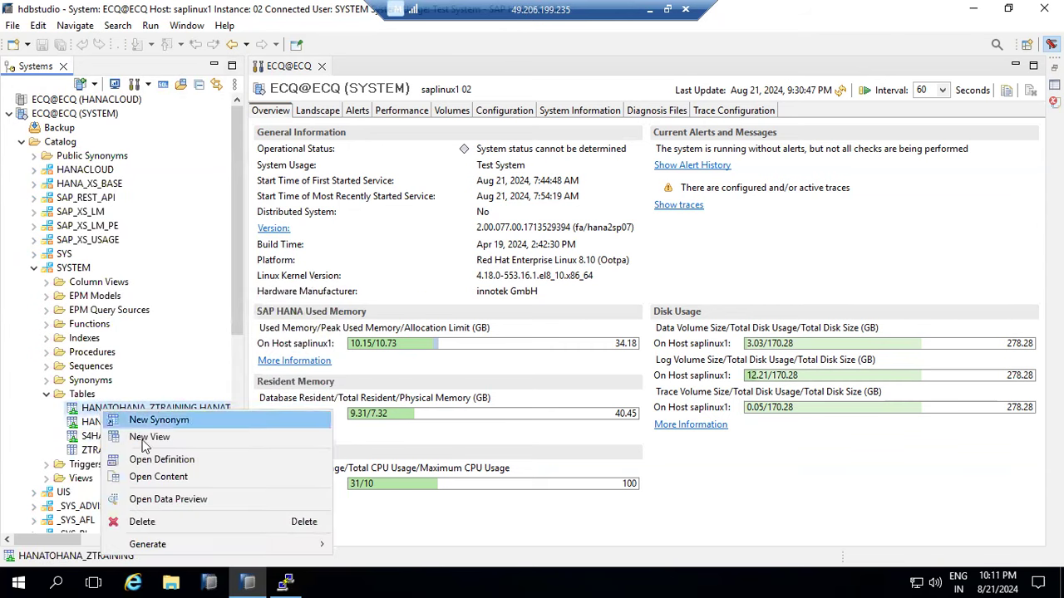
click(152, 499)
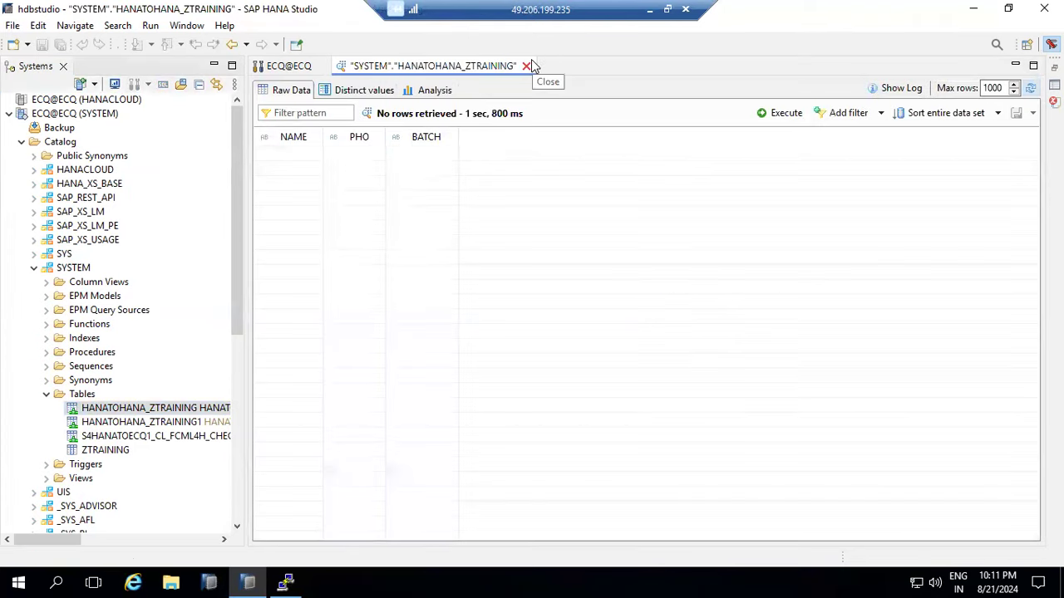
Close the empty data preview and collapse the SYSTEM schema and Catalog branches.
click(529, 63)
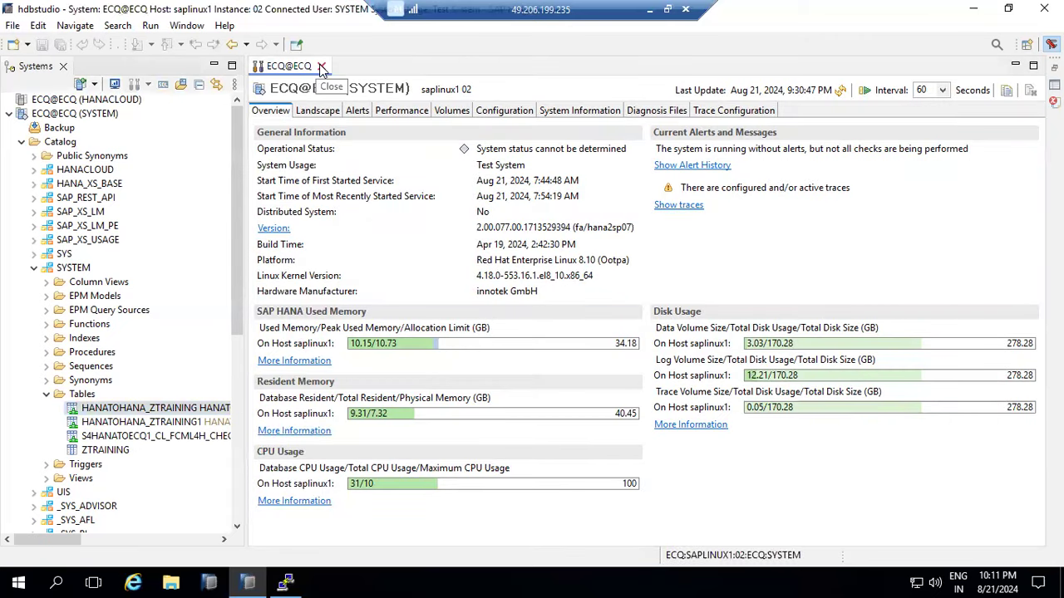
click(35, 268)
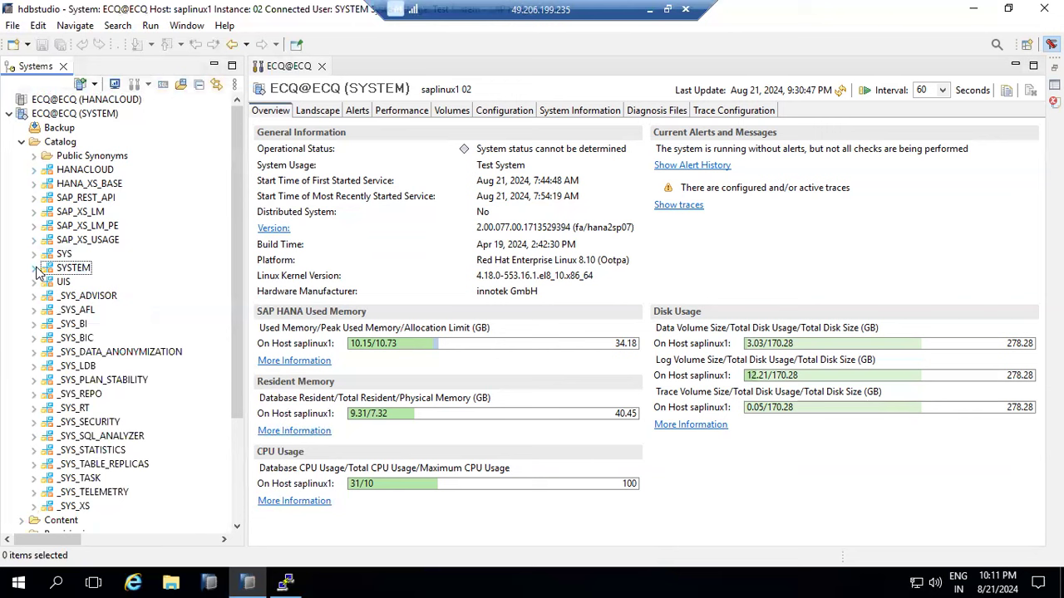
click(649, 9)
mouse_move(676, 580)
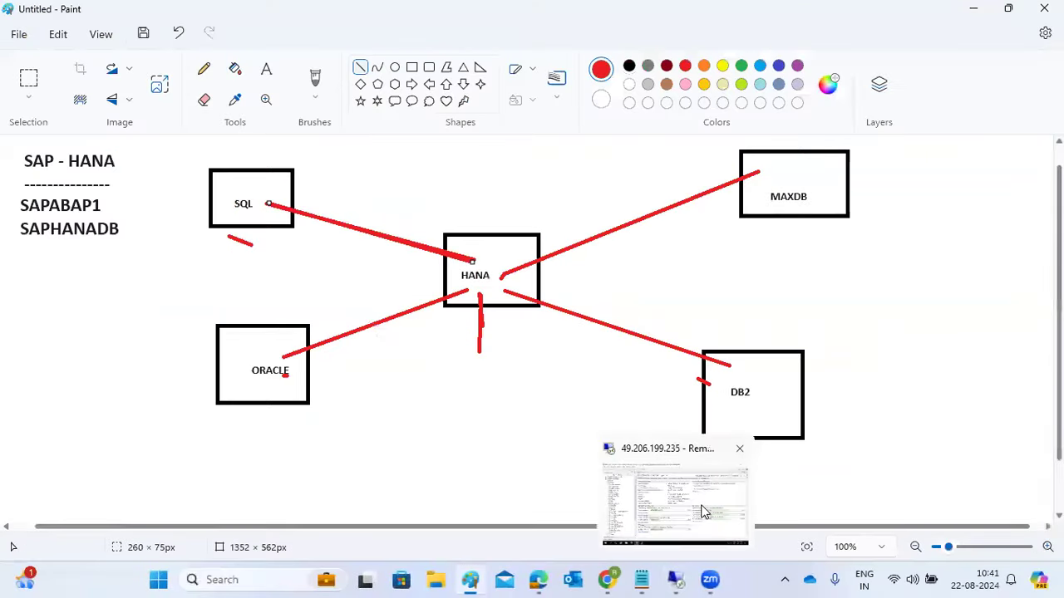
click(705, 511)
click(21, 142)
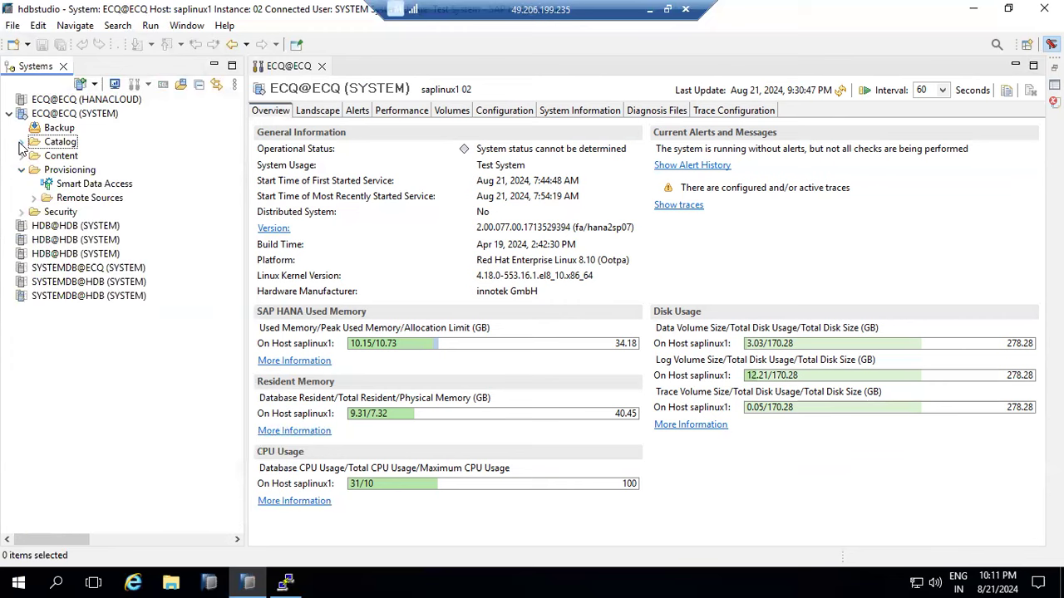
Bring up ECQ@ECQ's Lifecycle Management > Application Lifecycle Management > Home menu entry.
click(22, 213)
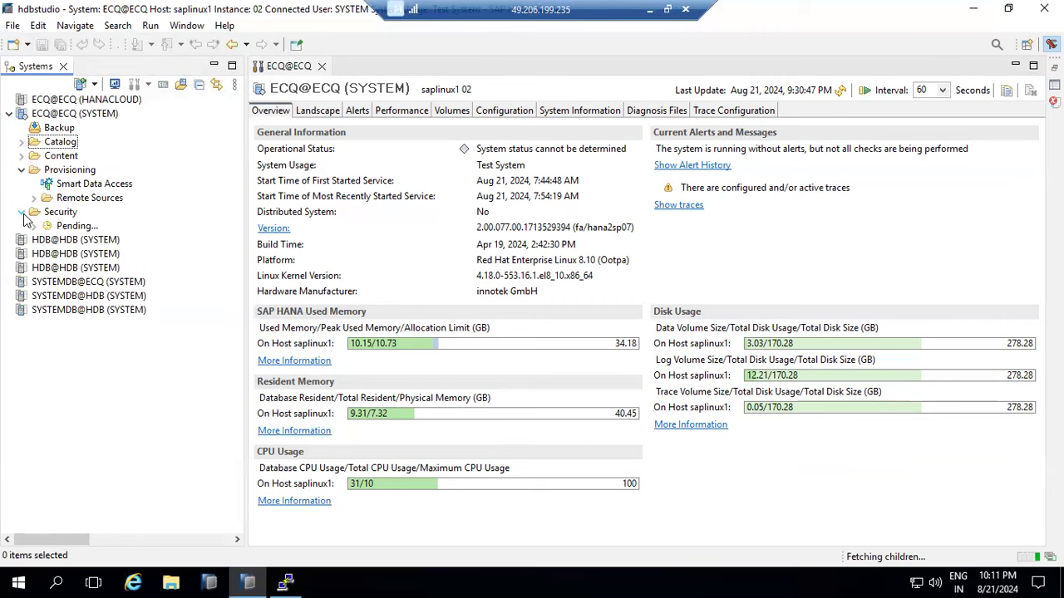
click(21, 213)
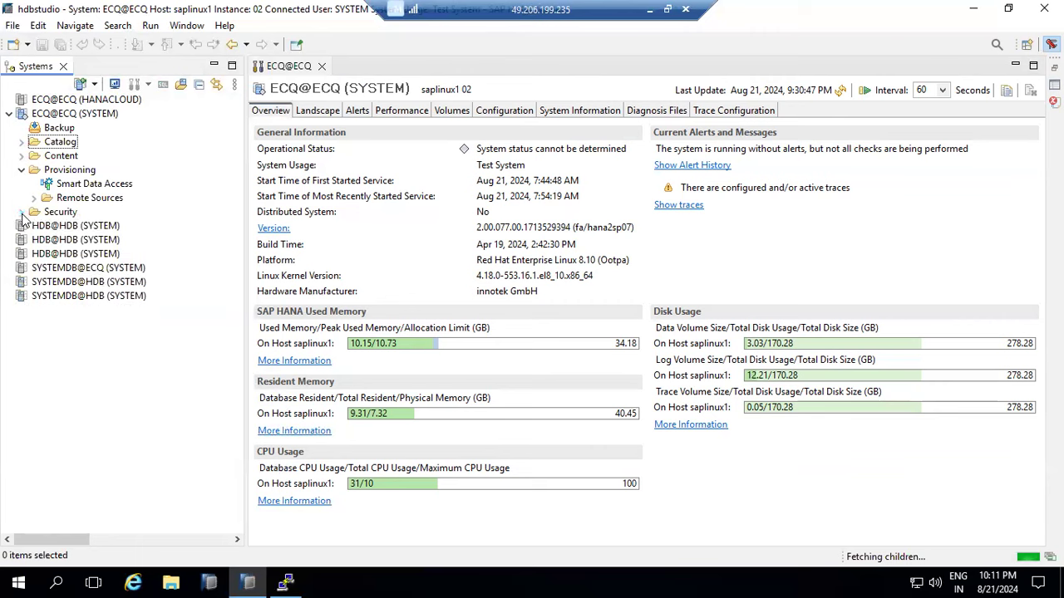
right_click(68, 118)
mouse_move(150, 133)
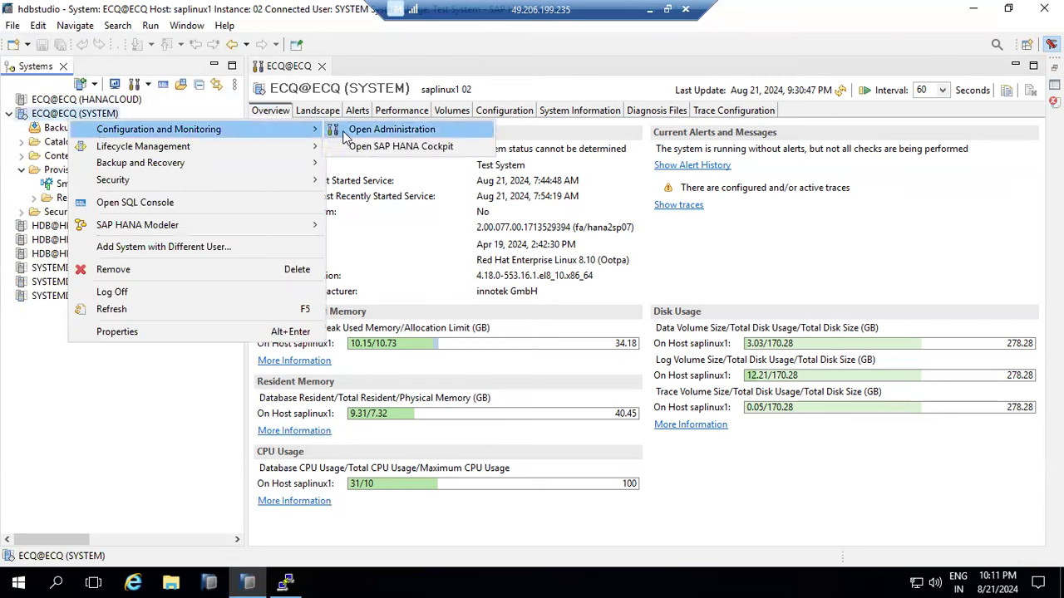
mouse_move(187, 155)
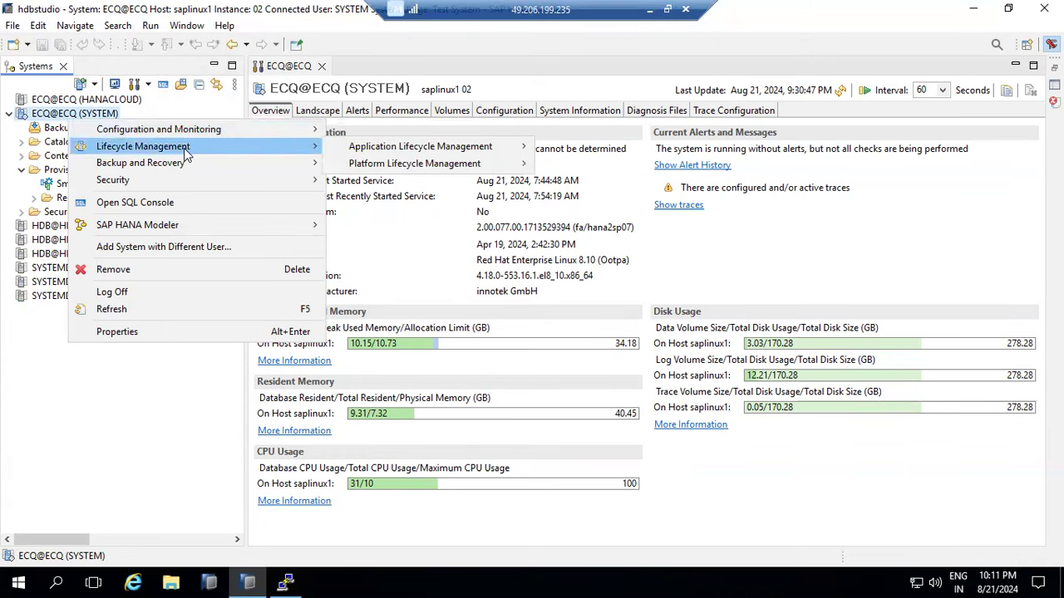
mouse_move(390, 154)
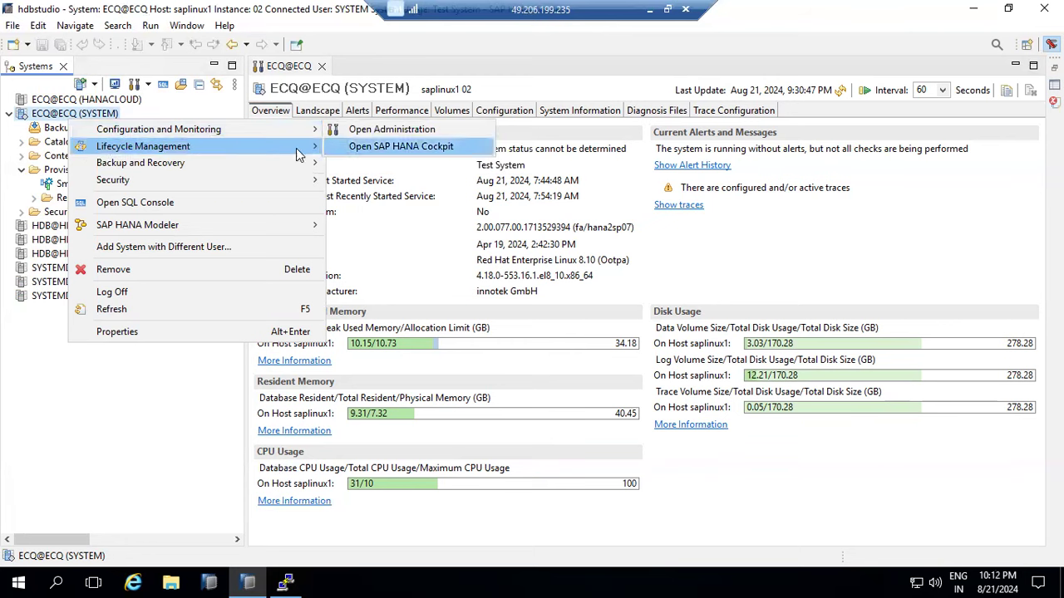
mouse_move(286, 156)
mouse_move(344, 156)
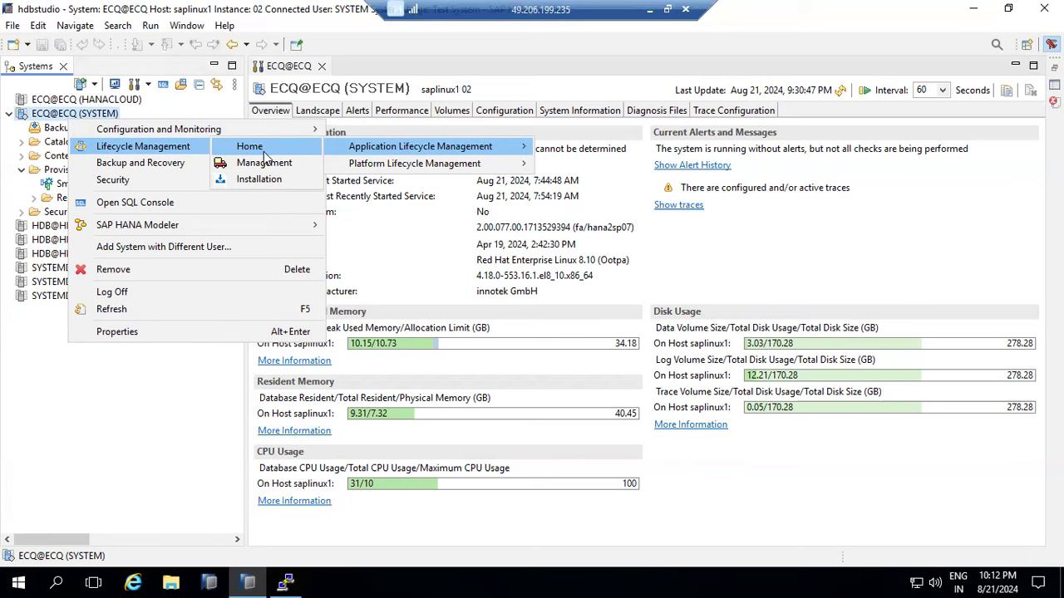
Open the ALM Home page, continue past the saplinux1 certificate warning, and minimize Internet Explorer.
click(268, 149)
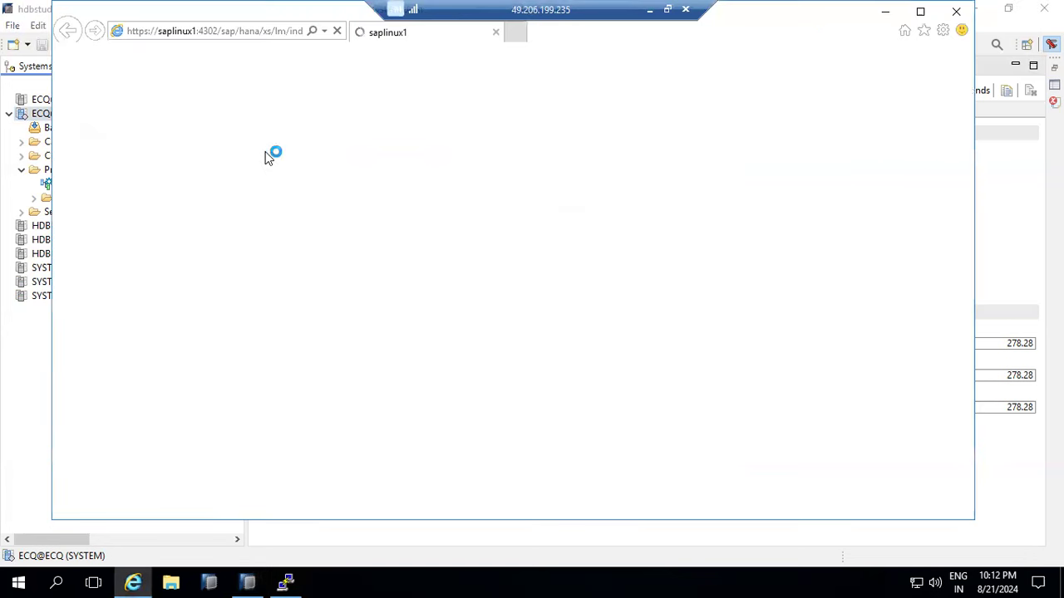
click(221, 263)
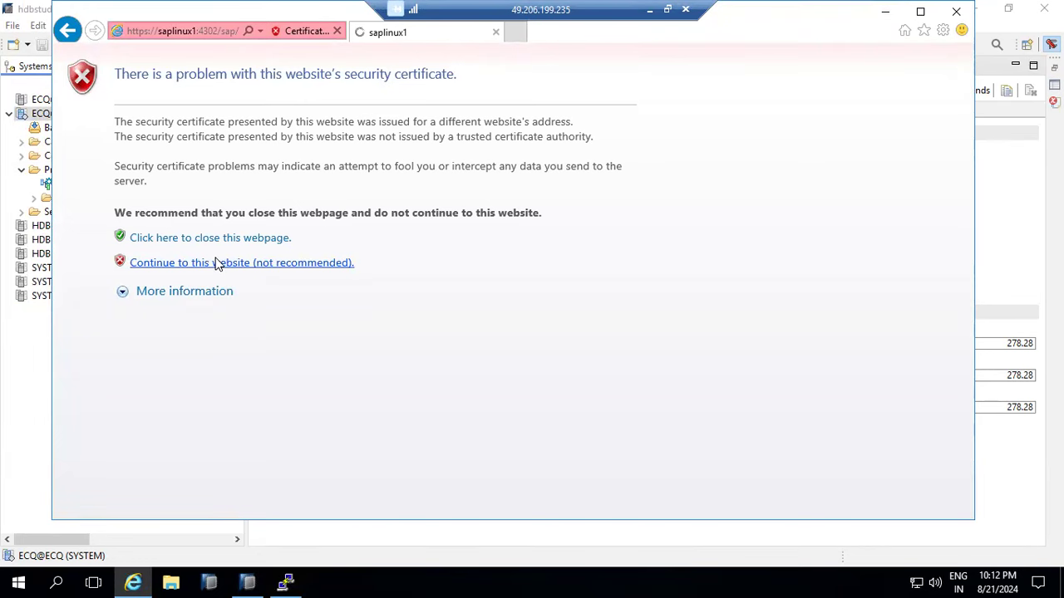
click(138, 582)
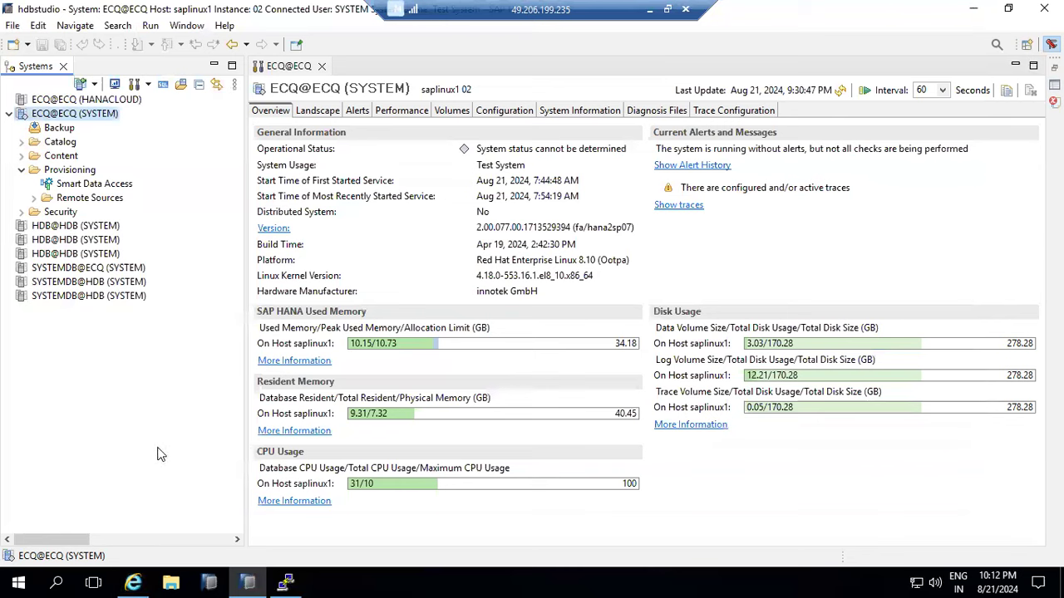
Launch SAP HANA Platform Lifecycle Management for ECQ and continue past the certificate warning.
right_click(79, 115)
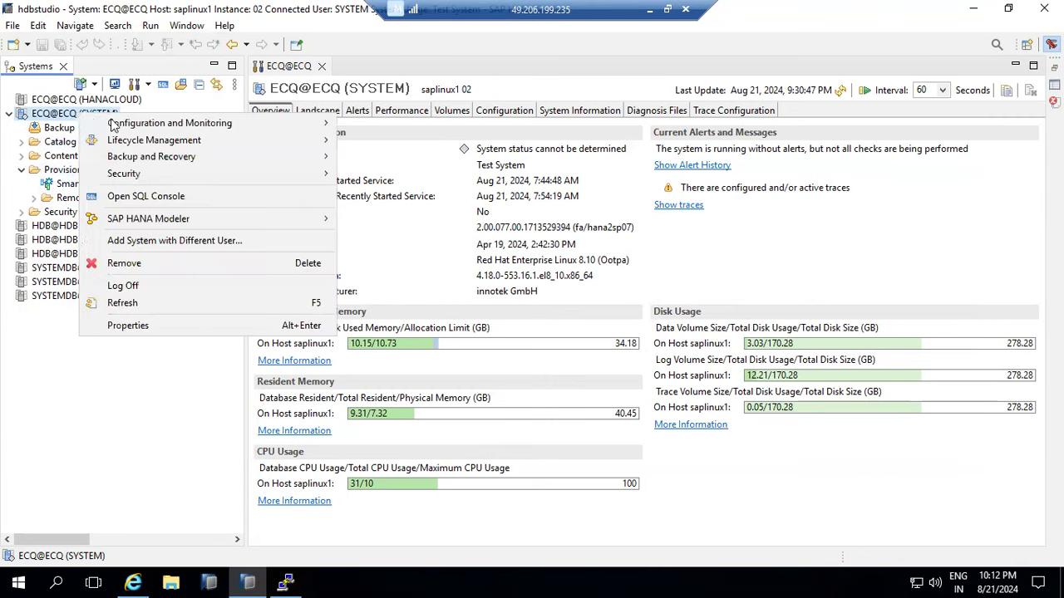
mouse_move(213, 143)
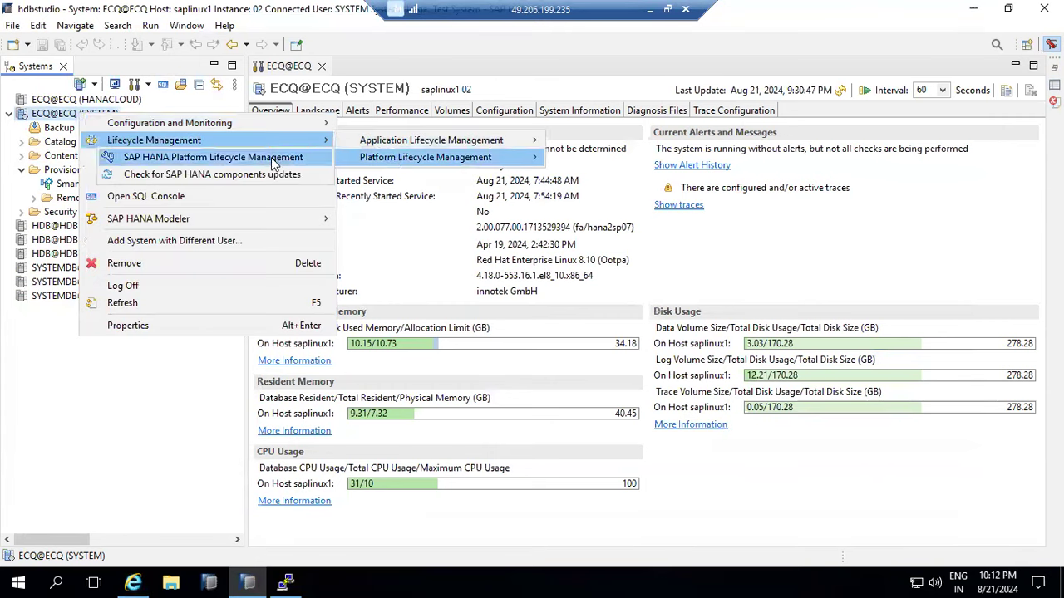
click(231, 163)
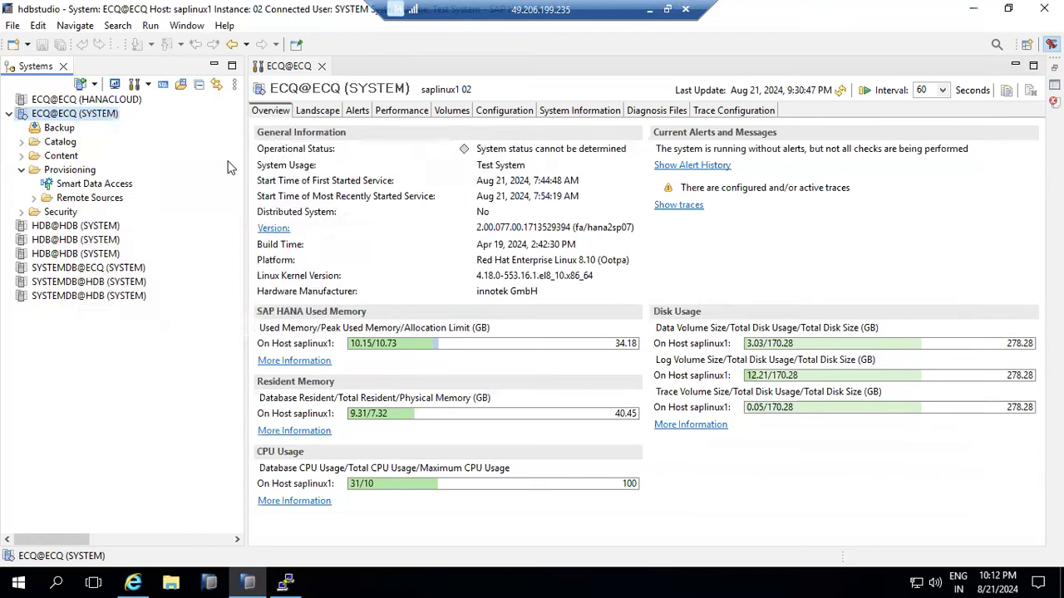
click(214, 285)
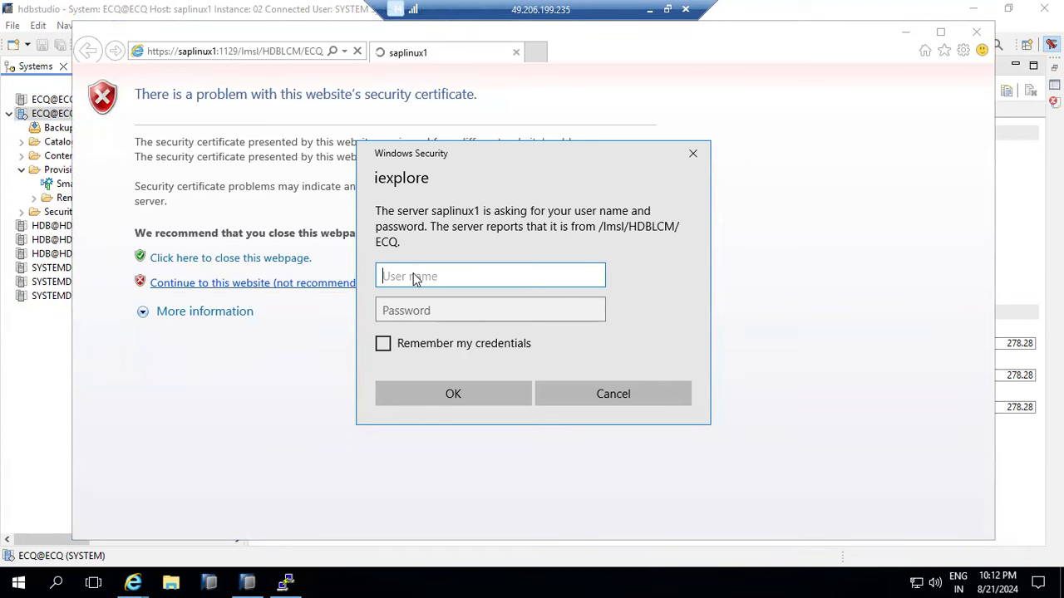
Sign in to the ECQ lifecycle page as root with its password.
text(root)
key(Tab)
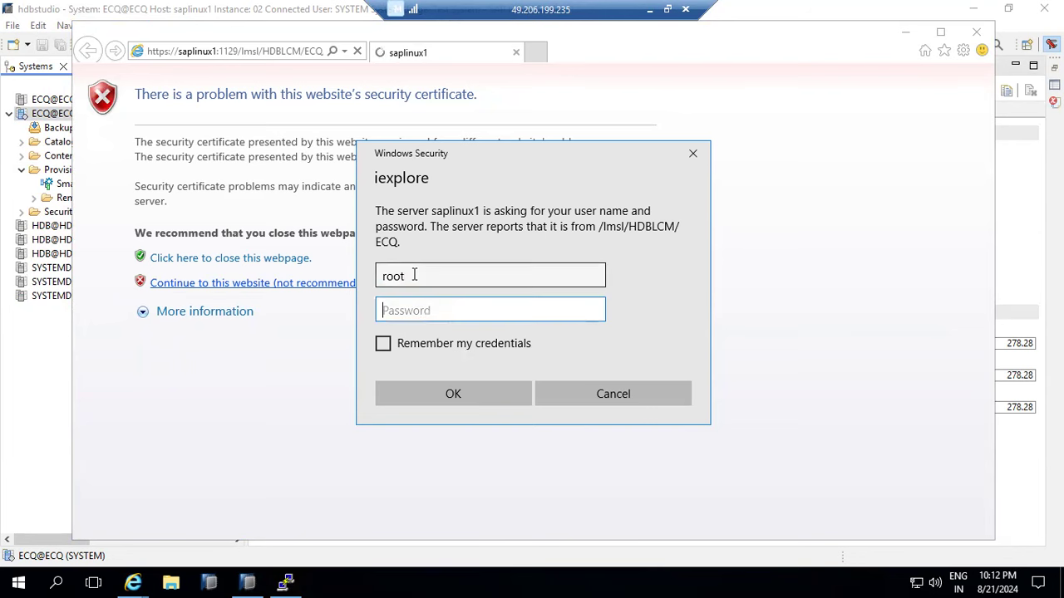
text(••••••••••)
key(Return)
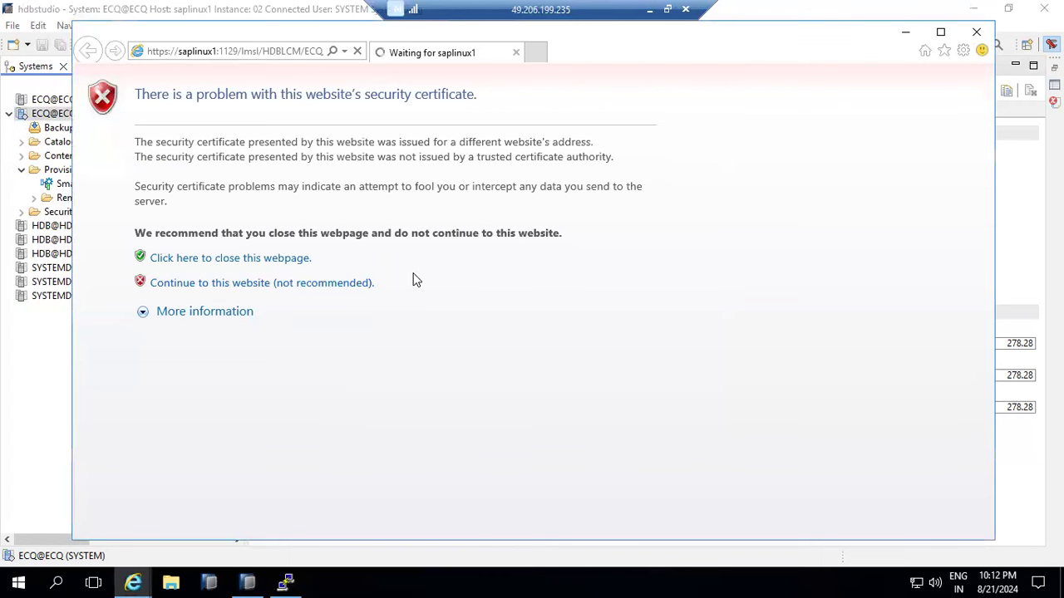
Cancel the Windows Security login prompt and close the Unauthorized browser window.
click(133, 582)
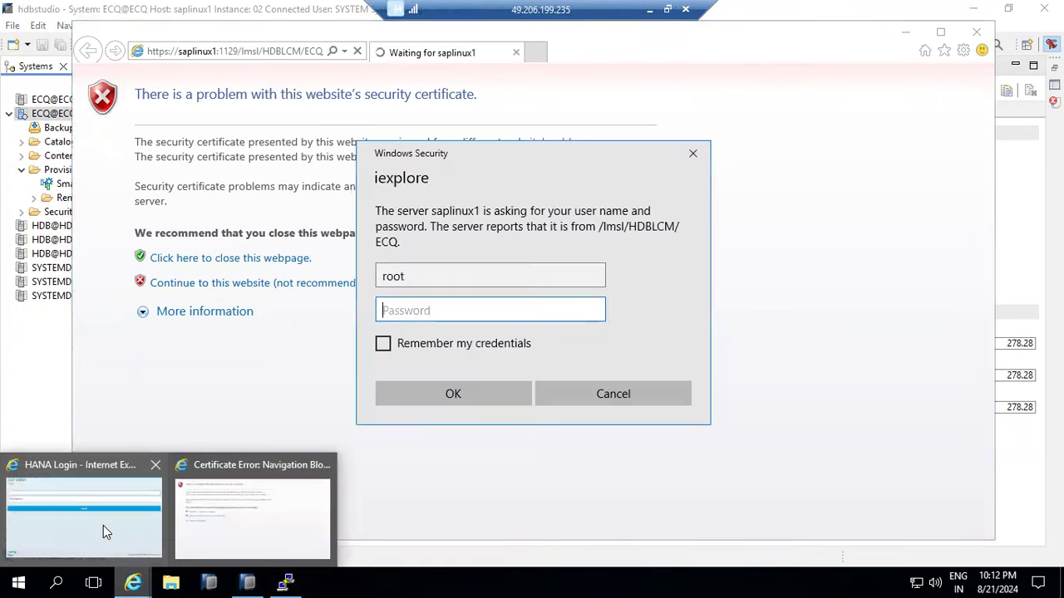
drag(440, 276, 386, 282)
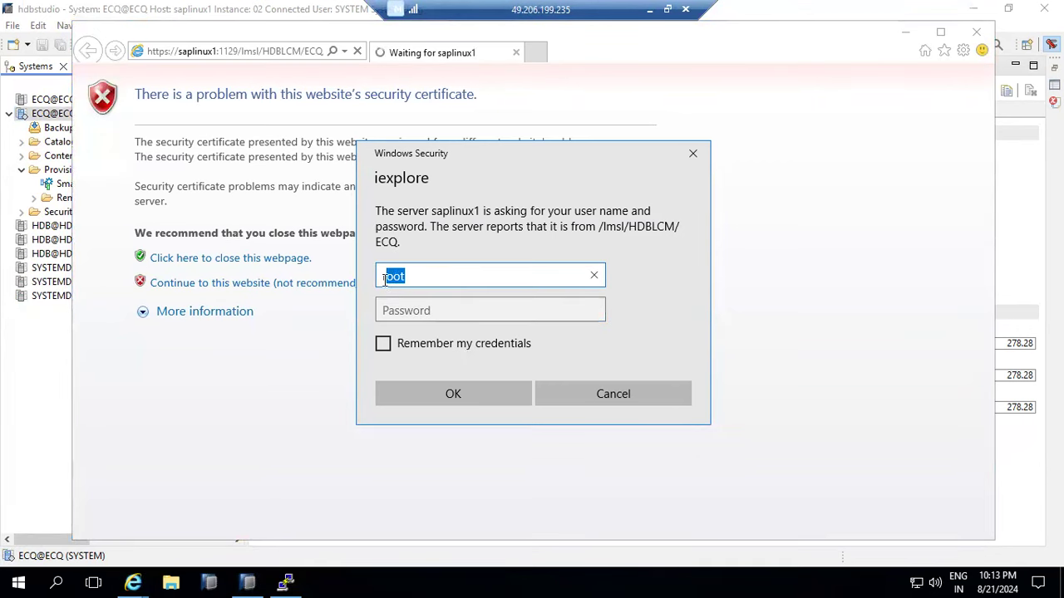
click(580, 393)
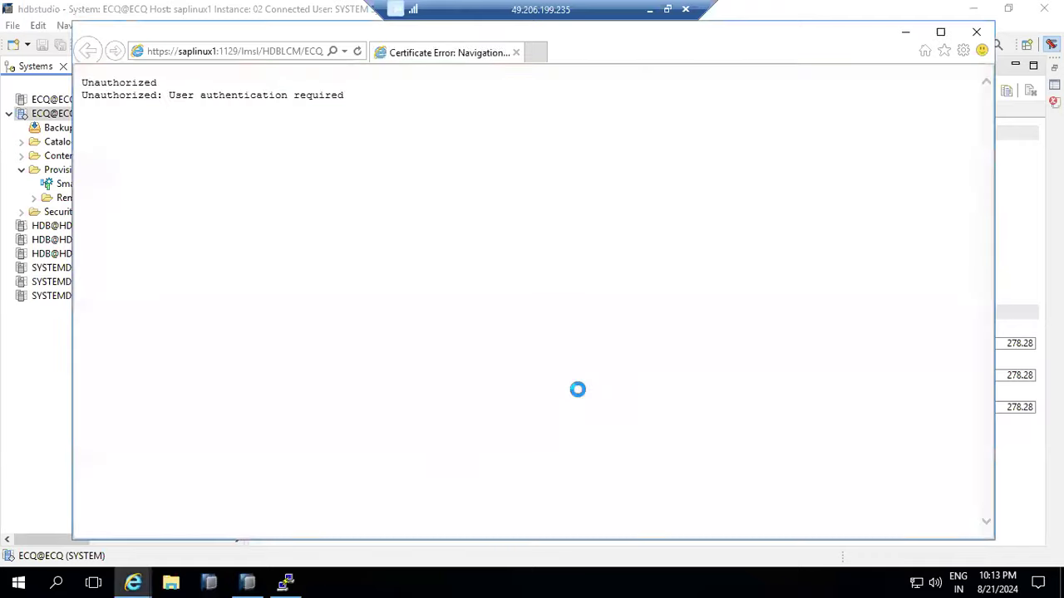
click(516, 54)
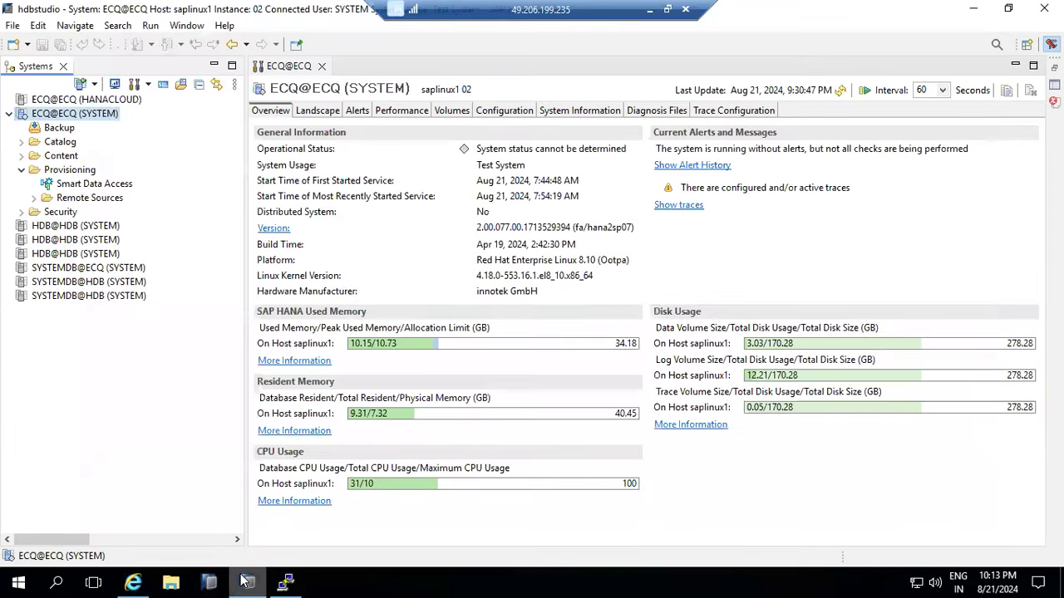
In the HANA Login window, log on as SYSTEM with its password.
mouse_move(270, 580)
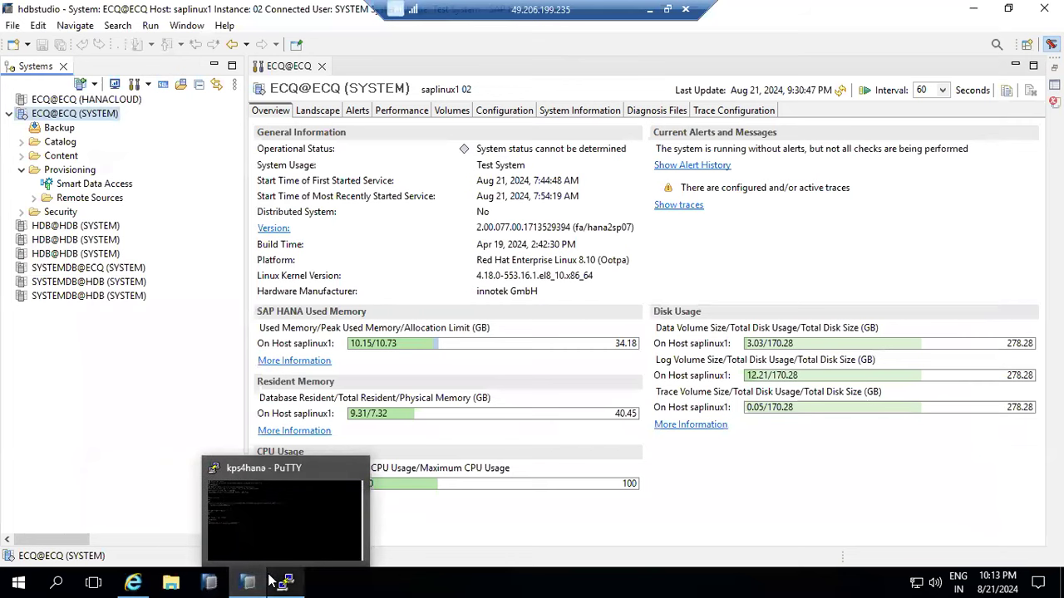
click(139, 582)
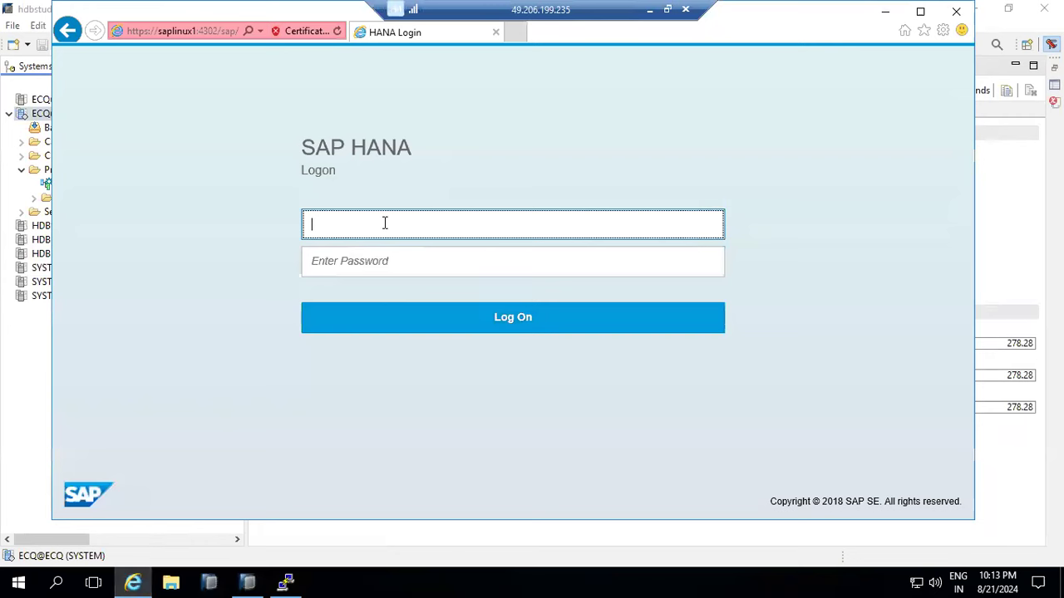
text(root)
key(Tab)
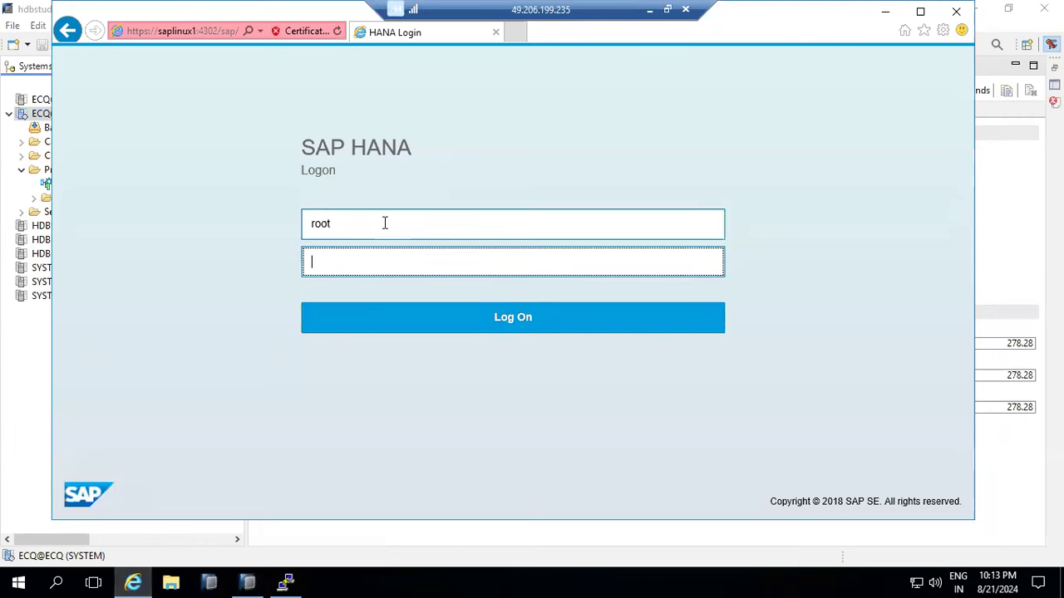
click(381, 222)
double_click(381, 222)
text(SYSTEM)
key(Tab)
text(*******)
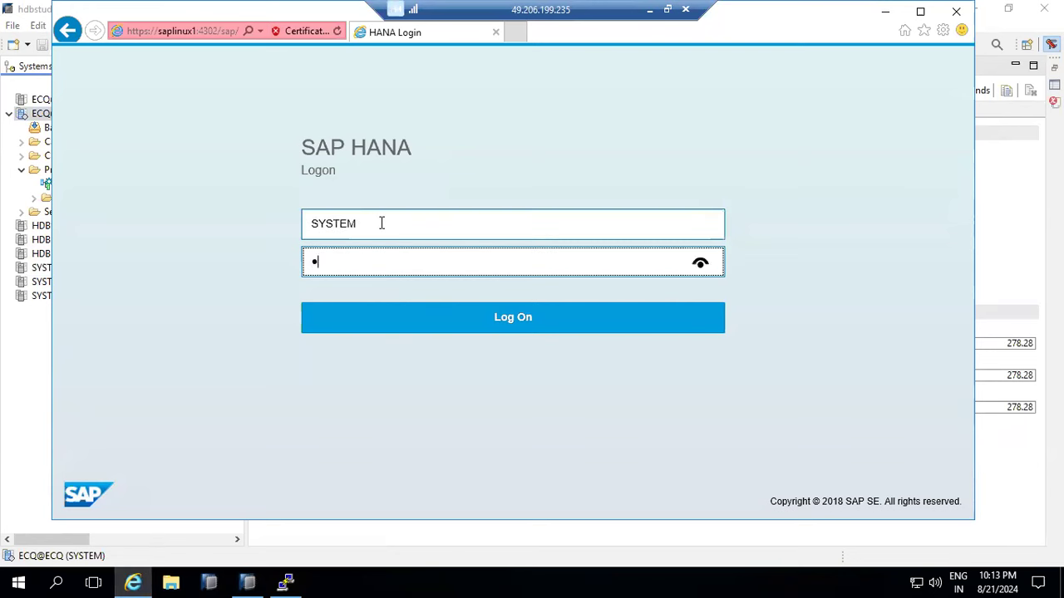
text(****)
key(Return)
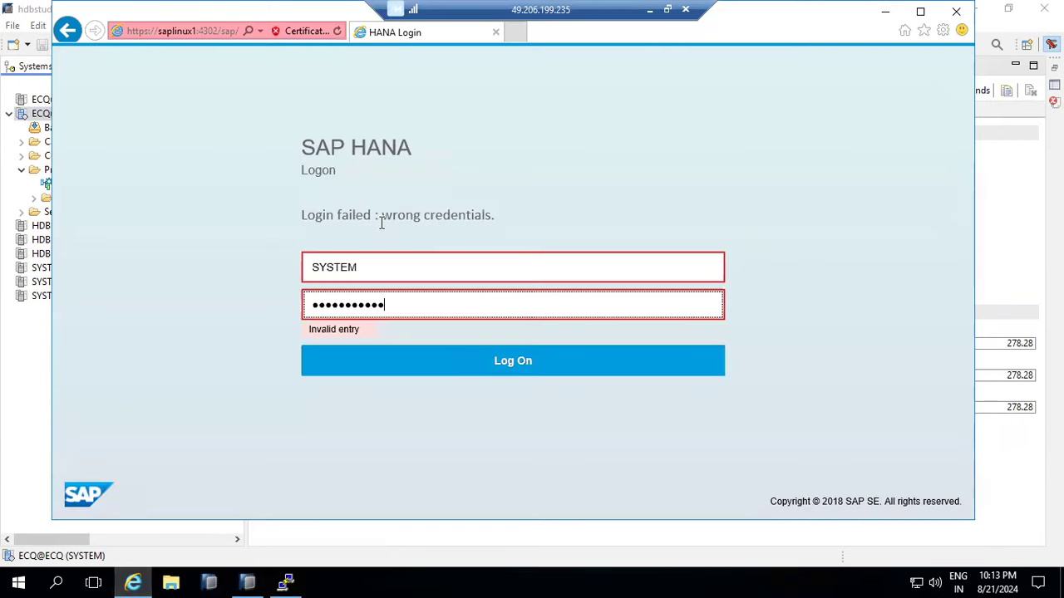
Retype the SYSTEM password and resubmit the logon, which returns 403 - Forbidden.
key(ctrl+a)
text(••••••••••)
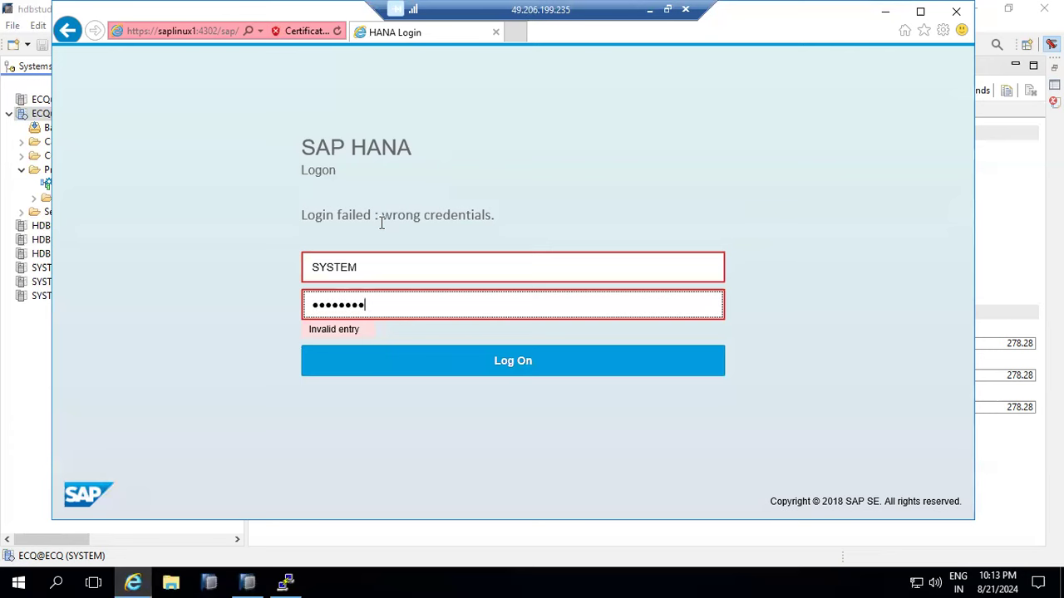
key(ctrl+a)
text(••••••••••)
key(Return)
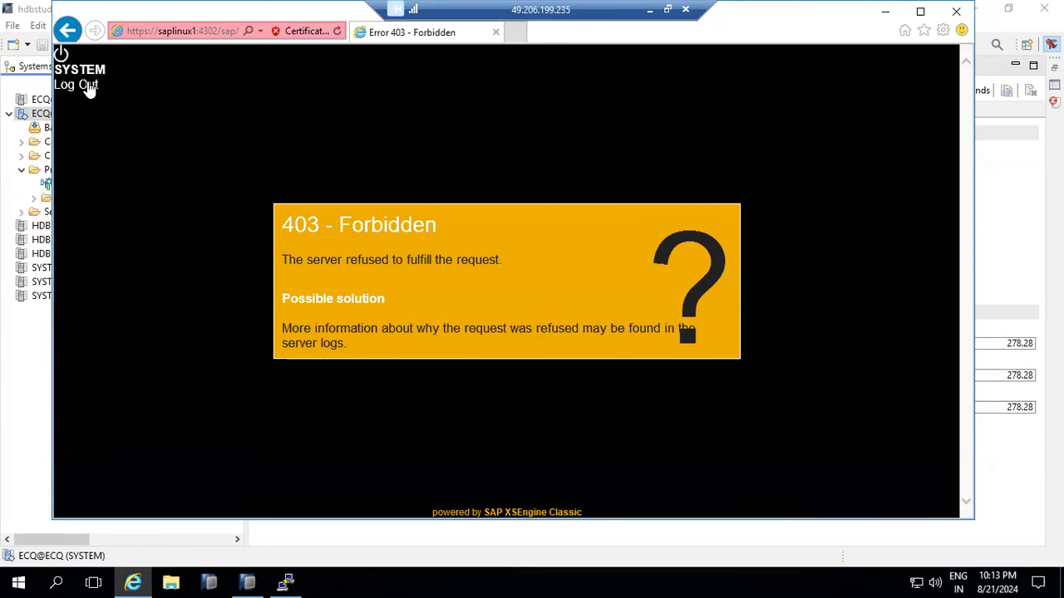
Close the 403 Forbidden tab and browse ECQ@ECQ's Lifecycle Management menu without choosing.
click(495, 33)
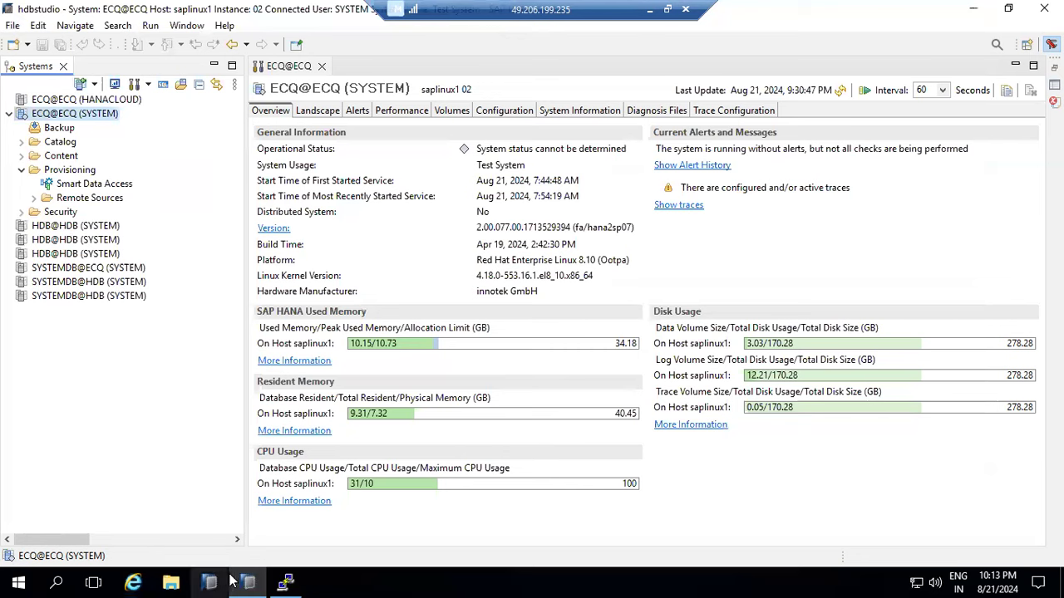
right_click(77, 115)
mouse_move(313, 130)
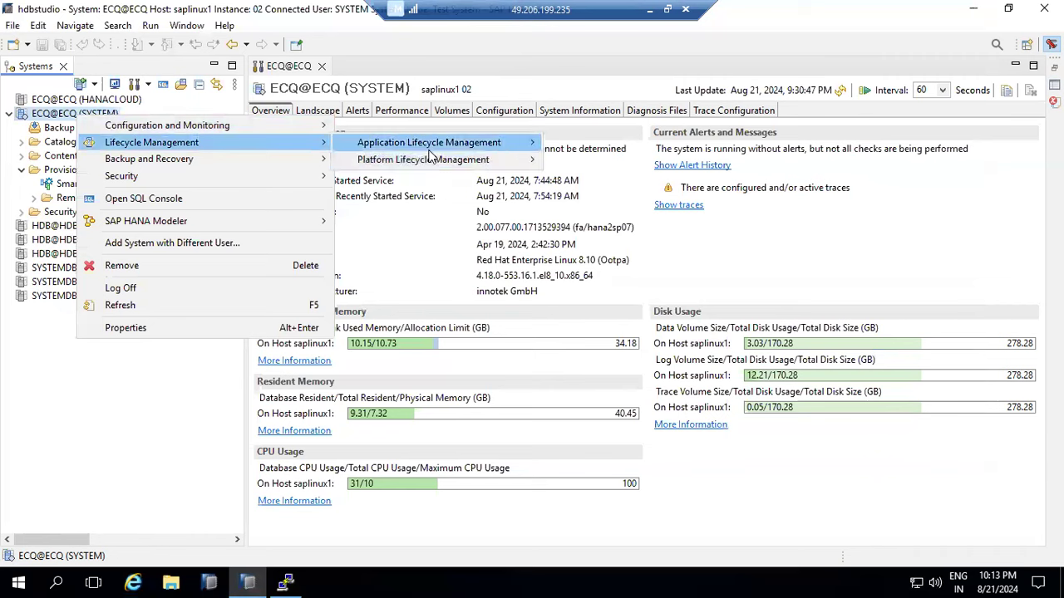
mouse_move(515, 146)
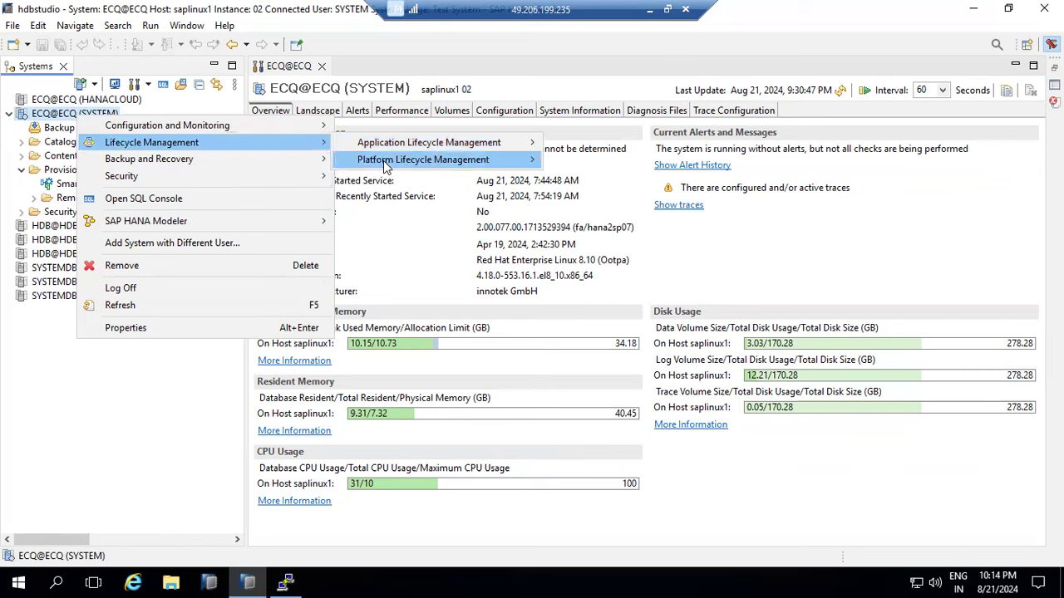
mouse_move(363, 161)
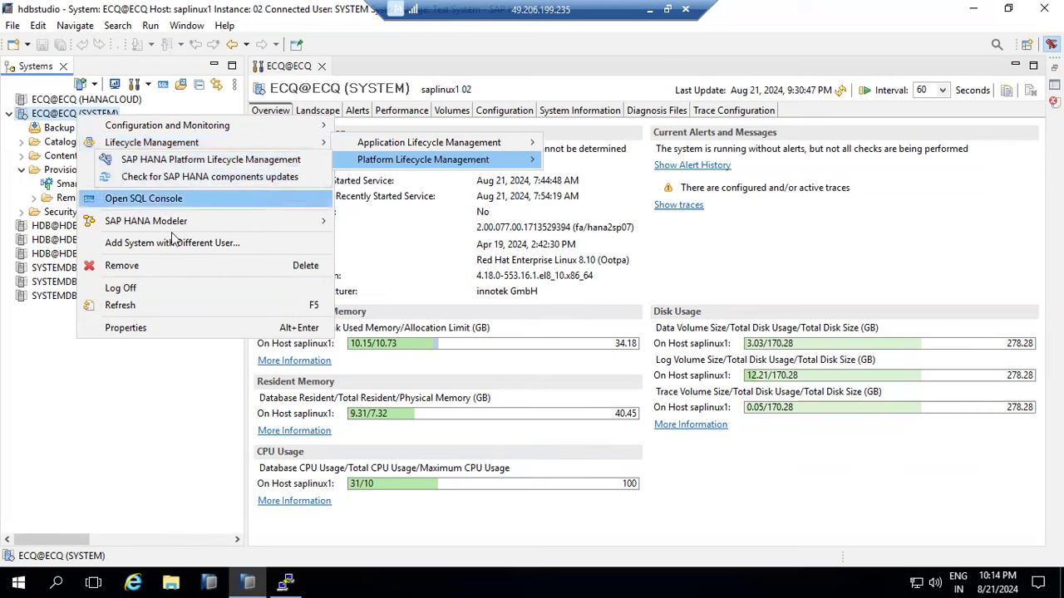
click(92, 424)
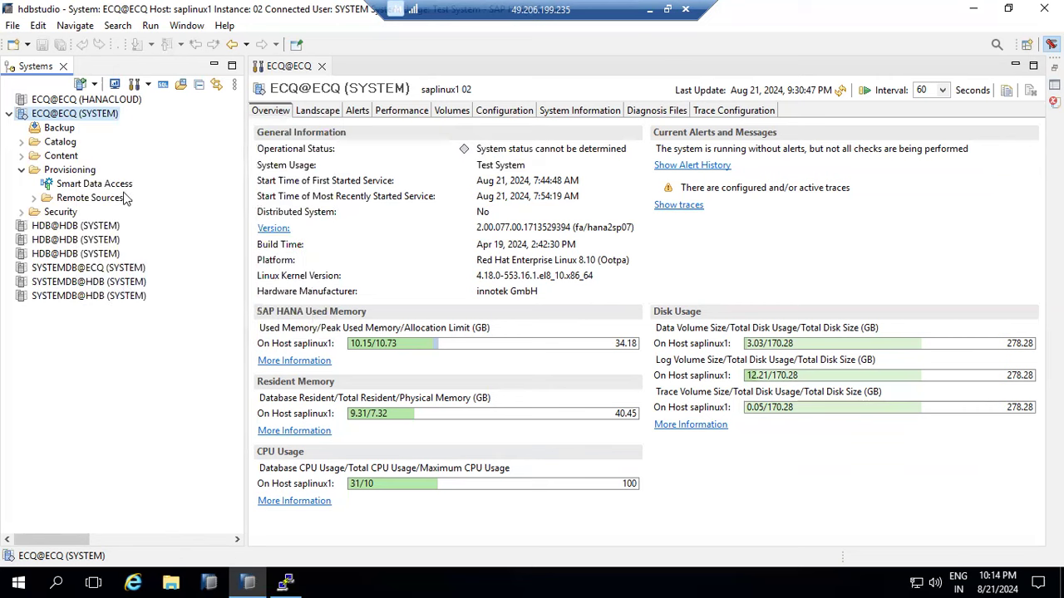
Reopen ECQ@ECQ's Lifecycle Management > Platform Lifecycle Management submenu.
right_click(83, 117)
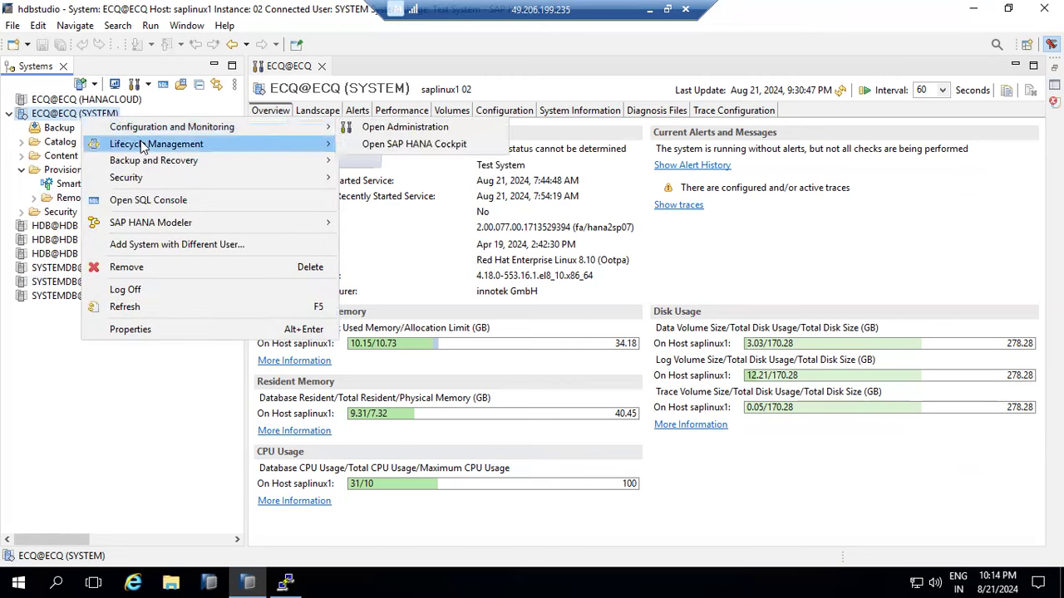
mouse_move(145, 148)
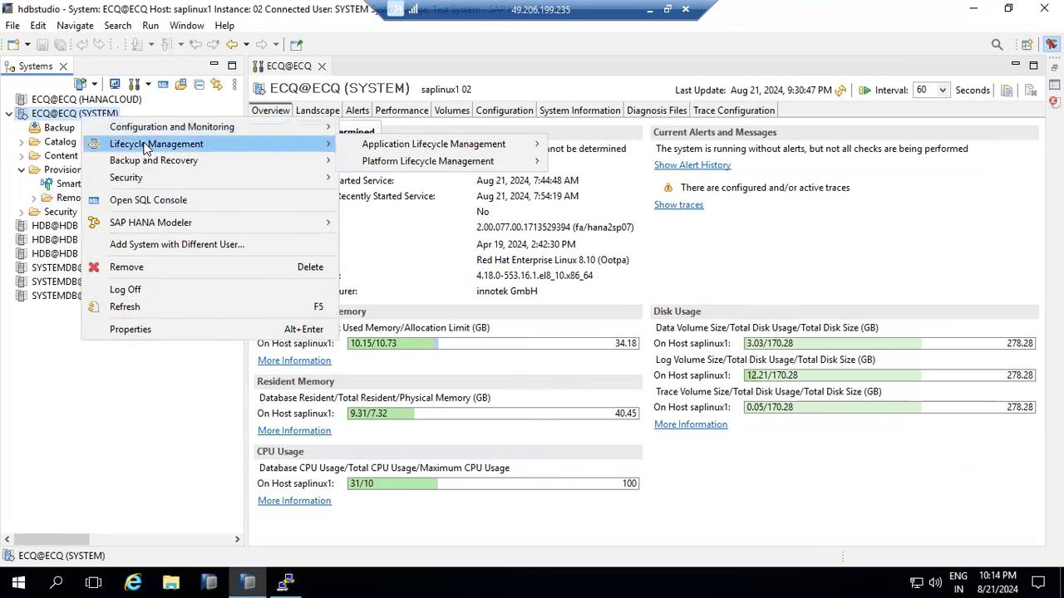
mouse_move(391, 149)
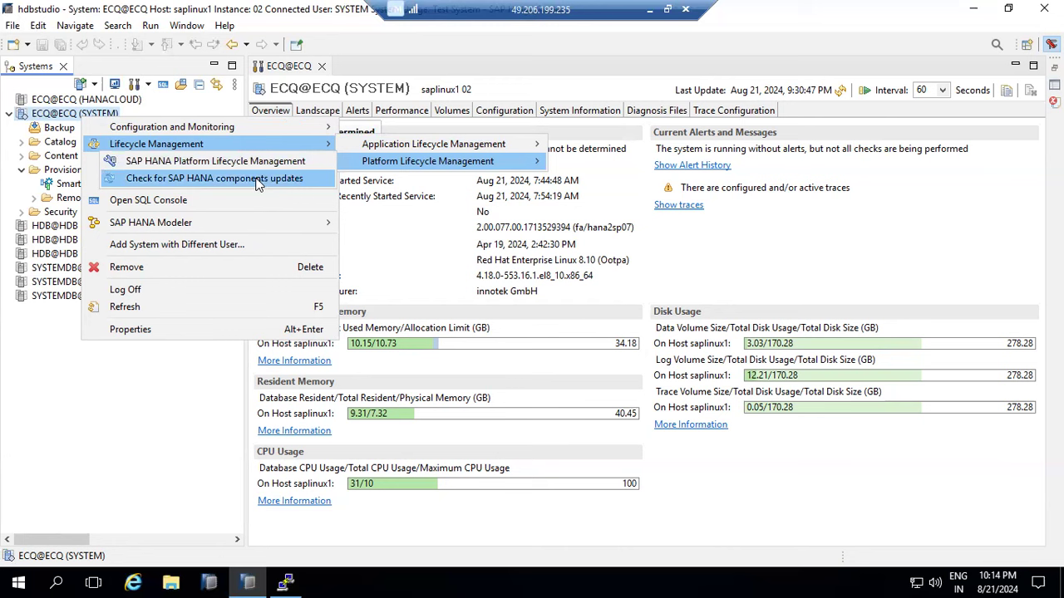
Launch SAP HANA Platform Lifecycle Management, pass the certificate warning, and sign in as SYSTEM.
click(231, 168)
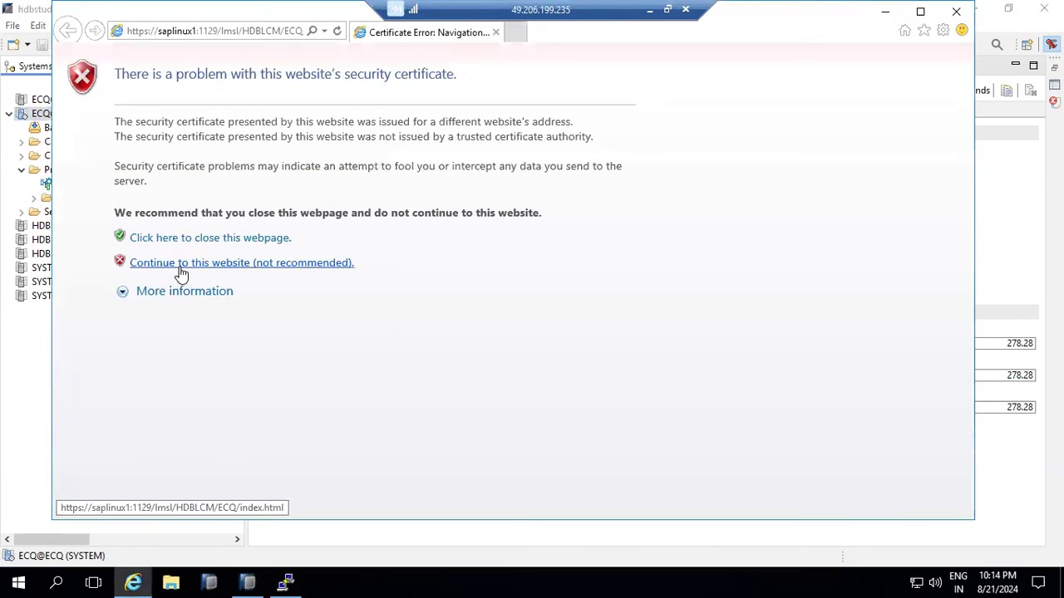
click(181, 264)
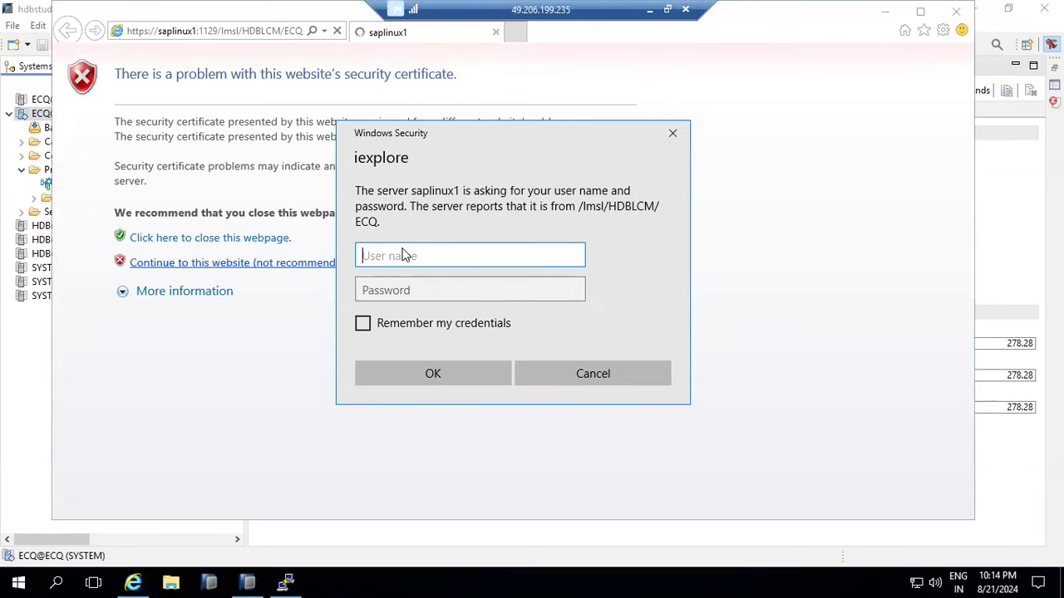
key(Tab)
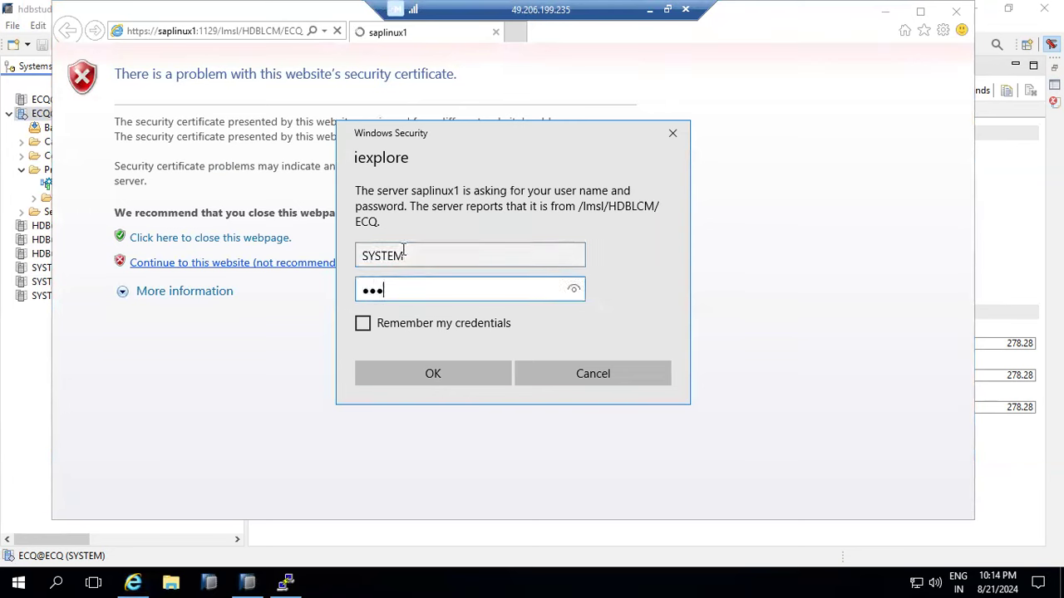
key(Return)
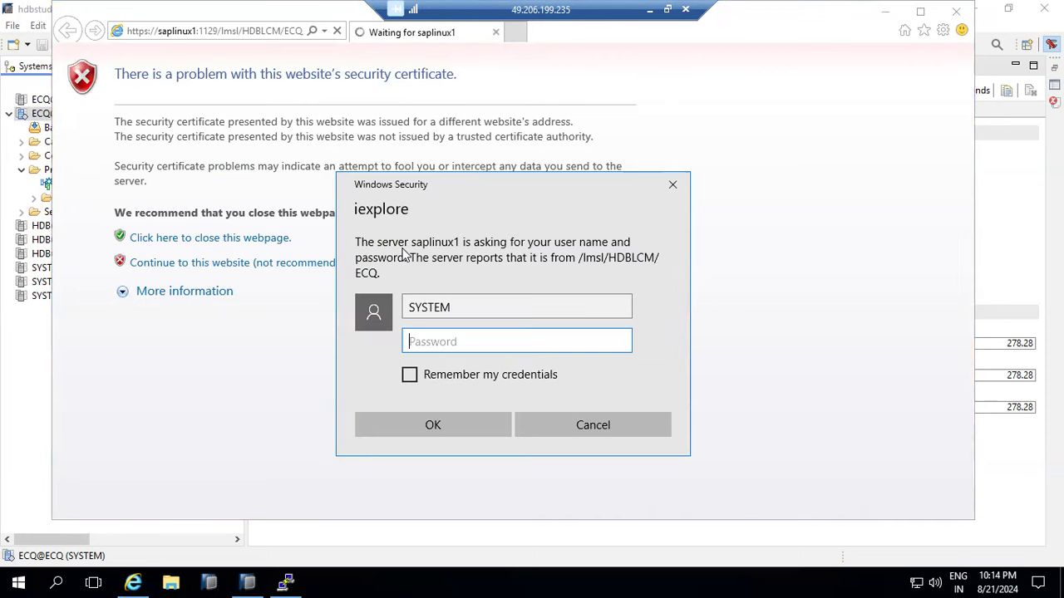
Retry the sign-in as root with its password, then cancel the credentials prompt.
click(475, 307)
double_click(469, 307)
text(root)
key(Tab)
text(•••••••••••)
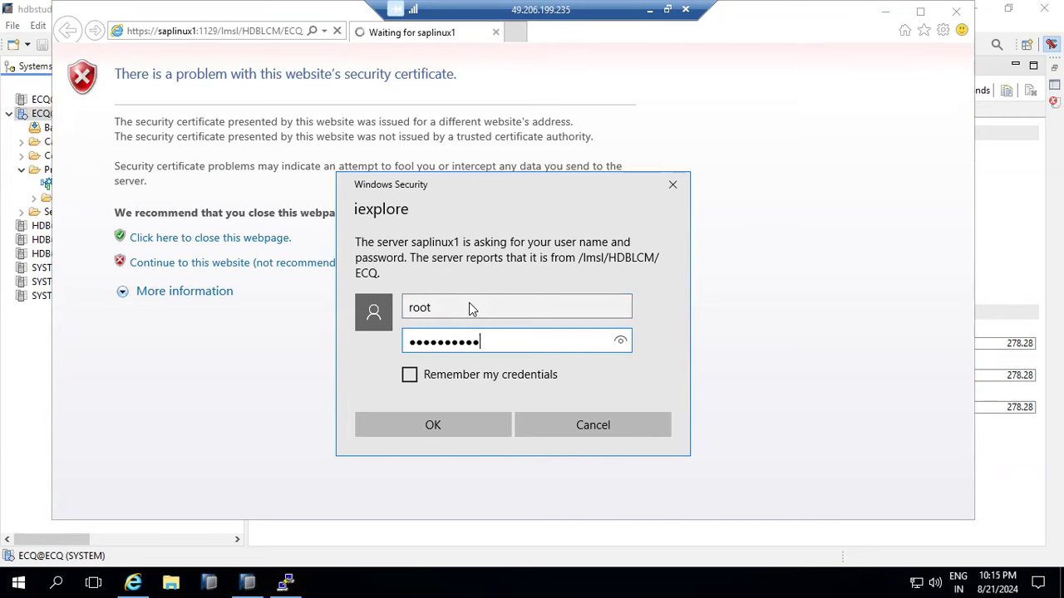
key(Return)
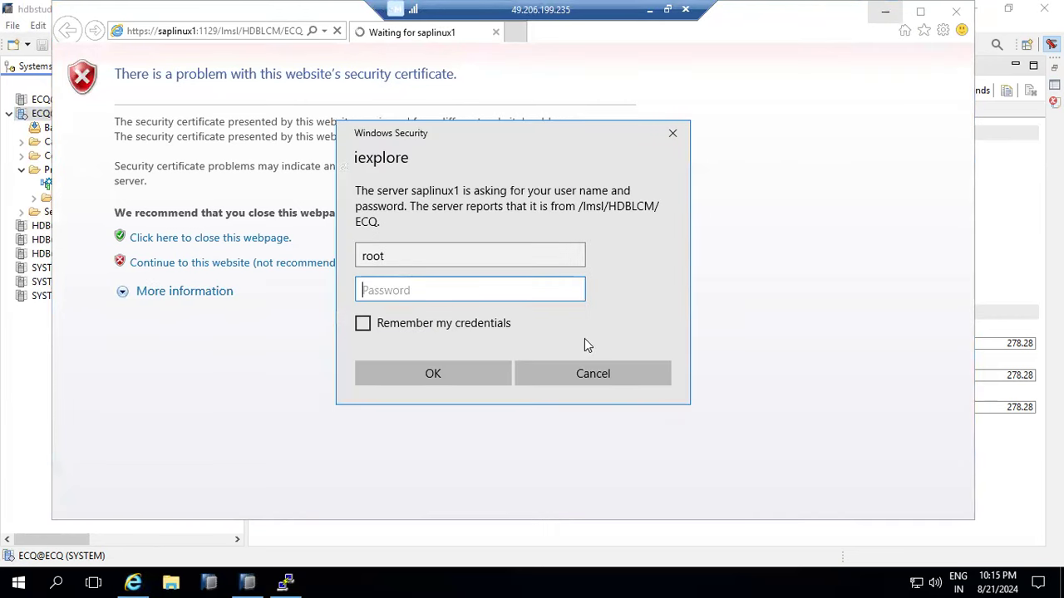
click(604, 371)
Close the browser and open a SQL console on ECQ@ECQ (SYSTEM).
click(956, 11)
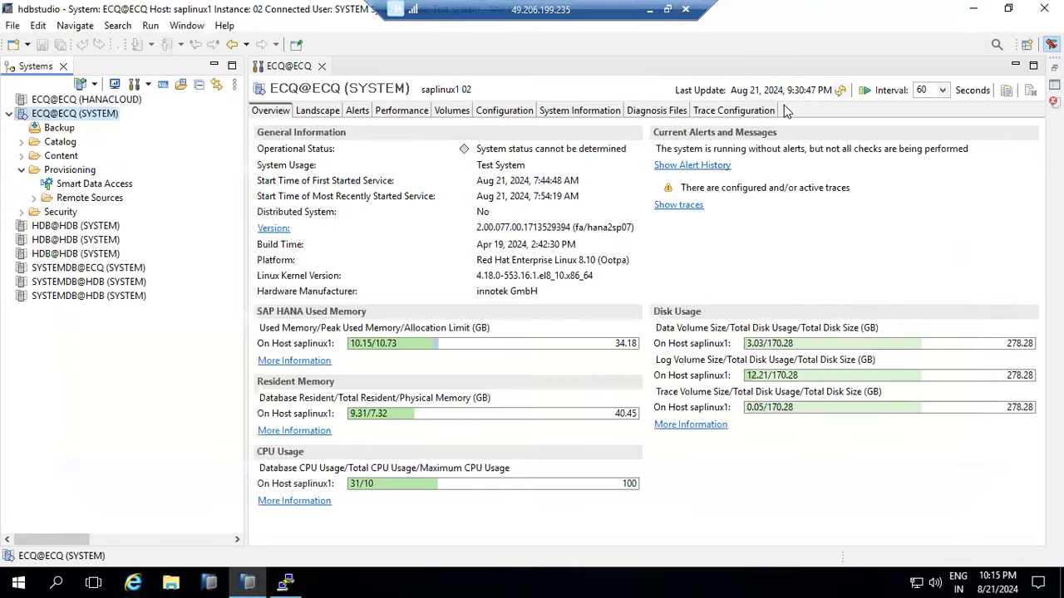
right_click(55, 113)
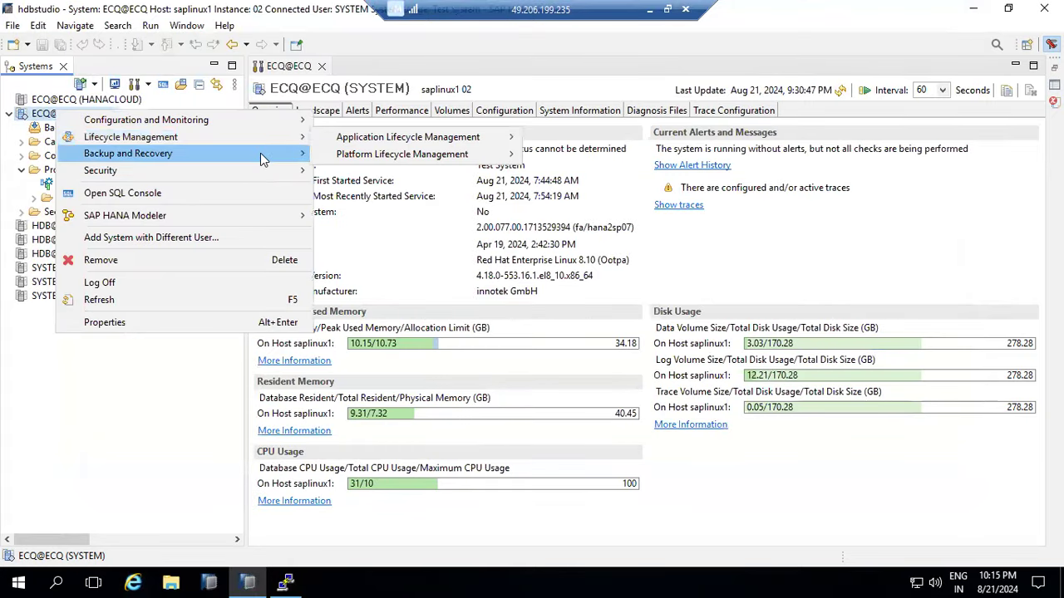
mouse_move(260, 153)
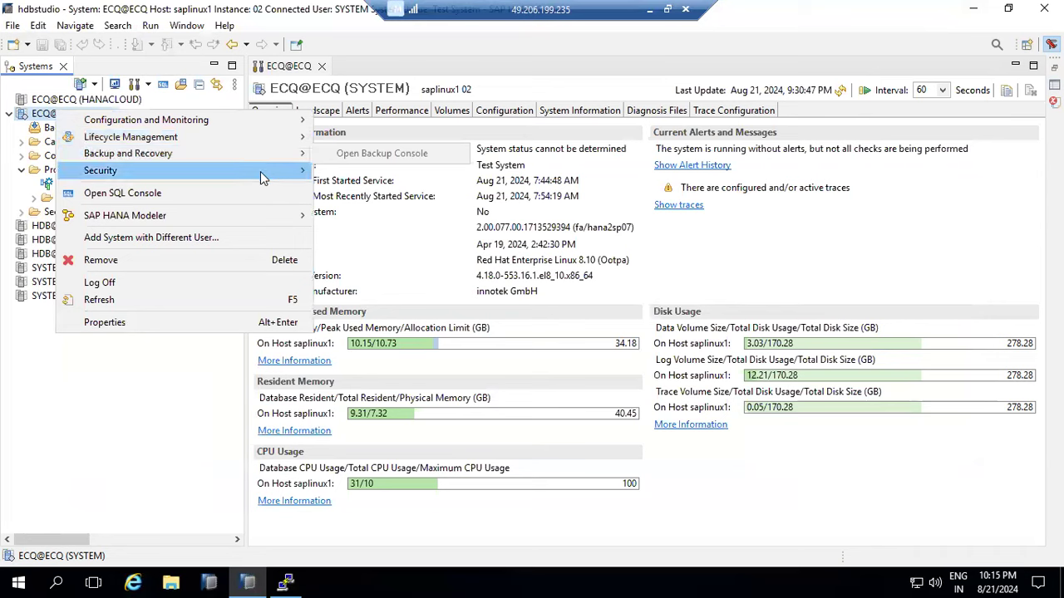
mouse_move(261, 173)
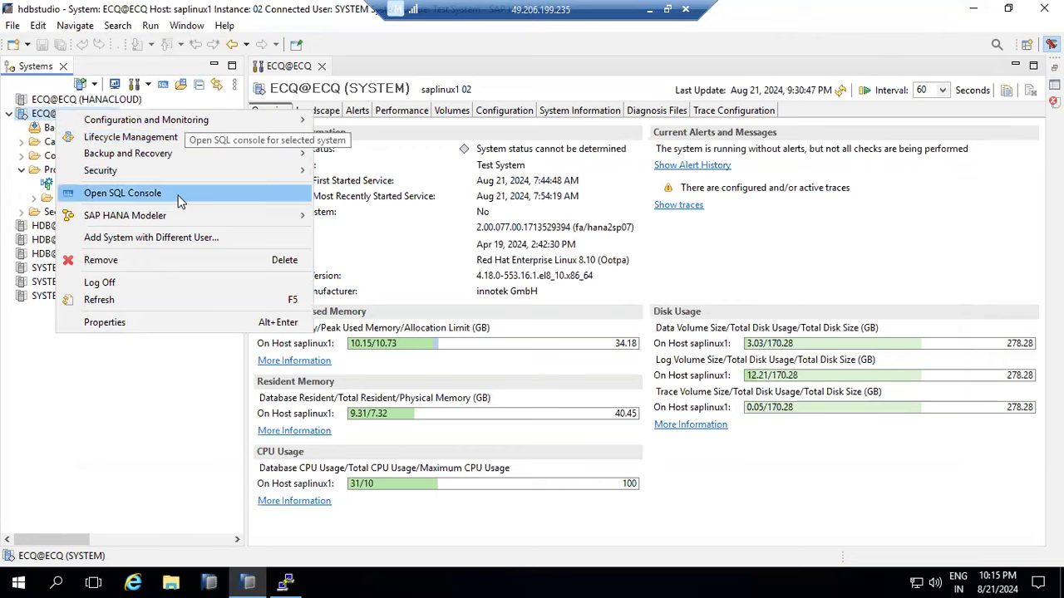
click(181, 202)
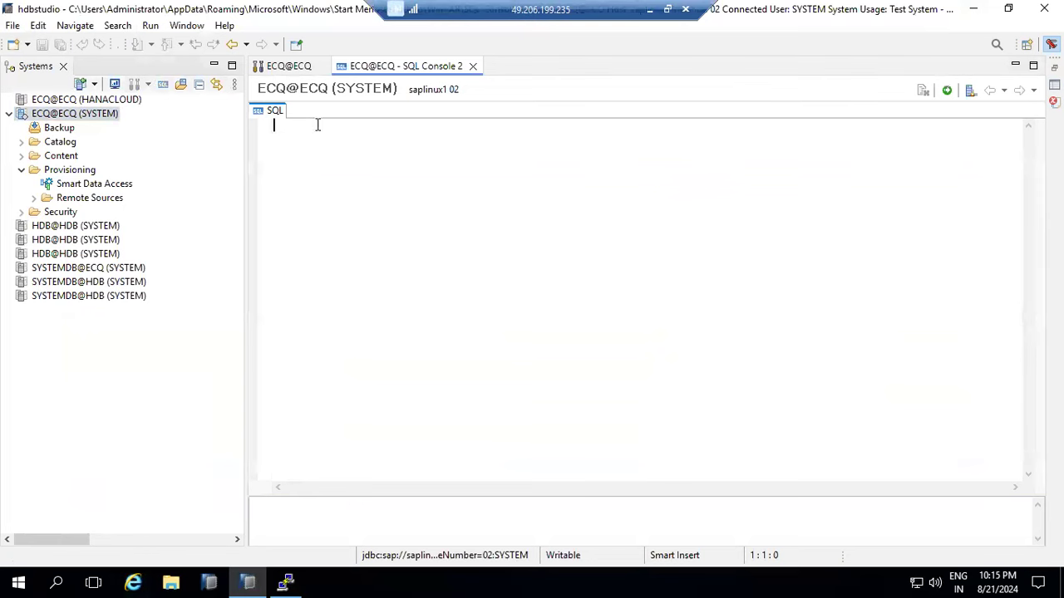
Run select * from SYSTEM.ZTRAINING; which returns an empty NAME column.
text(select )
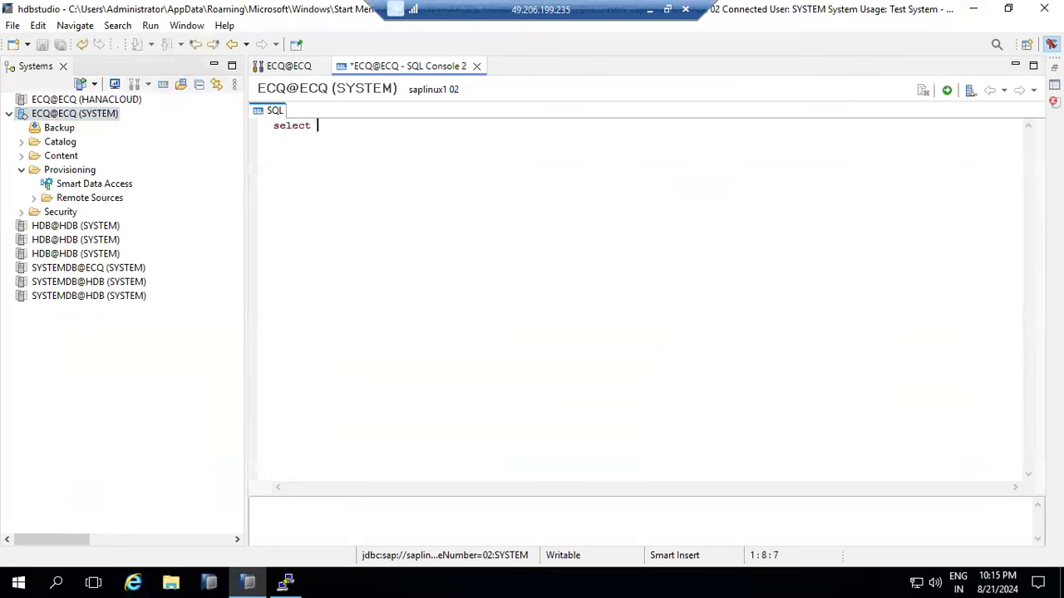
text(* from SYSTEM.Z)
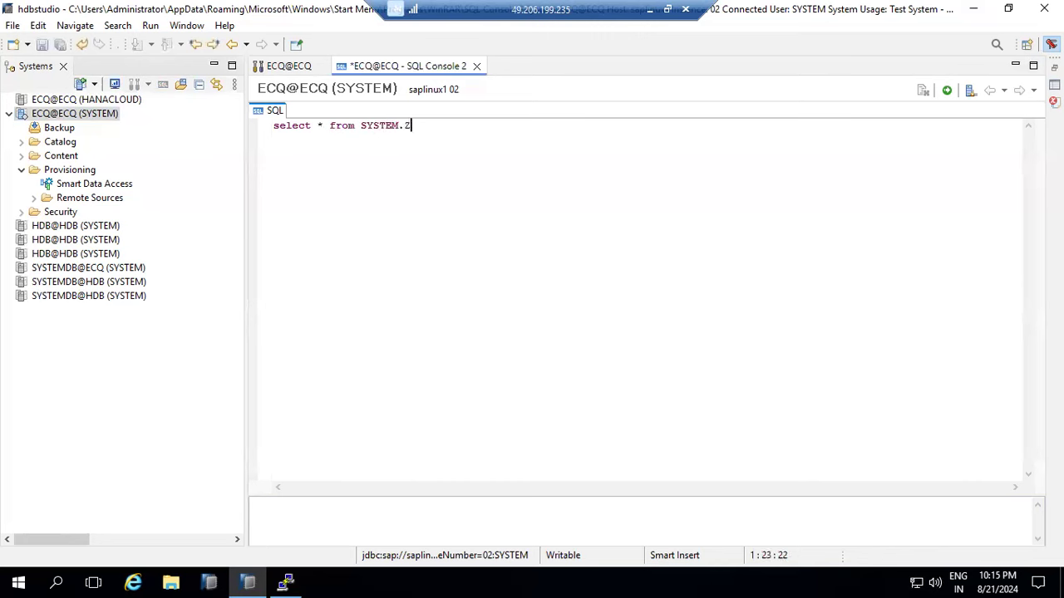
text(TRAINING1)
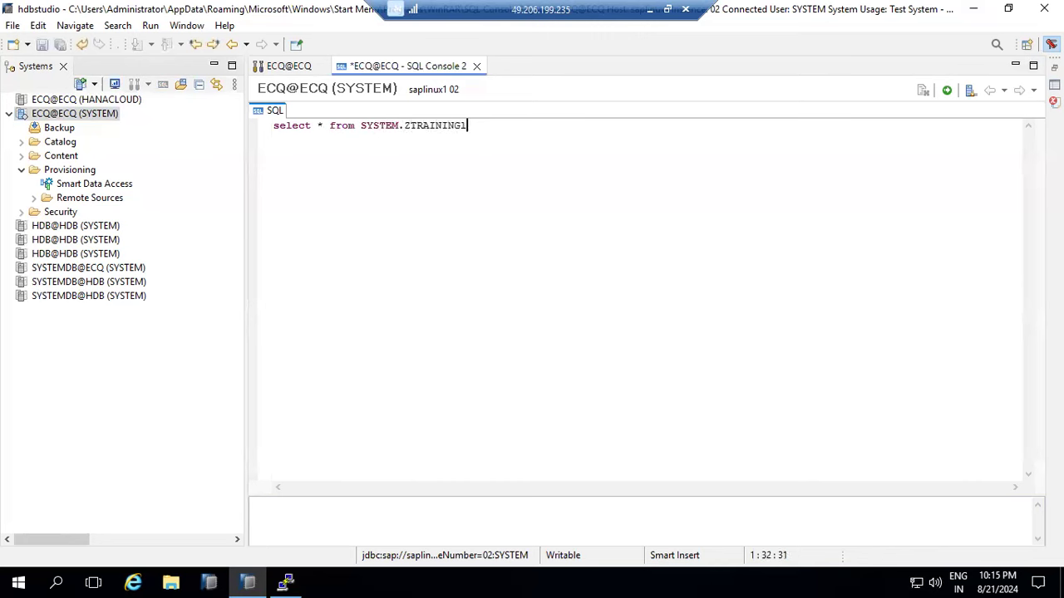
key(BackSpace)
text(;)
click(950, 92)
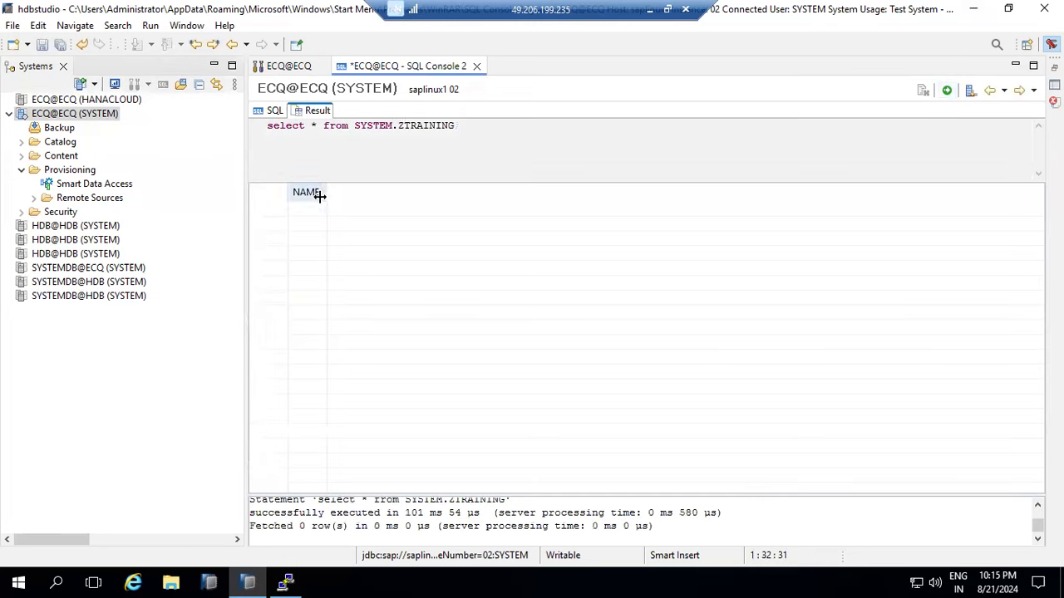
Change the table name to ZTRAINING1 and rerun, which fails as an invalid table name.
click(273, 110)
click(461, 126)
text(1)
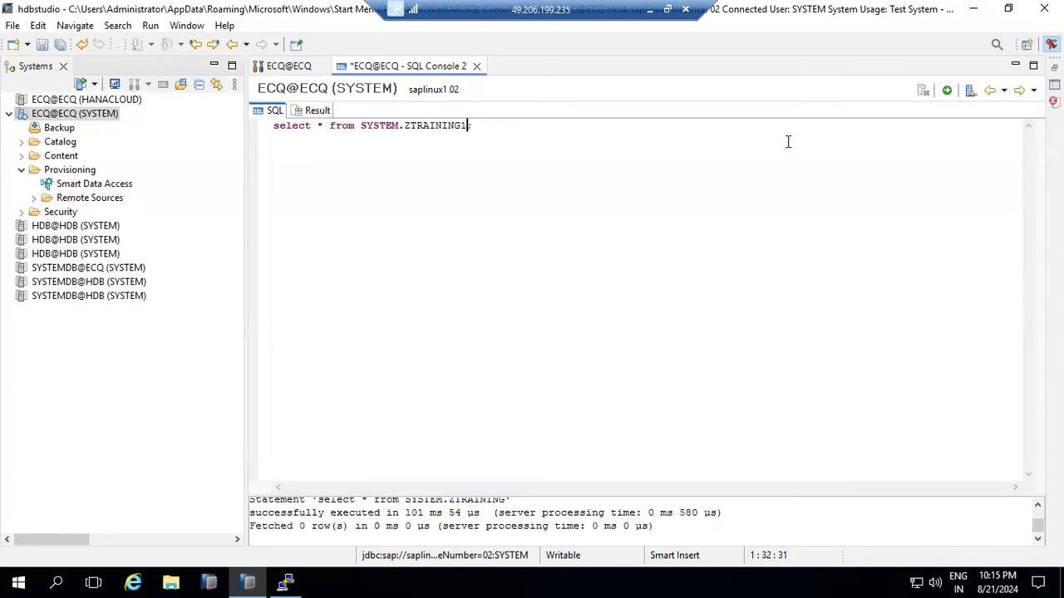
click(947, 89)
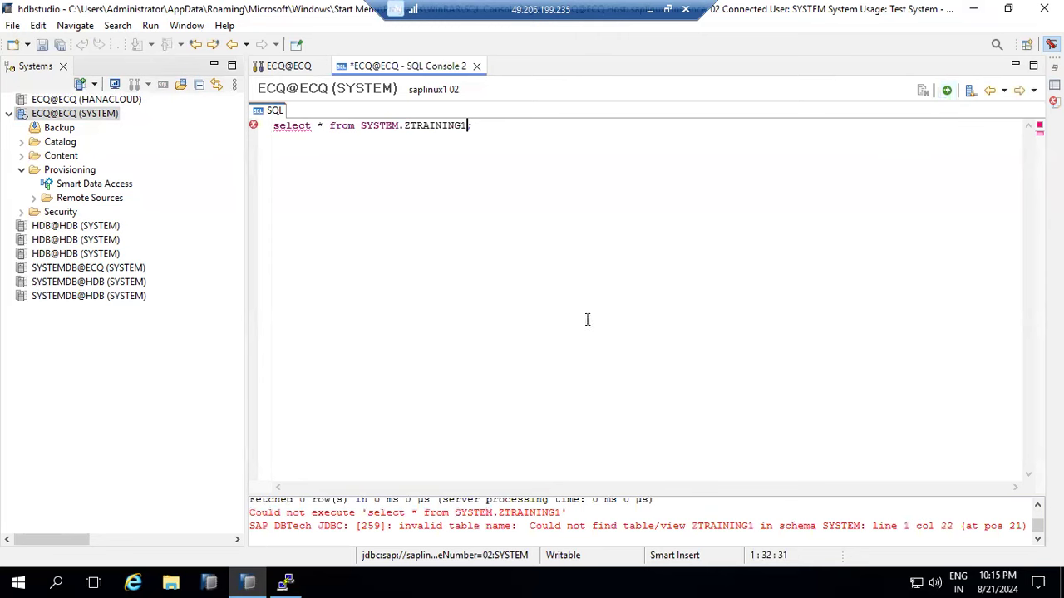
Change the schema to HANACLOUD, drop the trailing 1 from ZTRAINING, and run the query.
drag(401, 125, 360, 117)
text(HANA)
text(OUD)
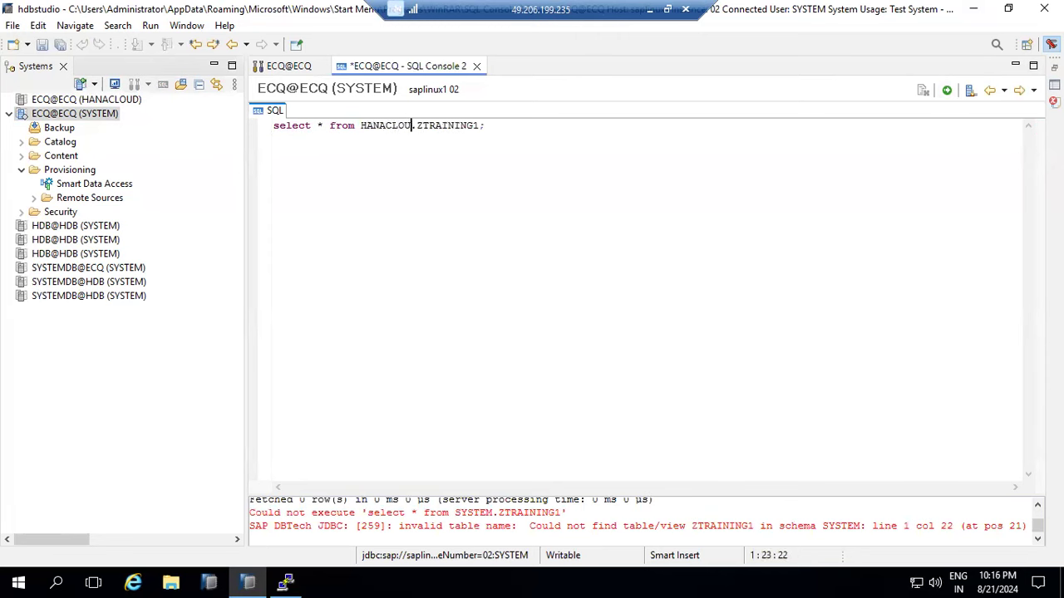
click(483, 118)
key(BackSpace)
key(shift+Left)
key(shift+Left)
key(shift+Left)
key(shift+Left)
drag(476, 125, 482, 124)
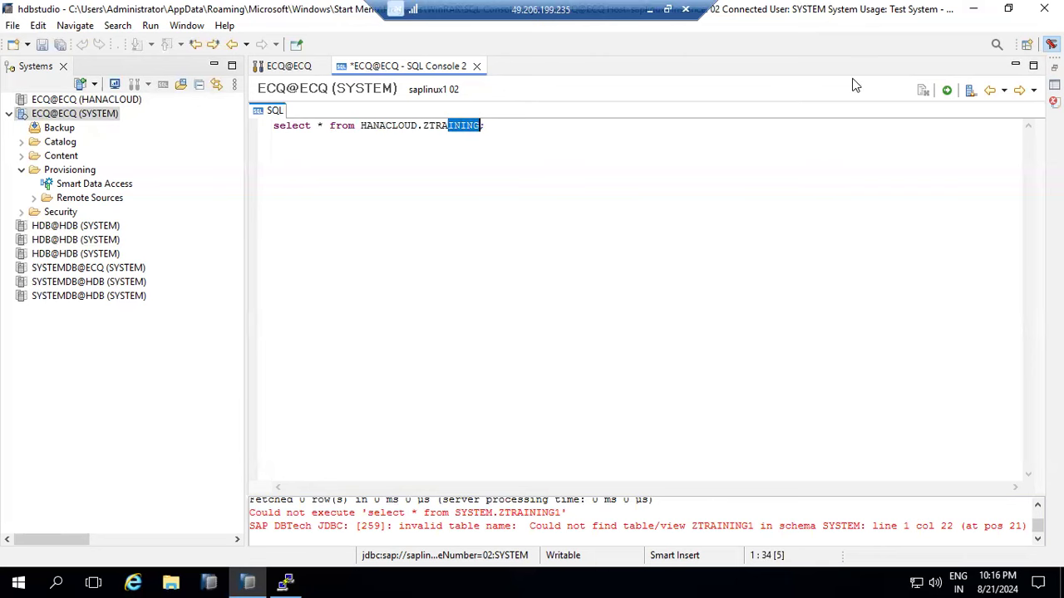
click(947, 90)
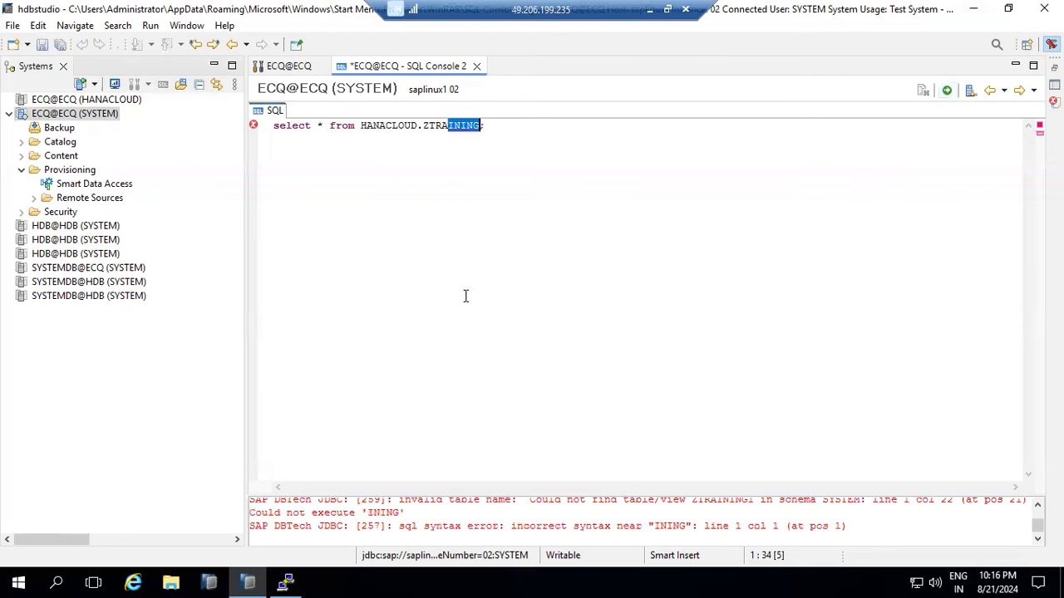
Remove the semicolon and rerun, returning empty NAME, PHO and BATCH columns, then close the console.
click(509, 127)
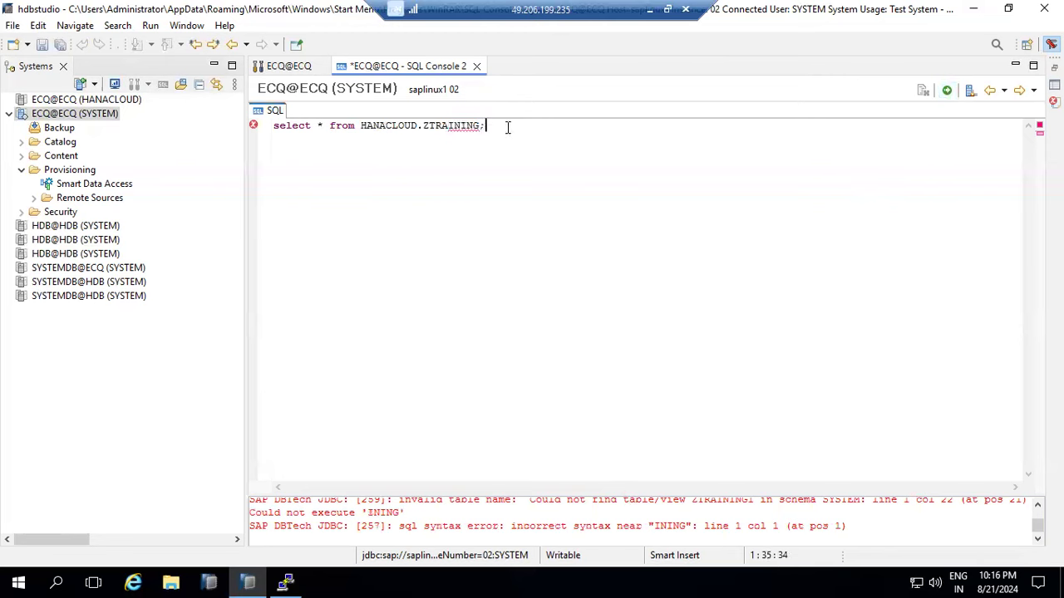
drag(654, 526, 684, 529)
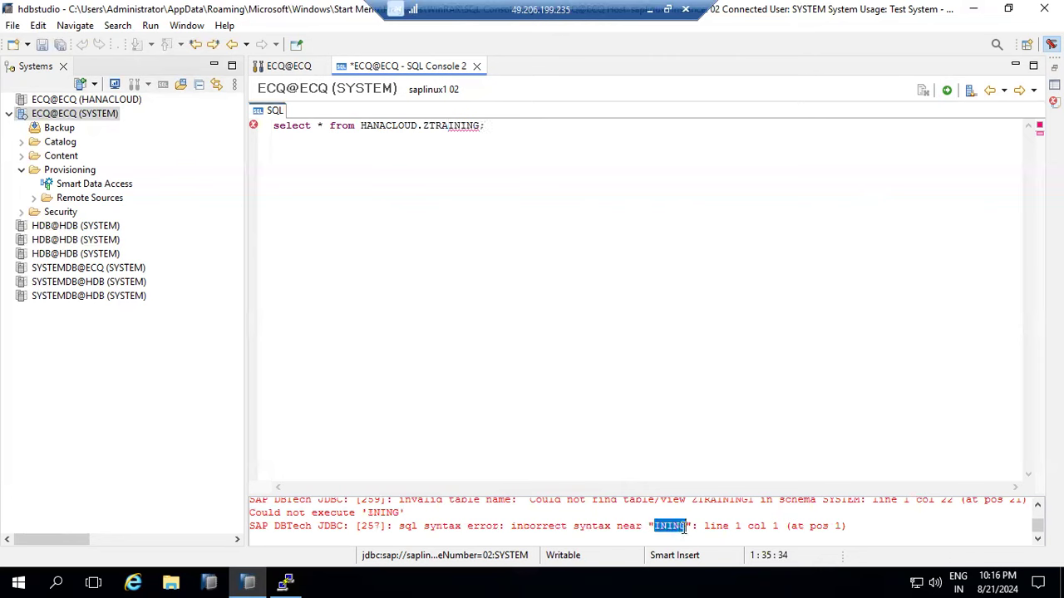
click(505, 126)
click(462, 126)
click(490, 129)
key(BackSpace)
click(948, 91)
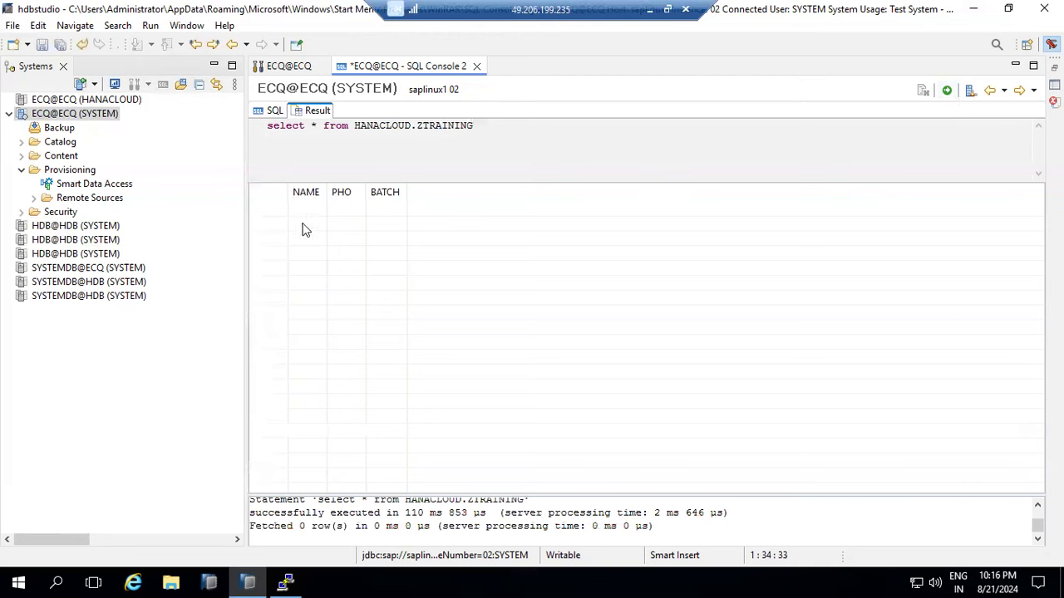
click(476, 66)
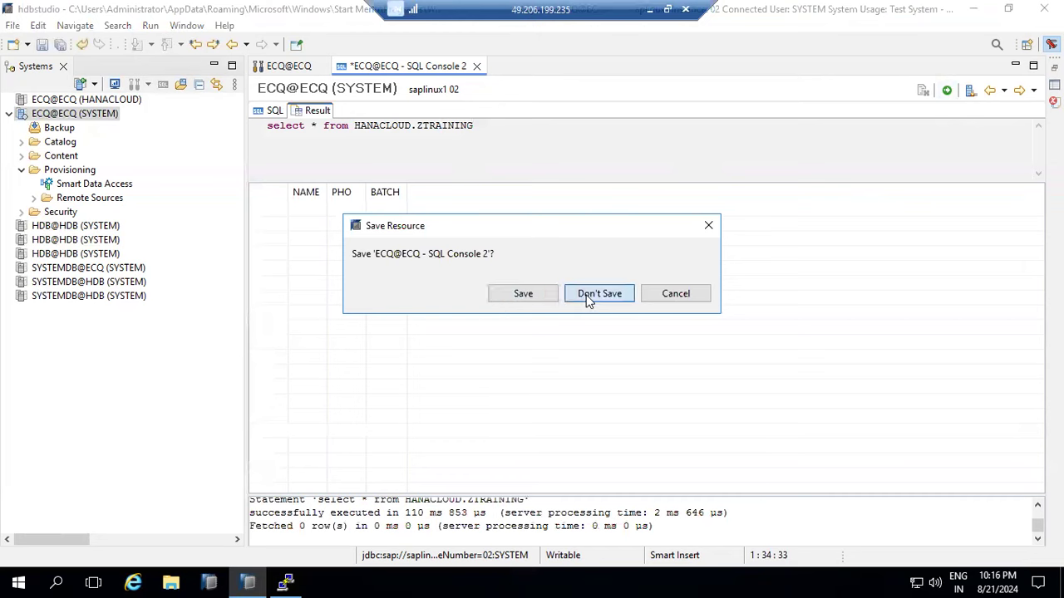
Discard the SQL console unsaved, then browse the ECQ@ECQ context menu's SAP HANA Modeler entries.
click(586, 301)
right_click(82, 116)
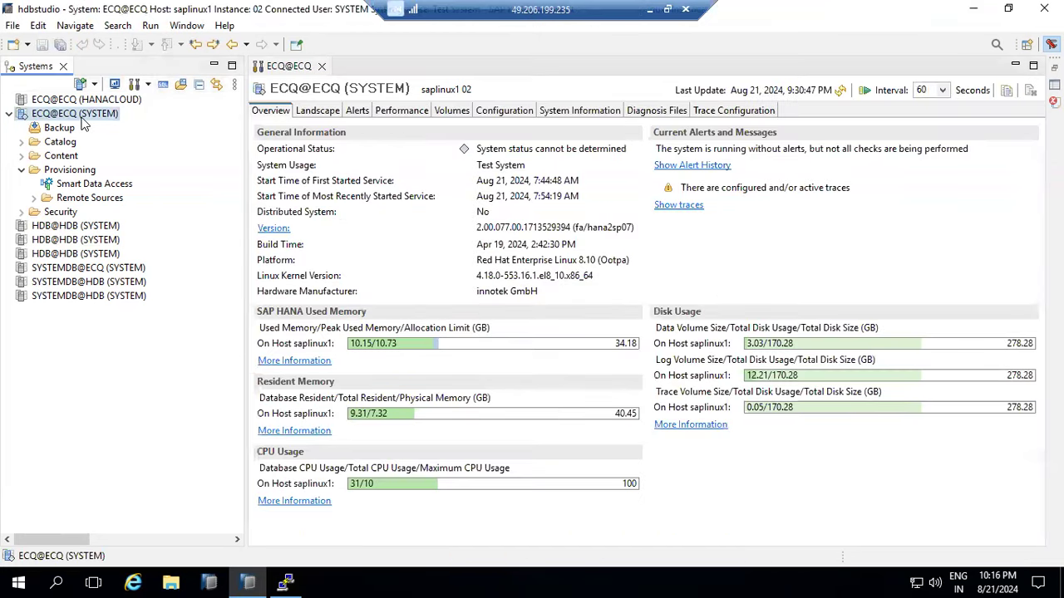
mouse_move(154, 226)
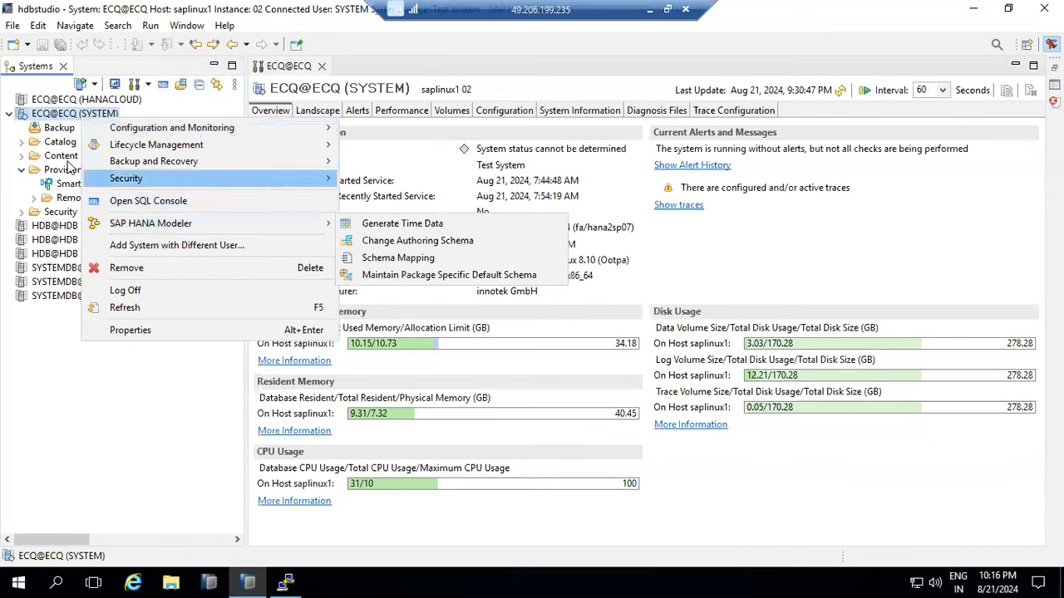
mouse_move(311, 225)
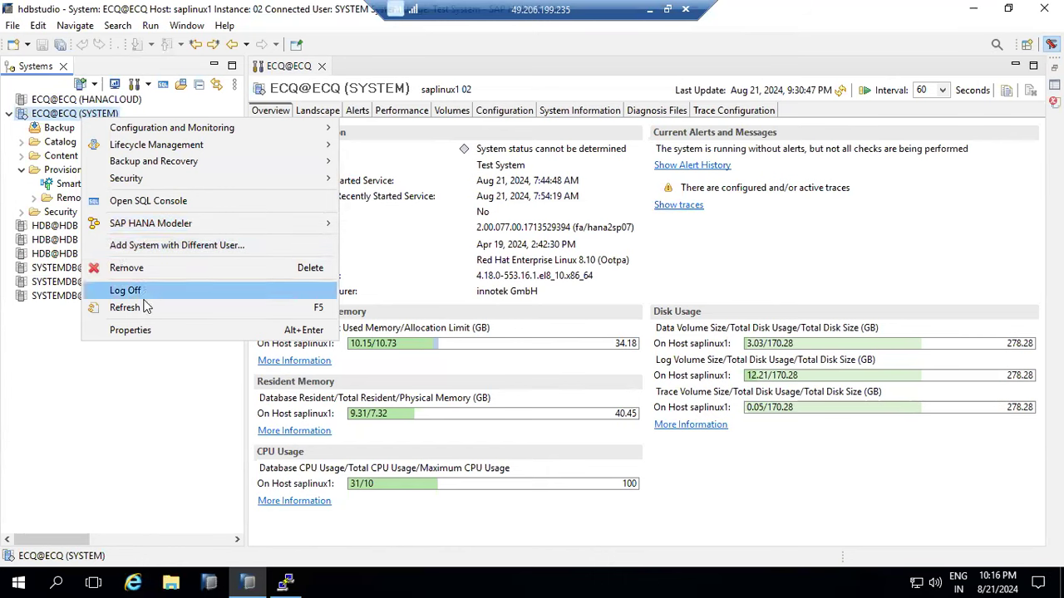
click(152, 388)
Minimise the studio and exit the hdbadm shell in the kps4hana terminal.
click(248, 582)
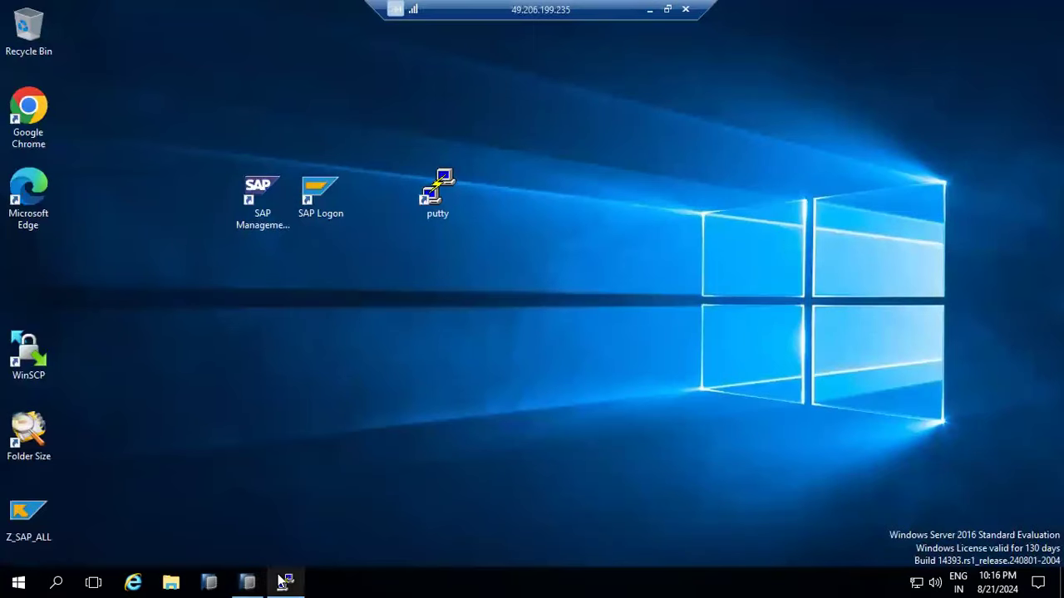
click(285, 582)
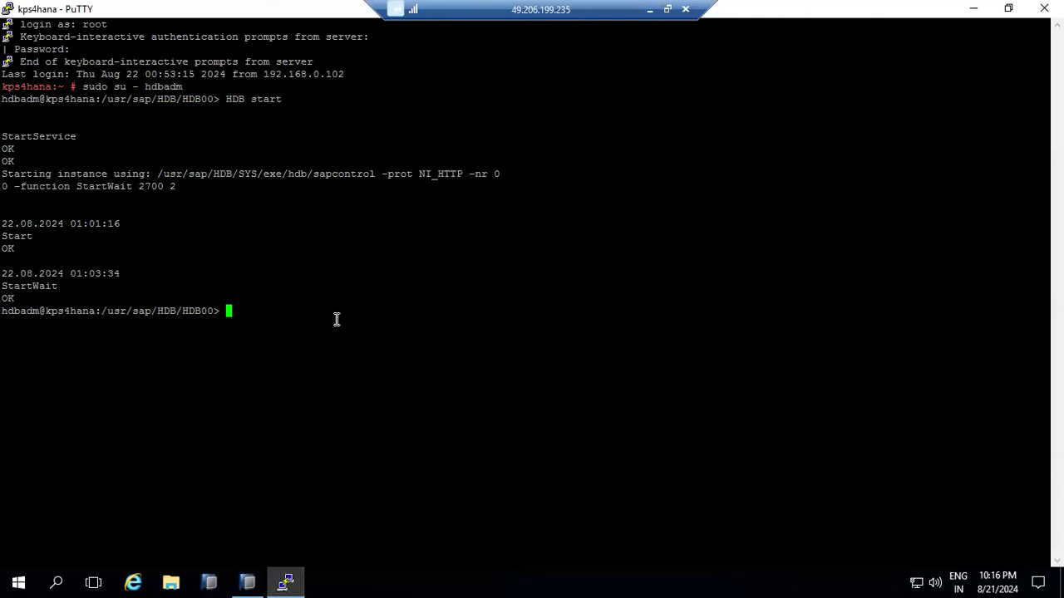
text(exit)
key(Return)
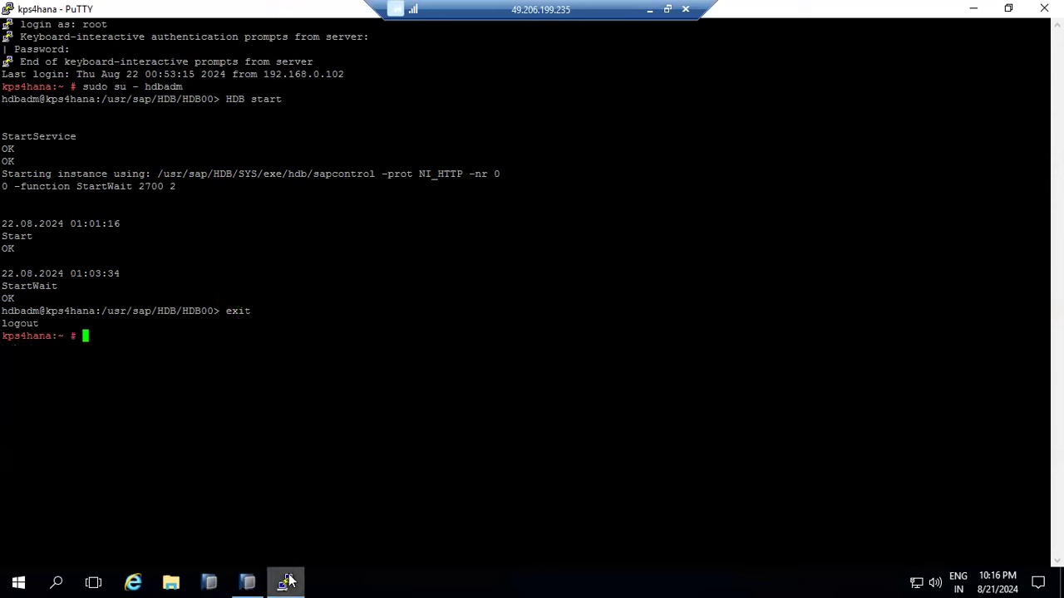
click(287, 580)
Open a new PuTTY session to saplinux1 and log in as root.
click(434, 190)
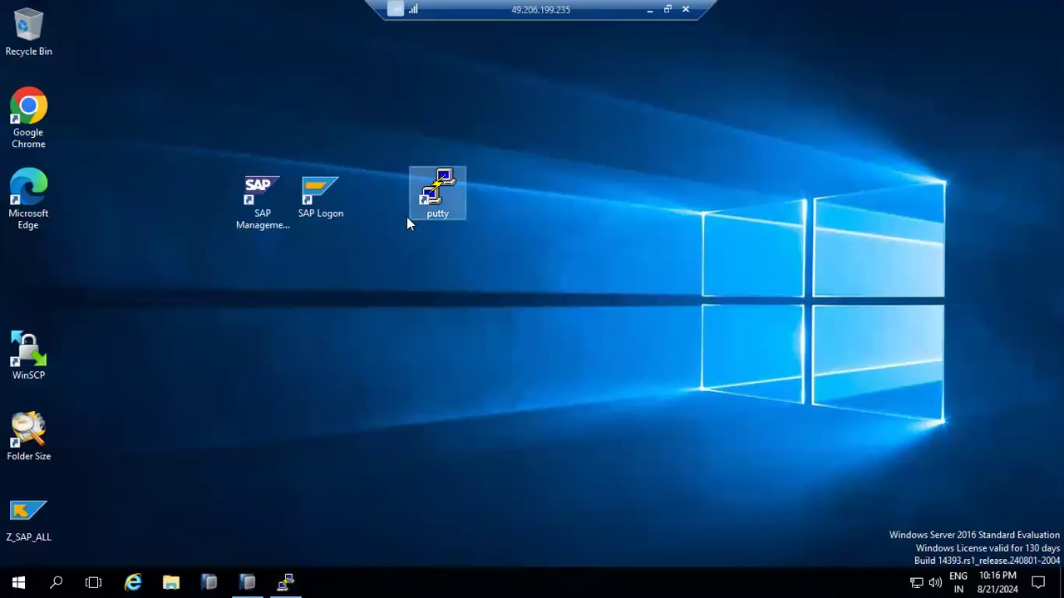
double_click(444, 187)
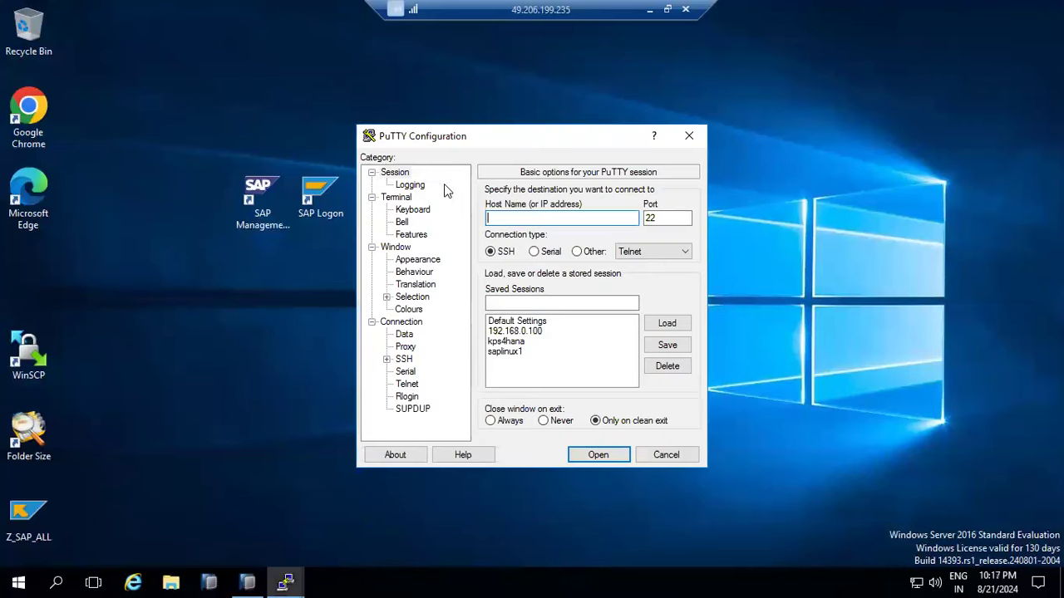
double_click(513, 352)
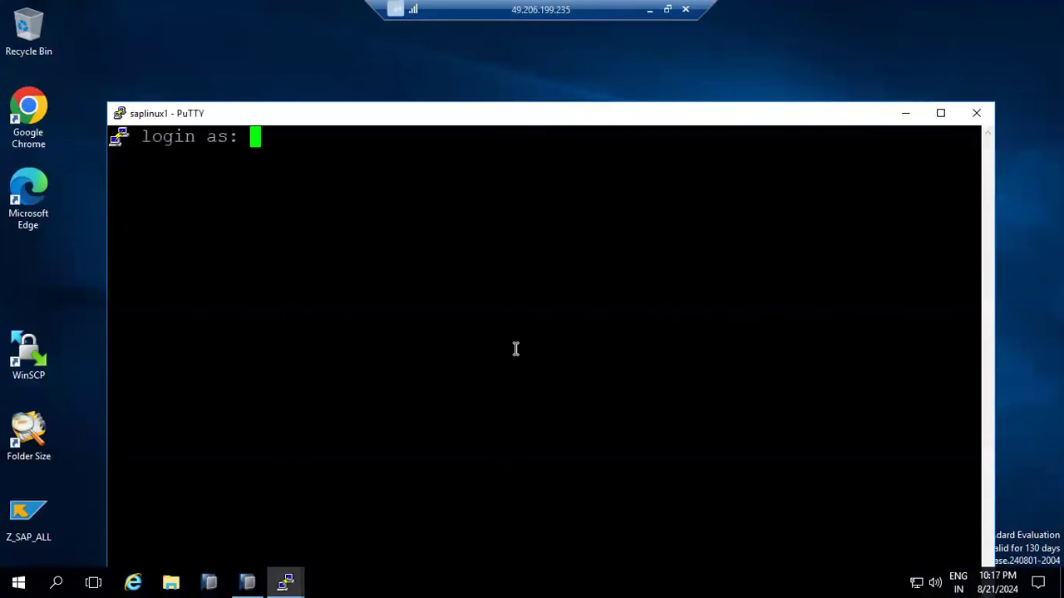
text(root)
key(Return)
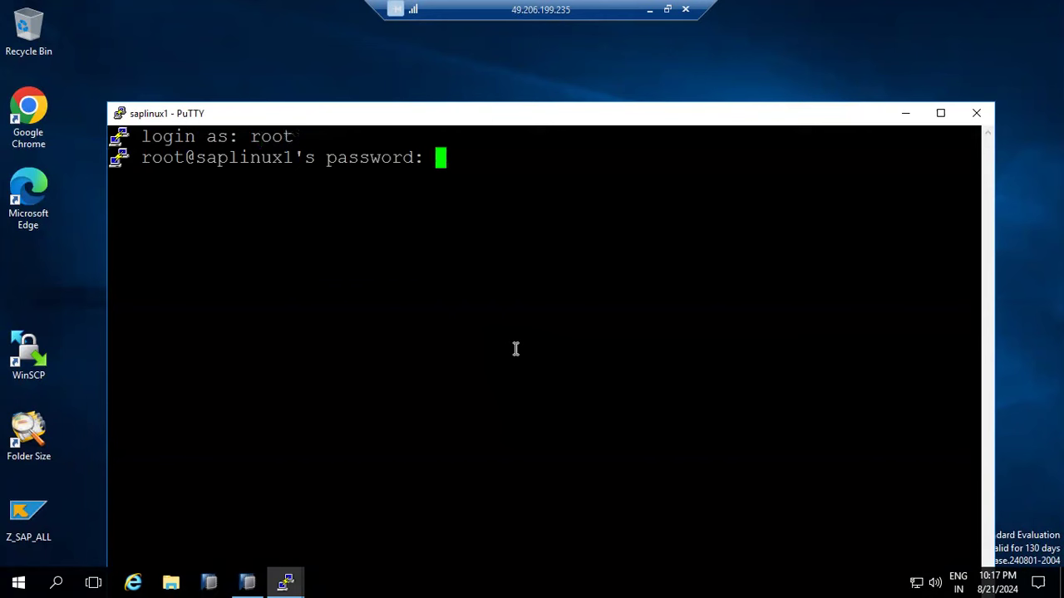
key(Return)
drag(445, 121, 435, 66)
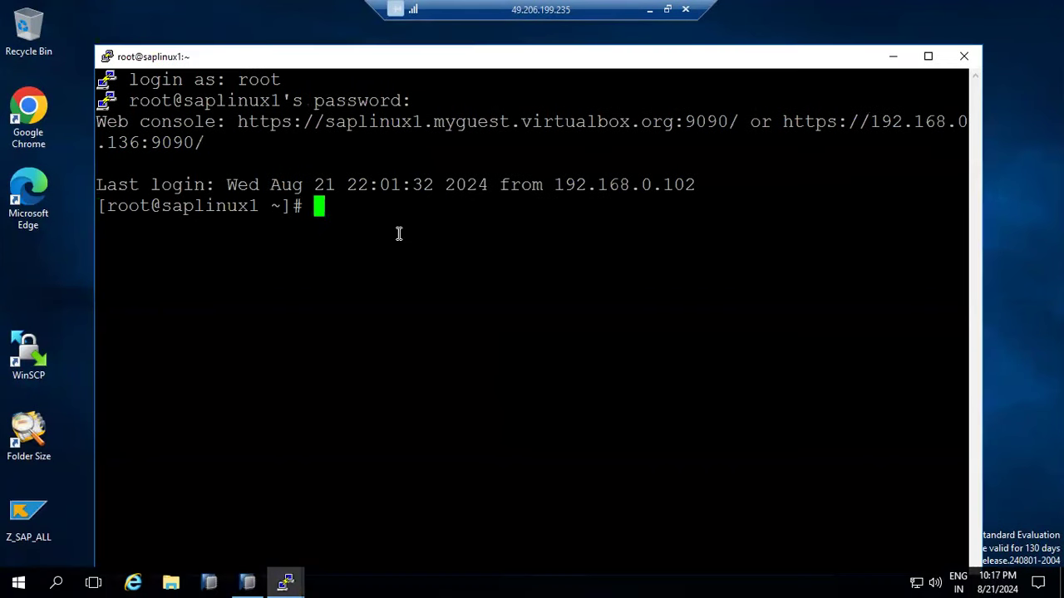
Change into /hana/shared/ECQ and list its contents with ls -ltr.
text(cd /)
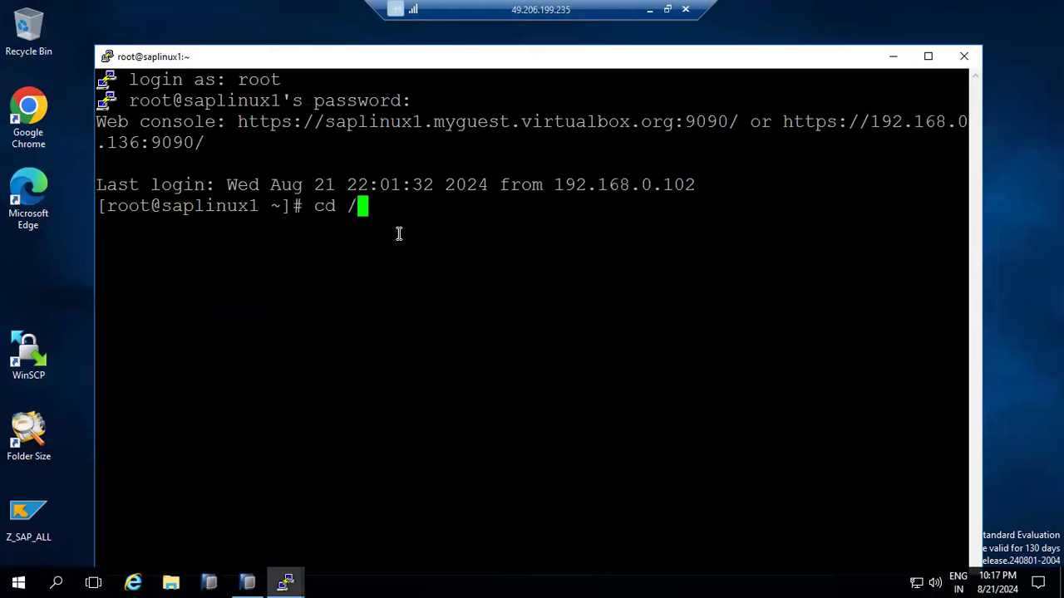
text(hana/shared)
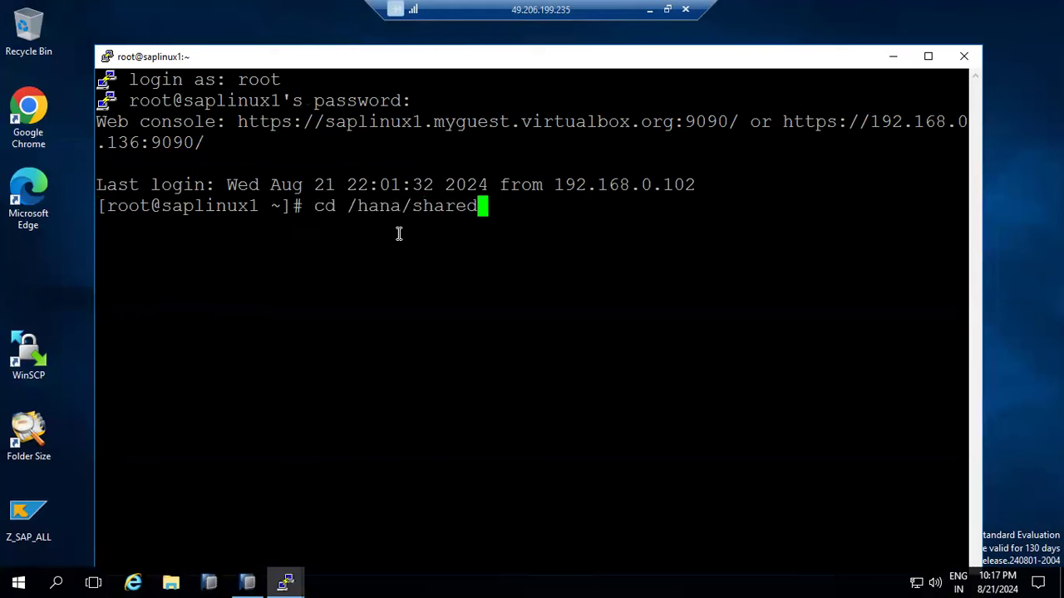
text(/ECQ)
key(Return)
text(ls -ltr)
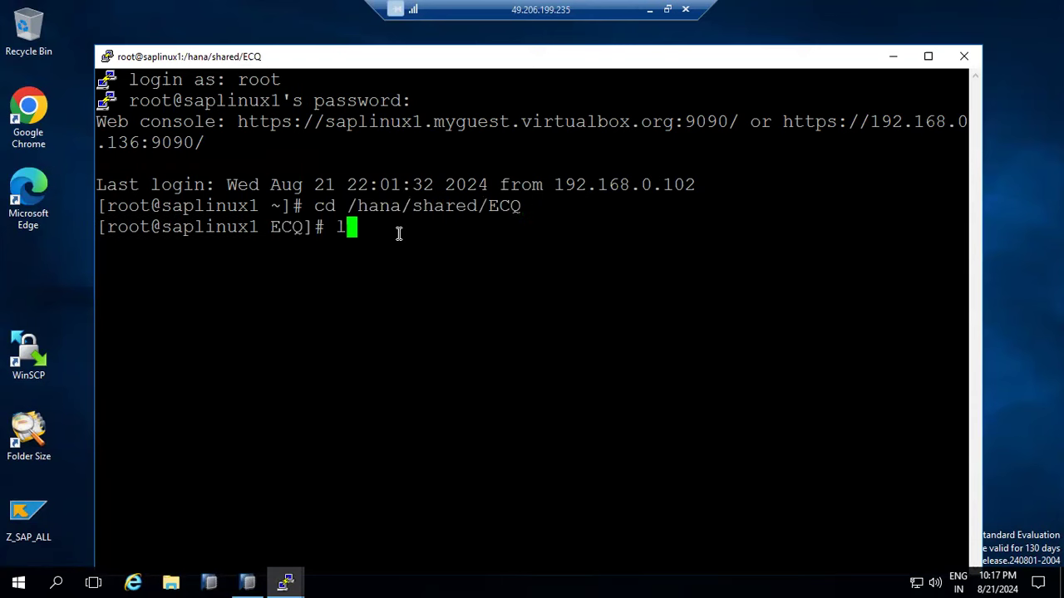
key(Return)
Enter the hdblcm folder, list it, and build the ./hdblcm command at the prompt.
text(cd )
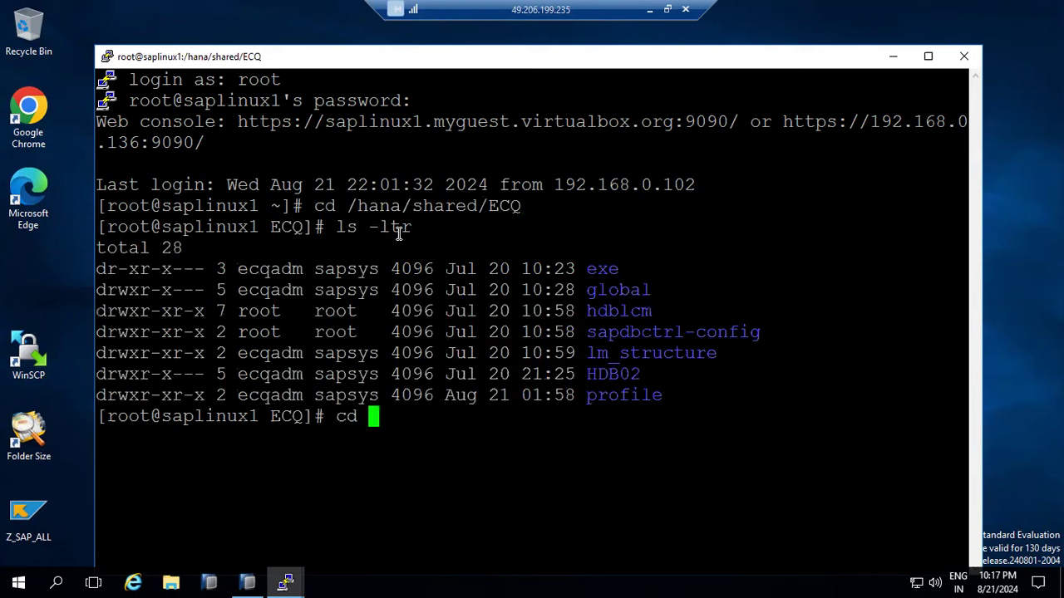
text(hdblcm)
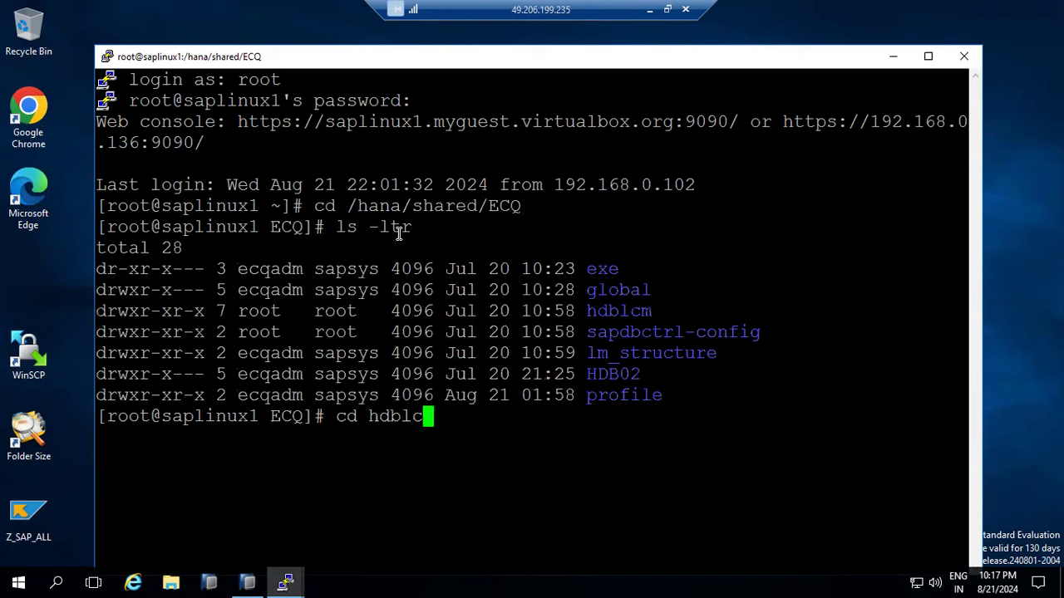
key(Return)
text(l -lt)
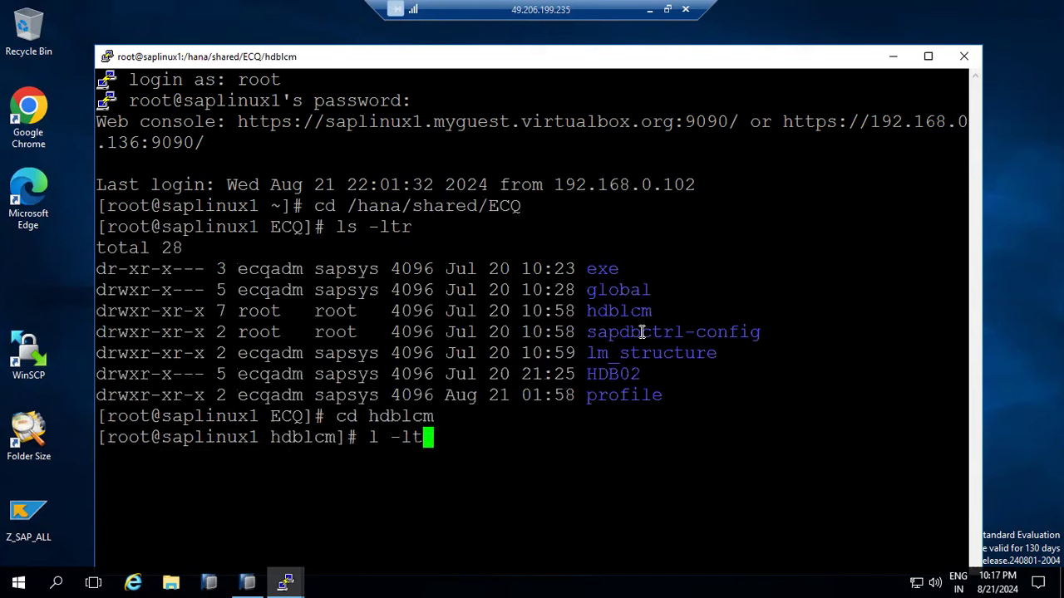
double_click(626, 310)
key(ctrl+c)
text(ls -ltr)
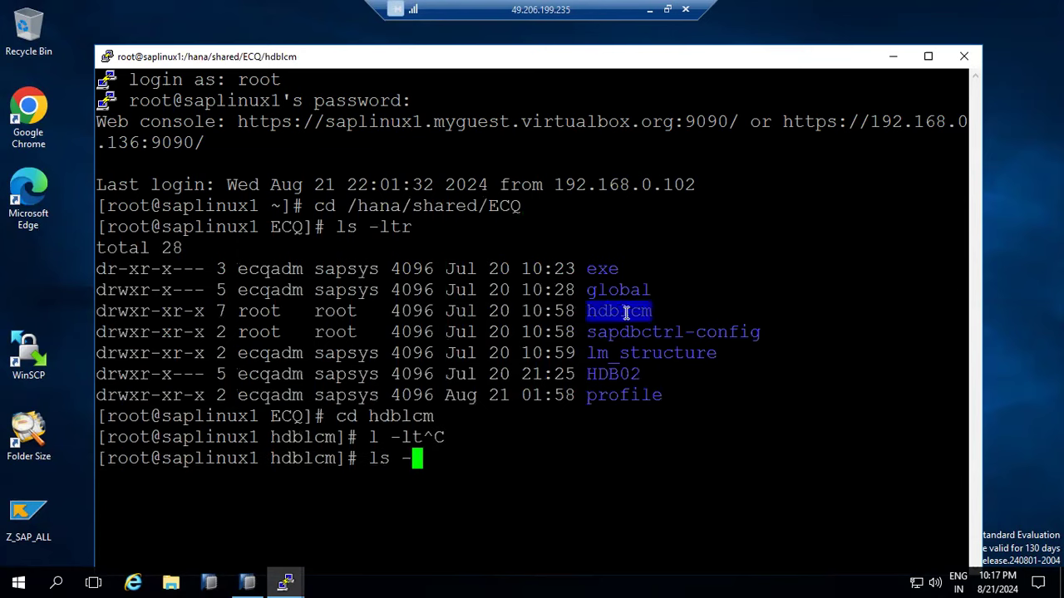
key(Return)
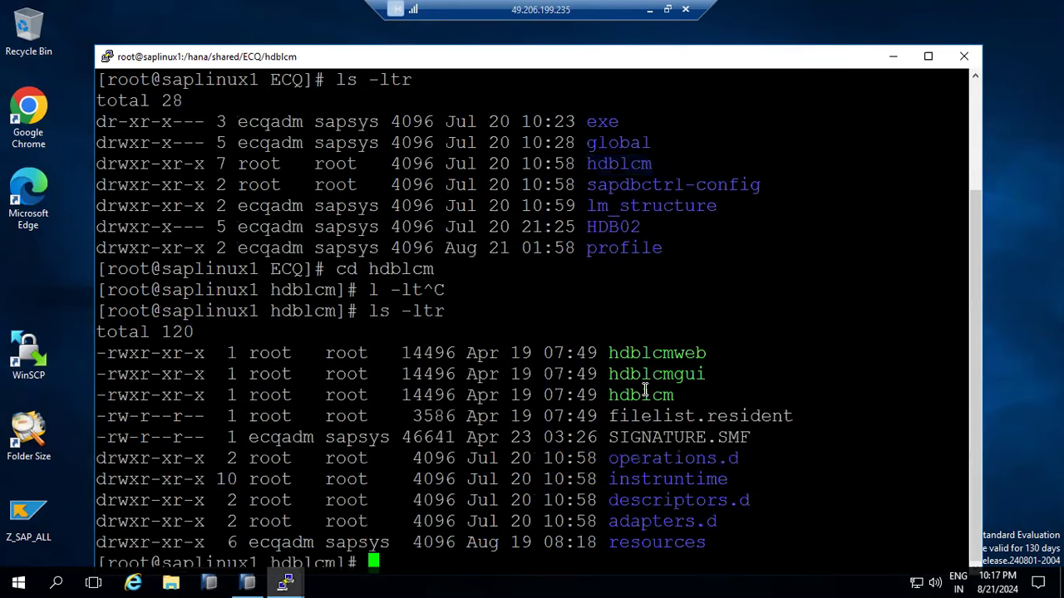
double_click(645, 394)
drag(374, 63, 369, 28)
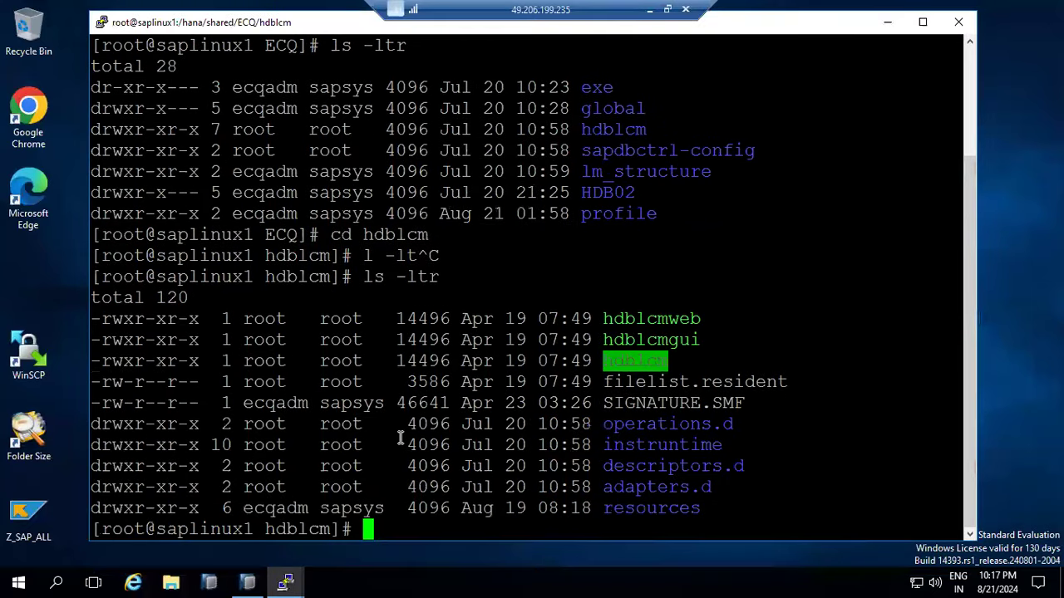
text(./)
right_click(633, 361)
Launch ./hdblcm and highlight actions like rename_system, add_hosts, configure_sld and update.
key(Return)
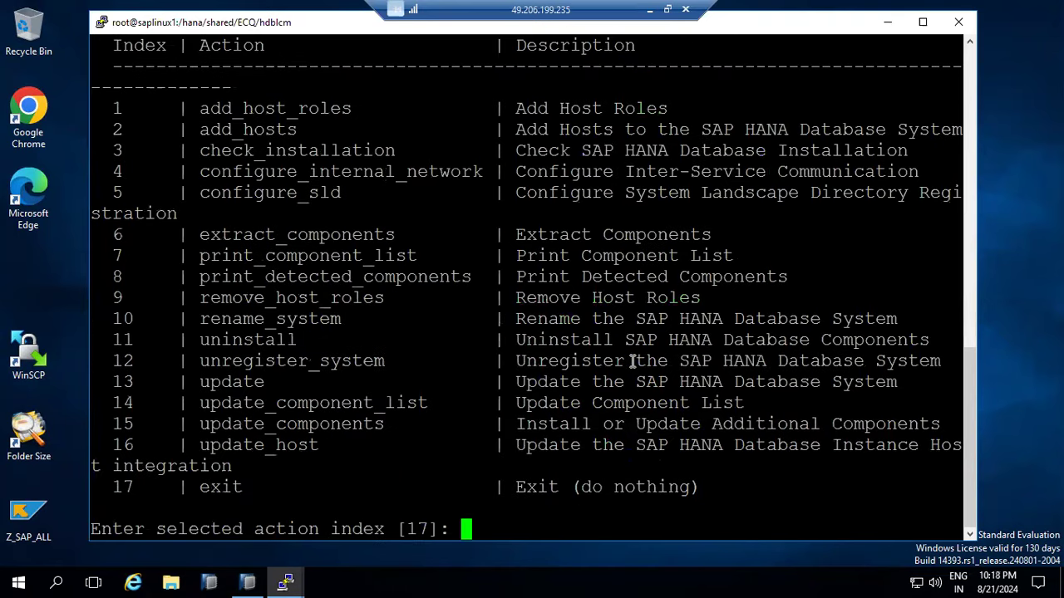
double_click(313, 314)
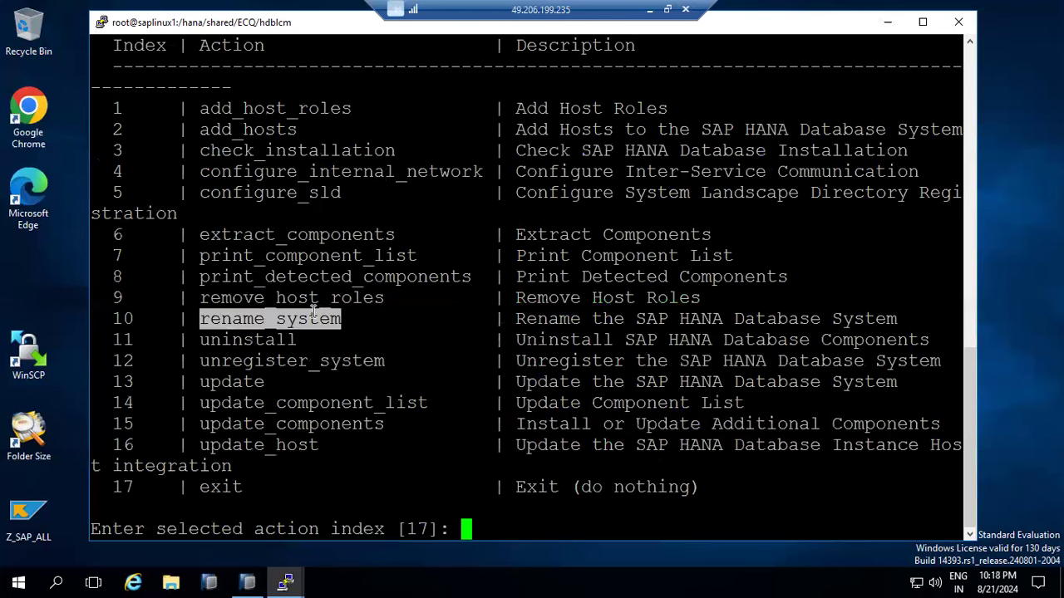
double_click(280, 268)
double_click(249, 129)
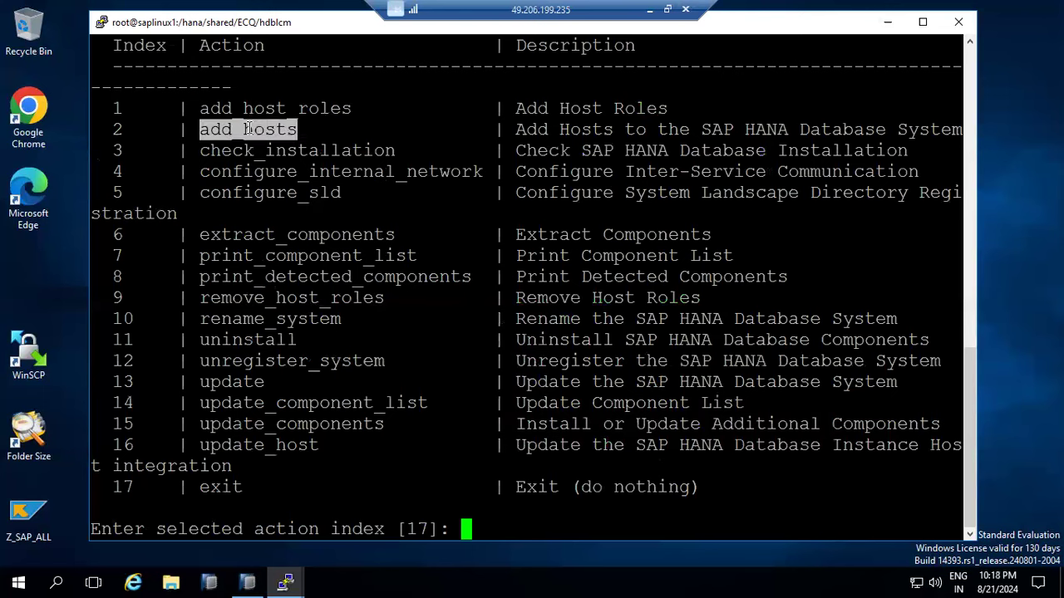
double_click(270, 192)
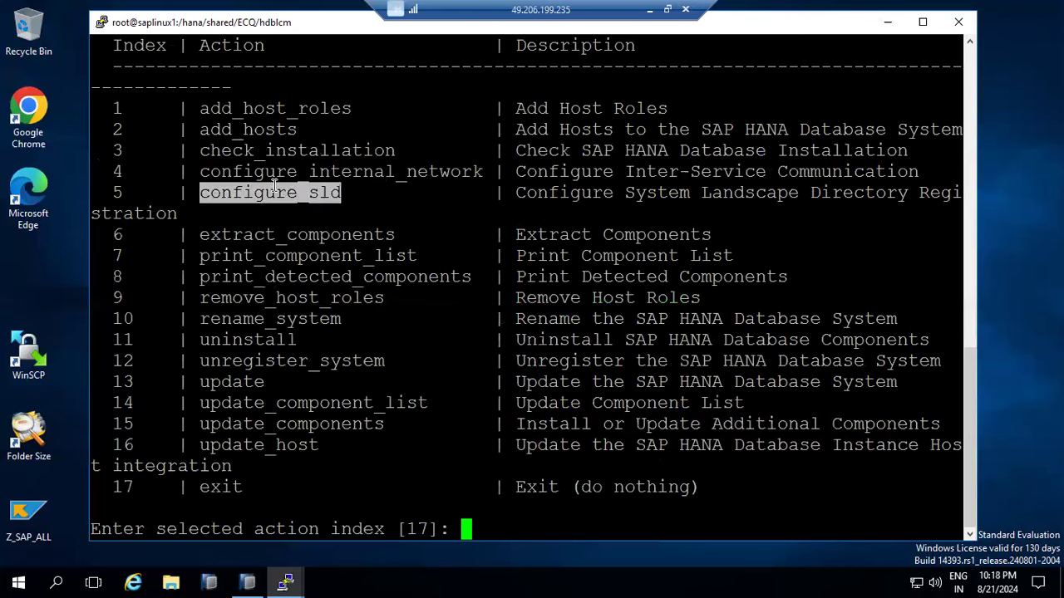
double_click(233, 382)
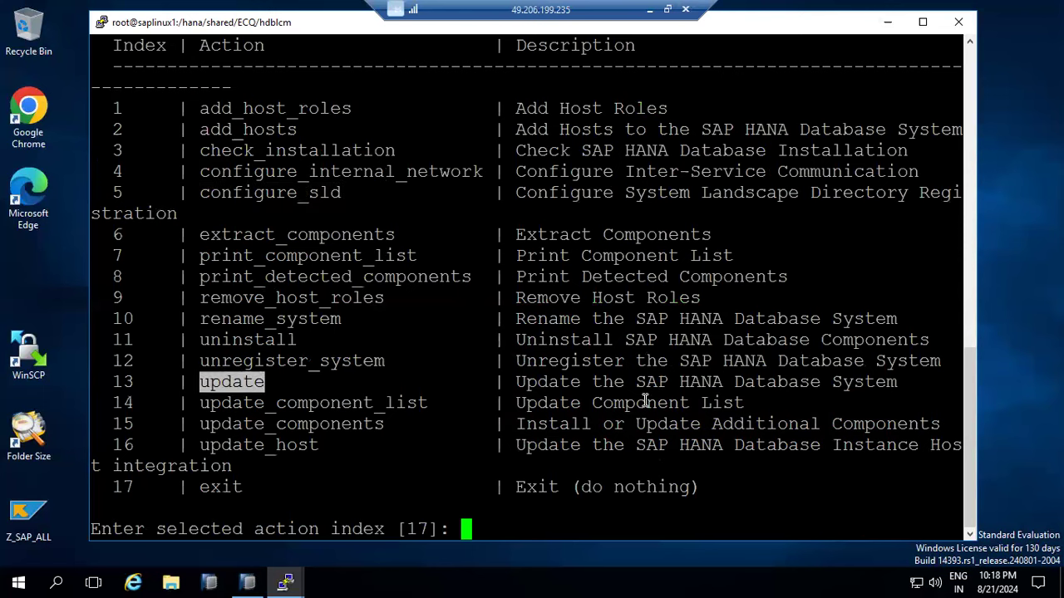
click(312, 407)
double_click(312, 408)
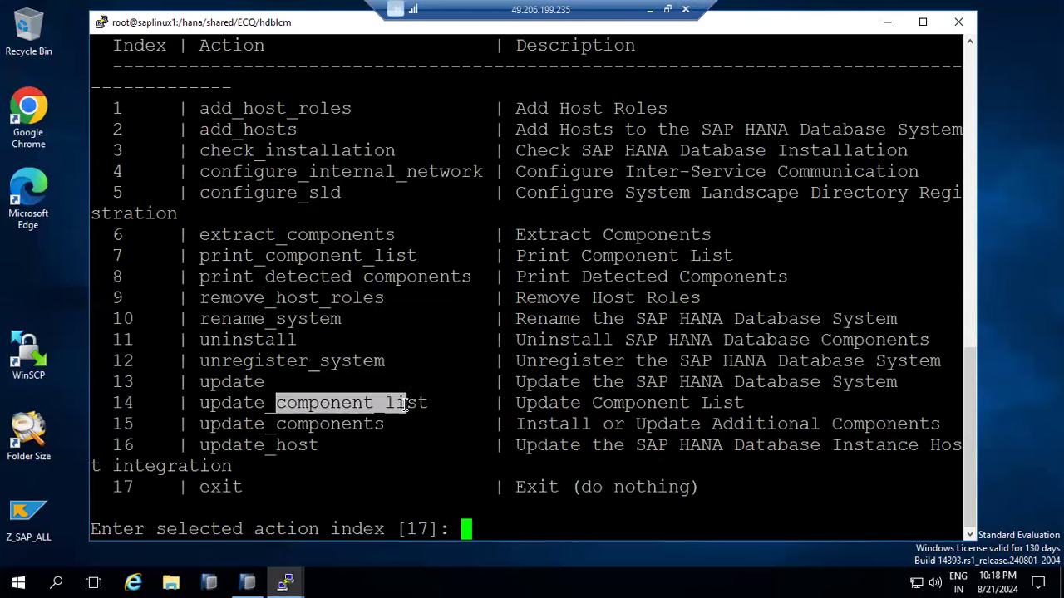
drag(291, 426, 392, 432)
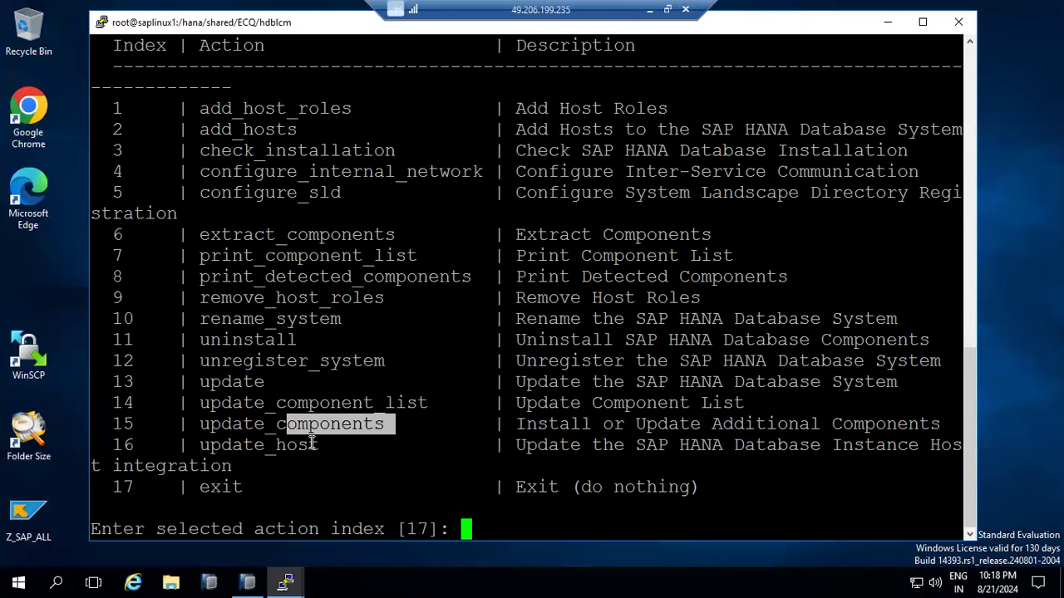
drag(248, 447, 275, 452)
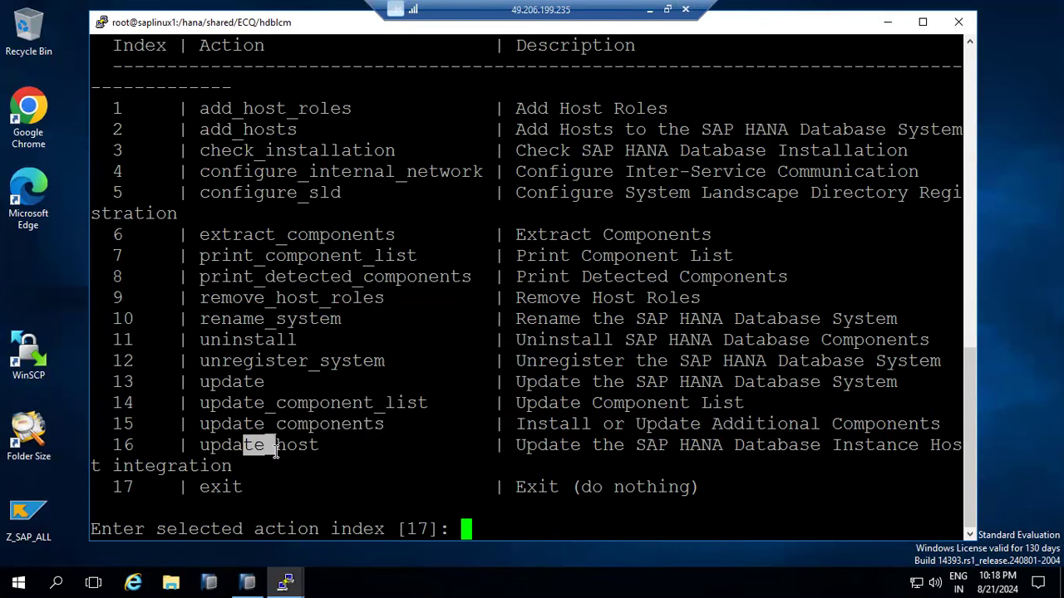
Scroll the output and mark the SAP HANA Lifecycle Management version header.
scroll(178, 299, up, 4)
scroll(178, 299, down, 4)
scroll(178, 300, up, 8)
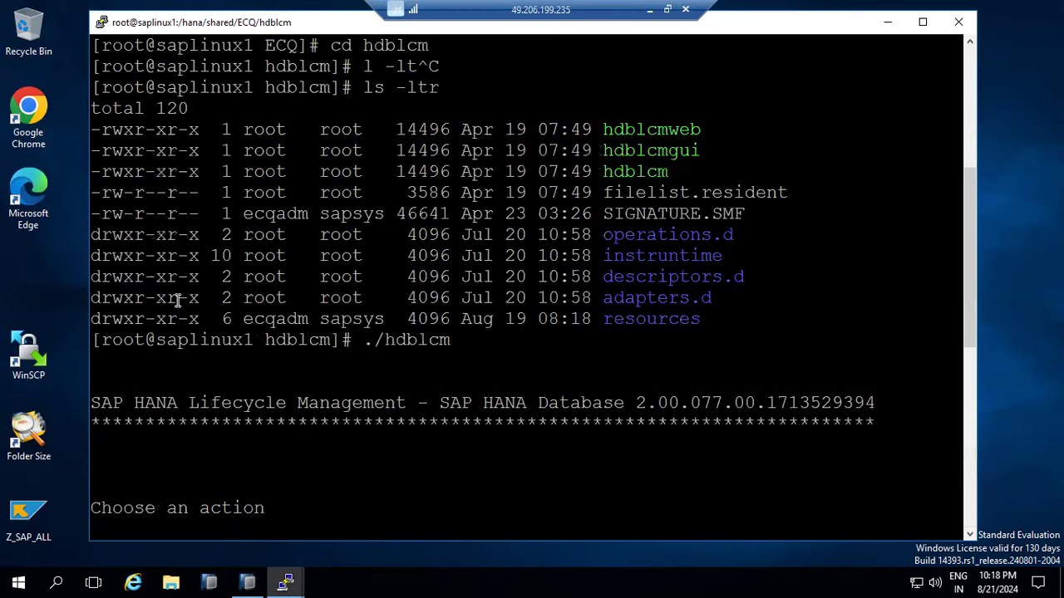
double_click(158, 402)
click(180, 403)
drag(181, 403, 436, 418)
scroll(436, 418, down, 8)
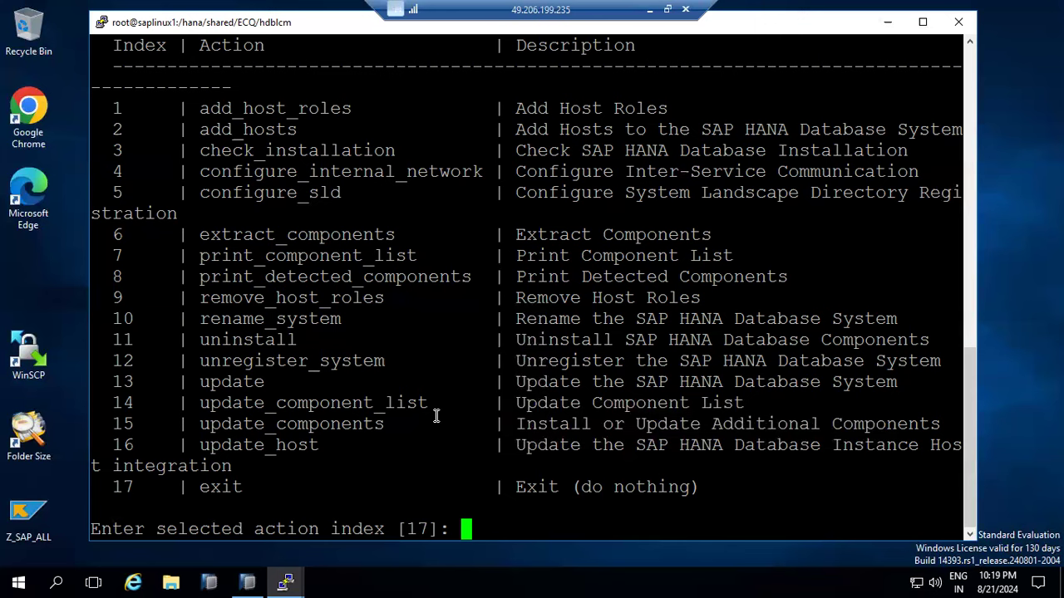
Choose action 10 rename_system, keep host saplinux1, set usage 3 development and listen interface 1 global.
double_click(282, 318)
text(10)
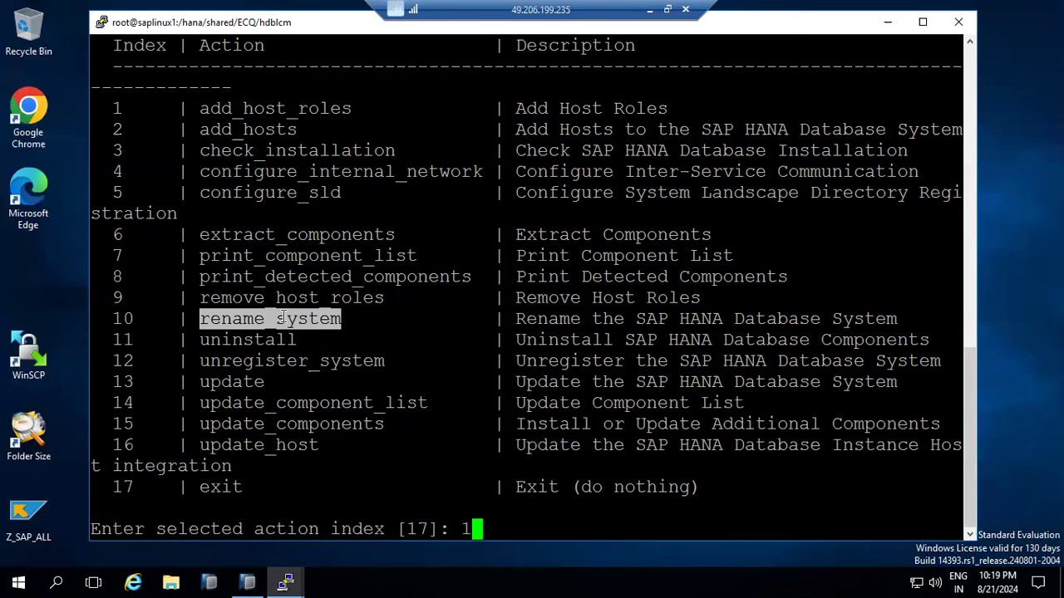
key(Return)
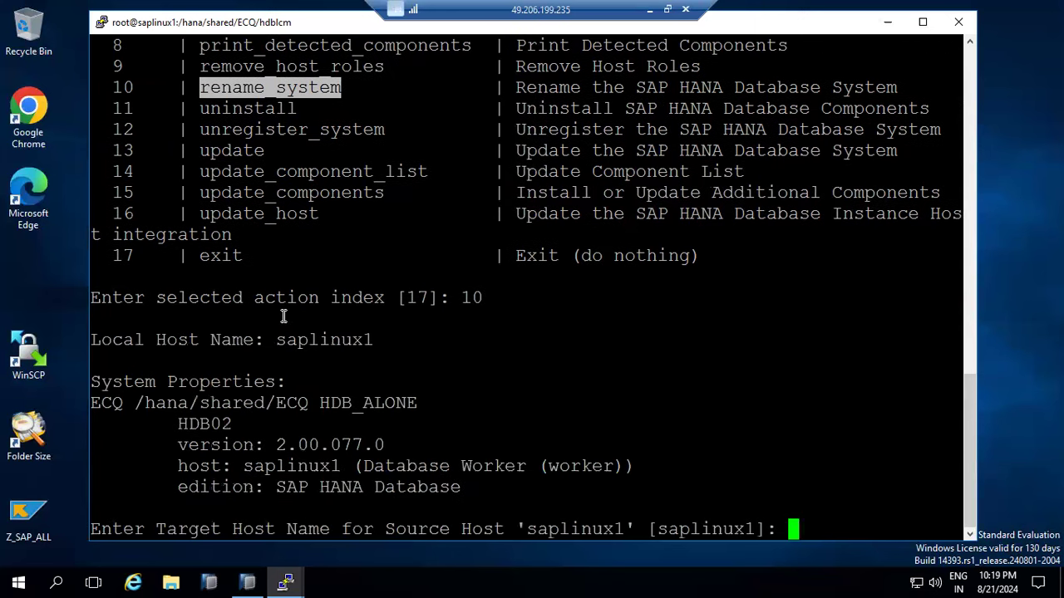
key(Return)
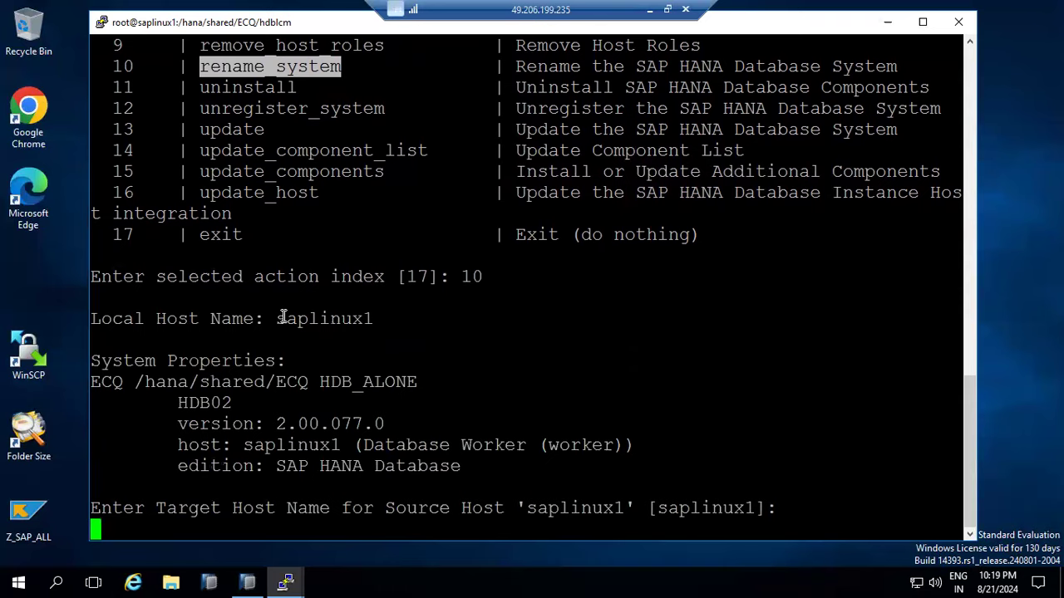
text(3)
key(Return)
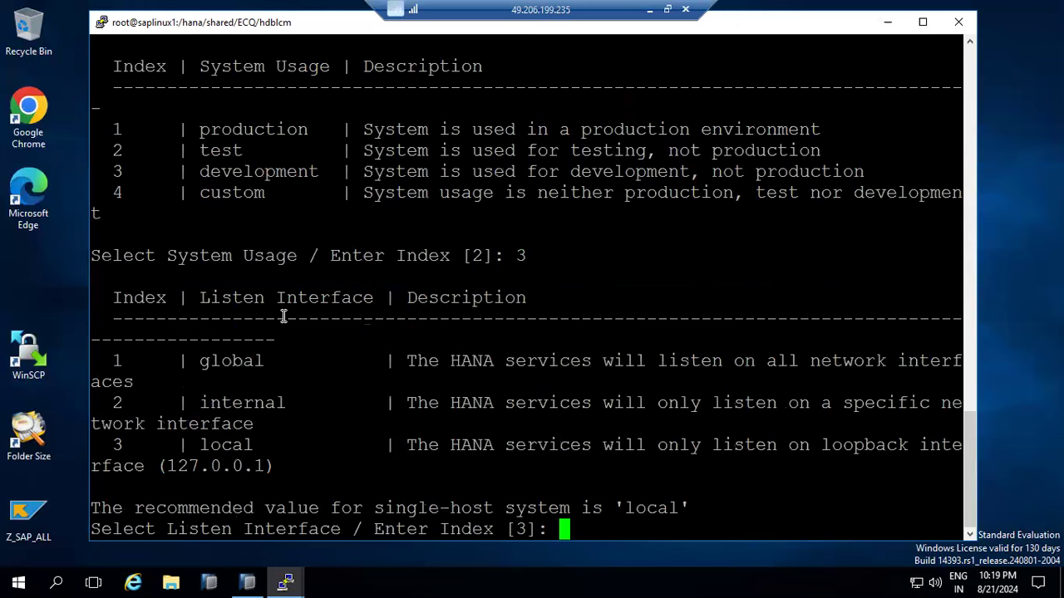
text(1)
key(Return)
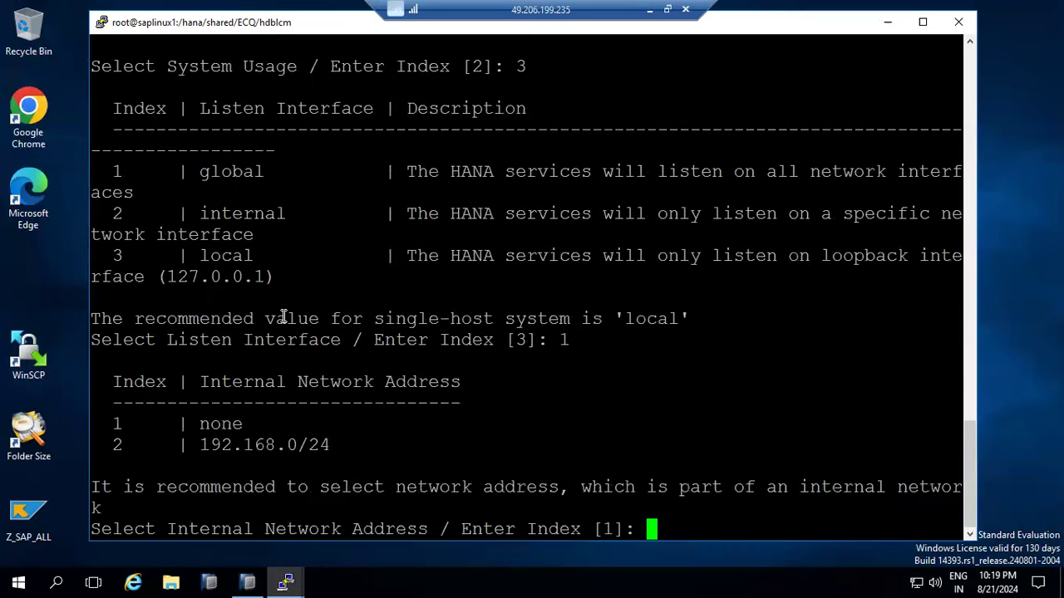
Accept no internal network address, submit the administrator password, then type and erase HDB as Target System ID.
key(Return)
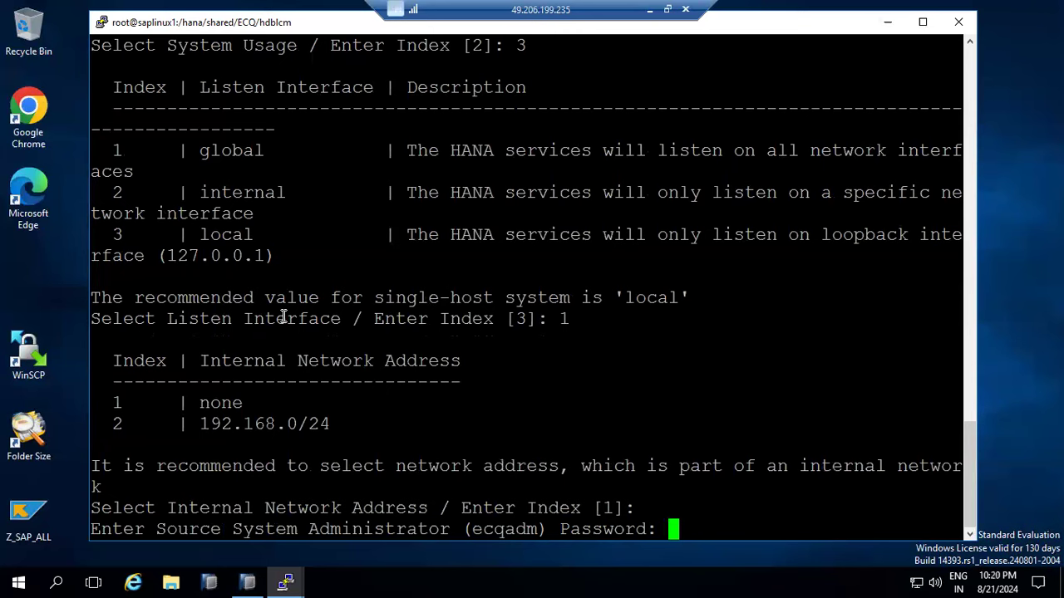
key(Return)
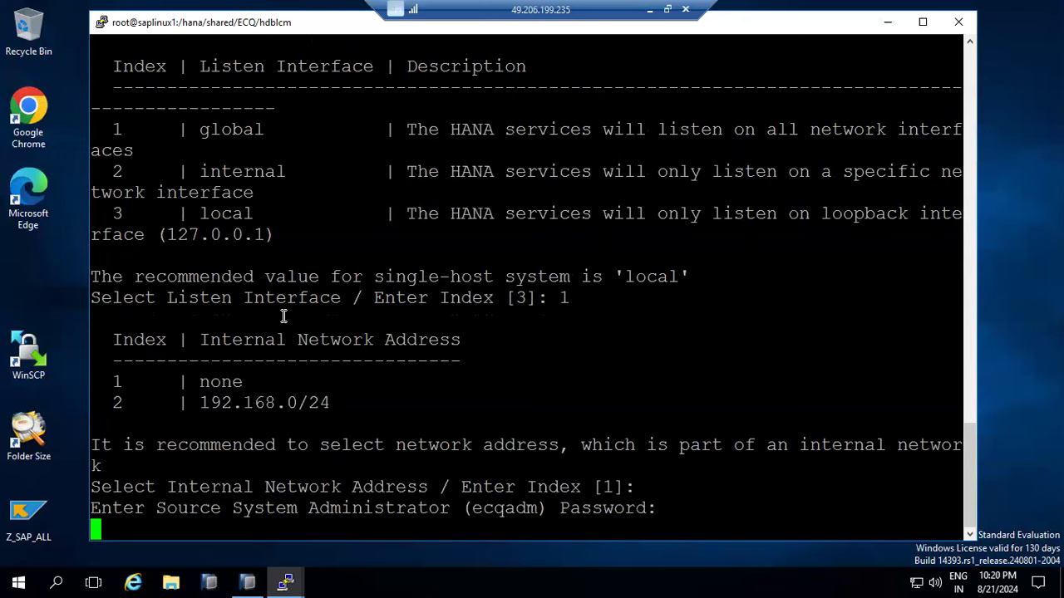
scroll(320, 265, up, 10)
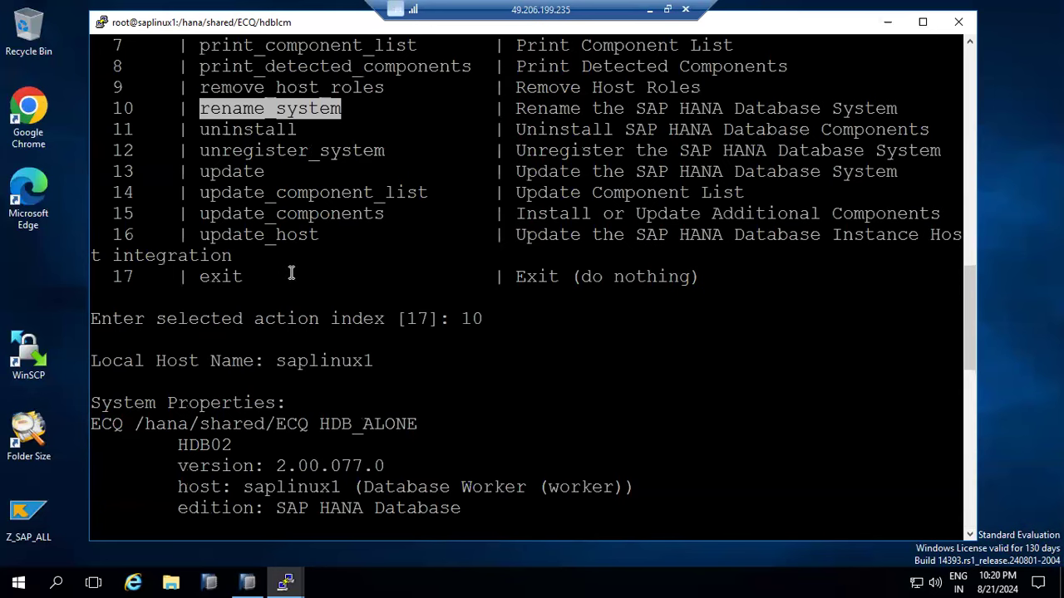
scroll(340, 434, down, 10)
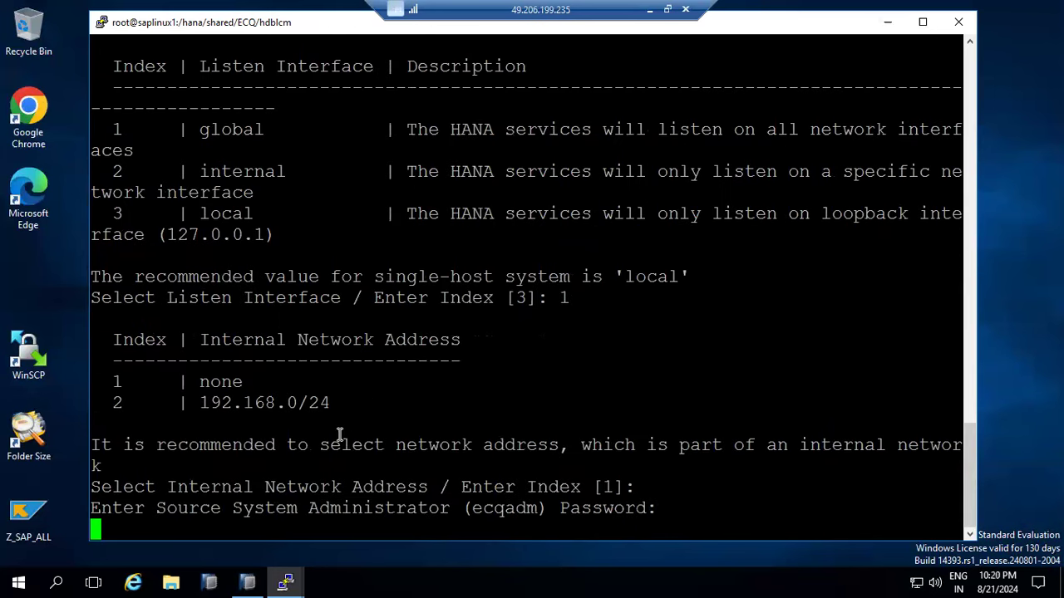
key(Return)
drag(266, 403, 331, 404)
drag(266, 341, 418, 343)
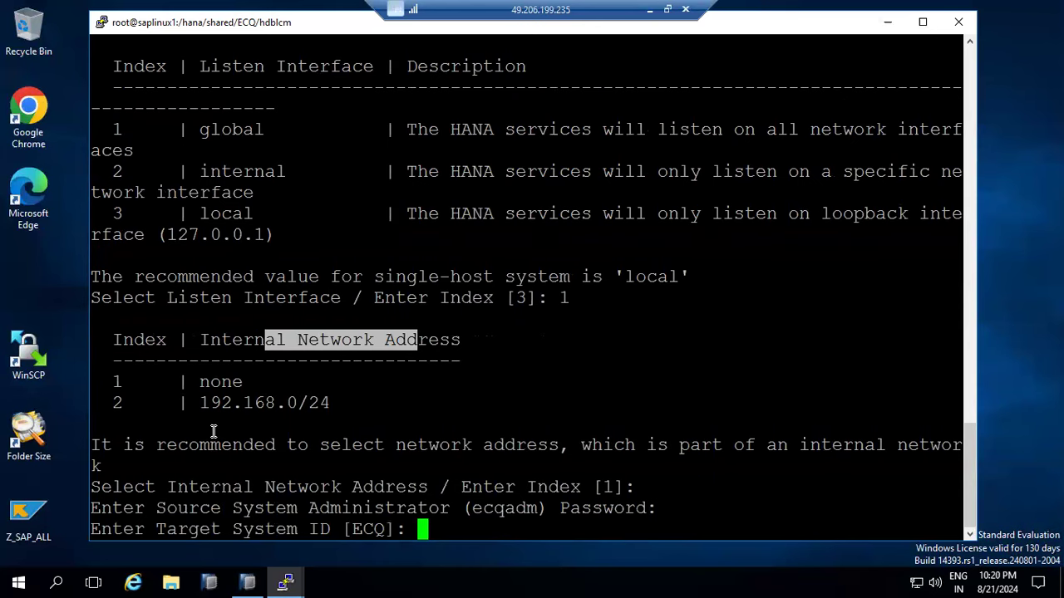
scroll(213, 425, up, 8)
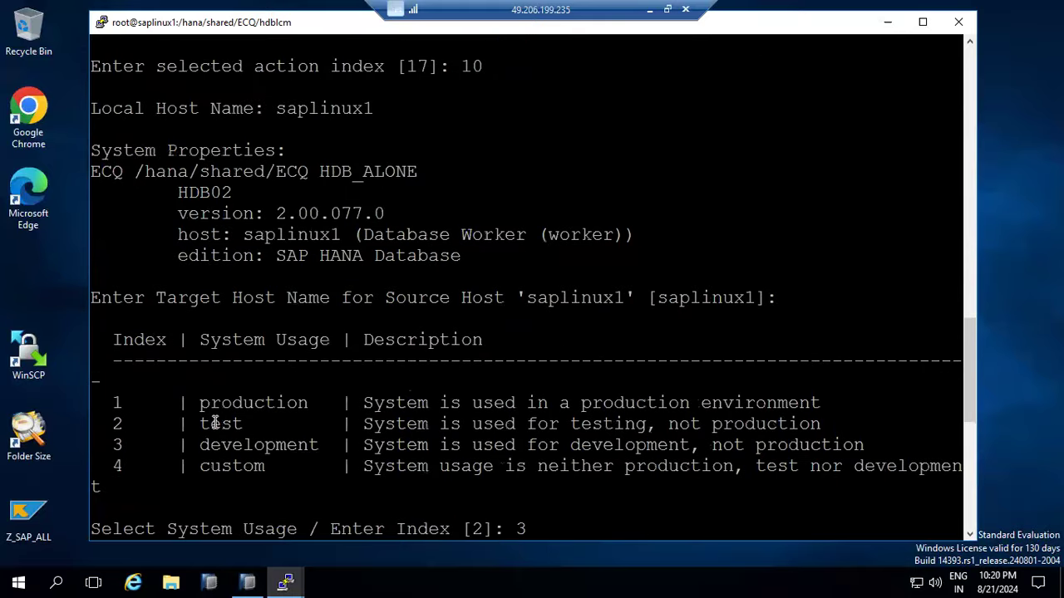
scroll(214, 423, up, 4)
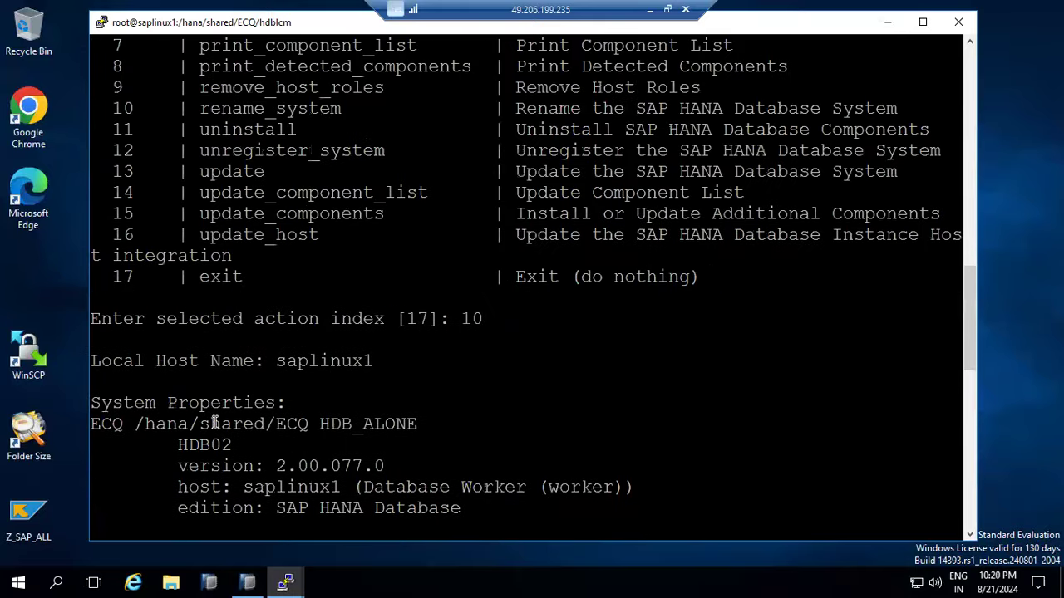
scroll(214, 424, down, 12)
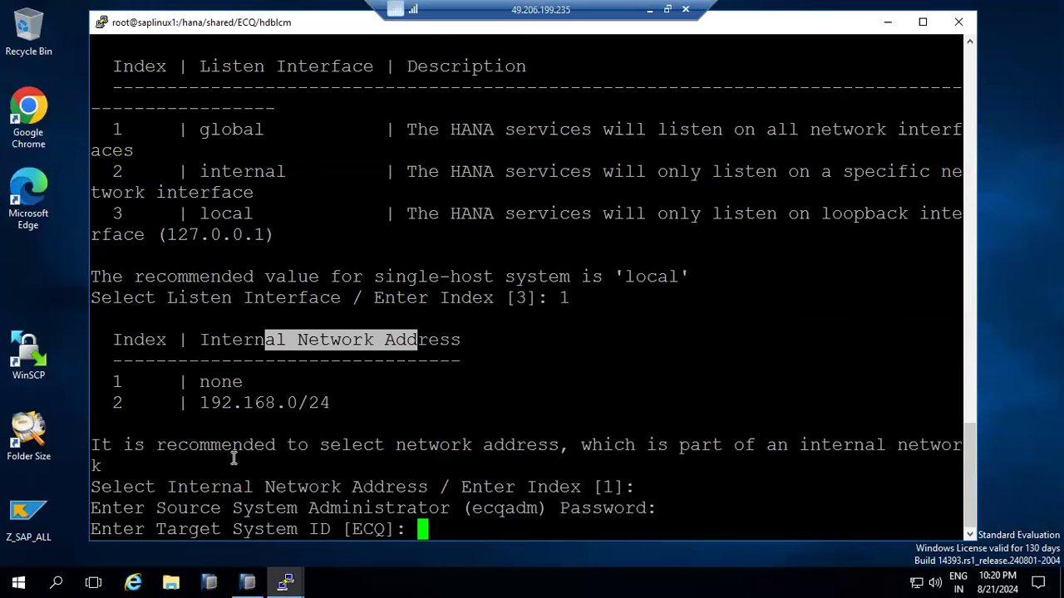
text(HDB)
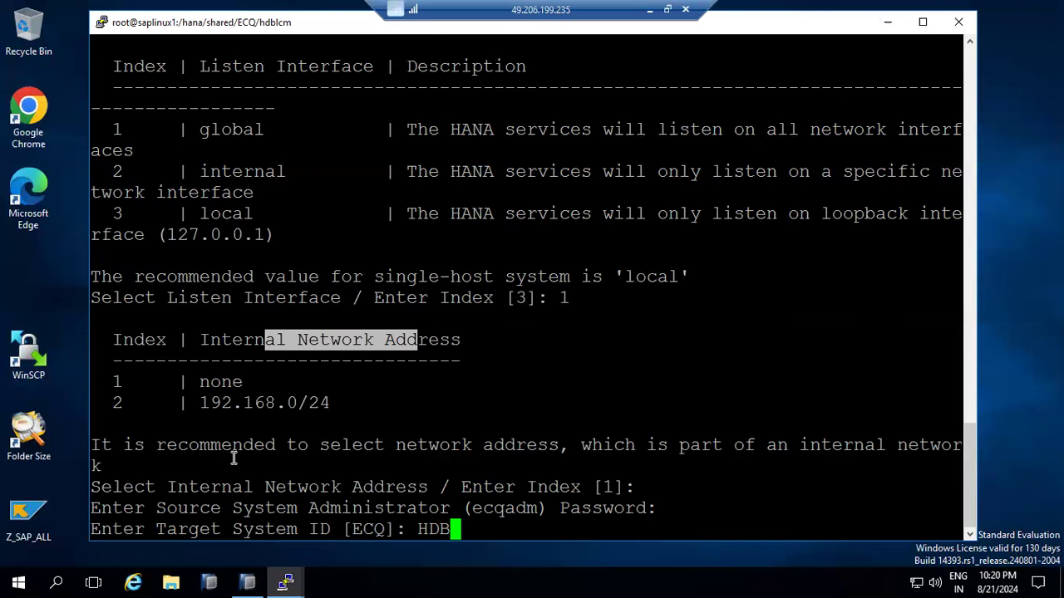
key(BackSpace)
key(BackSpace)
key(BackSpace)
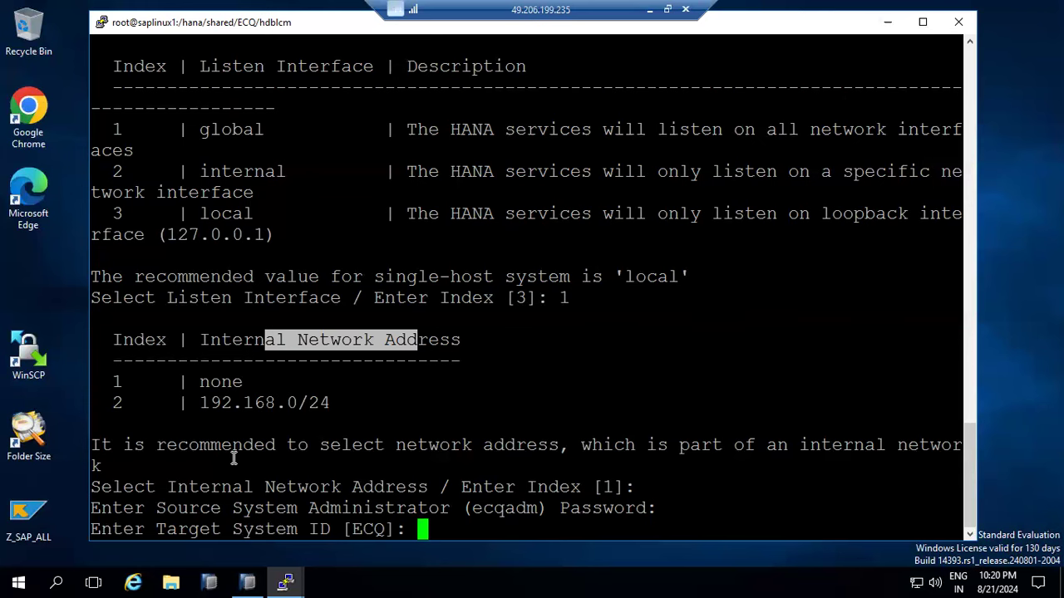
Abort the rename_system run with Ctrl+C and scroll back through the hdblcm output.
key(ctrl+c)
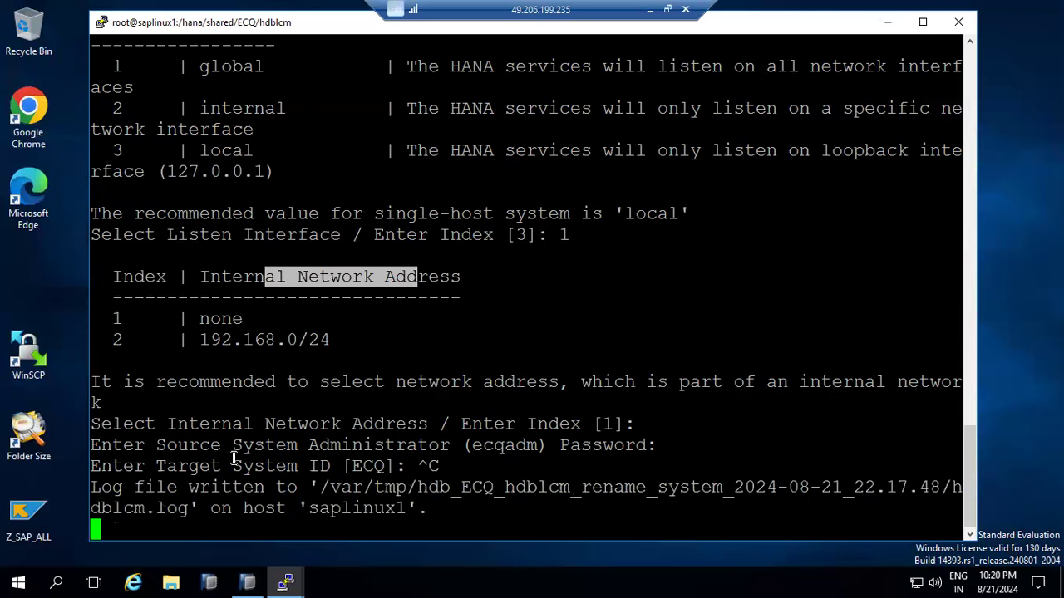
key(ctrl+c)
key(ctrl+c)
key(ctrl+c)
key(ctrl+c)
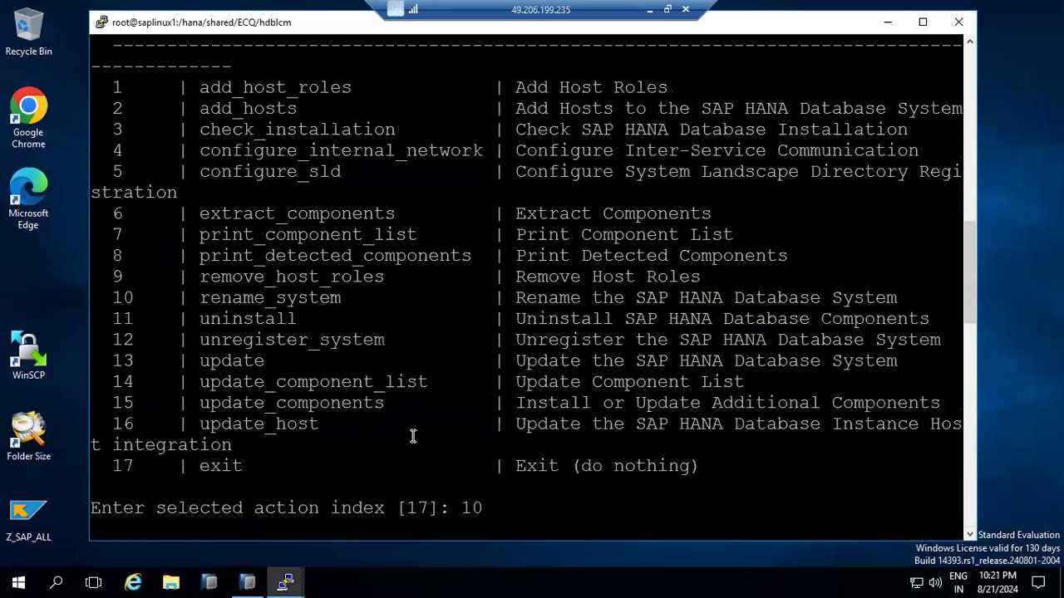
scroll(412, 436, up, 4)
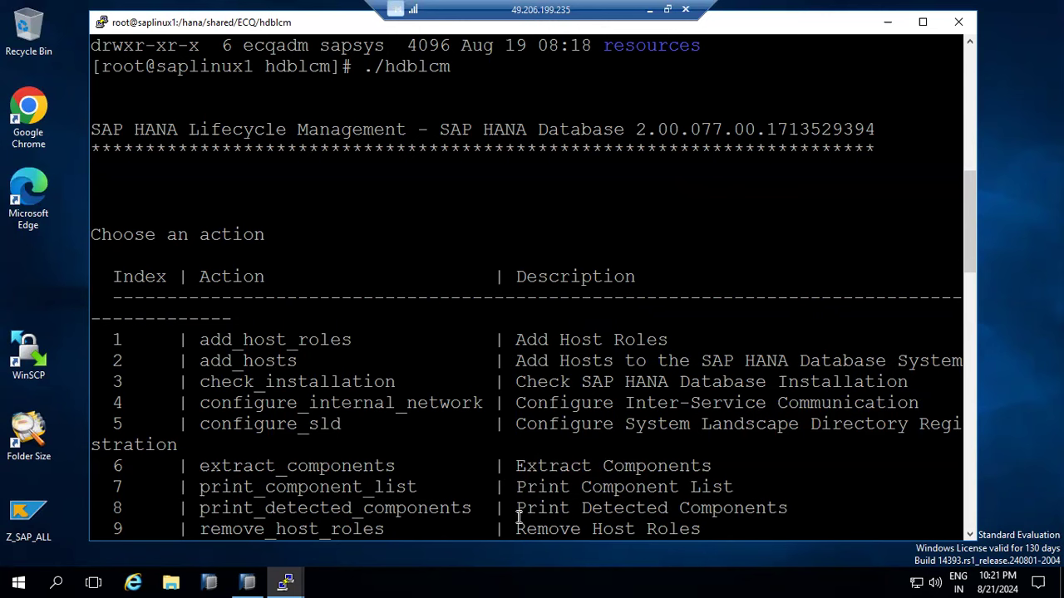
scroll(351, 430, down, 15)
scroll(314, 354, up, 12)
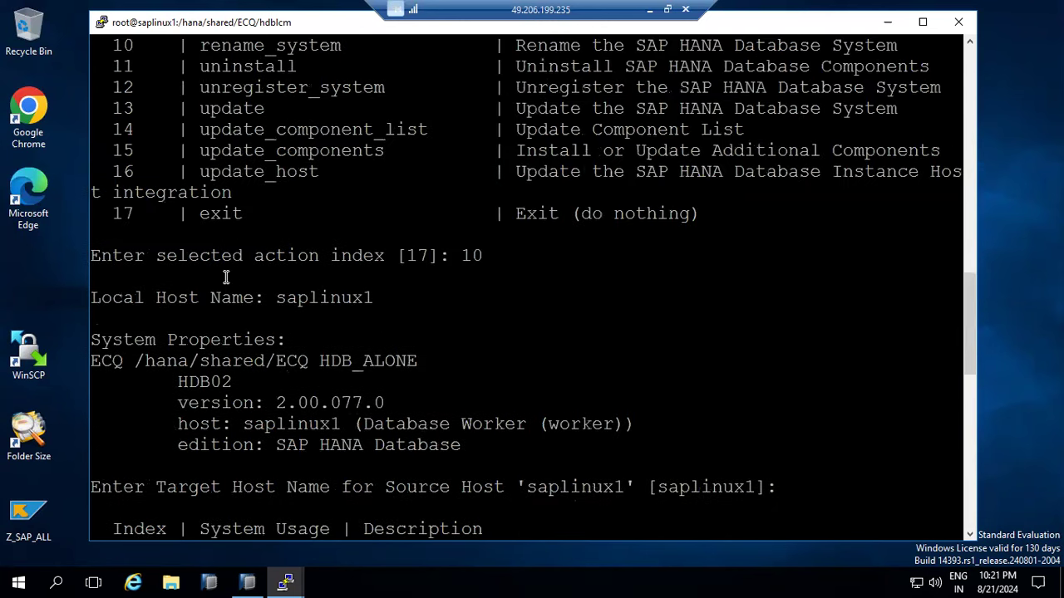
drag(198, 131, 391, 404)
scroll(393, 399, down, 12)
scroll(392, 396, up, 12)
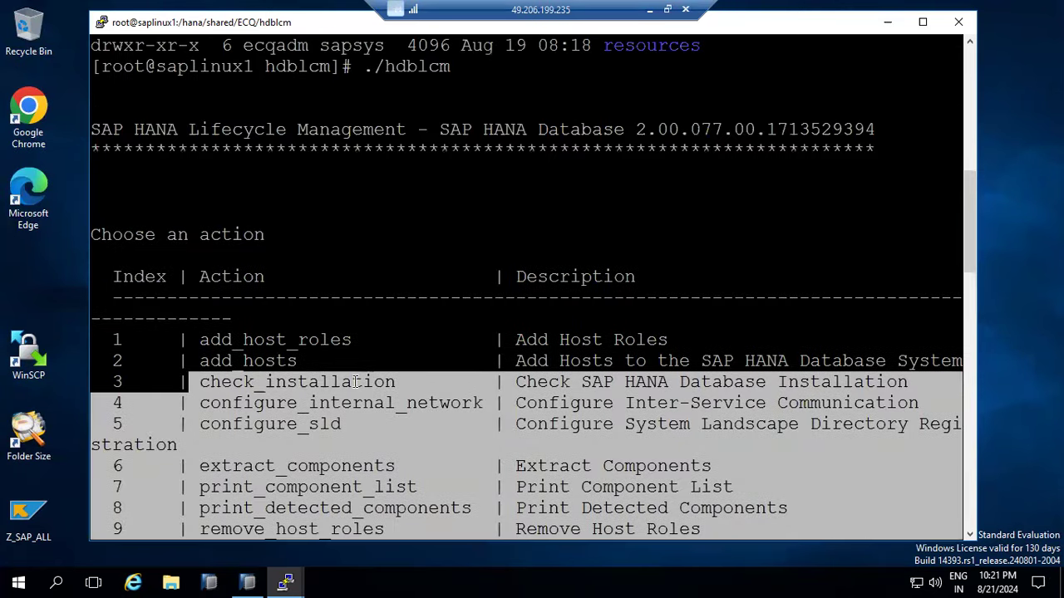
scroll(289, 382, down, 4)
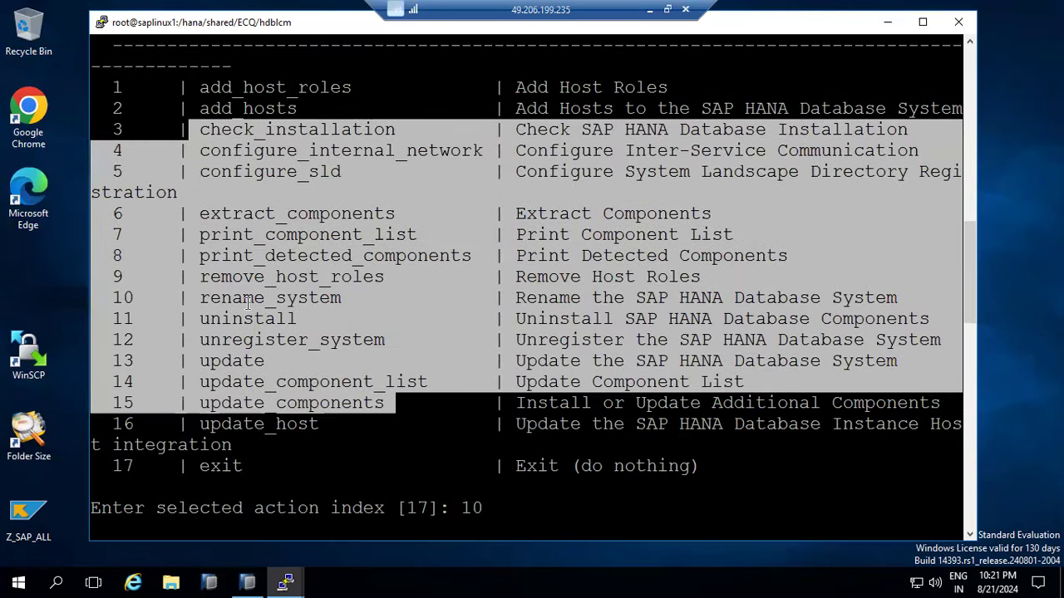
Highlight the uninstall, configure_internal_network and check_installation actions in the list.
double_click(247, 318)
click(259, 362)
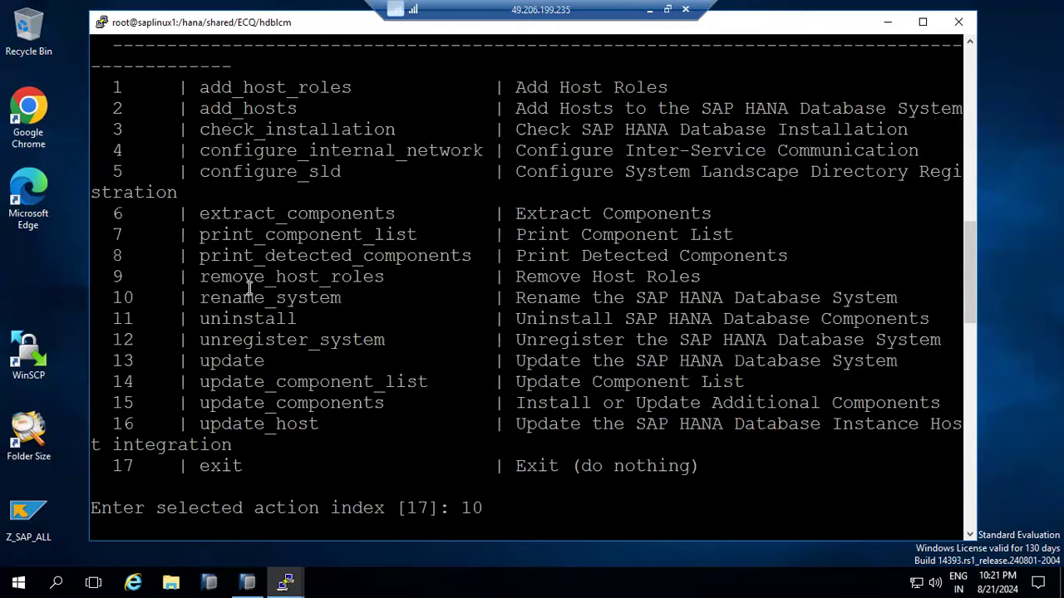
double_click(265, 152)
click(268, 130)
double_click(278, 131)
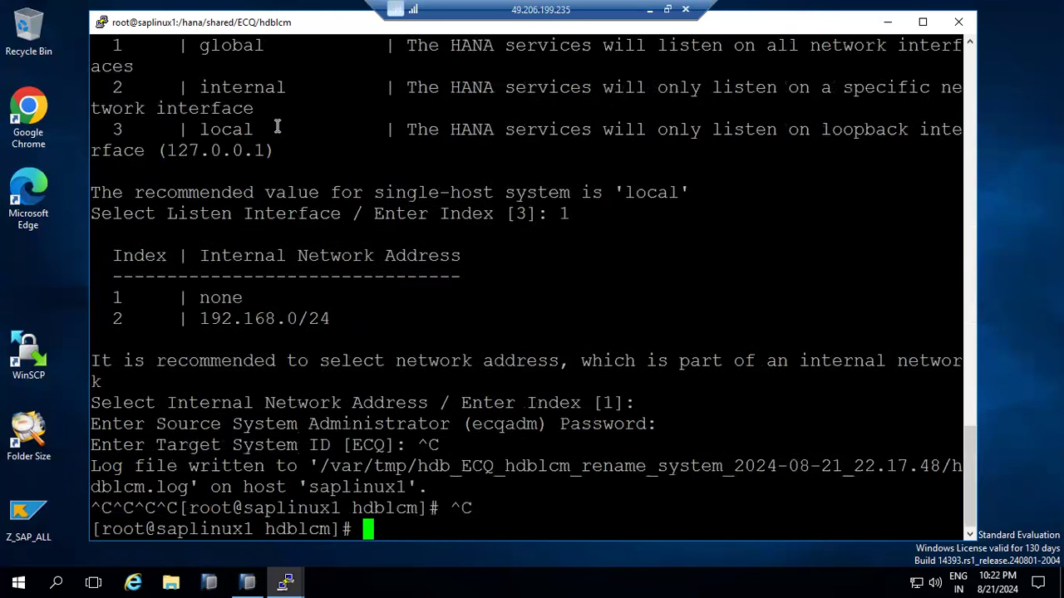
Interrupt hdblcm and check free memory in gigabytes with free -g.
key(ctrl+c)
key(ctrl+c)
key(ctrl+c)
key(ctrl+c)
key(ctrl+c)
key(ctrl+c)
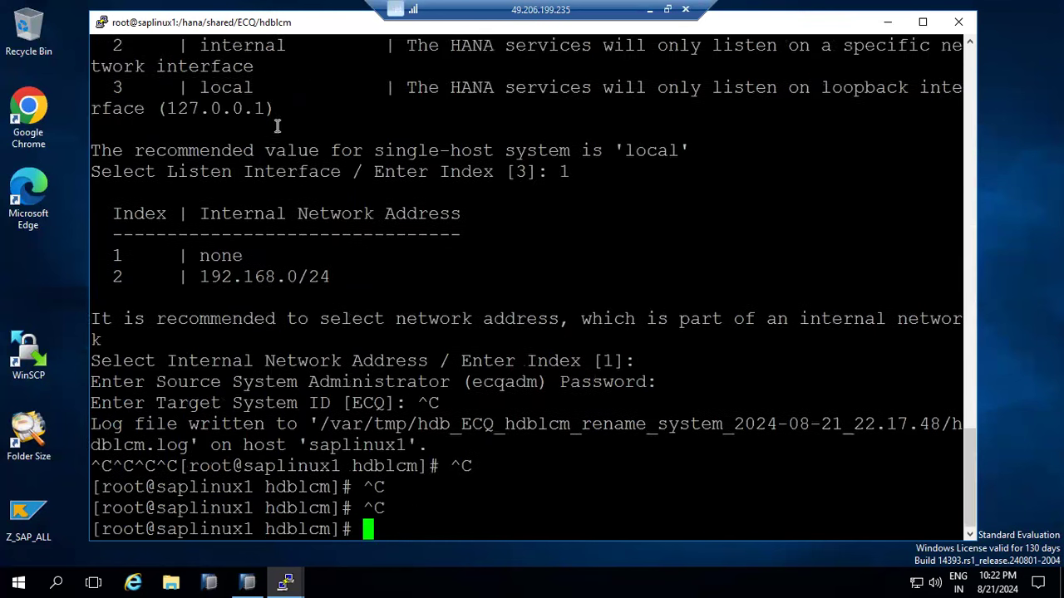
text(free -g)
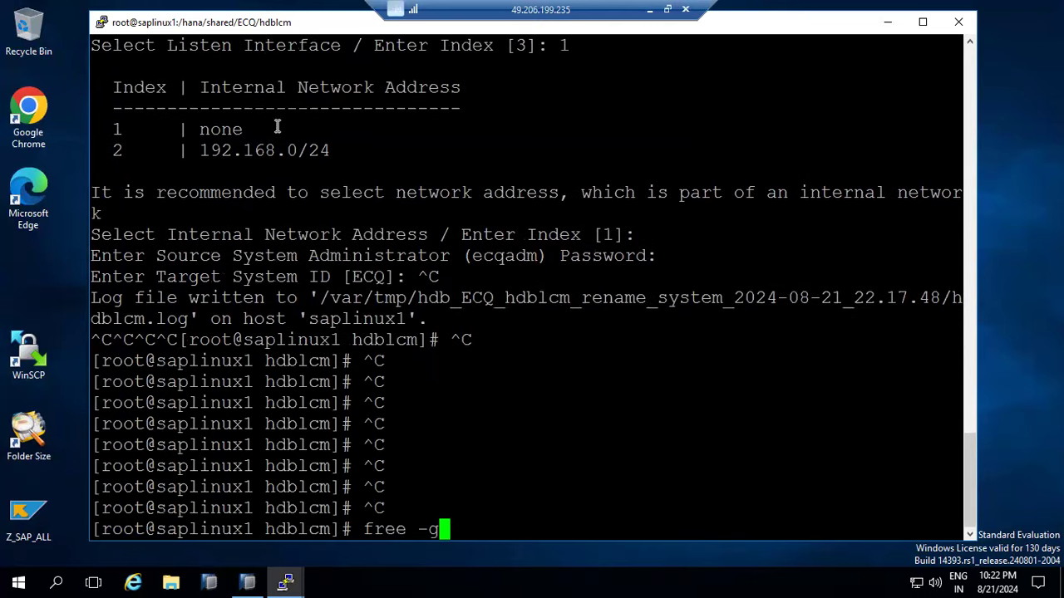
key(Return)
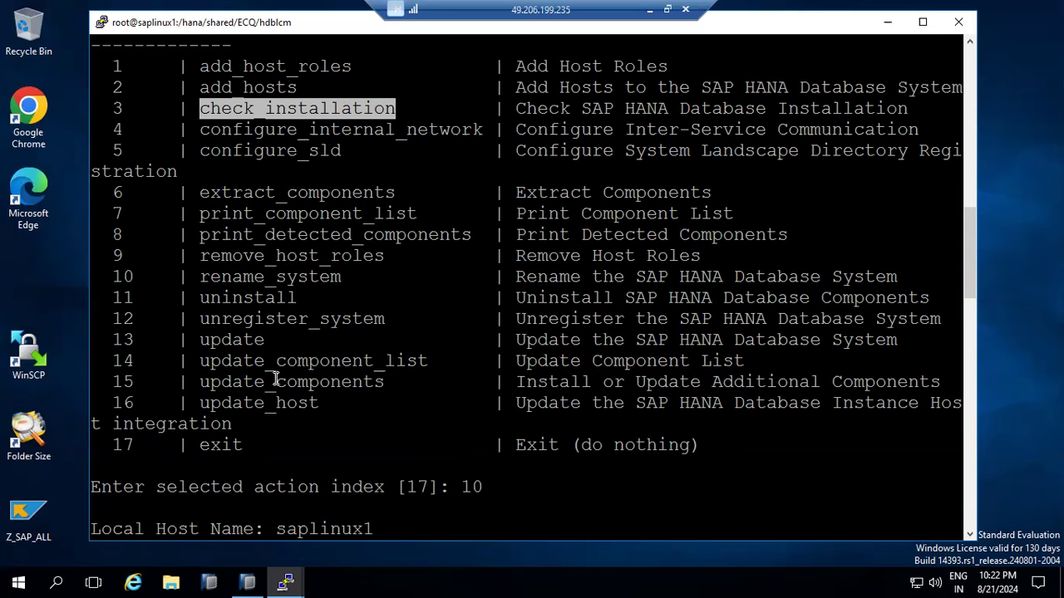
Close the saplinux1 PuTTY session and confirm the exit.
double_click(261, 384)
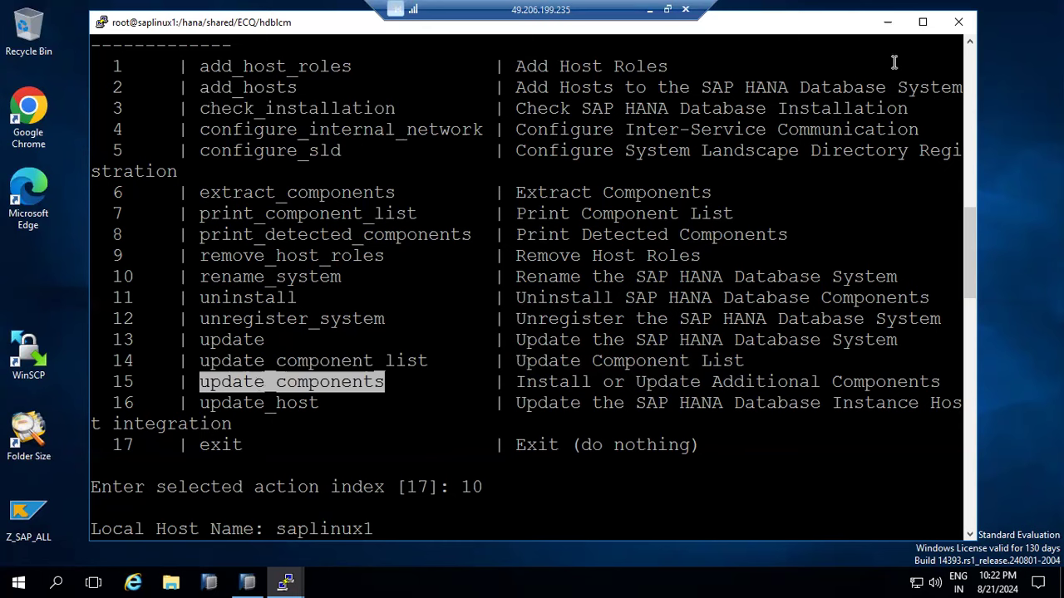
click(958, 22)
click(541, 349)
Cancel logons to two wrong HDB entries, then log on to HDB@HDB on kps4hana with the SYSTEM password.
click(248, 582)
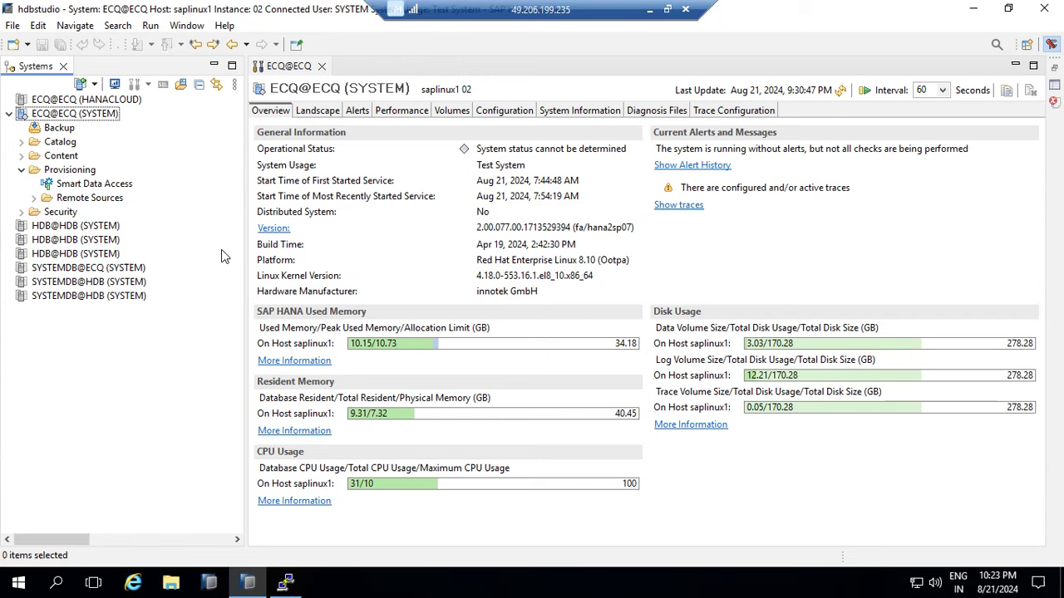
double_click(75, 241)
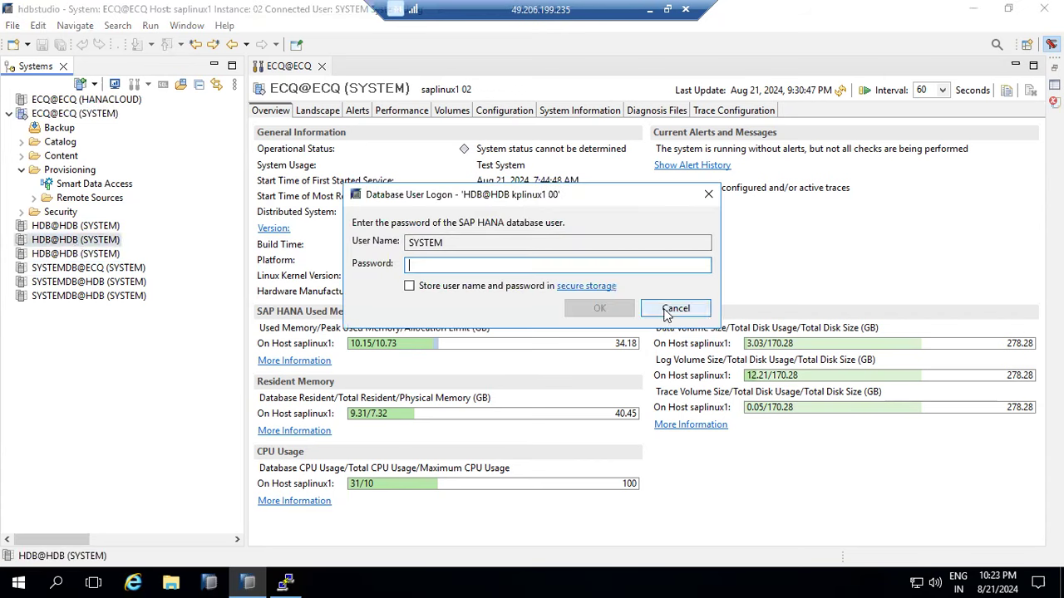
click(665, 307)
double_click(104, 227)
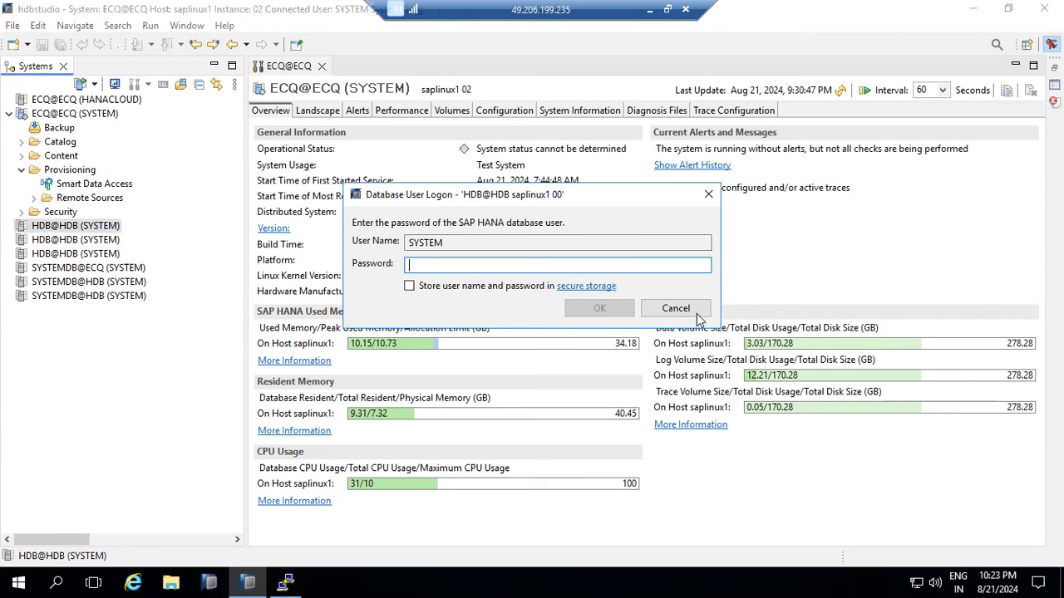
click(690, 307)
double_click(79, 255)
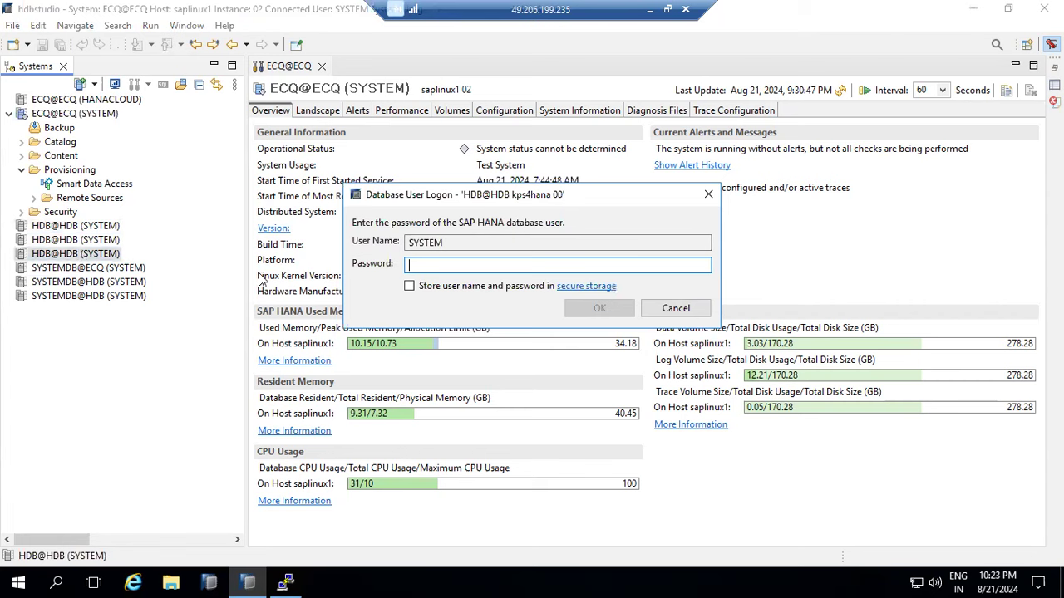
text(*******)
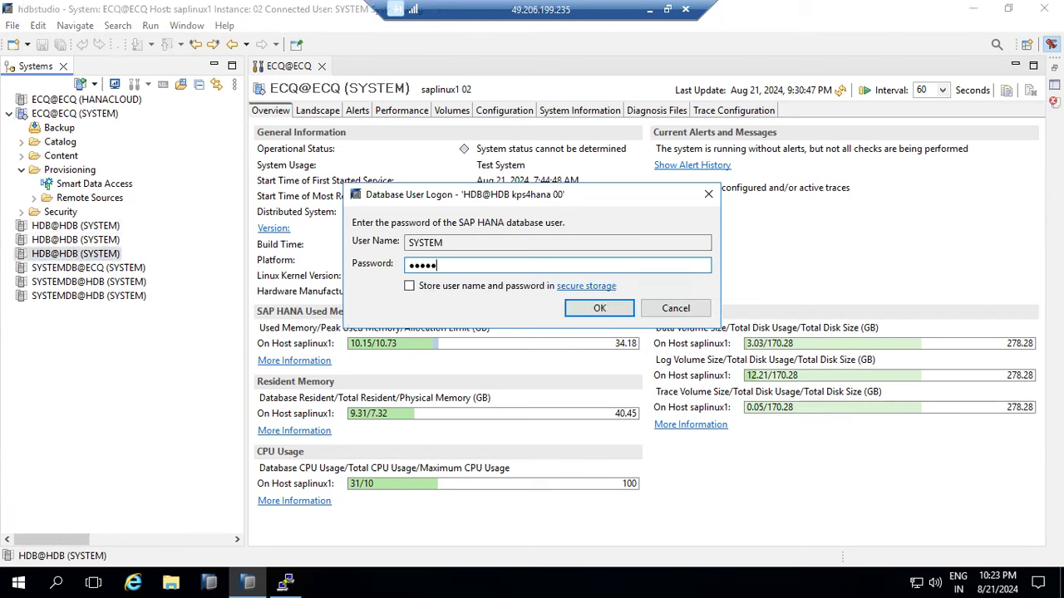
text(**)
key(Return)
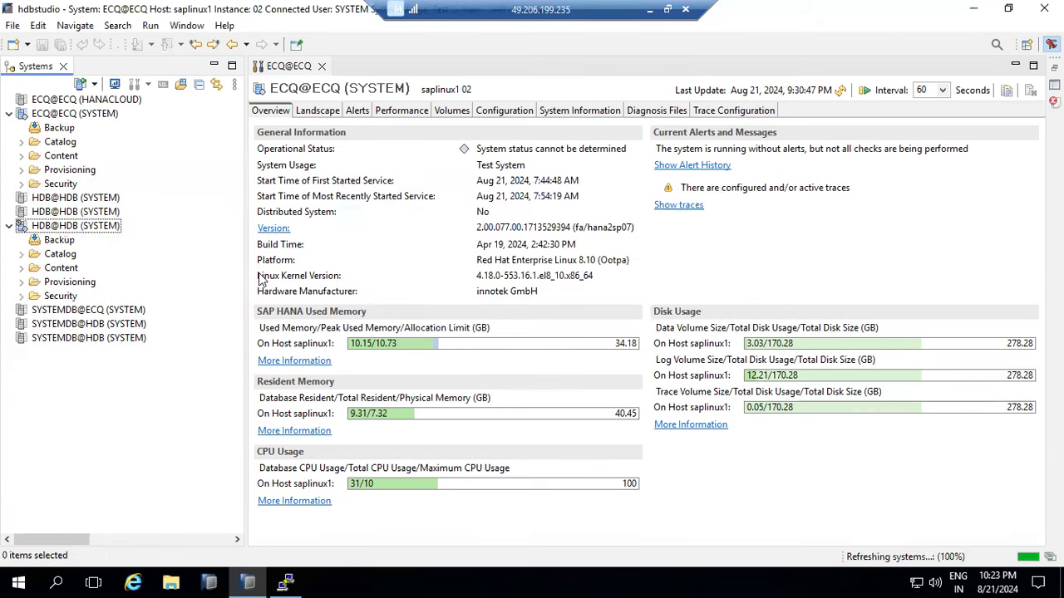
Open the kps4hana HDB system overview and compare it with the ECQ overview.
click(84, 229)
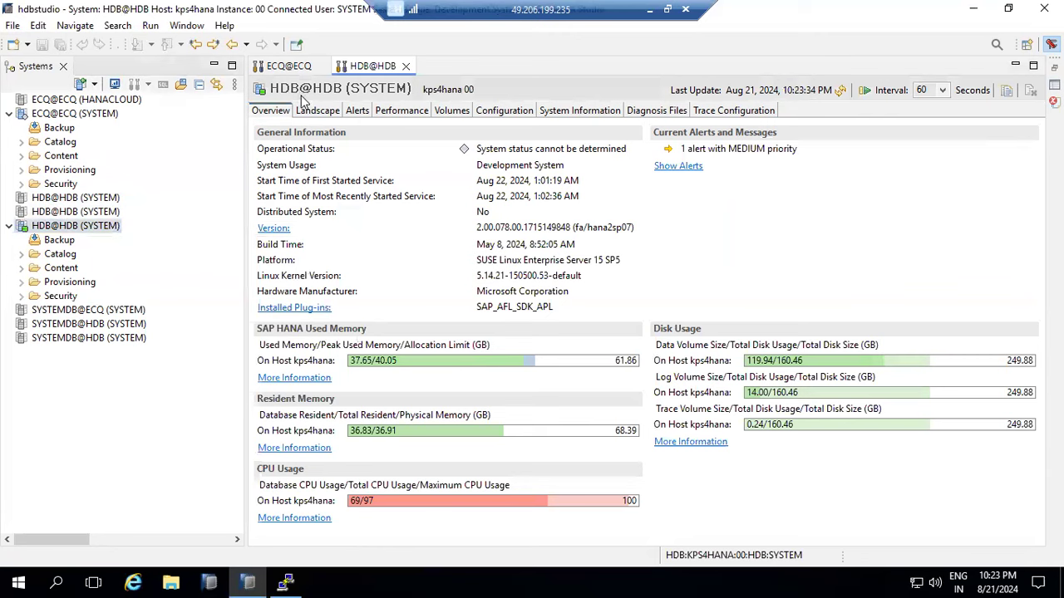
drag(486, 308, 551, 308)
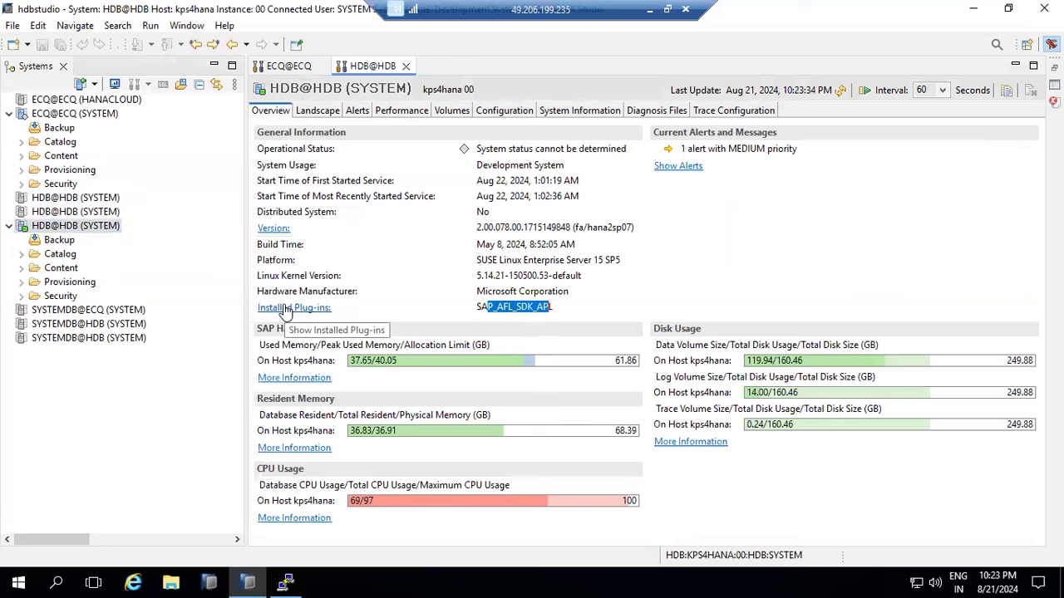
click(287, 66)
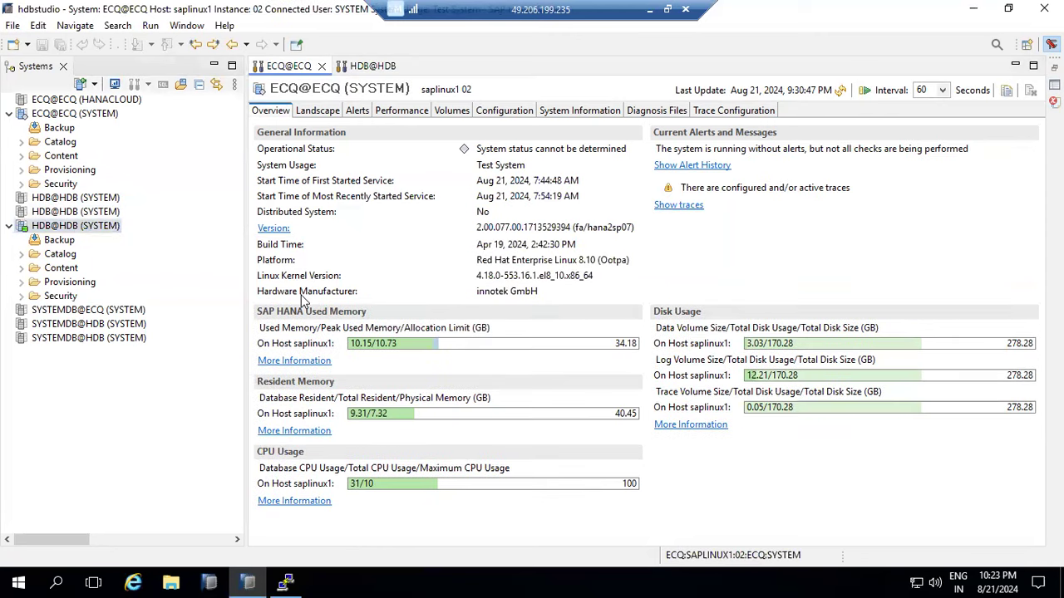
click(371, 66)
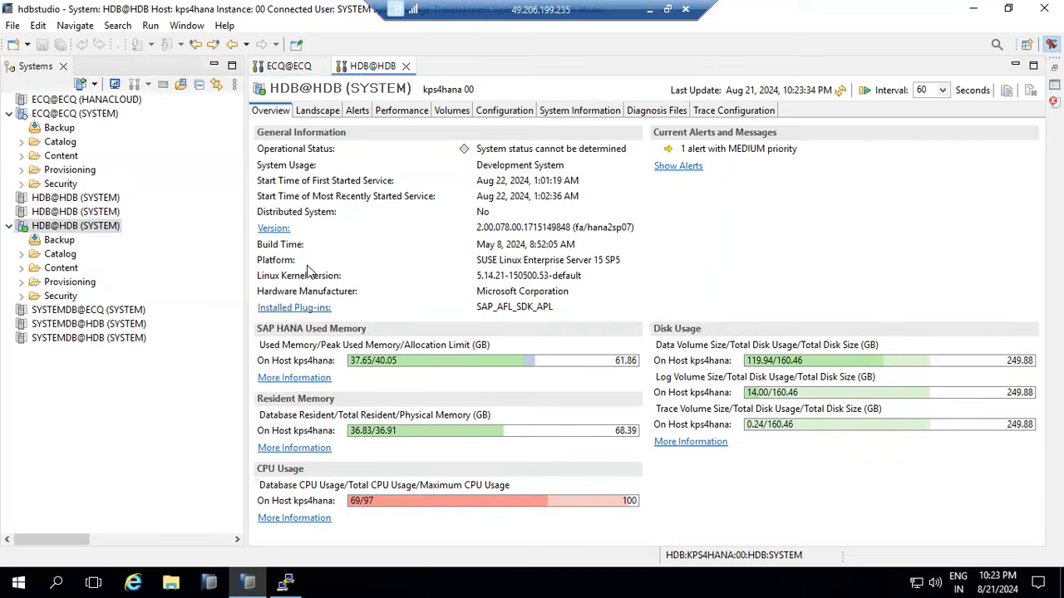
Review the HDB installed plug-ins details, recheck ECQ, then close the HDB overview.
click(293, 308)
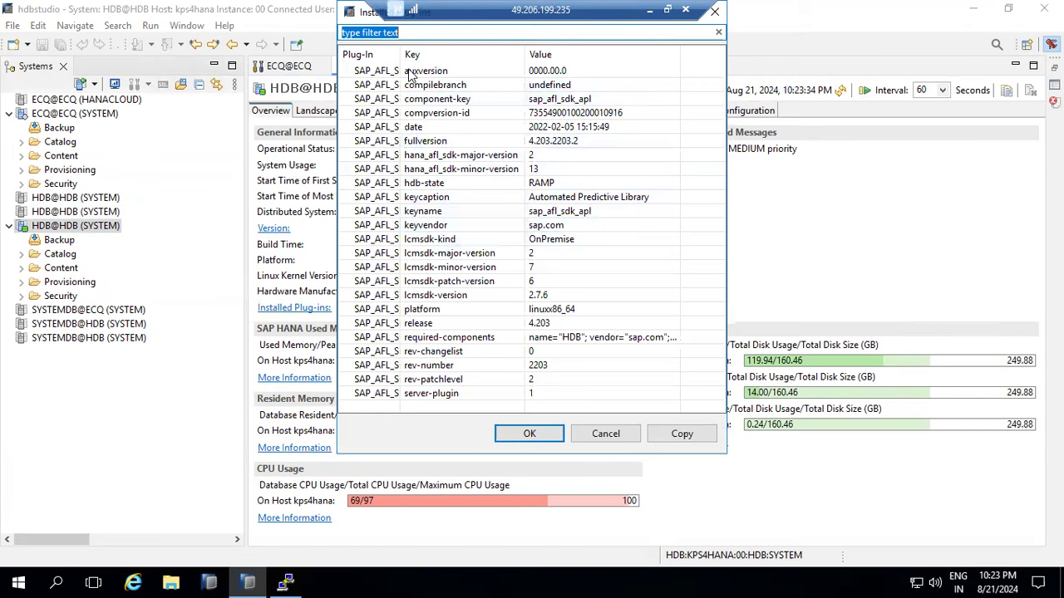
click(606, 435)
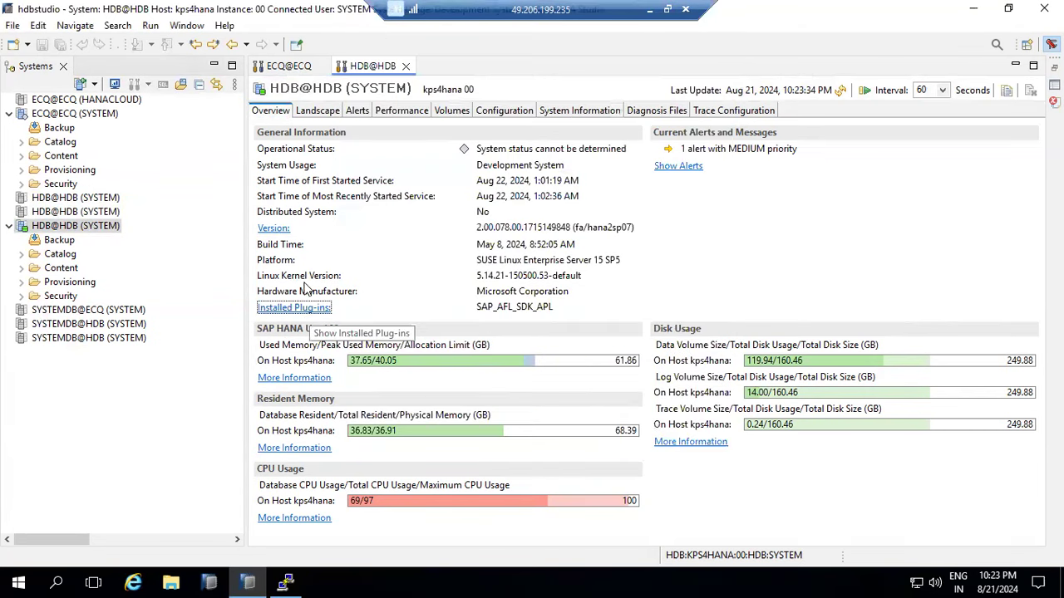
click(288, 66)
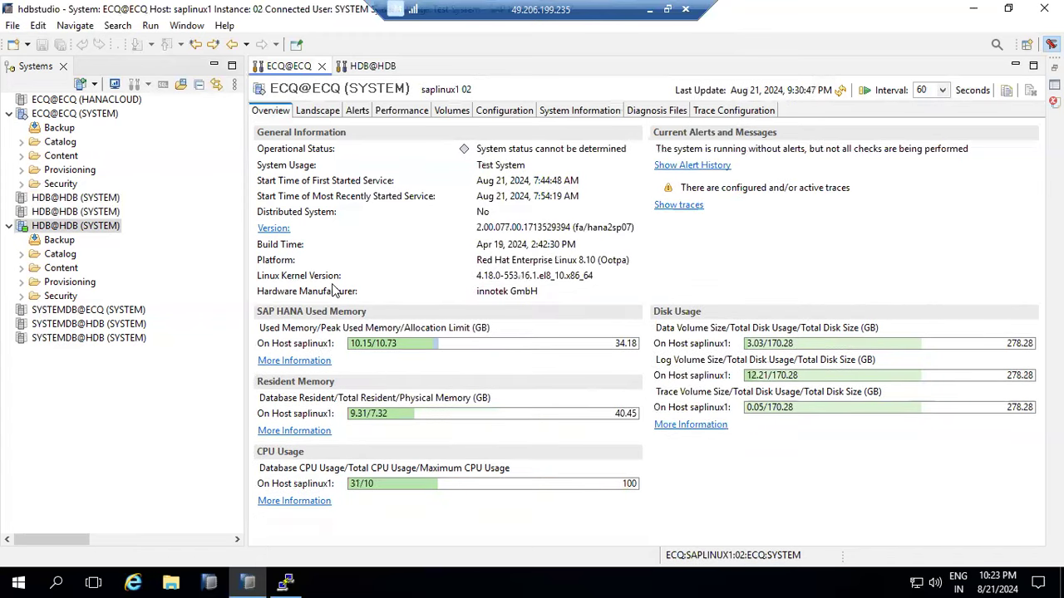
click(389, 68)
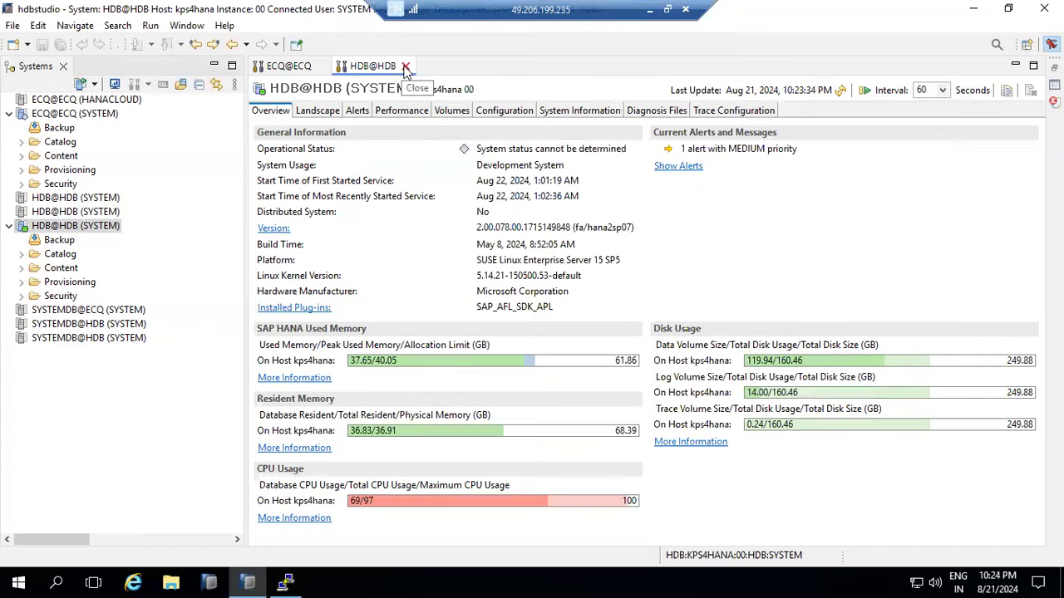
click(406, 69)
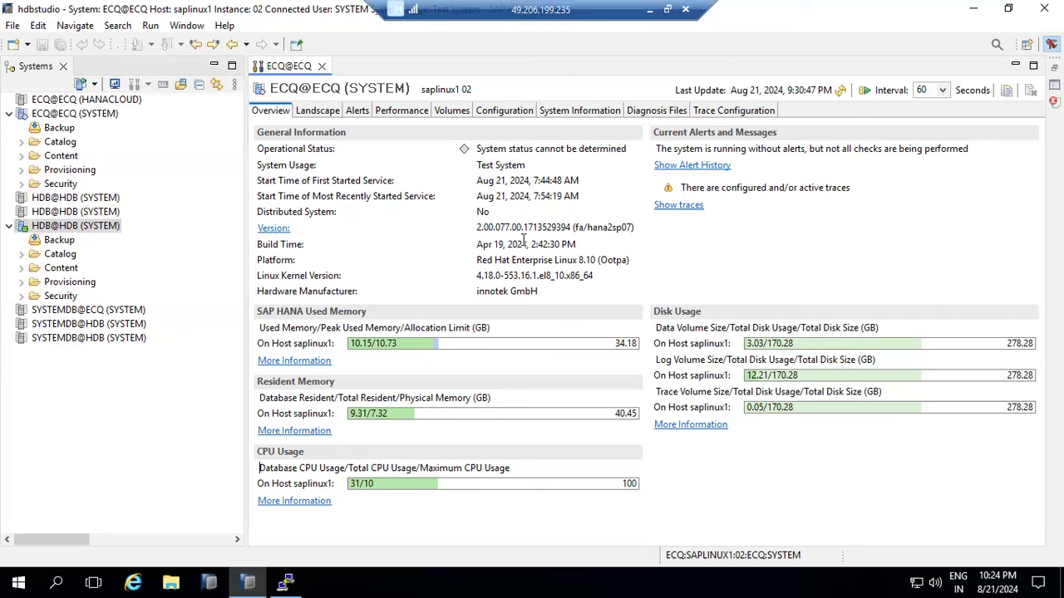
Refresh the ECQ overview, then minimise HANA Studio and the remote desktop to reveal the Paint diagram.
click(841, 91)
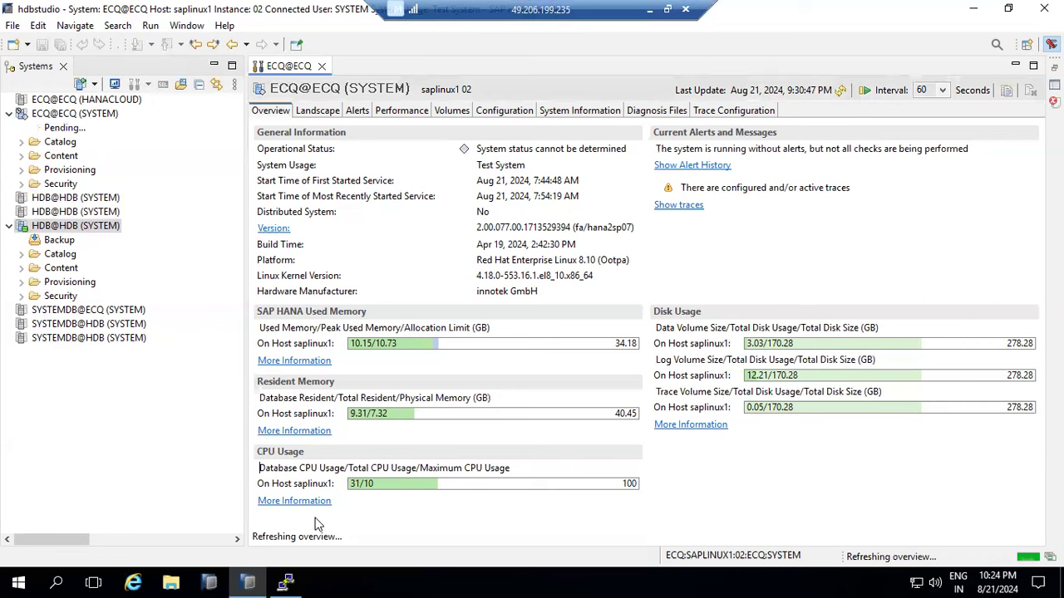
click(246, 582)
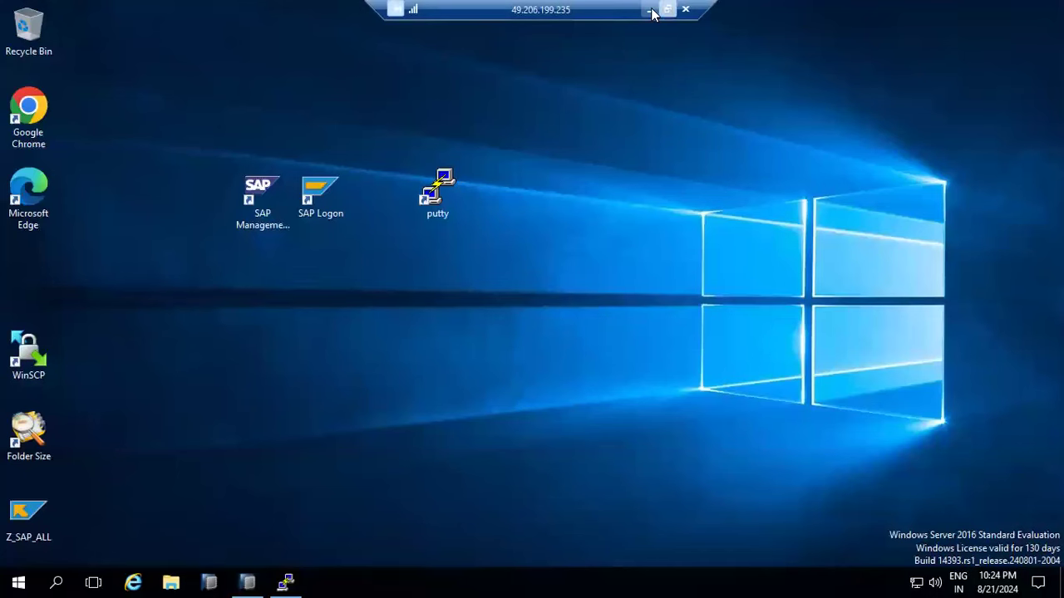
click(651, 10)
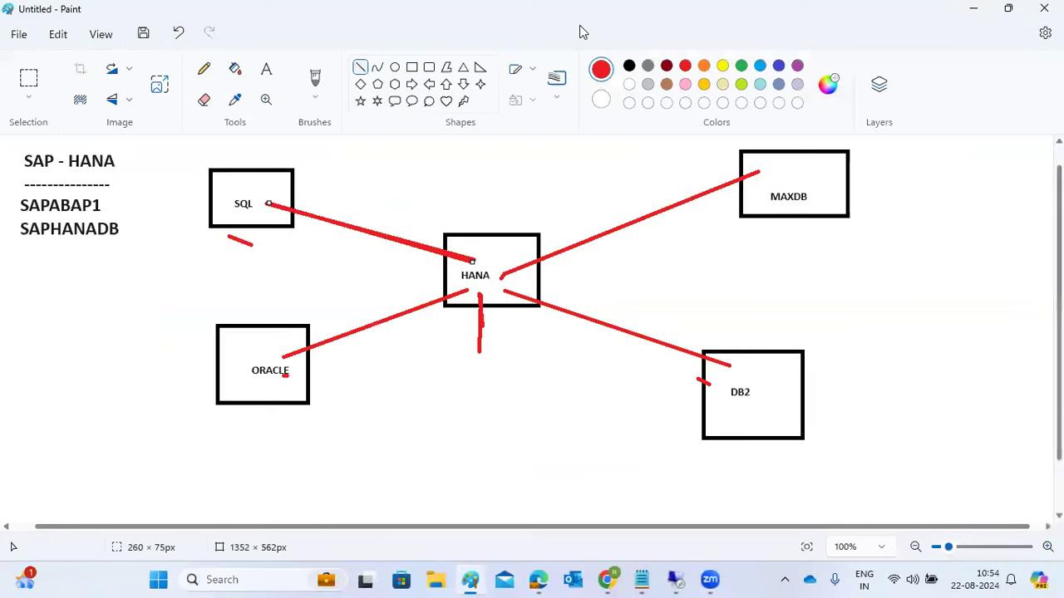